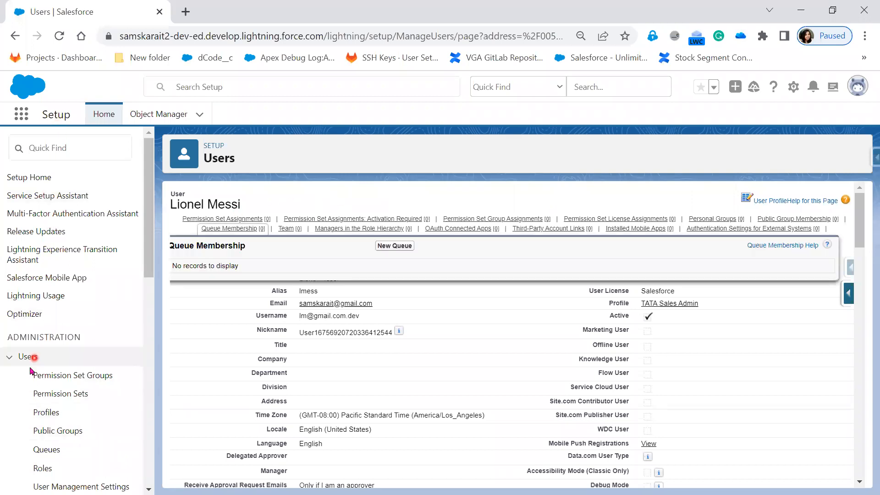
Step: Open the Permission Sets list in Setup, dismiss the records-per-page setting, and look through the available permission sets
{"action": "left_click", "coordinate": [64, 395]}
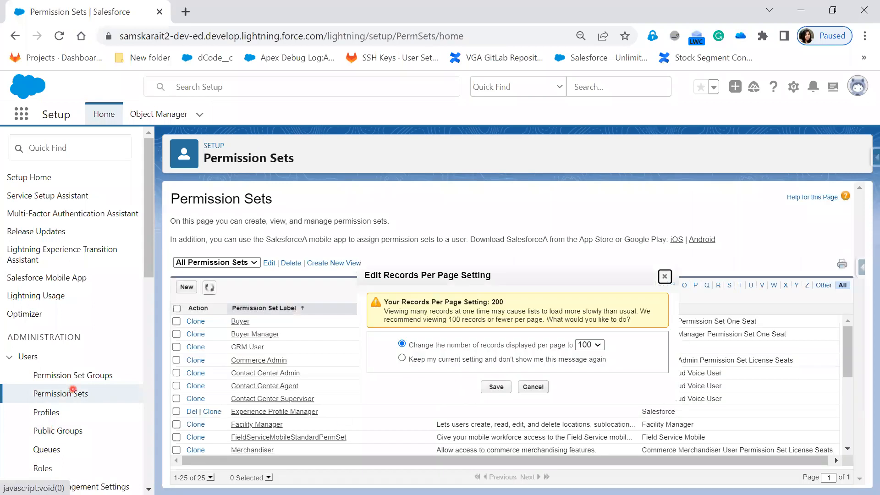
{"action": "left_click", "coordinate": [538, 387]}
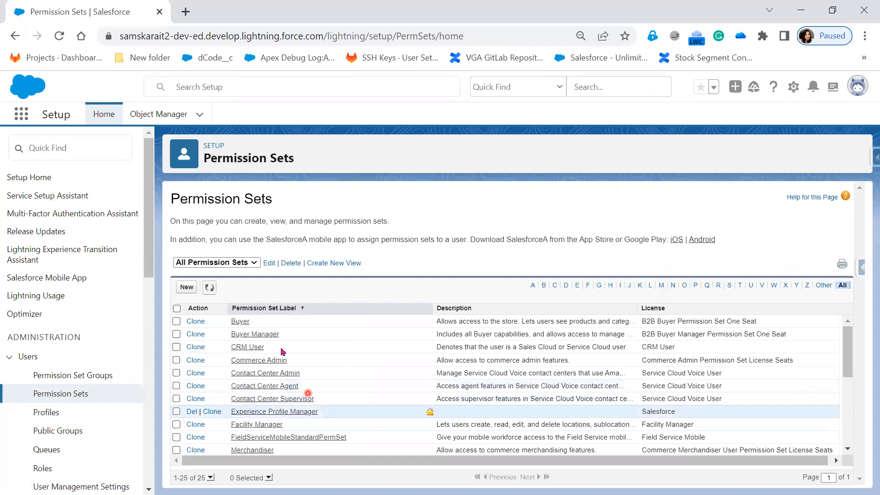
{"action": "scroll", "coordinate": [289, 421], "scroll_direction": "down", "scroll_amount": 4}
{"action": "scroll", "coordinate": [281, 439], "scroll_direction": "up", "scroll_amount": 4}
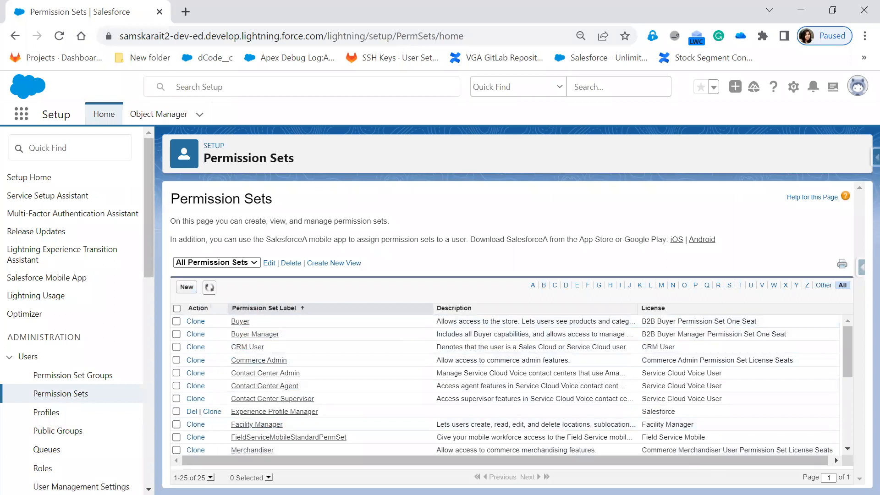
Step: Open the Users list in a new tab and view the record of the user with the TATA Sales Admin profile
{"action": "left_click", "coordinate": [47, 461]}
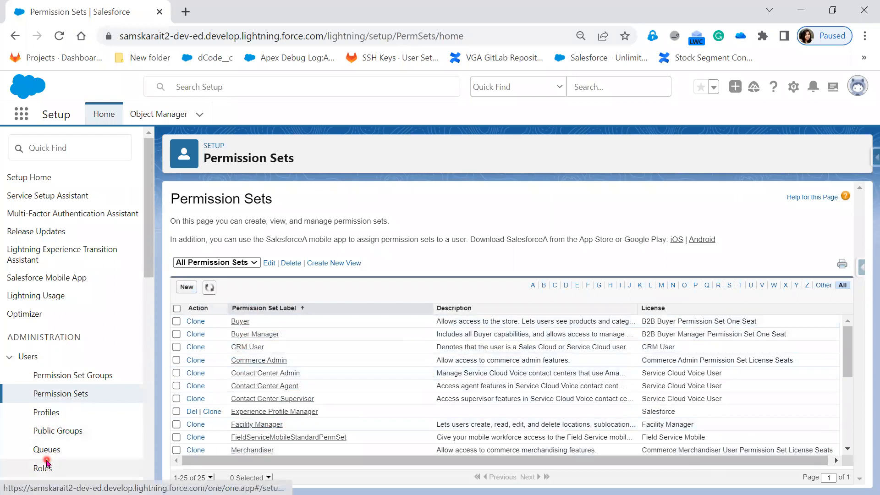
{"action": "scroll", "coordinate": [52, 450], "scroll_direction": "down", "scroll_amount": 1}
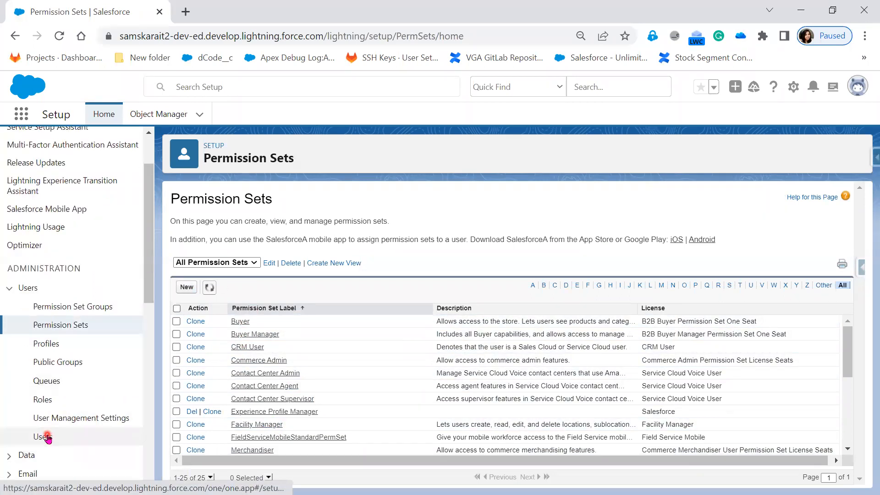
{"action": "right_click", "coordinate": [46, 435]}
{"action": "left_click", "coordinate": [110, 308]}
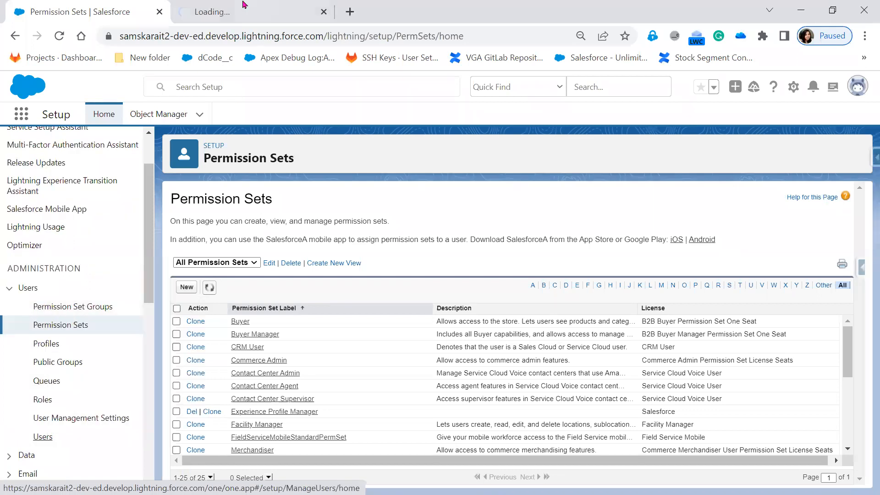
{"action": "key", "text": "ctrl+Tab"}
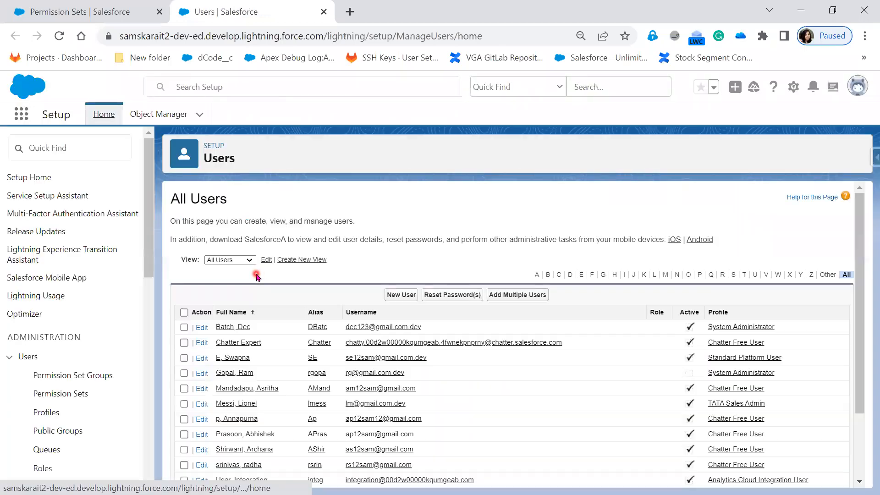
{"action": "scroll", "coordinate": [257, 348], "scroll_direction": "down", "scroll_amount": 2}
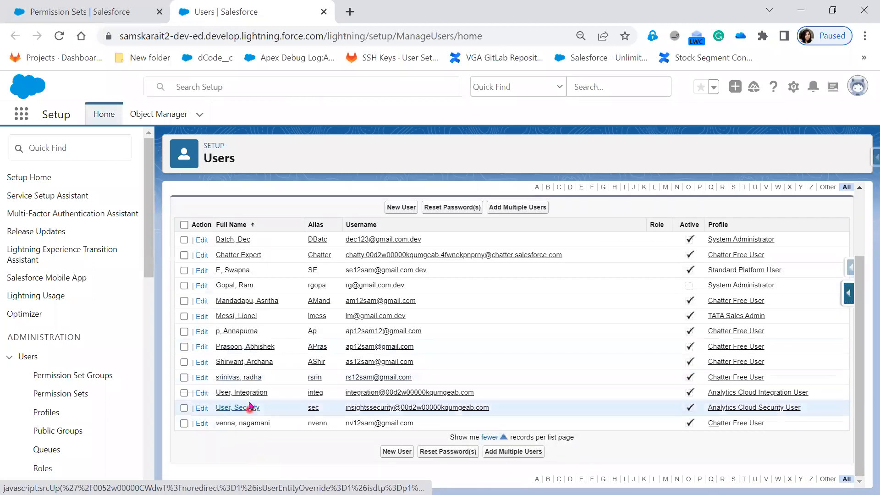
{"action": "left_click", "coordinate": [232, 317]}
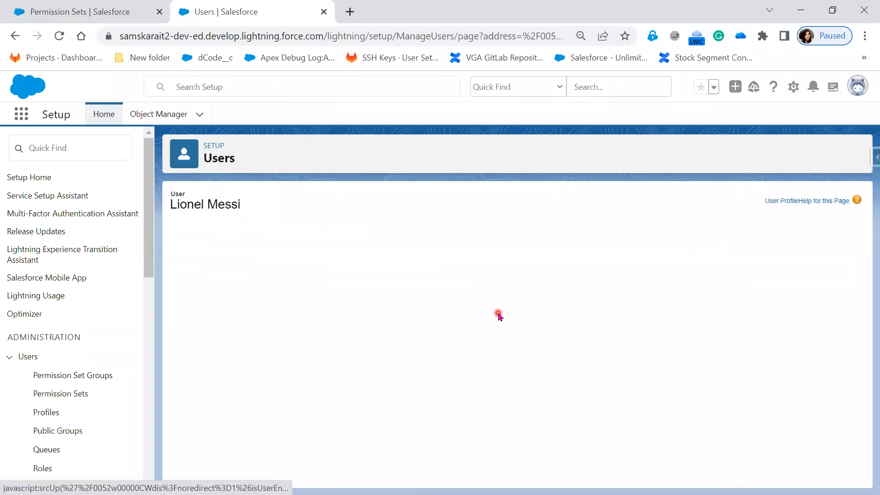
Step: Open the user's TATA Sales Admin profile in a new tab for editing and examine its Custom App Settings
{"action": "right_click", "coordinate": [674, 306]}
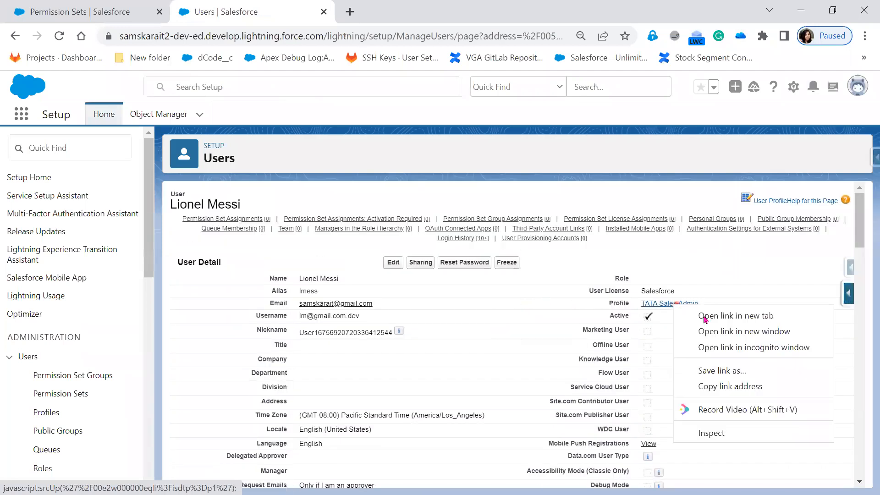
{"action": "left_click", "coordinate": [705, 316]}
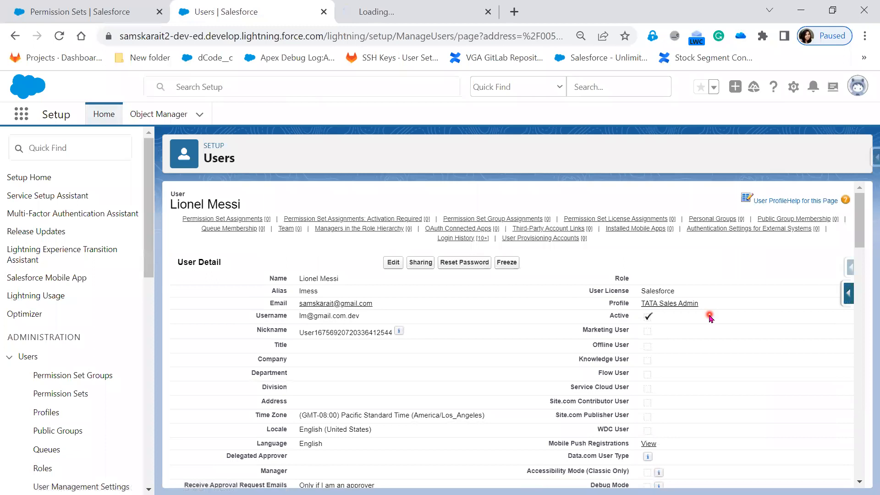
{"action": "left_click", "coordinate": [435, 11]}
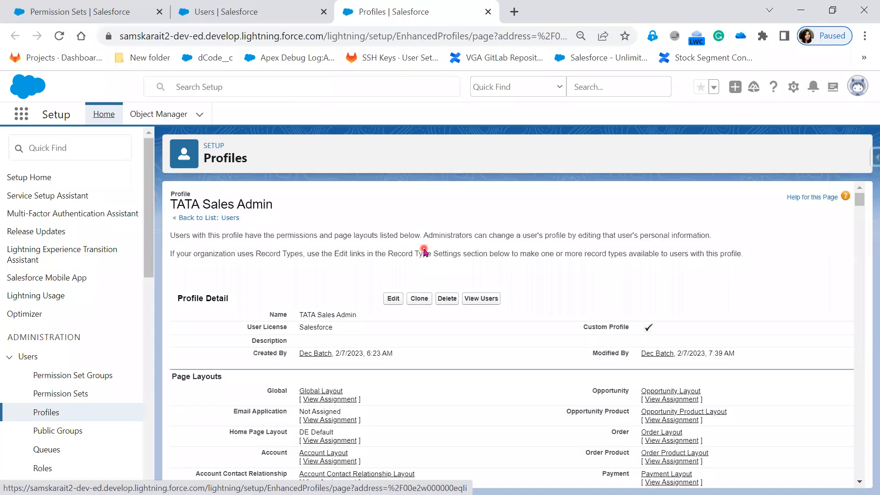
{"action": "left_click", "coordinate": [392, 307]}
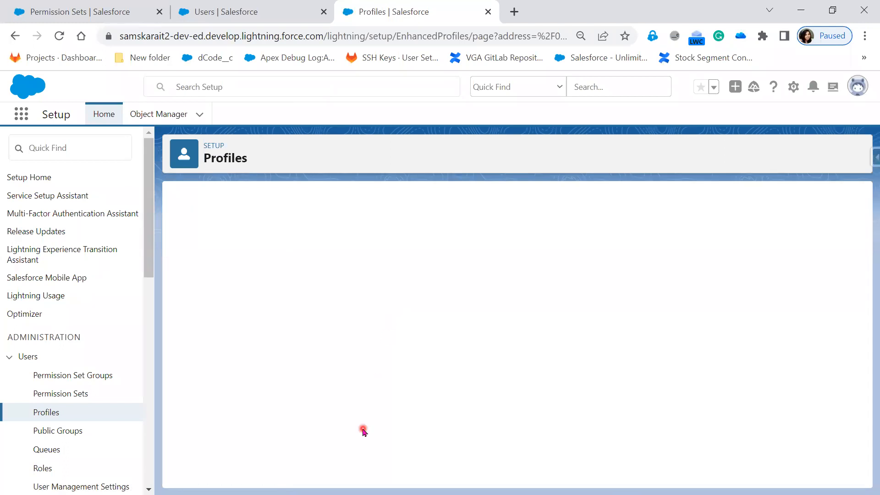
{"action": "scroll", "coordinate": [434, 341], "scroll_direction": "down", "scroll_amount": 3}
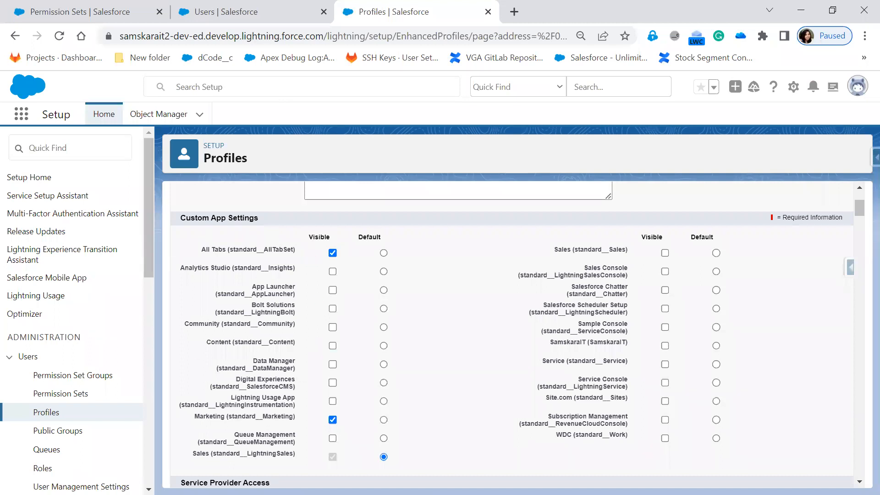
Step: Compare the profile with the Paint diagram of users U1 and U2, their shared profile and the extra permission set
{"action": "key", "text": "alt+Tab"}
{"action": "mouse_move", "coordinate": [71, 104]}
{"action": "left_mouse_down"}
{"action": "mouse_move", "coordinate": [419, 123]}
{"action": "mouse_move", "coordinate": [456, 152]}
{"action": "mouse_move", "coordinate": [447, 403]}
{"action": "mouse_move", "coordinate": [257, 420]}
{"action": "mouse_move", "coordinate": [74, 257]}
{"action": "mouse_move", "coordinate": [80, 106]}
{"action": "left_mouse_up"}
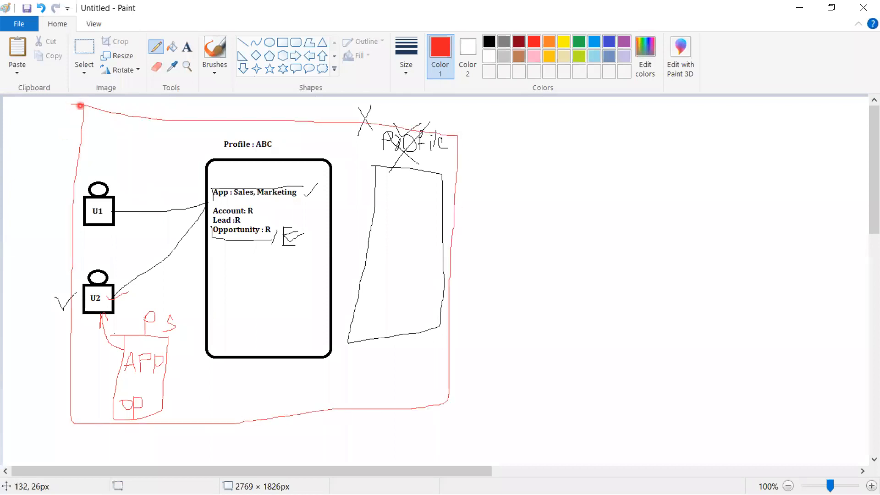
{"action": "key", "text": "alt+Tab"}
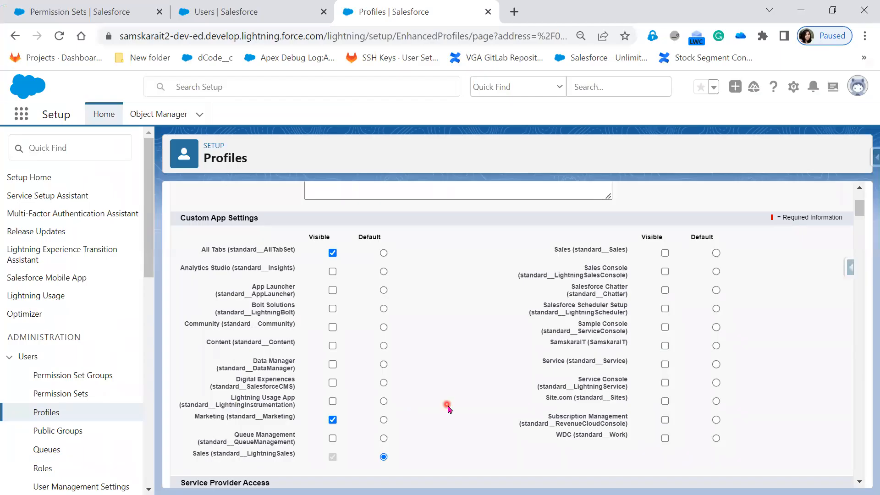
{"action": "scroll", "coordinate": [448, 406], "scroll_direction": "up", "scroll_amount": 3}
{"action": "left_click", "coordinate": [363, 308]}
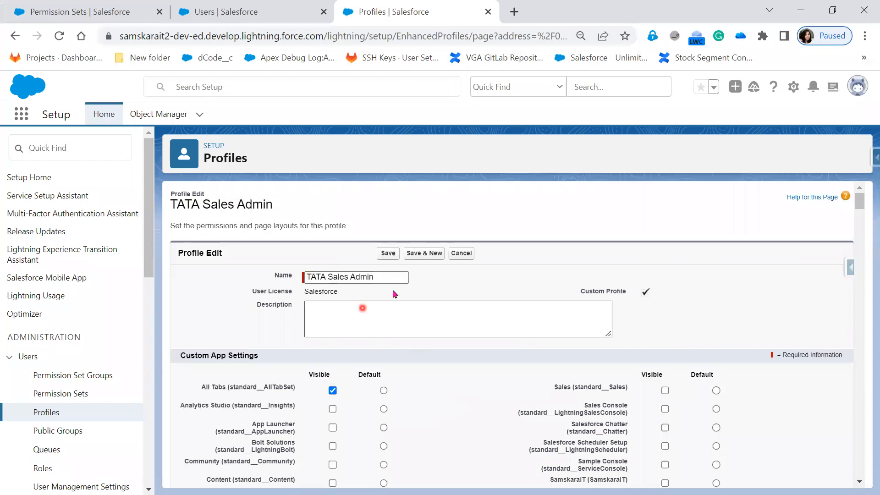
{"action": "left_click", "coordinate": [797, 11]}
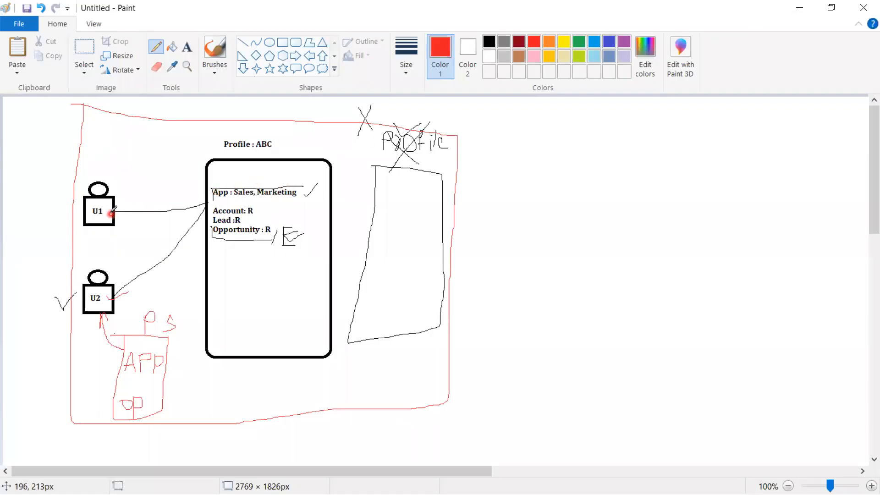
{"action": "left_click_drag", "start_coordinate": [113, 205], "coordinate": [136, 196]}
{"action": "mouse_move", "coordinate": [131, 281]}
{"action": "left_mouse_down"}
{"action": "mouse_move", "coordinate": [113, 299]}
{"action": "mouse_move", "coordinate": [143, 288]}
{"action": "left_mouse_up"}
{"action": "left_click", "coordinate": [801, 9]}
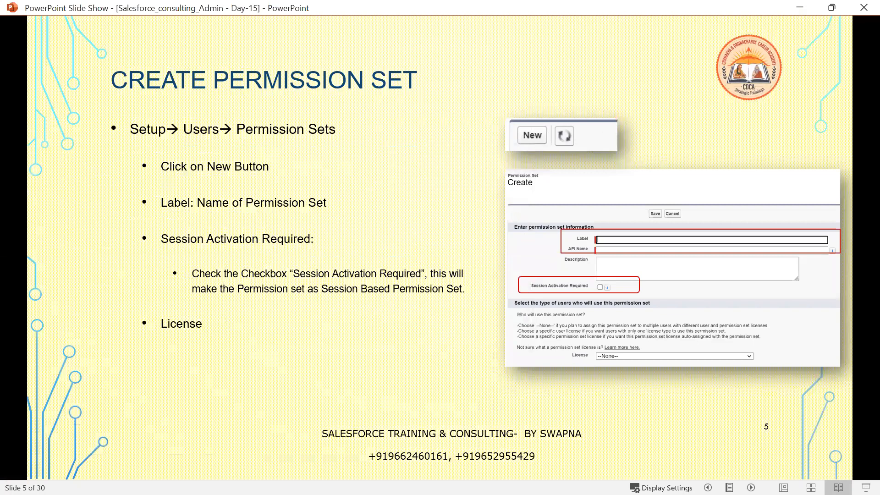
Step: Switch to the incognito Salesforce window and check which user is logged in and which apps the App Launcher offers
{"action": "key", "text": "alt+Tab"}
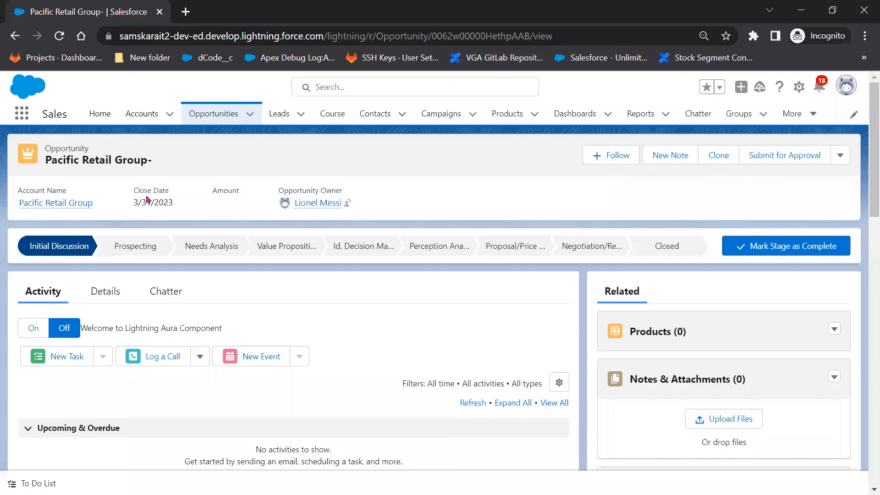
{"action": "left_click", "coordinate": [847, 90]}
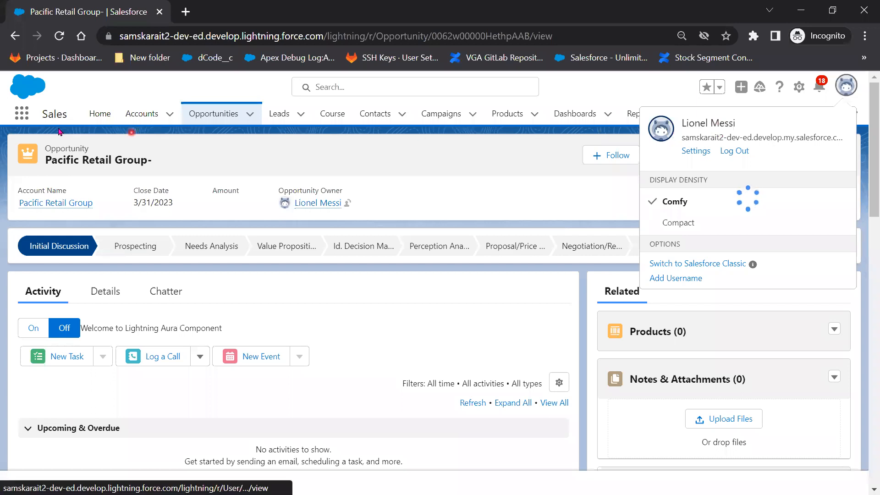
{"action": "left_click", "coordinate": [21, 118]}
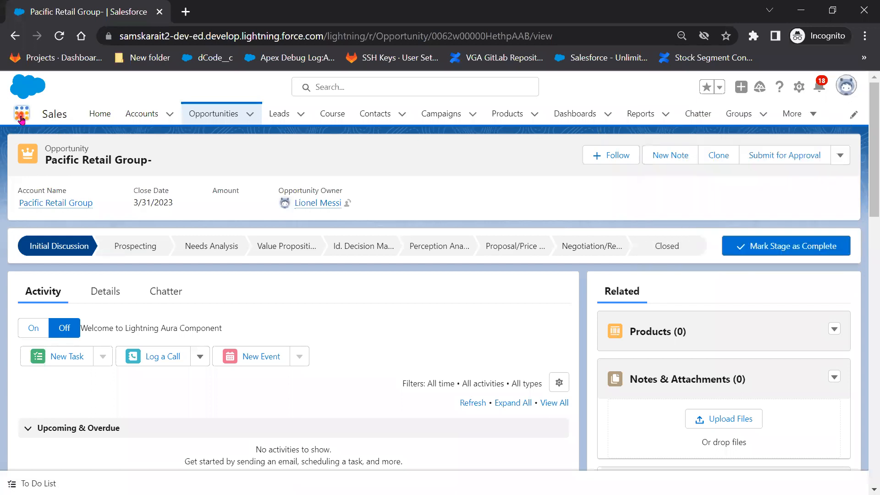
{"action": "left_click", "coordinate": [21, 119]}
{"action": "left_click", "coordinate": [36, 232]}
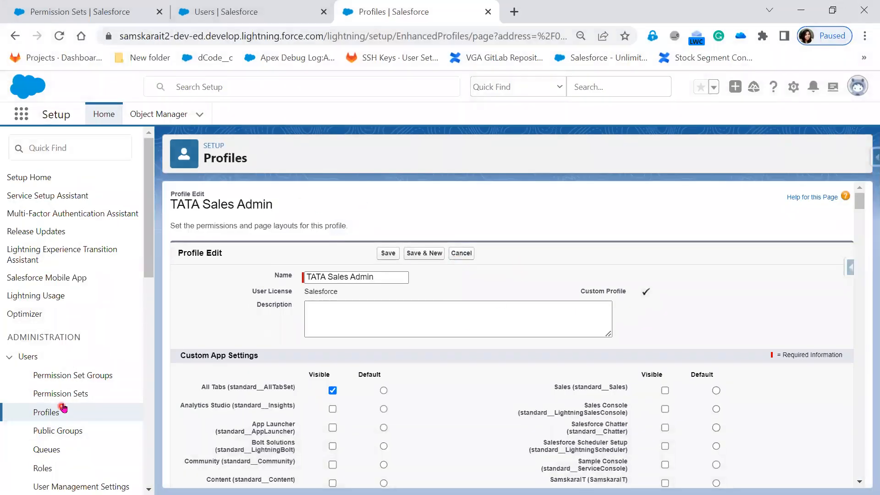
Step: Start a new permission set labelled "App Permission Set" with the API name App_Permission_Set
{"action": "left_click", "coordinate": [68, 397]}
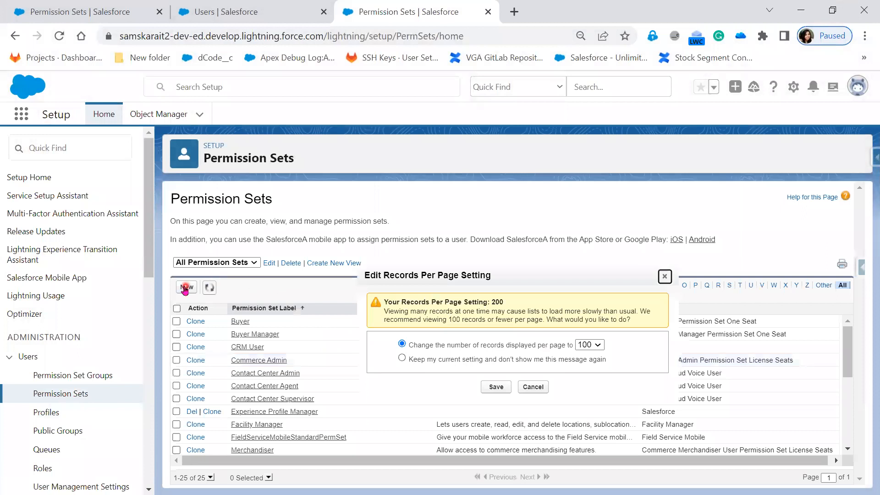
{"action": "left_click", "coordinate": [533, 390]}
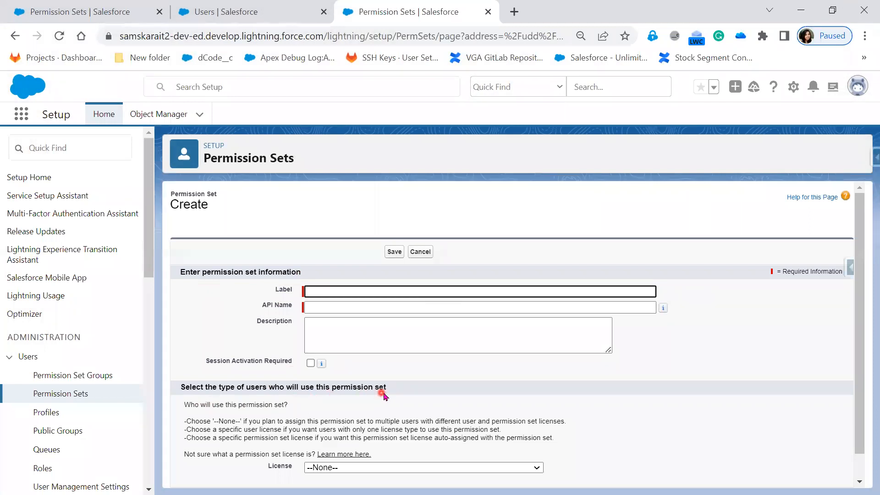
{"action": "left_click", "coordinate": [352, 288]}
{"action": "left_click", "coordinate": [351, 293]}
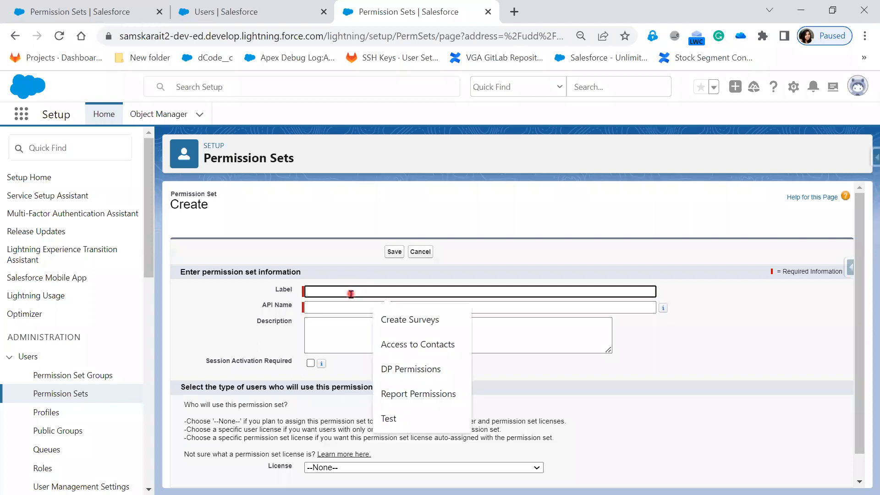
{"action": "type", "text": "App Permission Set"}
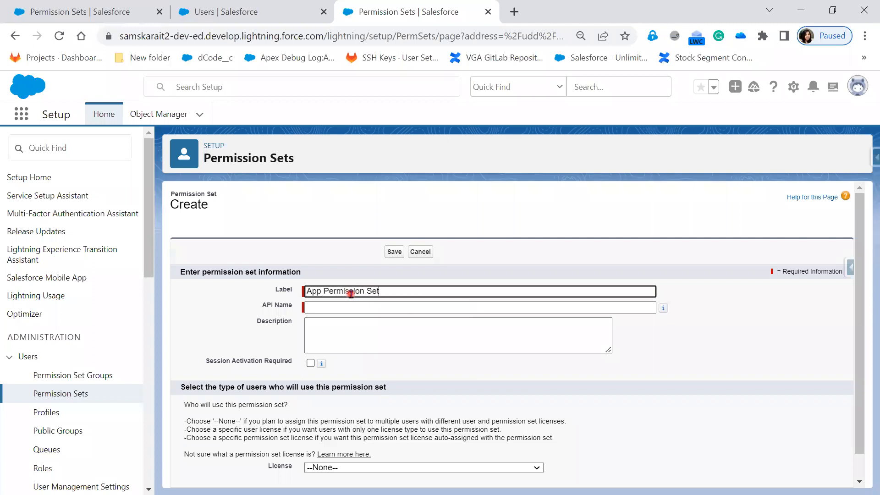
{"action": "key", "text": "Tab"}
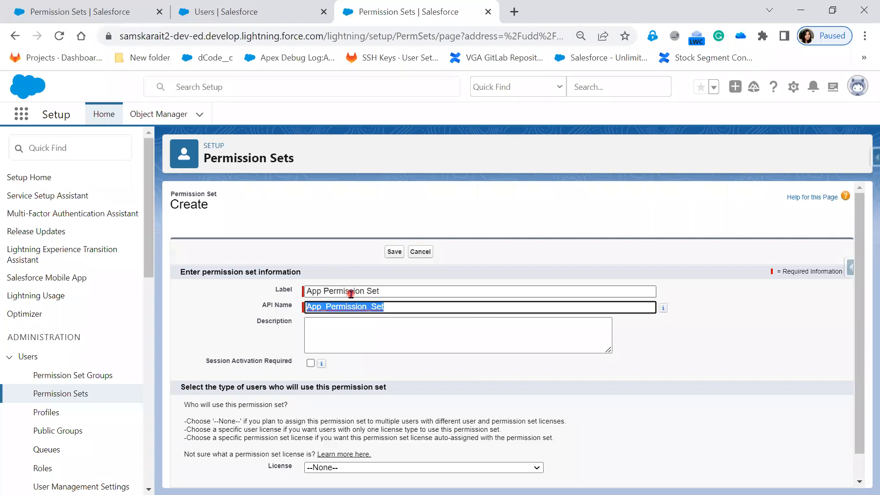
Step: Describe the permission set as "This Permission handle all Applications" and make session activation required
{"action": "left_click", "coordinate": [343, 326]}
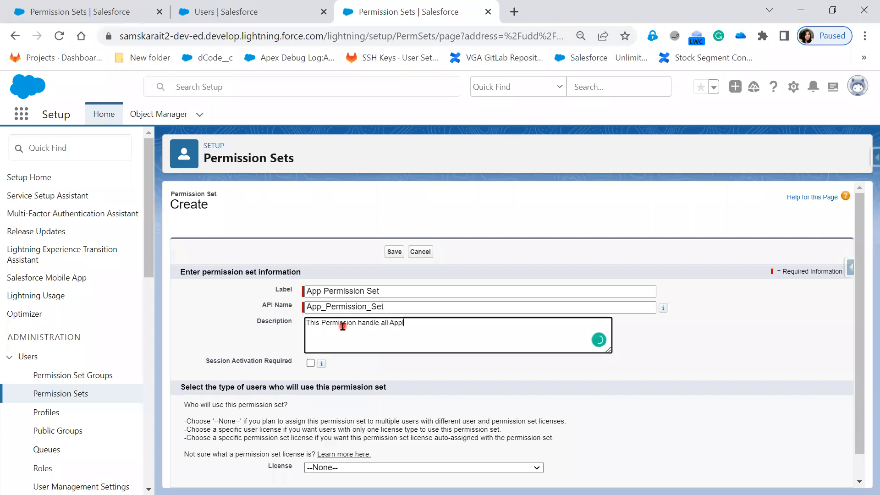
{"action": "type", "text": "ions"}
{"action": "left_click", "coordinate": [310, 363]}
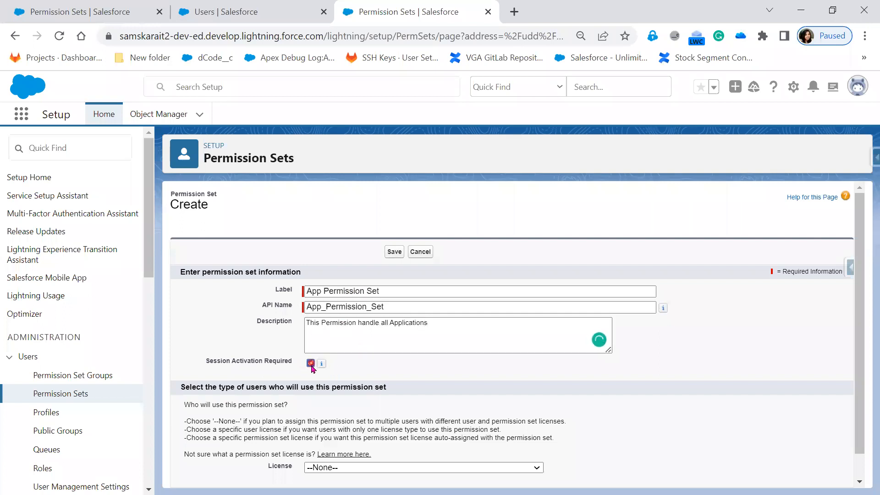
Step: Read the guidance on who will use the permission set and look through the user licenses offered
{"action": "scroll", "coordinate": [438, 399], "scroll_direction": "down", "scroll_amount": 1}
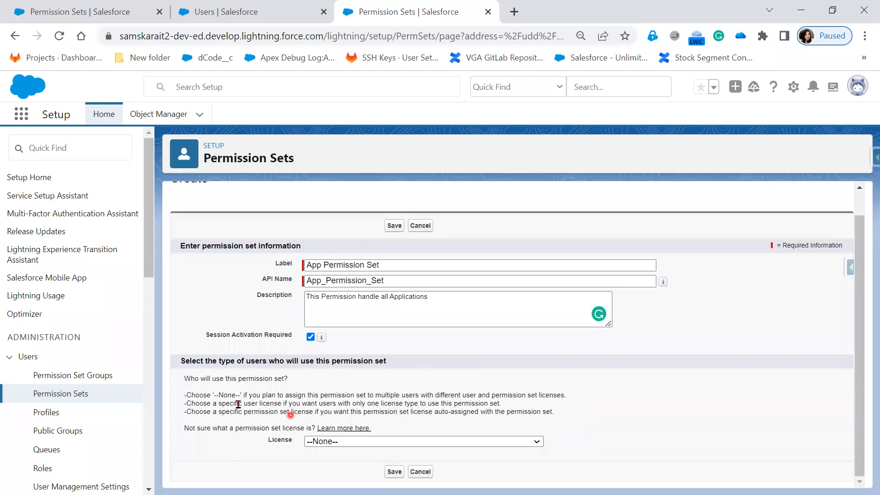
{"action": "left_click_drag", "start_coordinate": [190, 380], "coordinate": [298, 384]}
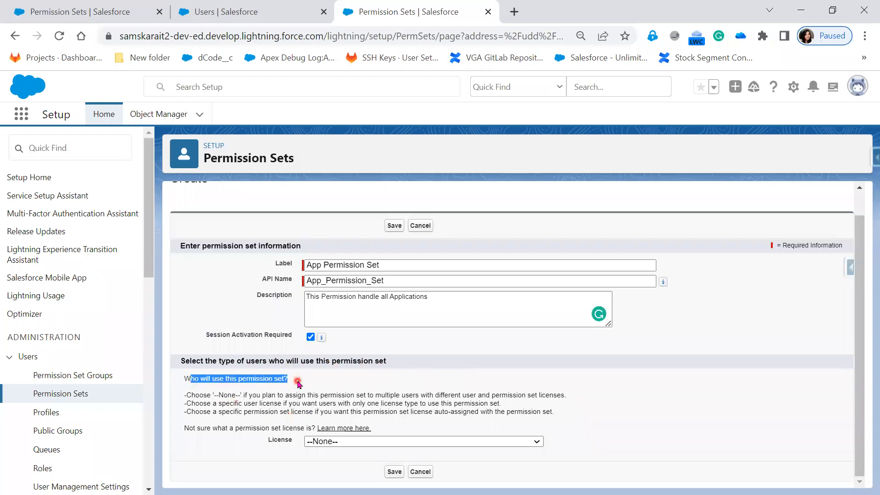
{"action": "left_click_drag", "start_coordinate": [207, 402], "coordinate": [235, 395]}
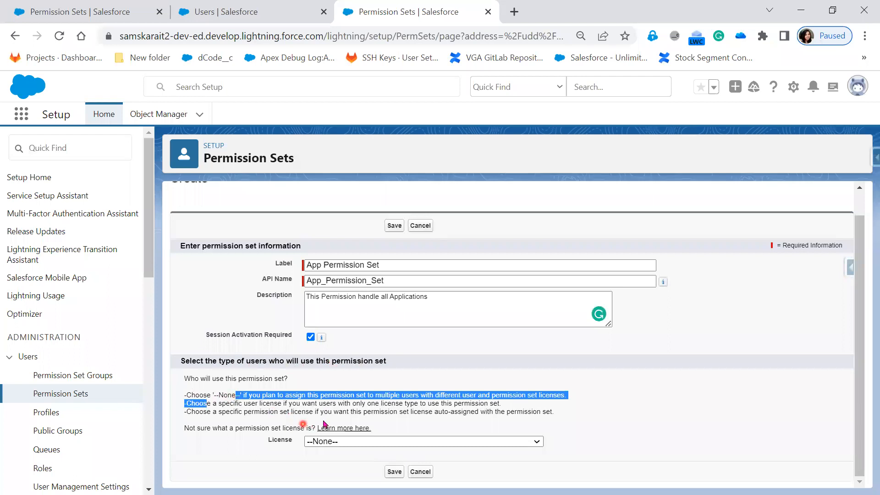
{"action": "left_click", "coordinate": [339, 393]}
{"action": "left_click_drag", "start_coordinate": [292, 398], "coordinate": [576, 402]}
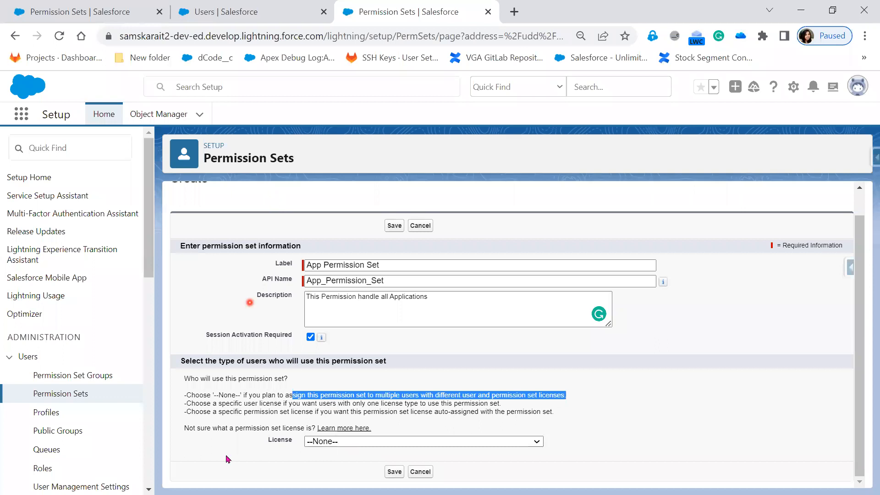
{"action": "left_click_drag", "start_coordinate": [216, 402], "coordinate": [283, 403]}
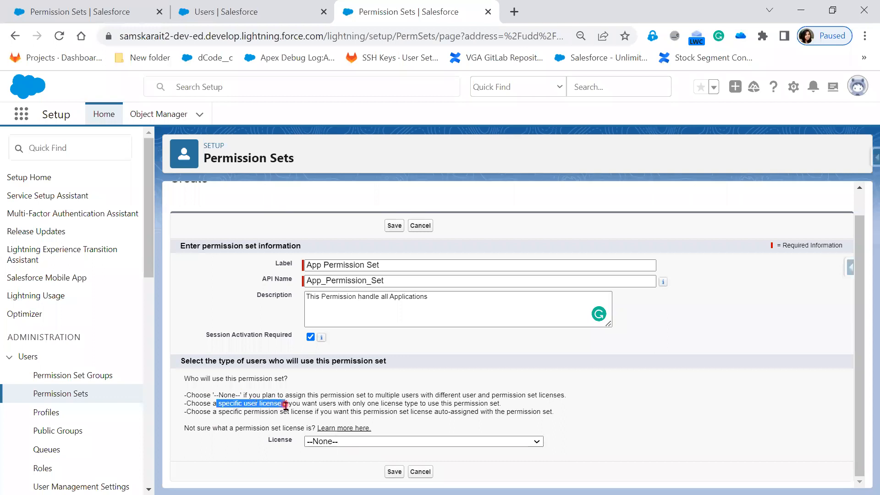
{"action": "left_click", "coordinate": [400, 444]}
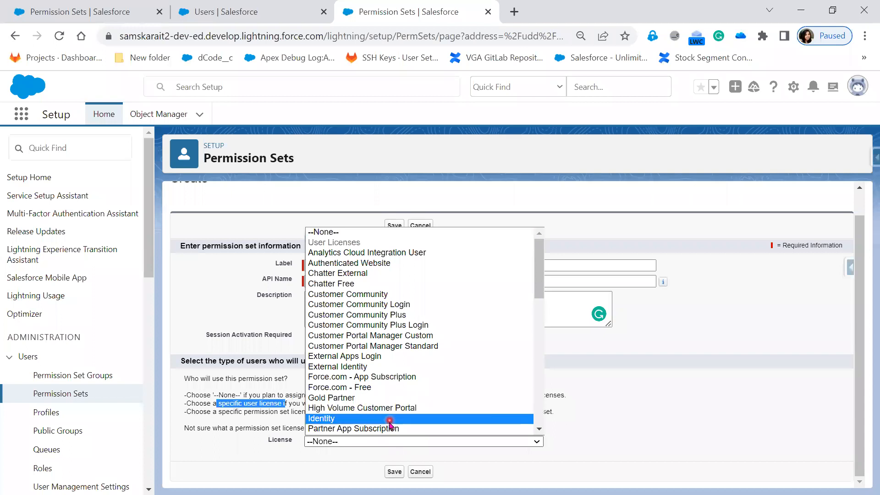
{"action": "scroll", "coordinate": [390, 427], "scroll_direction": "down", "scroll_amount": 3}
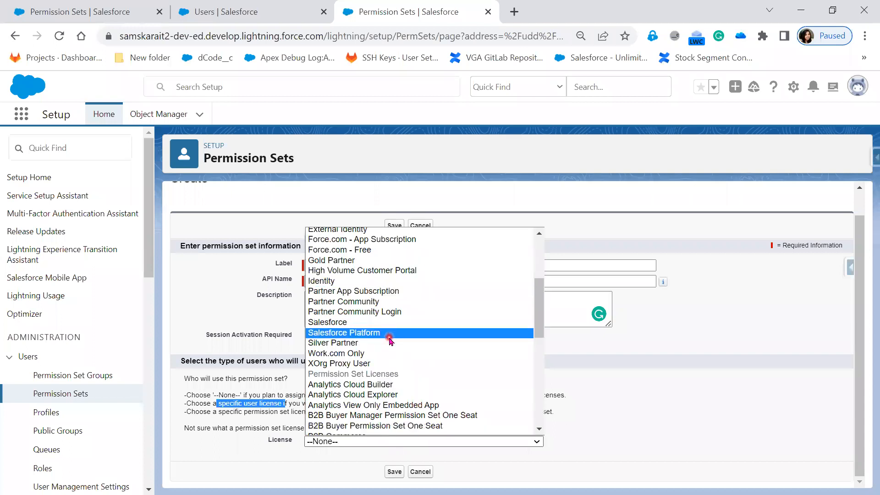
{"action": "left_click", "coordinate": [623, 409]}
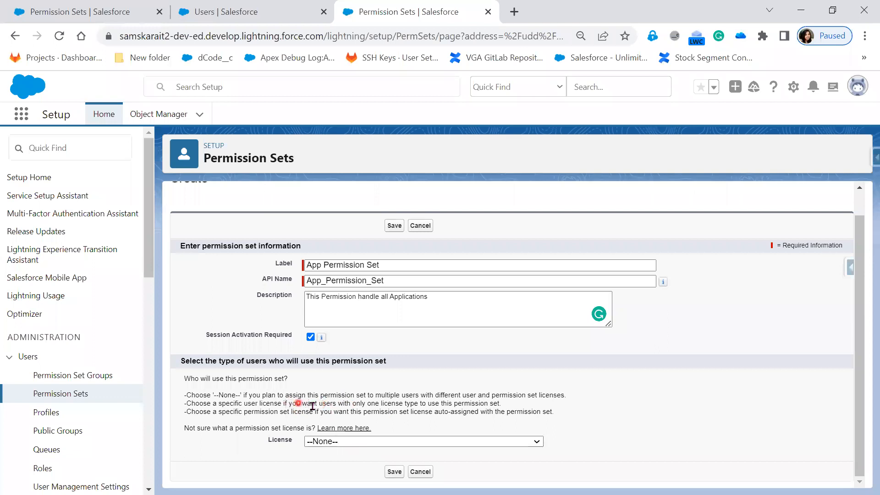
Step: Examine the guidance on single-license users and auto-assigned permission set licenses, along with the permission set licenses offered
{"action": "left_click_drag", "start_coordinate": [336, 405], "coordinate": [507, 406]}
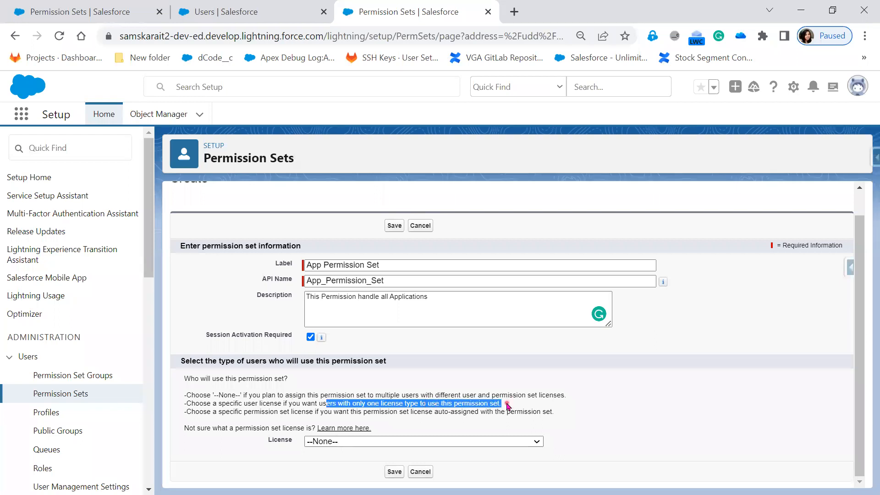
{"action": "left_click", "coordinate": [507, 406]}
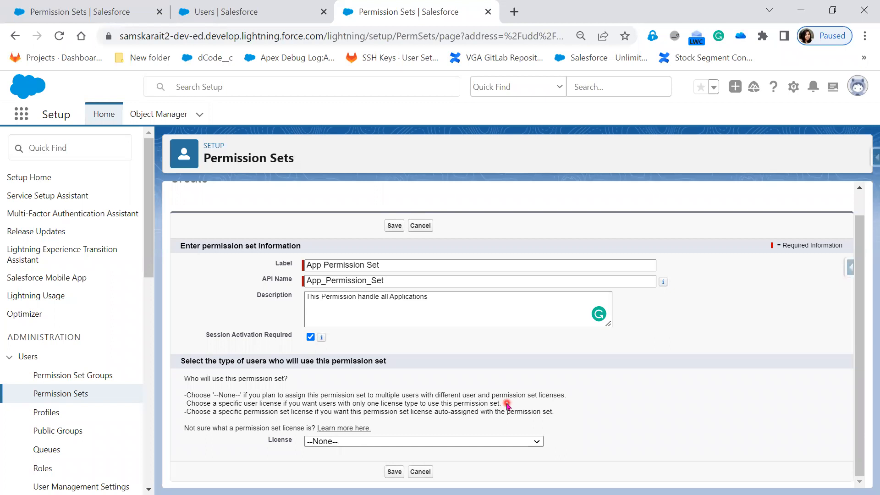
{"action": "left_click", "coordinate": [378, 443]}
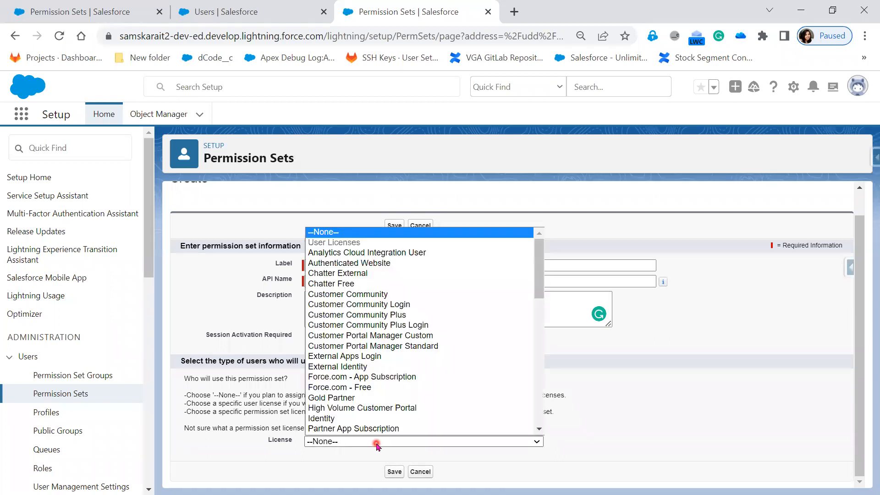
{"action": "scroll", "coordinate": [388, 420], "scroll_direction": "down", "scroll_amount": 5}
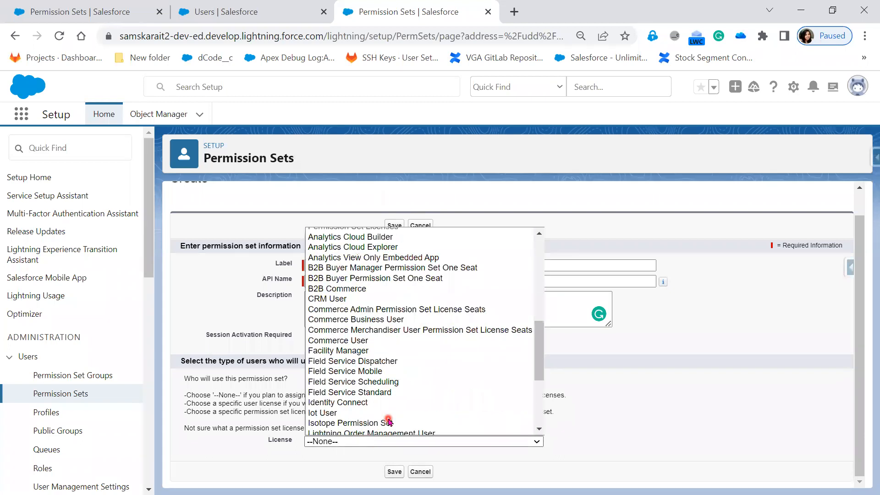
{"action": "left_click", "coordinate": [621, 415]}
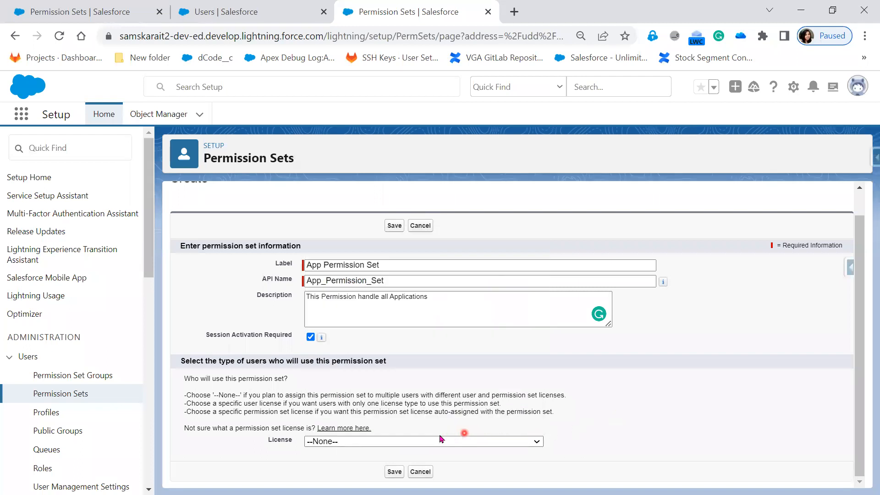
{"action": "left_click_drag", "start_coordinate": [192, 411], "coordinate": [558, 413]}
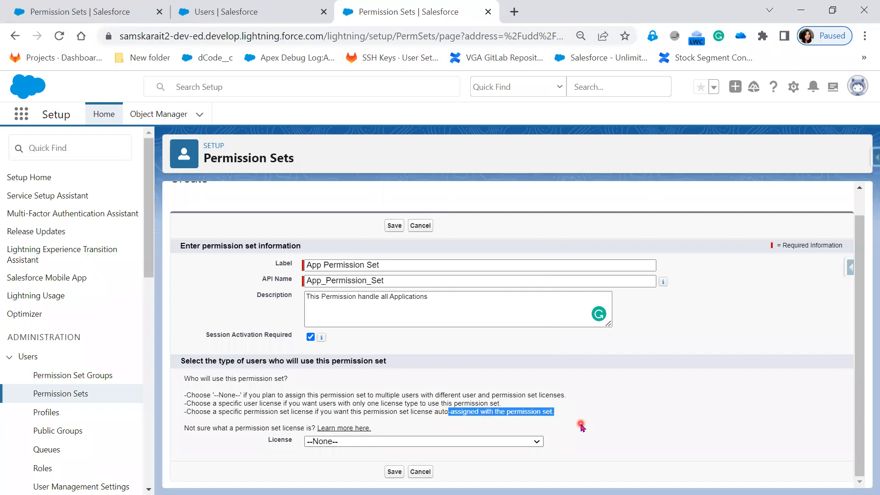
Step: Keep the license at --None-- and save the new permission set
{"action": "left_click", "coordinate": [365, 442]}
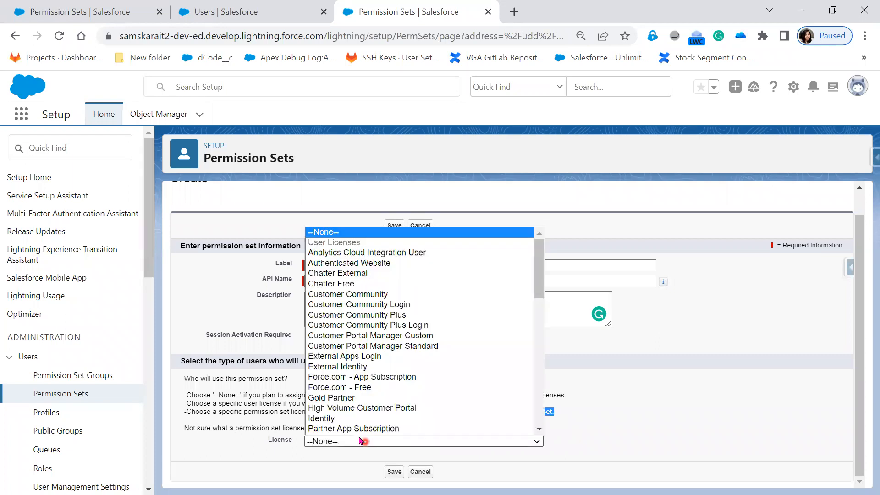
{"action": "scroll", "coordinate": [419, 402], "scroll_direction": "down", "scroll_amount": 4}
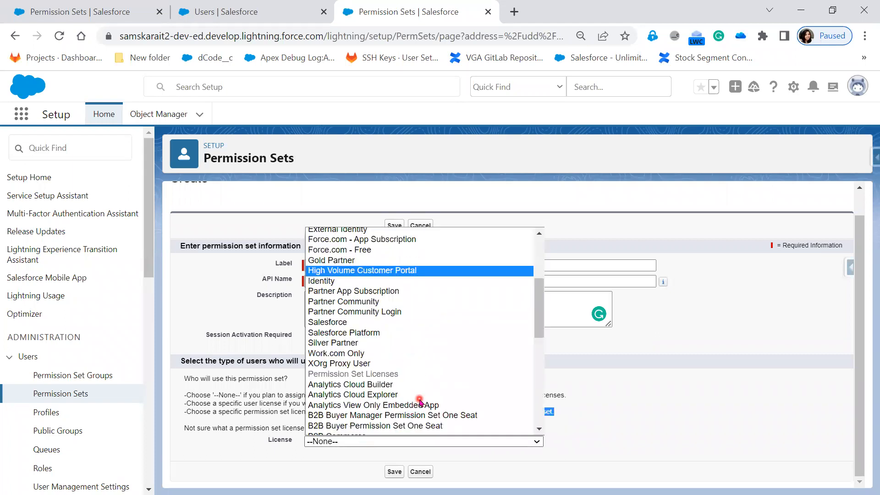
{"action": "left_click", "coordinate": [661, 400]}
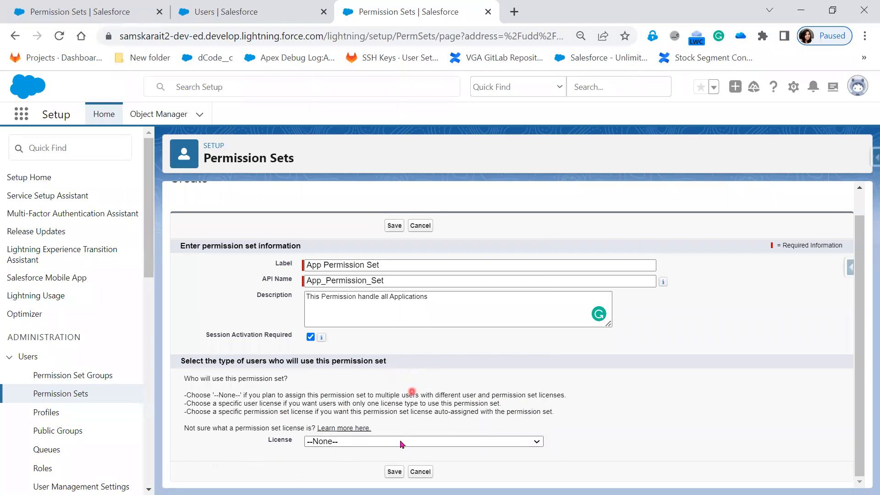
{"action": "left_click", "coordinate": [394, 472]}
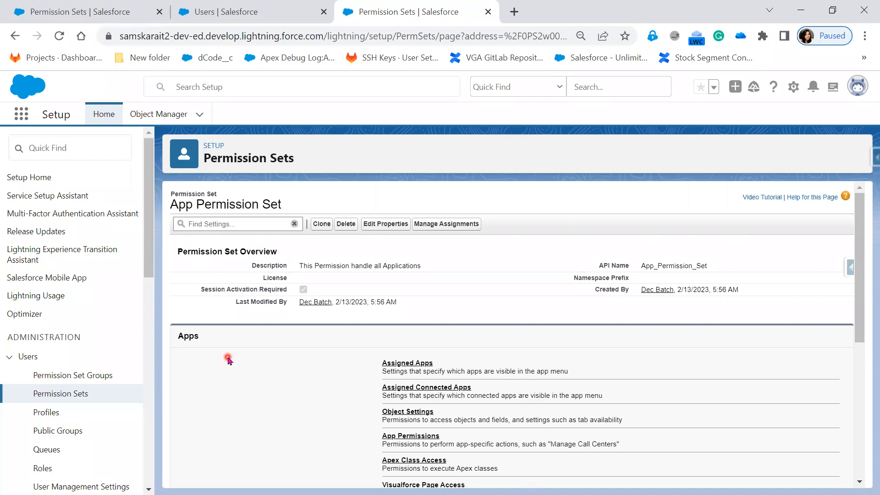
Step: Review the saved permission set's overview details and the settings grouped under Apps and System
{"action": "scroll", "coordinate": [306, 346], "scroll_direction": "down", "scroll_amount": 2}
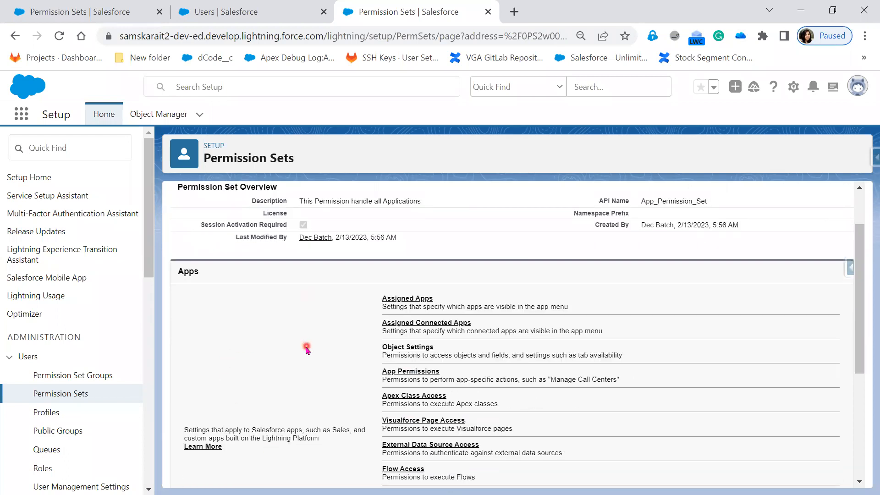
{"action": "scroll", "coordinate": [305, 347], "scroll_direction": "up", "scroll_amount": 2}
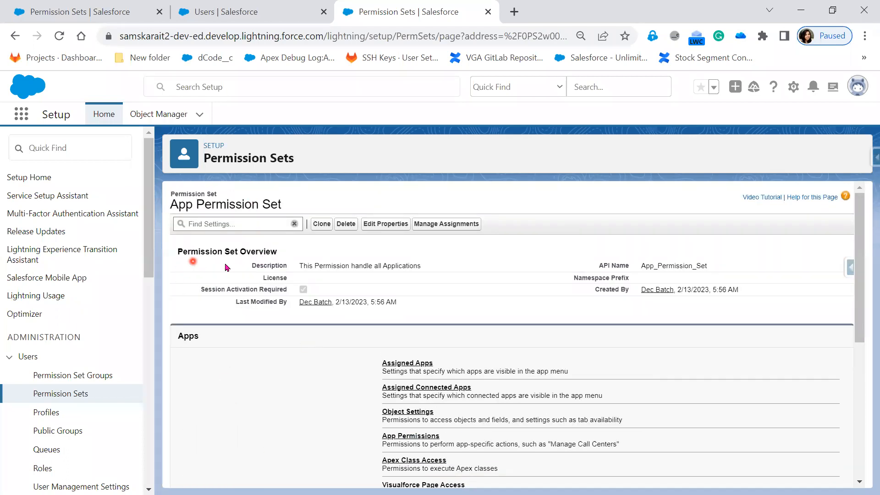
{"action": "left_click_drag", "start_coordinate": [243, 265], "coordinate": [637, 303]}
{"action": "left_click", "coordinate": [551, 316]}
{"action": "scroll", "coordinate": [269, 383], "scroll_direction": "down", "scroll_amount": 1}
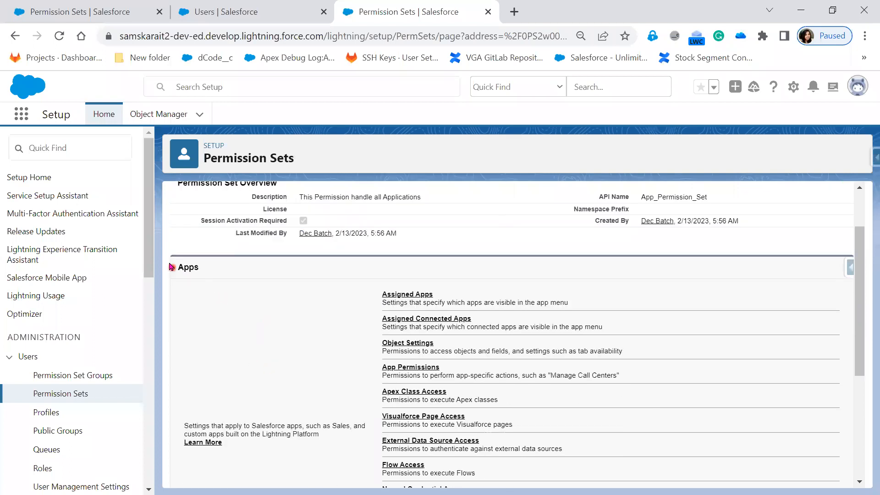
{"action": "left_click_drag", "start_coordinate": [180, 266], "coordinate": [210, 274]}
{"action": "scroll", "coordinate": [314, 379], "scroll_direction": "down", "scroll_amount": 3}
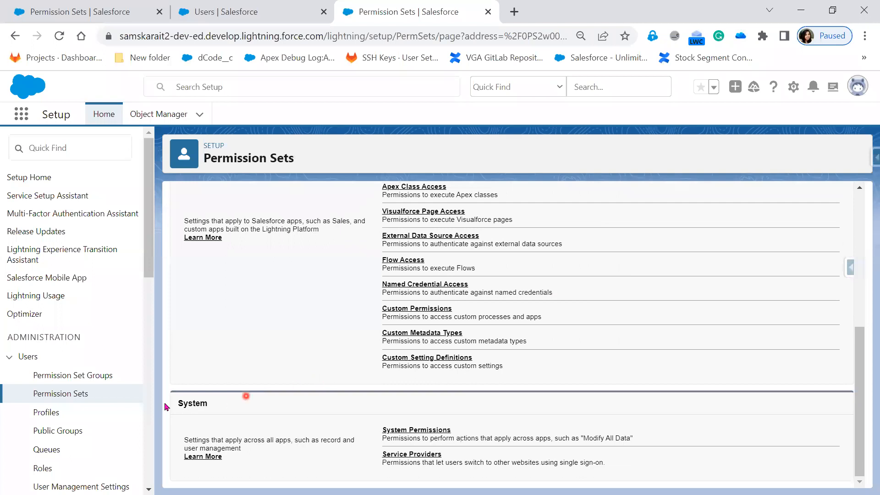
{"action": "scroll", "coordinate": [207, 476], "scroll_direction": "up", "scroll_amount": 2}
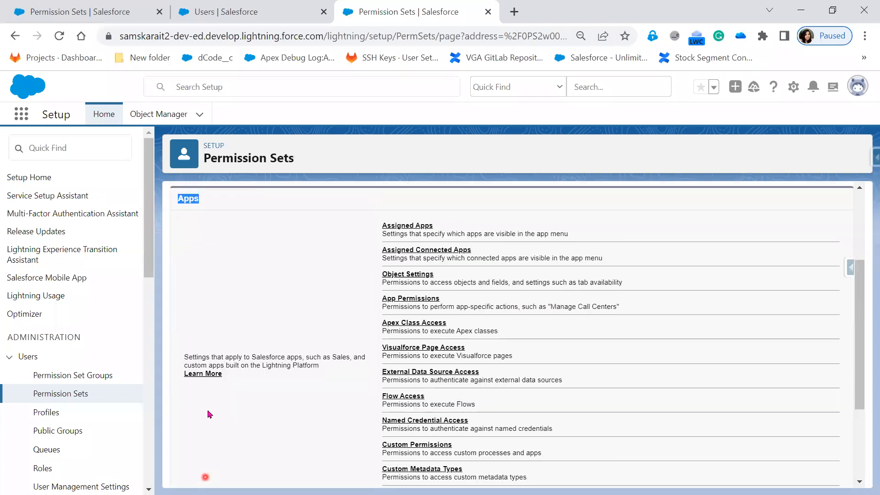
{"action": "scroll", "coordinate": [275, 432], "scroll_direction": "down", "scroll_amount": 2}
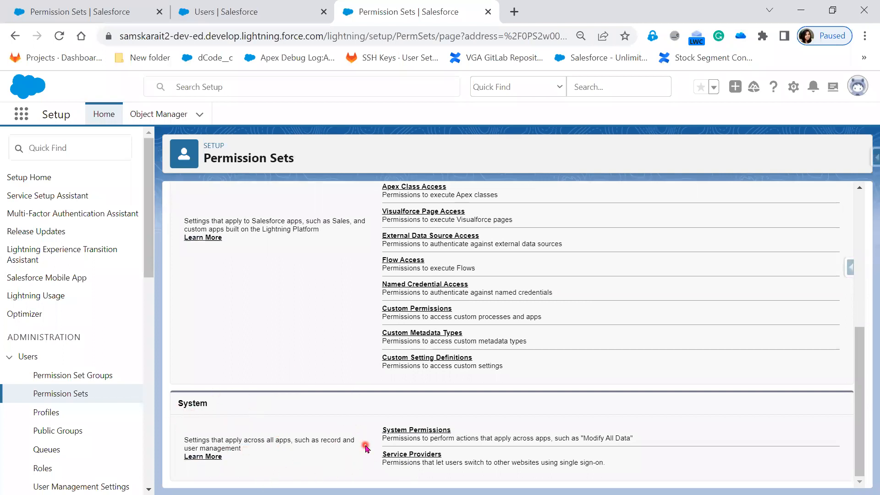
{"action": "scroll", "coordinate": [357, 441], "scroll_direction": "up", "scroll_amount": 5}
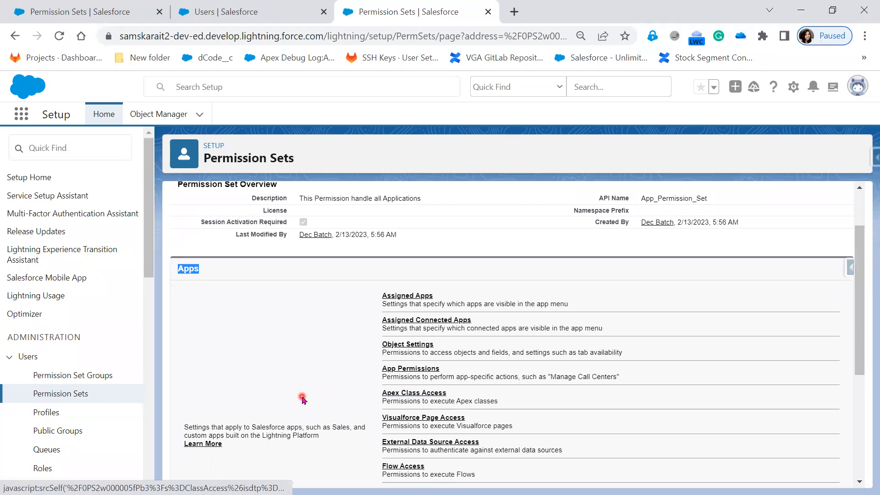
{"action": "scroll", "coordinate": [303, 399], "scroll_direction": "down", "scroll_amount": 2}
{"action": "scroll", "coordinate": [303, 400], "scroll_direction": "up", "scroll_amount": 2}
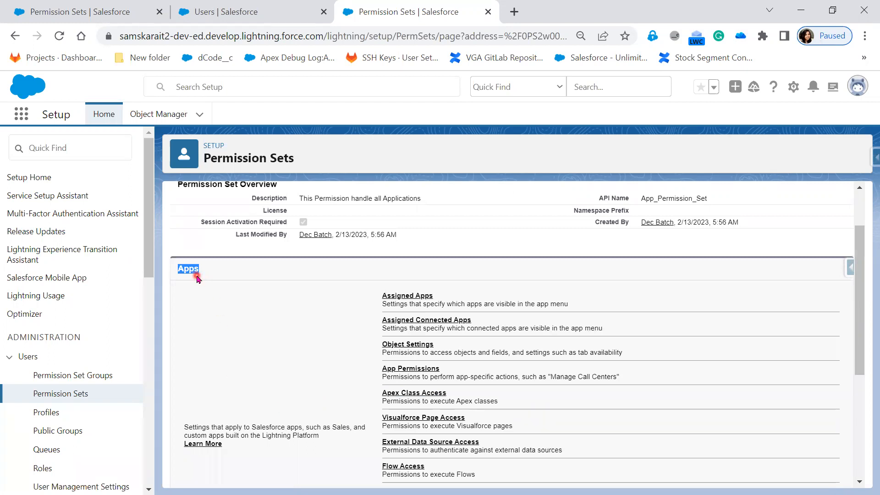
Step: Inspect the permission set's Assigned Apps page and return to the Permission Set Overview
{"action": "left_click", "coordinate": [409, 297]}
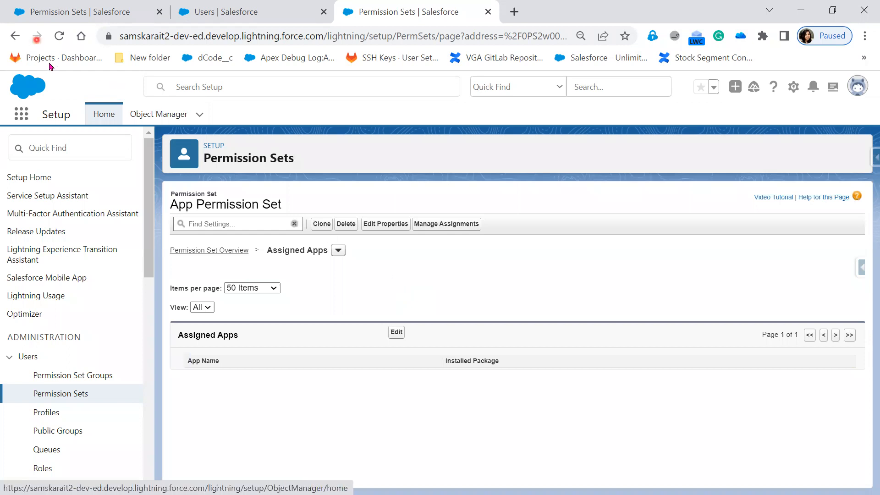
{"action": "left_click", "coordinate": [200, 251]}
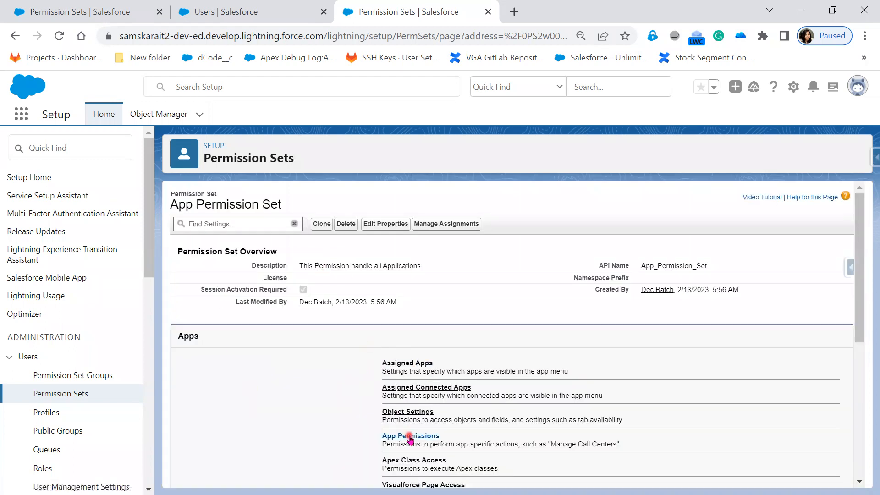
{"action": "scroll", "coordinate": [410, 440], "scroll_direction": "down", "scroll_amount": 1}
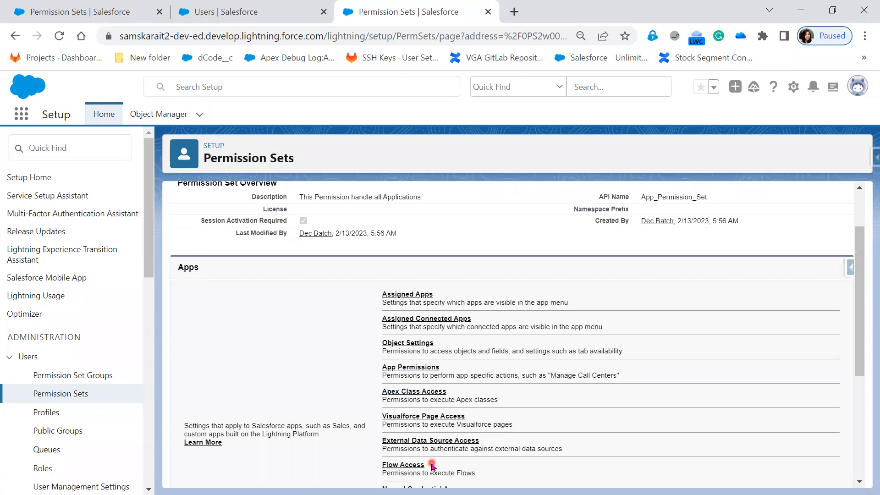
{"action": "left_click", "coordinate": [410, 295]}
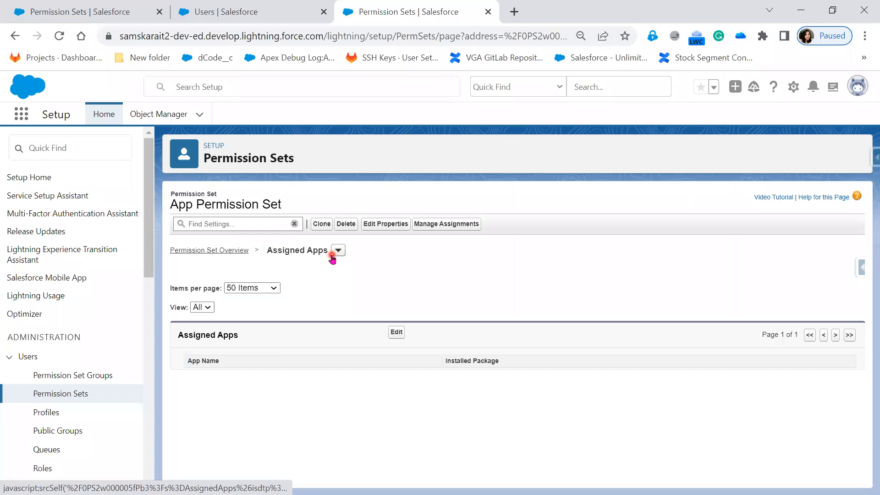
{"action": "left_click", "coordinate": [231, 251]}
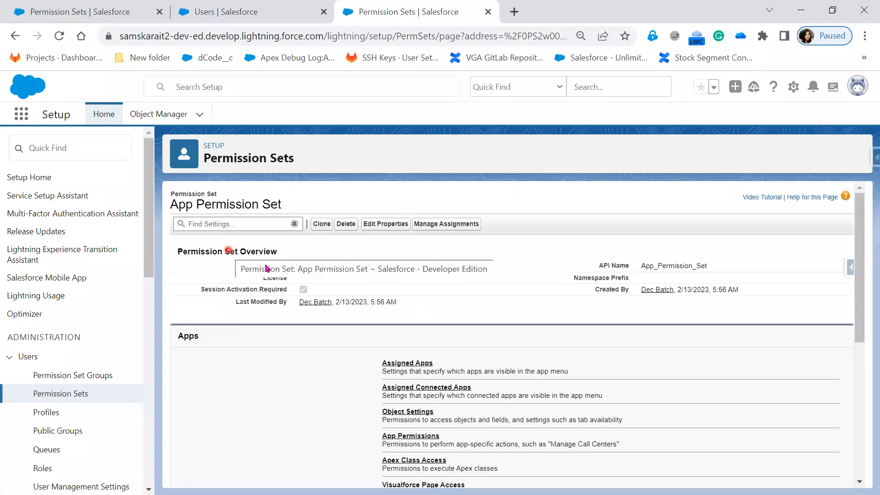
Step: View the permission set's Object Settings, then switch directly from there to its Assigned Apps settings
{"action": "left_click", "coordinate": [421, 413]}
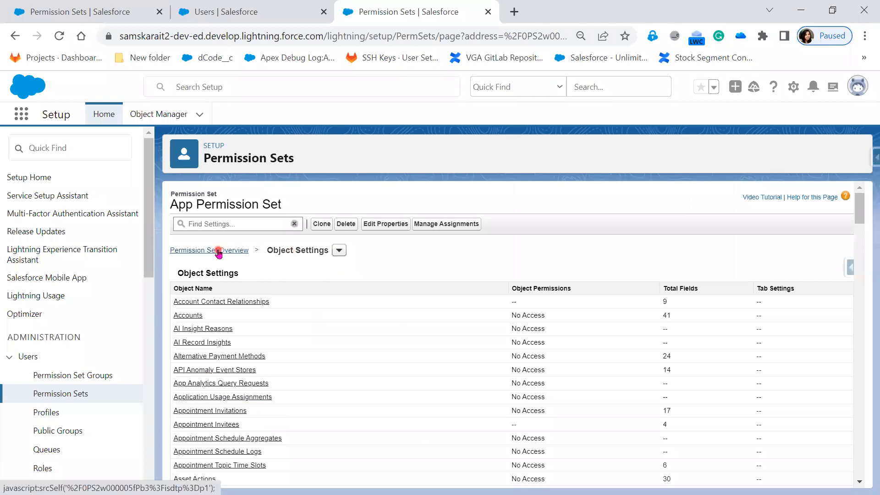
{"action": "left_click", "coordinate": [337, 252]}
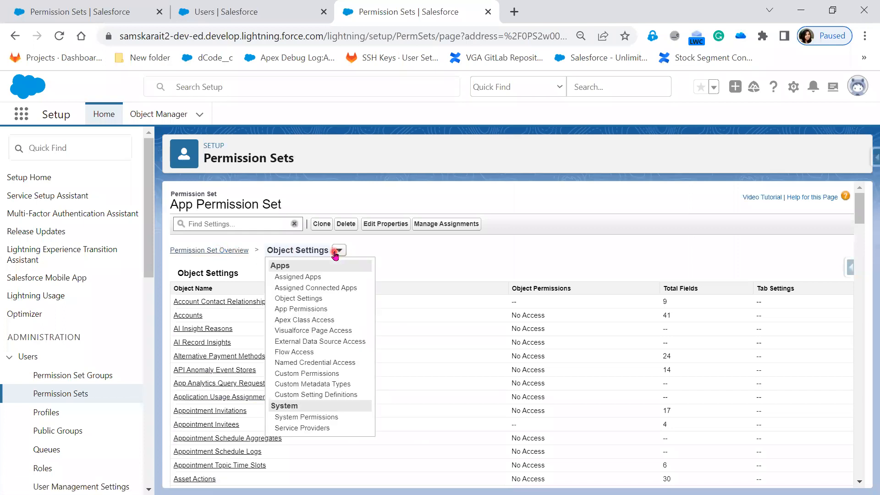
{"action": "left_click", "coordinate": [337, 251]}
{"action": "left_click", "coordinate": [337, 251]}
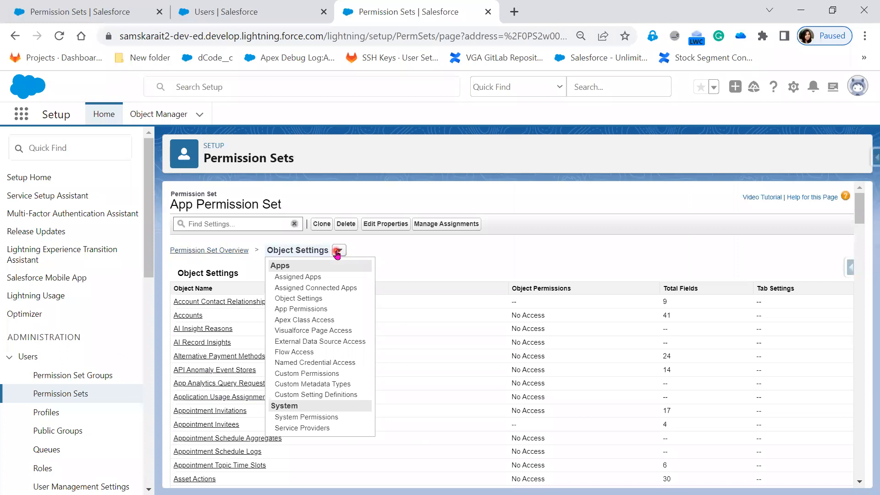
{"action": "left_click", "coordinate": [301, 278]}
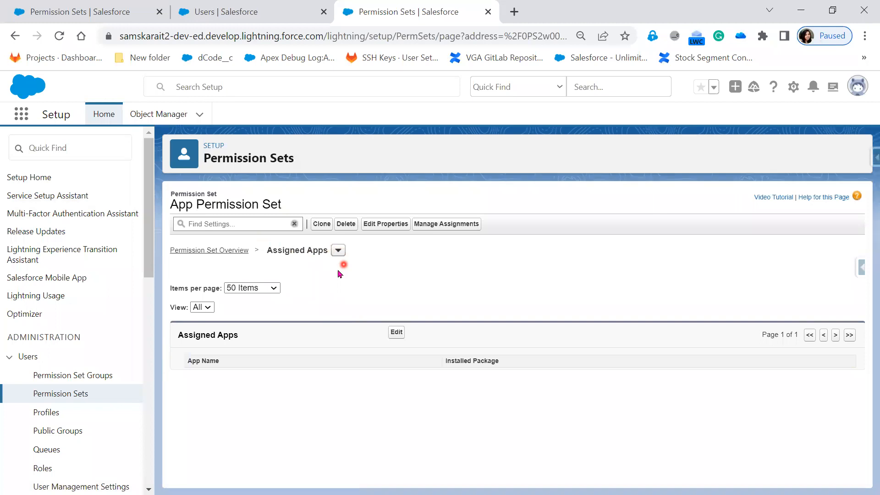
{"action": "left_click", "coordinate": [274, 288]}
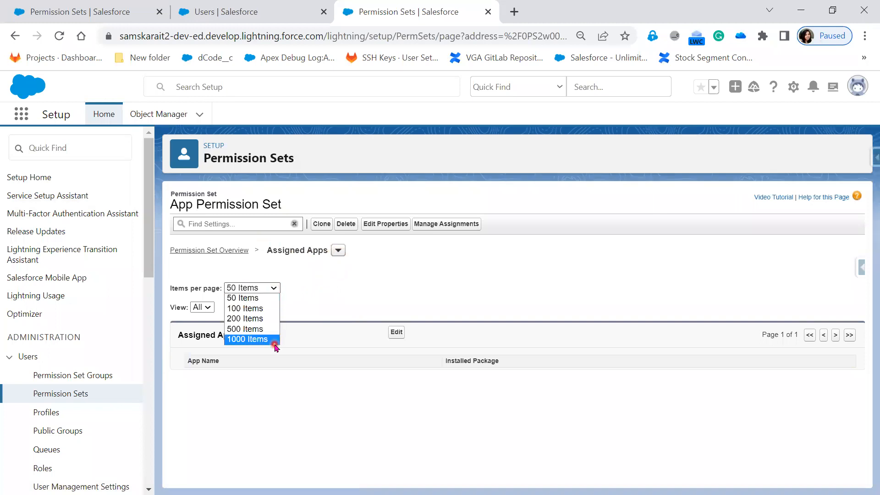
{"action": "left_click", "coordinate": [340, 291]}
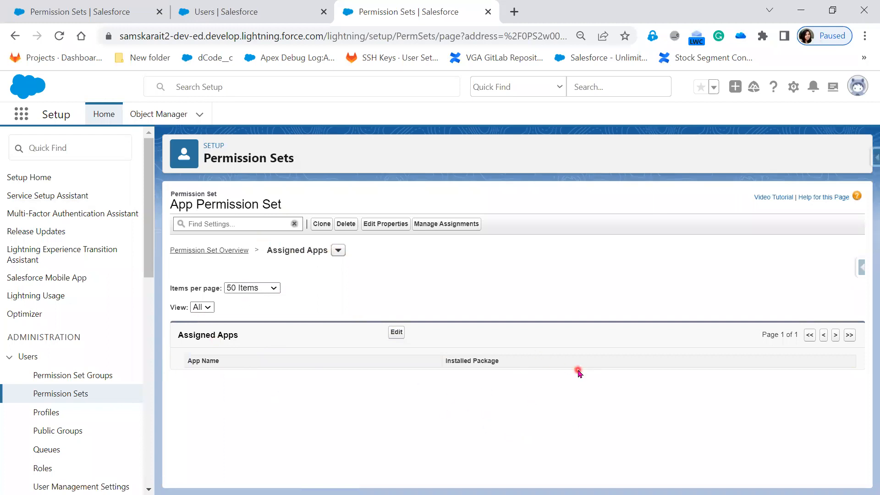
Step: Open the permission set's Assigned Apps for editing and look through the list of available apps
{"action": "left_click", "coordinate": [397, 333]}
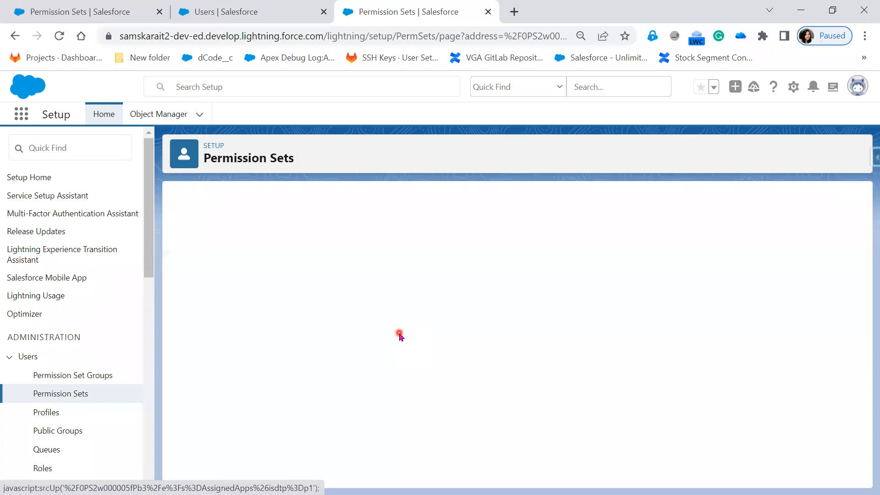
{"action": "scroll", "coordinate": [324, 340], "scroll_direction": "down", "scroll_amount": 1}
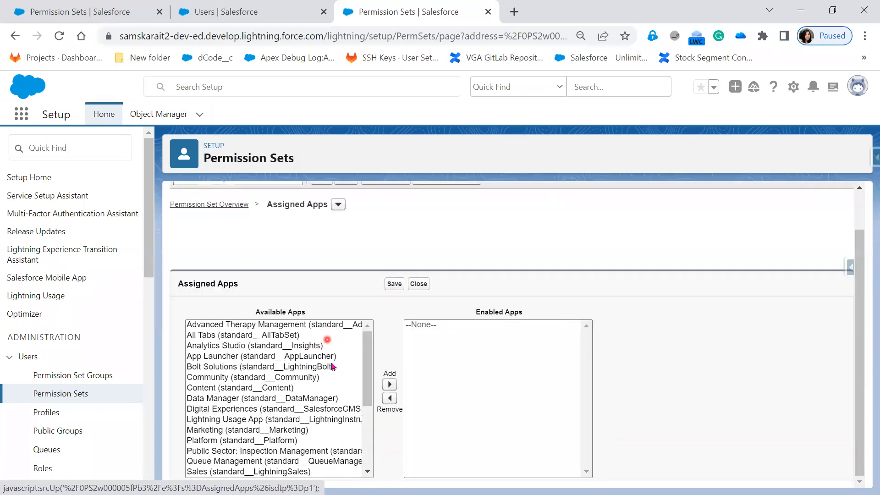
{"action": "scroll", "coordinate": [333, 367], "scroll_direction": "down", "scroll_amount": 5}
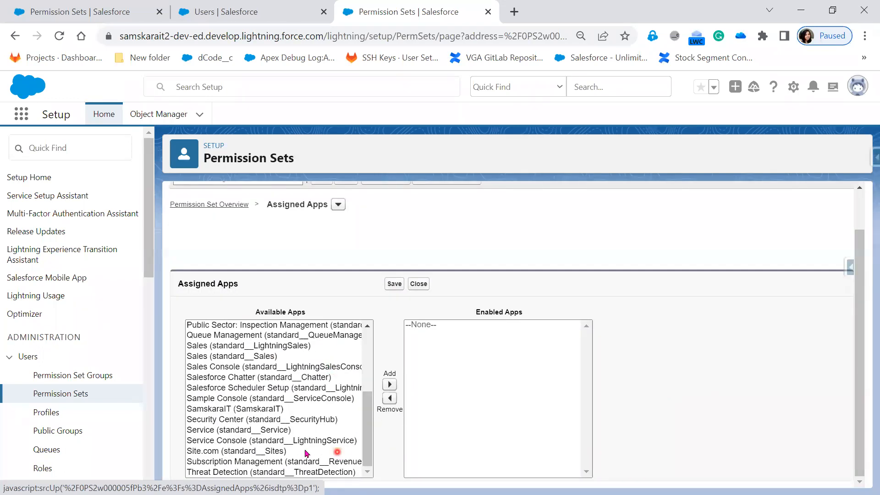
{"action": "left_click", "coordinate": [269, 409]}
{"action": "left_click", "coordinate": [258, 356]}
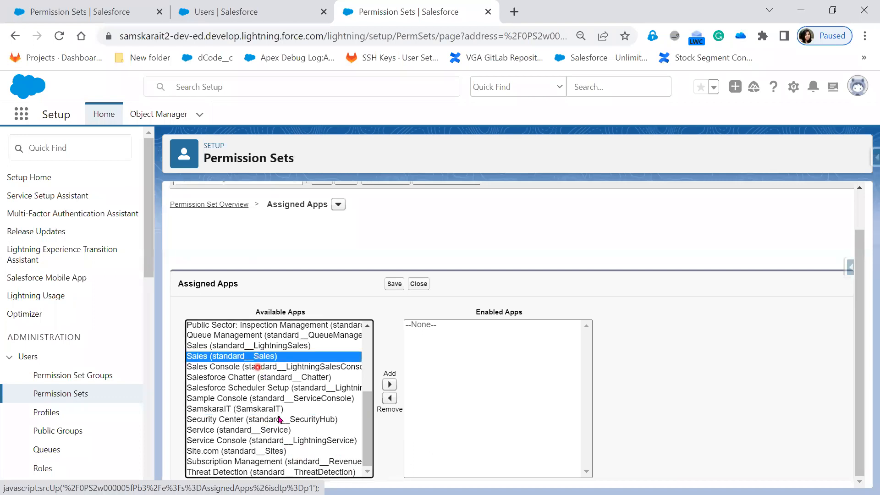
{"action": "scroll", "coordinate": [278, 419], "scroll_direction": "up", "scroll_amount": 3}
{"action": "scroll", "coordinate": [270, 455], "scroll_direction": "down", "scroll_amount": 3}
{"action": "left_click", "coordinate": [268, 430]}
{"action": "scroll", "coordinate": [318, 457], "scroll_direction": "up", "scroll_amount": 5}
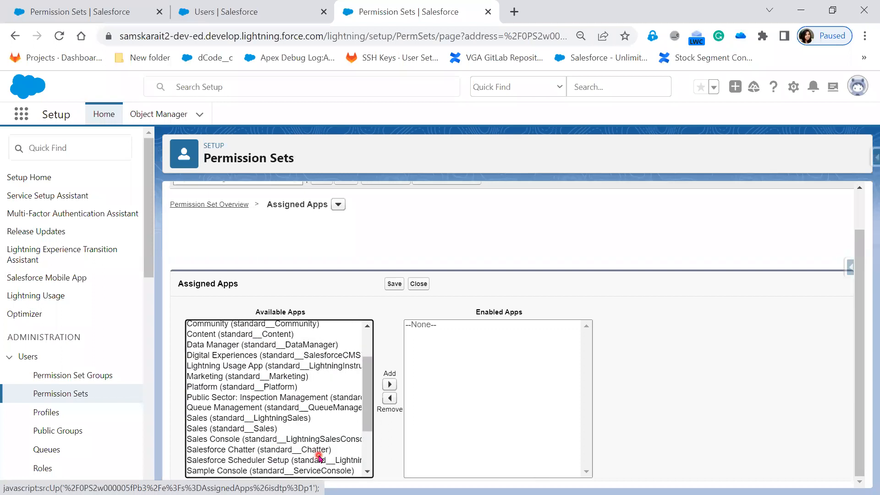
Step: Enable all available apps for the permission set, save, and return to the Permission Set Overview
{"action": "left_click", "coordinate": [271, 325]}
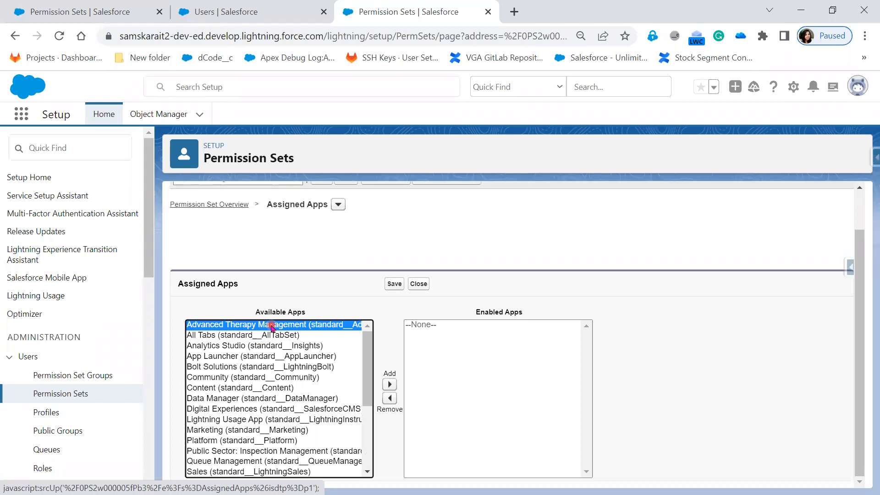
{"action": "key", "text": "shift+End"}
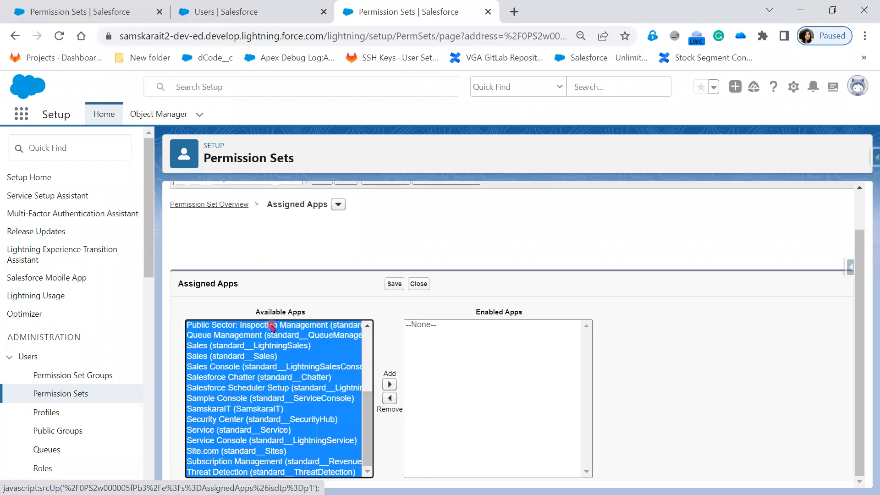
{"action": "left_click", "coordinate": [388, 385]}
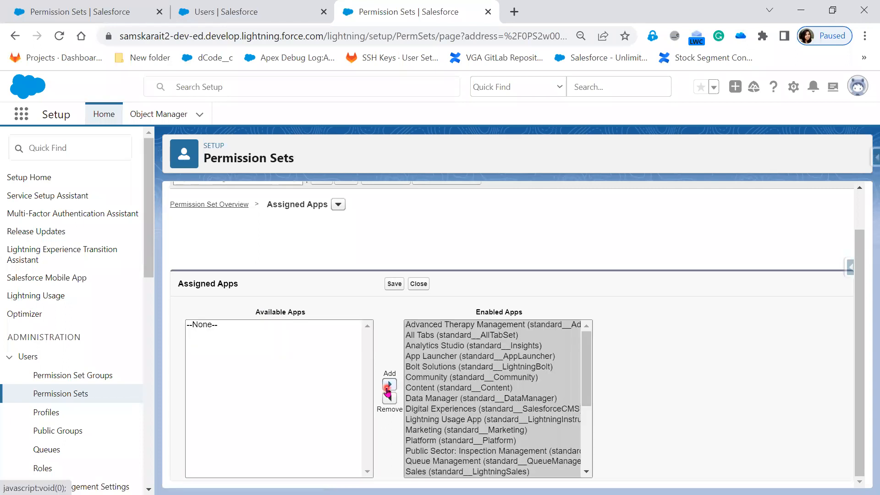
{"action": "left_click", "coordinate": [393, 284]}
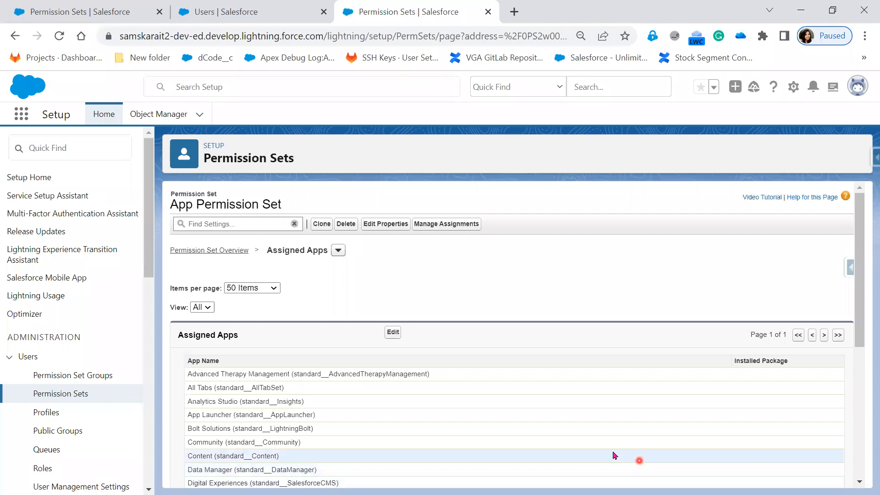
{"action": "left_click", "coordinate": [209, 252]}
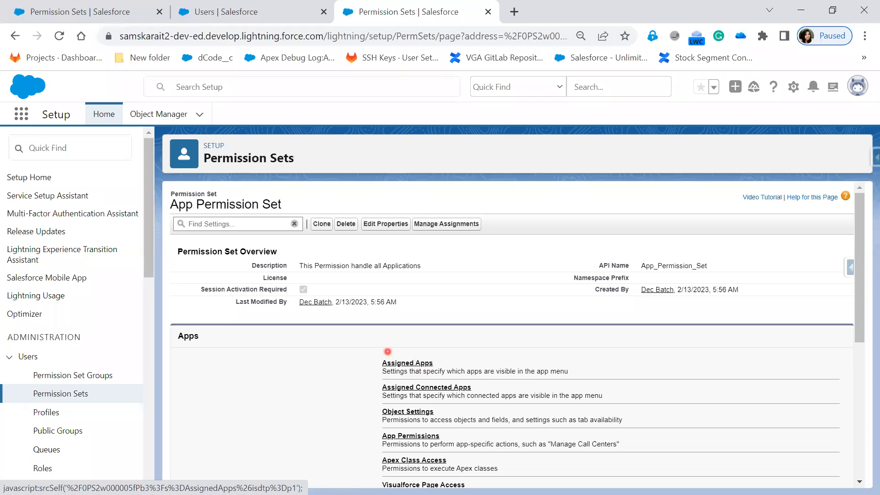
Step: Switch to Paint and draw a small red rounded rectangle and a gold one about 143 × 121 px beside the existing diagram
{"action": "key", "text": "alt+Tab"}
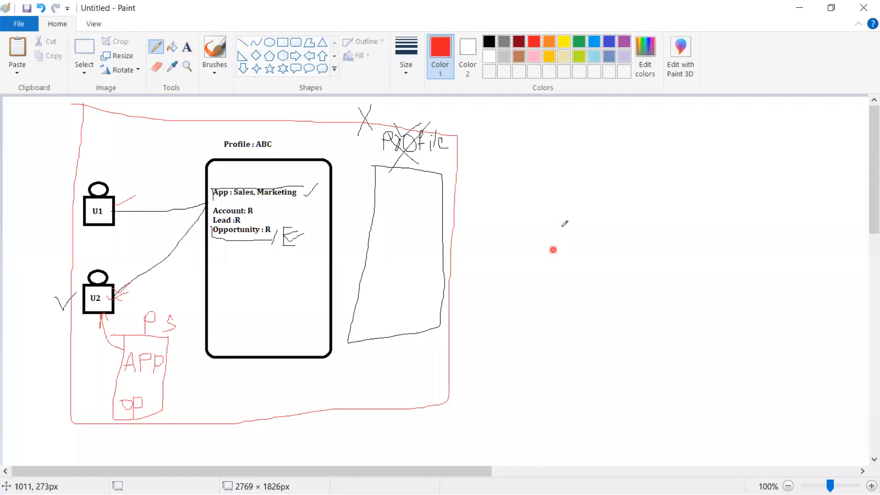
{"action": "left_click", "coordinate": [296, 44]}
{"action": "left_click_drag", "start_coordinate": [490, 163], "coordinate": [536, 204]}
{"action": "left_click_drag", "start_coordinate": [629, 223], "coordinate": [708, 290]}
{"action": "left_click", "coordinate": [548, 56]}
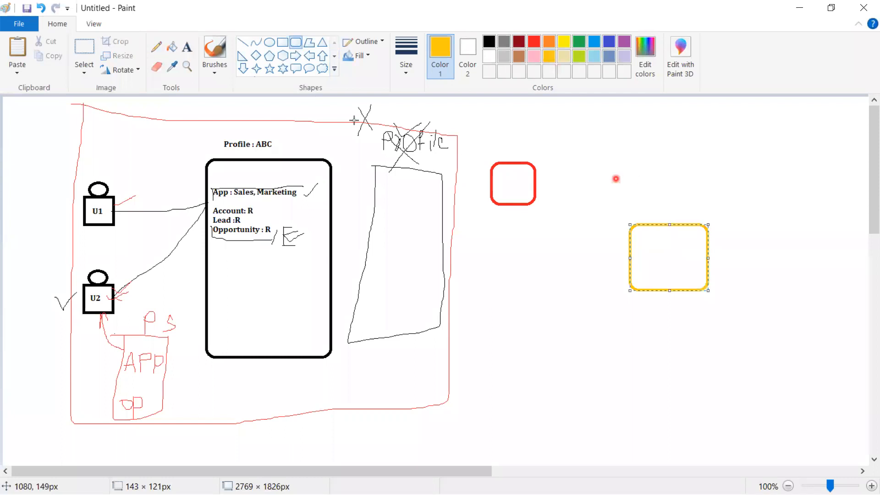
Step: Label the gold box "Permission Set" and the red box "User" in black text
{"action": "left_click", "coordinate": [187, 46]}
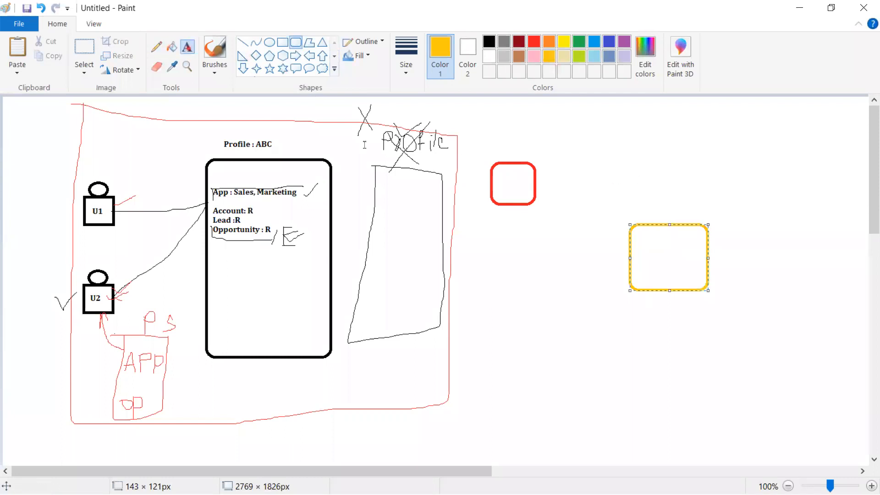
{"action": "left_click", "coordinate": [646, 242]}
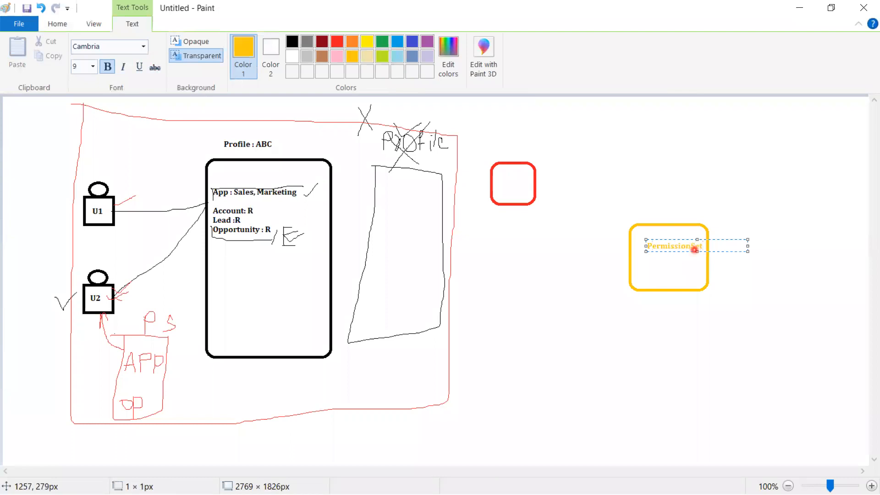
{"action": "left_click_drag", "start_coordinate": [702, 246], "coordinate": [622, 208]}
{"action": "left_click", "coordinate": [292, 41]}
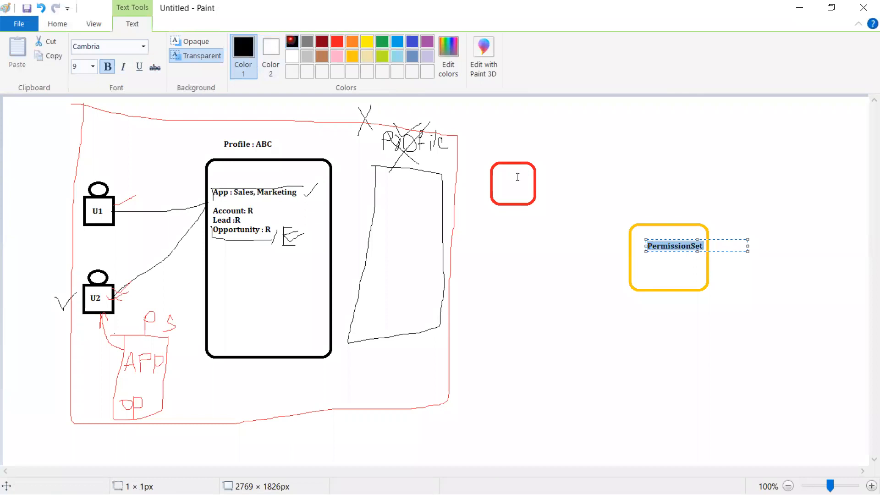
{"action": "left_click", "coordinate": [692, 246]}
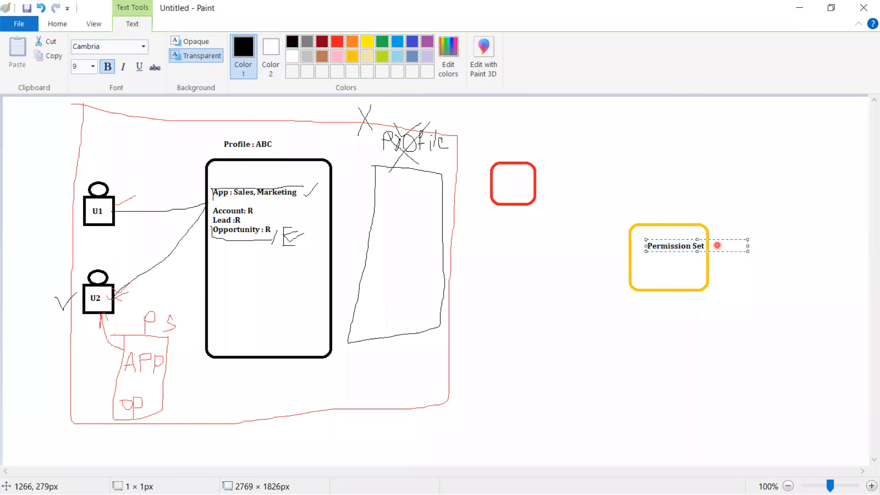
{"action": "left_click", "coordinate": [656, 275]}
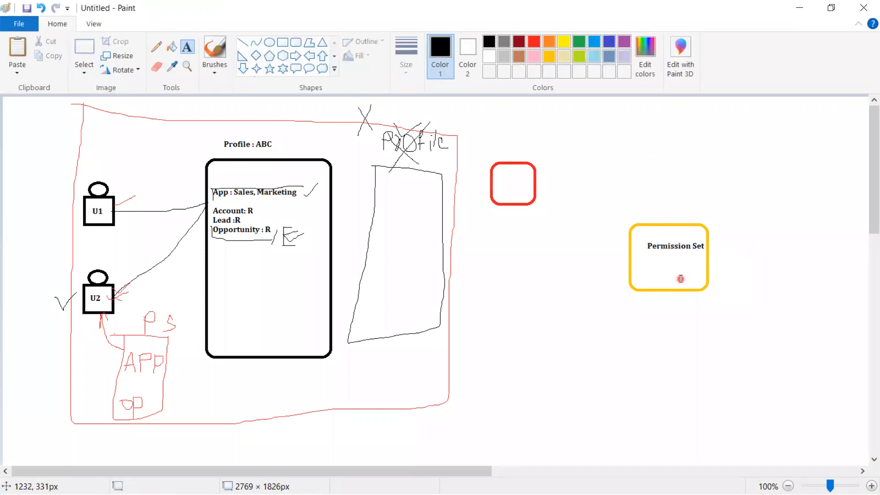
{"action": "left_click", "coordinate": [504, 175]}
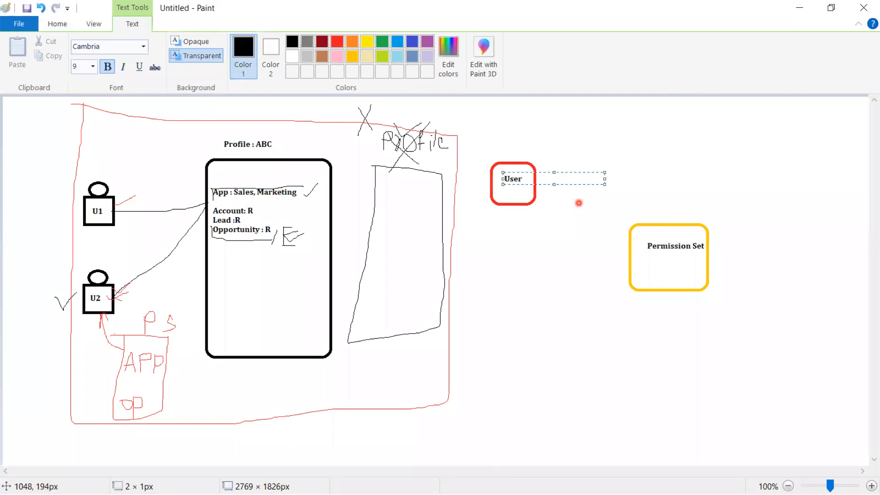
{"action": "left_click", "coordinate": [563, 243]}
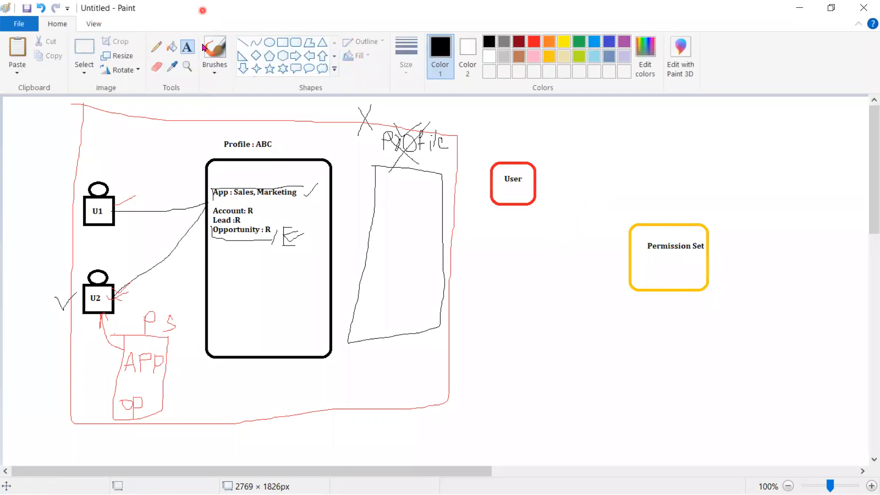
Step: Draw a pale yellow rounded rectangle about 105 × 61 px below the User box
{"action": "left_click", "coordinate": [563, 57]}
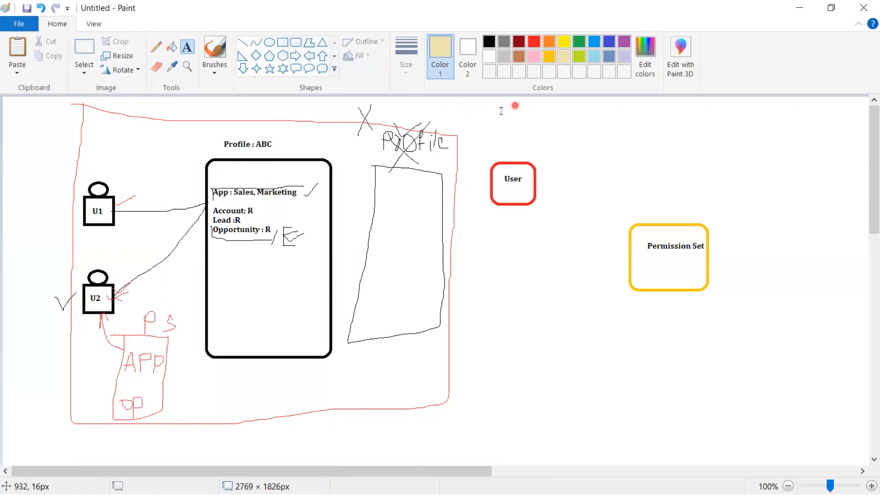
{"action": "left_click", "coordinate": [295, 42]}
{"action": "mouse_move", "coordinate": [504, 103]}
{"action": "left_mouse_down"}
{"action": "mouse_move", "coordinate": [562, 137]}
{"action": "mouse_move", "coordinate": [546, 161]}
{"action": "mouse_move", "coordinate": [517, 255]}
{"action": "left_mouse_up"}
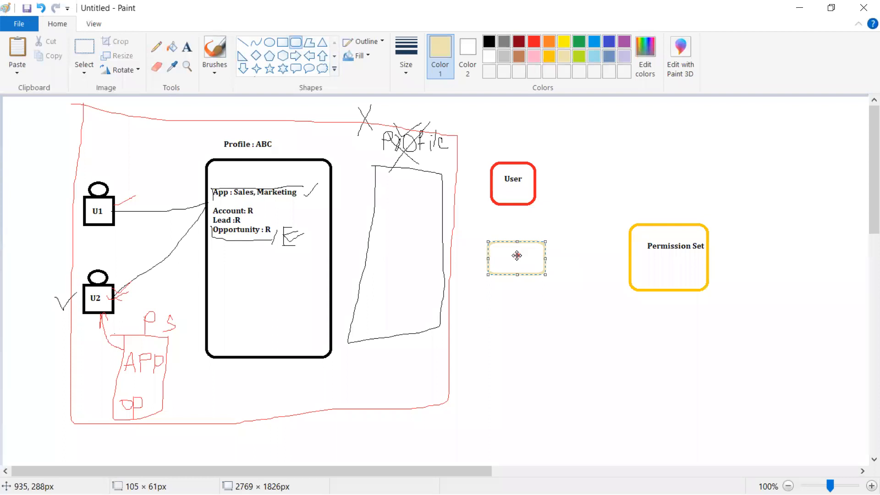
Step: Label the pale yellow box "Profile" and try to recolor its text black
{"action": "left_click", "coordinate": [187, 47]}
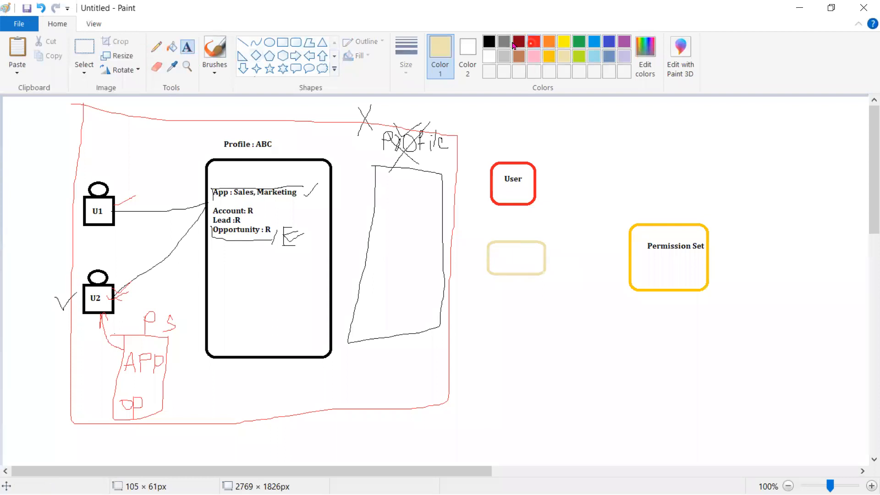
{"action": "left_click", "coordinate": [476, 54]}
{"action": "left_click", "coordinate": [495, 253]}
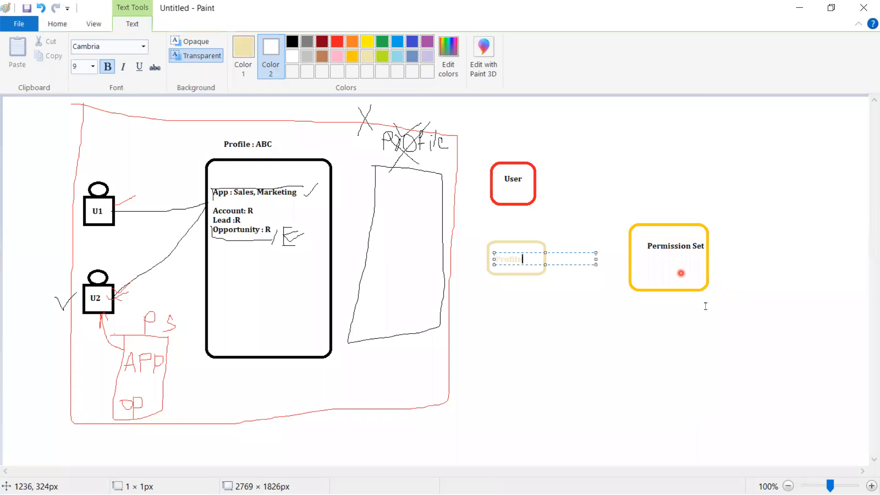
{"action": "left_click_drag", "start_coordinate": [529, 260], "coordinate": [495, 259]}
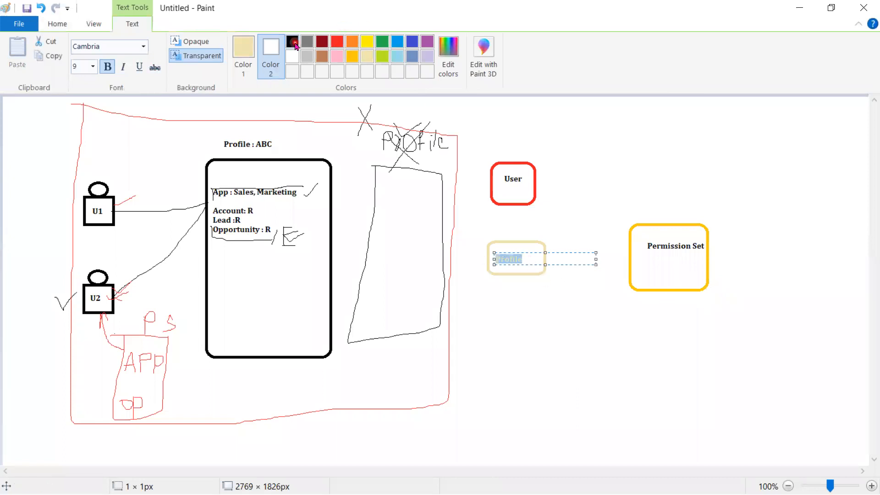
{"action": "left_click", "coordinate": [595, 202]}
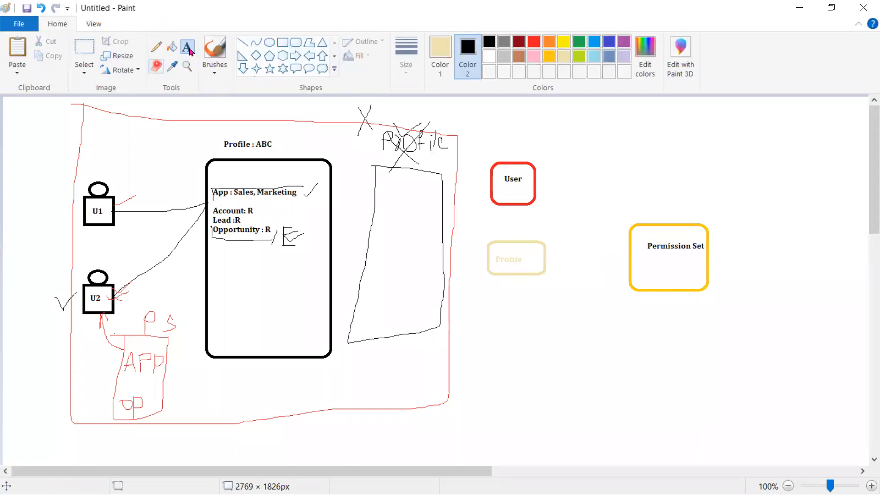
Step: Draw a pale yellow vertical line about 72 px long from the Profile box up to the User box
{"action": "left_click", "coordinate": [243, 43]}
{"action": "left_click_drag", "start_coordinate": [515, 244], "coordinate": [514, 204]}
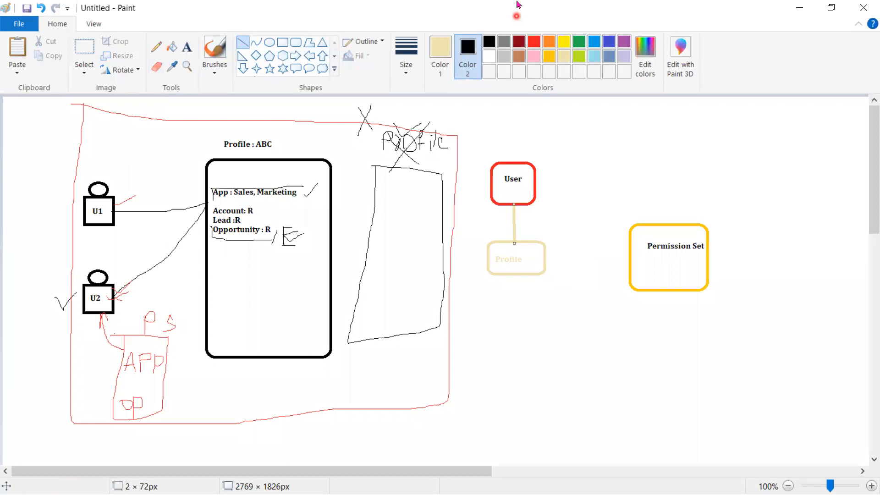
{"action": "left_click", "coordinate": [440, 52]}
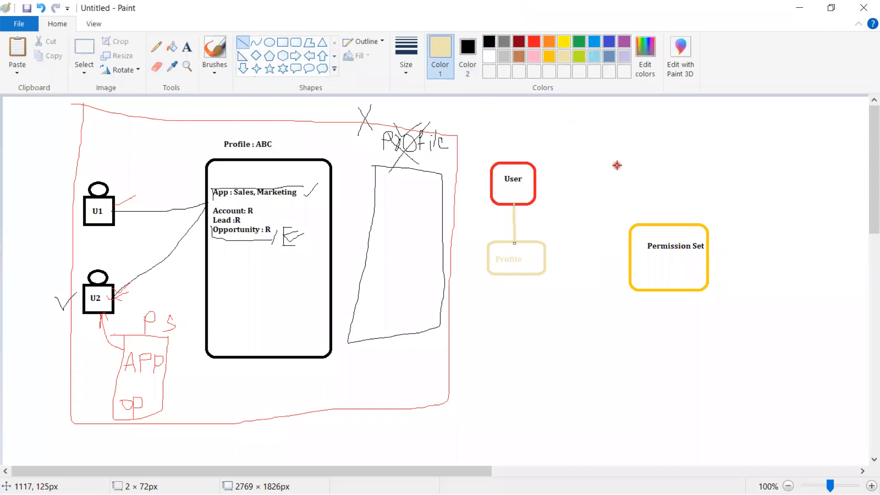
{"action": "left_click", "coordinate": [534, 114]}
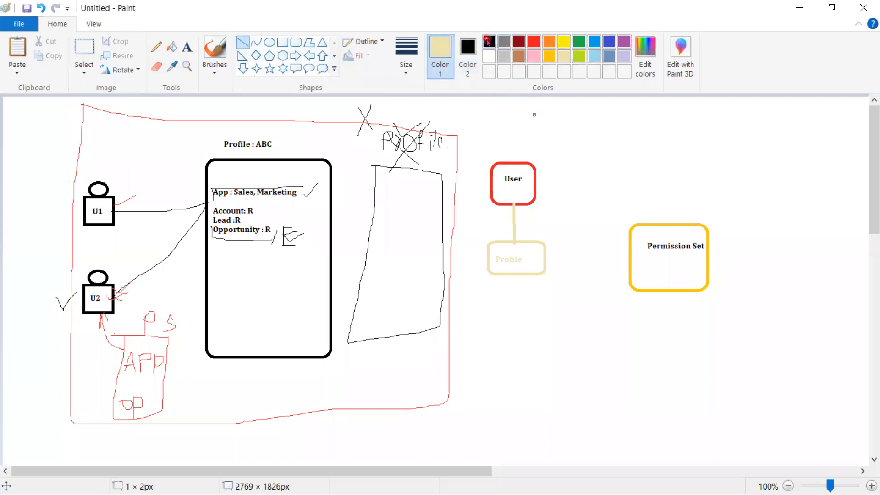
{"action": "left_click", "coordinate": [595, 200]}
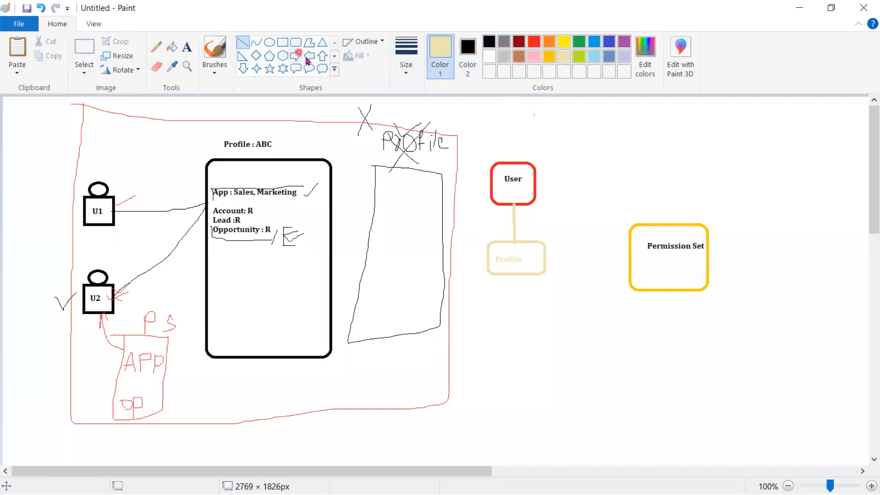
Step: Draw a brown arrow from the top of the Permission Set box to the User box
{"action": "left_click", "coordinate": [514, 56]}
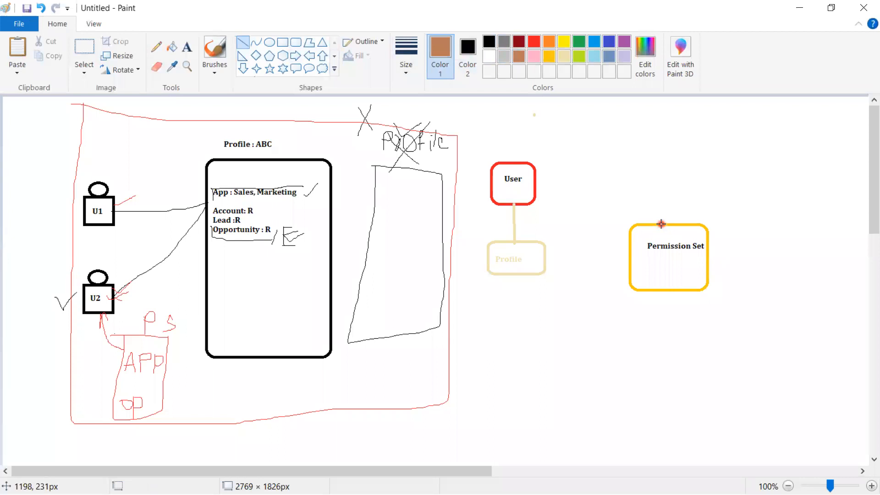
{"action": "mouse_move", "coordinate": [663, 222]}
{"action": "left_mouse_down"}
{"action": "mouse_move", "coordinate": [656, 197]}
{"action": "mouse_move", "coordinate": [635, 180]}
{"action": "mouse_move", "coordinate": [537, 189]}
{"action": "mouse_move", "coordinate": [548, 184]}
{"action": "left_mouse_up"}
{"action": "left_click", "coordinate": [558, 223]}
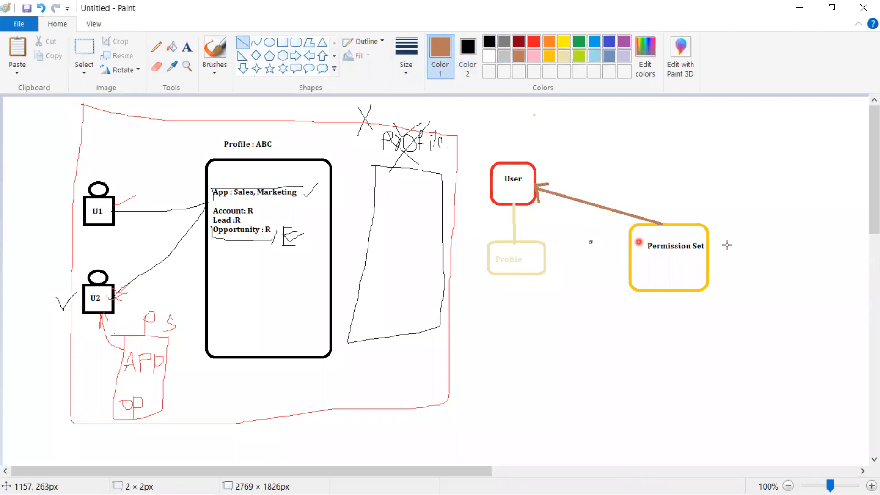
Step: Draw a short brown line extending out of the Permission Set box and handwrite "USER" beside it with the Pencil
{"action": "mouse_move", "coordinate": [693, 238]}
{"action": "left_mouse_down"}
{"action": "mouse_move", "coordinate": [730, 229]}
{"action": "mouse_move", "coordinate": [729, 257]}
{"action": "left_mouse_up"}
{"action": "left_click", "coordinate": [160, 49]}
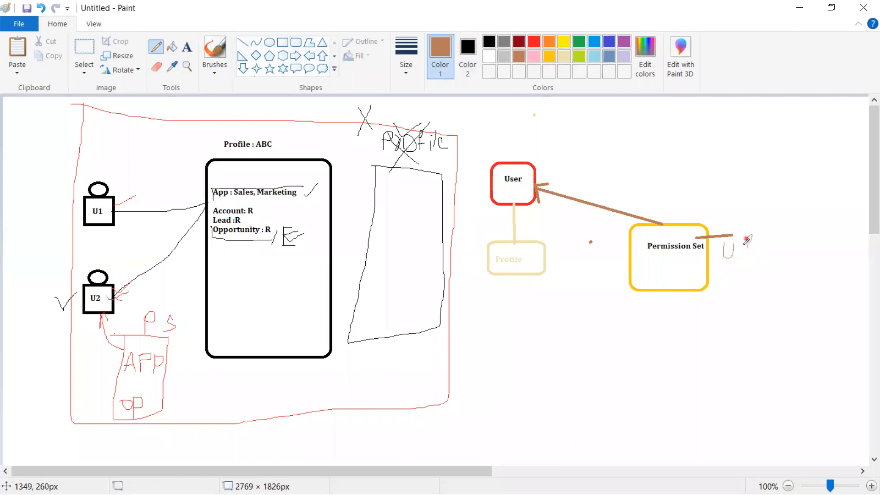
{"action": "mouse_move", "coordinate": [744, 256]}
{"action": "left_mouse_down"}
{"action": "mouse_move", "coordinate": [772, 240]}
{"action": "mouse_move", "coordinate": [777, 248]}
{"action": "left_mouse_up"}
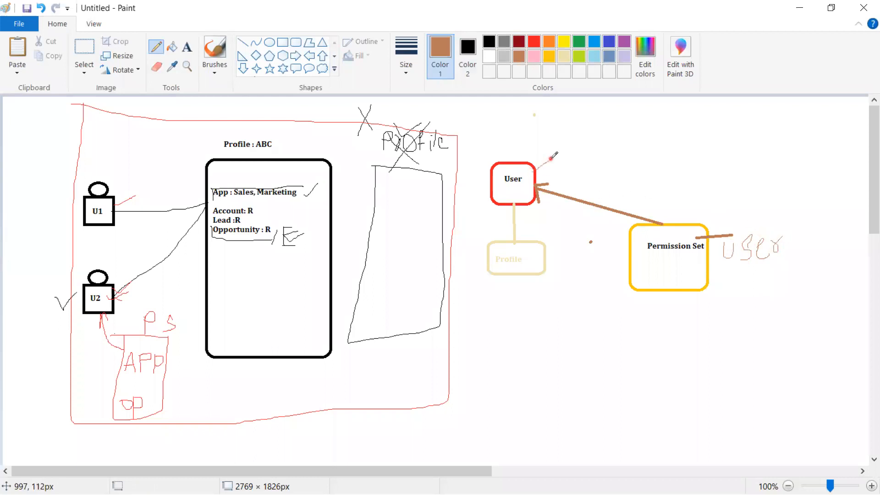
Step: Handwrite "Permission" in brown beside the User box, and draw dark red underlines inside the Permission Set and User boxes
{"action": "mouse_move", "coordinate": [555, 153]}
{"action": "left_mouse_down"}
{"action": "mouse_move", "coordinate": [555, 169]}
{"action": "mouse_move", "coordinate": [557, 151]}
{"action": "mouse_move", "coordinate": [566, 156]}
{"action": "mouse_move", "coordinate": [557, 161]}
{"action": "mouse_move", "coordinate": [582, 163]}
{"action": "mouse_move", "coordinate": [601, 143]}
{"action": "mouse_move", "coordinate": [619, 155]}
{"action": "mouse_move", "coordinate": [636, 137]}
{"action": "mouse_move", "coordinate": [628, 154]}
{"action": "mouse_move", "coordinate": [643, 143]}
{"action": "mouse_move", "coordinate": [636, 160]}
{"action": "mouse_move", "coordinate": [677, 141]}
{"action": "mouse_move", "coordinate": [685, 154]}
{"action": "left_mouse_up"}
{"action": "left_click", "coordinate": [627, 133]}
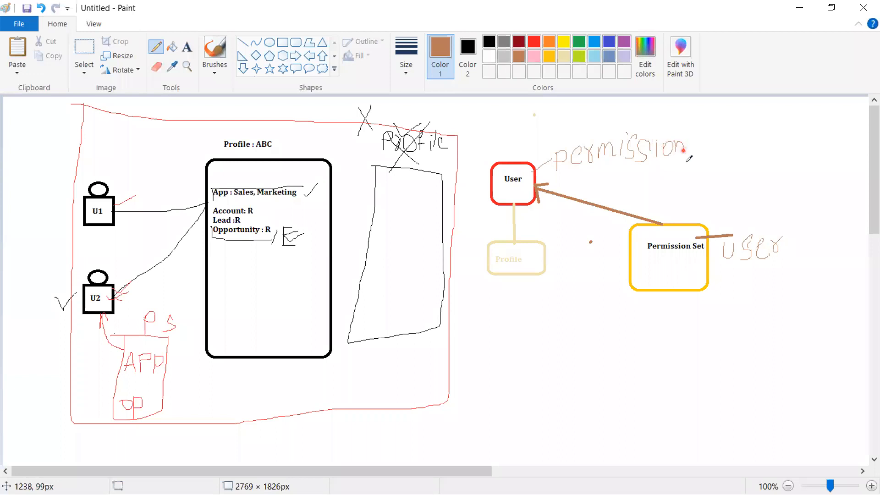
{"action": "left_click", "coordinate": [524, 42]}
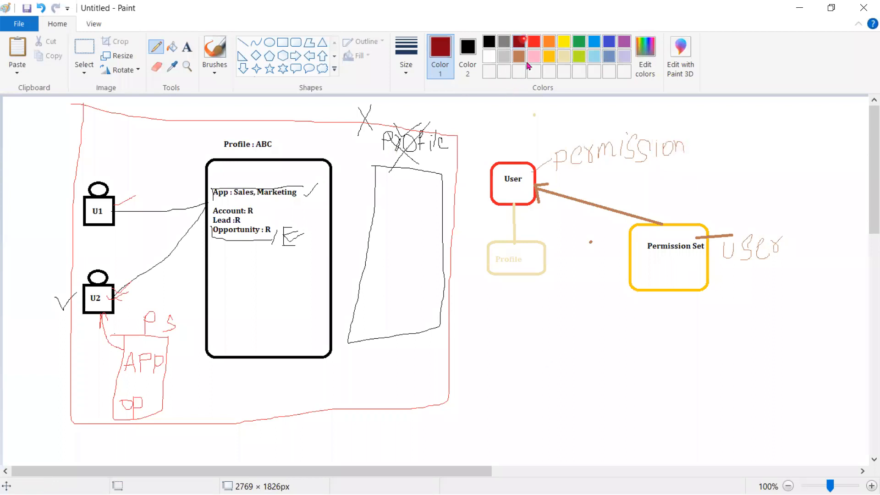
{"action": "left_click_drag", "start_coordinate": [643, 260], "coordinate": [694, 267]}
{"action": "left_click_drag", "start_coordinate": [496, 190], "coordinate": [532, 187]}
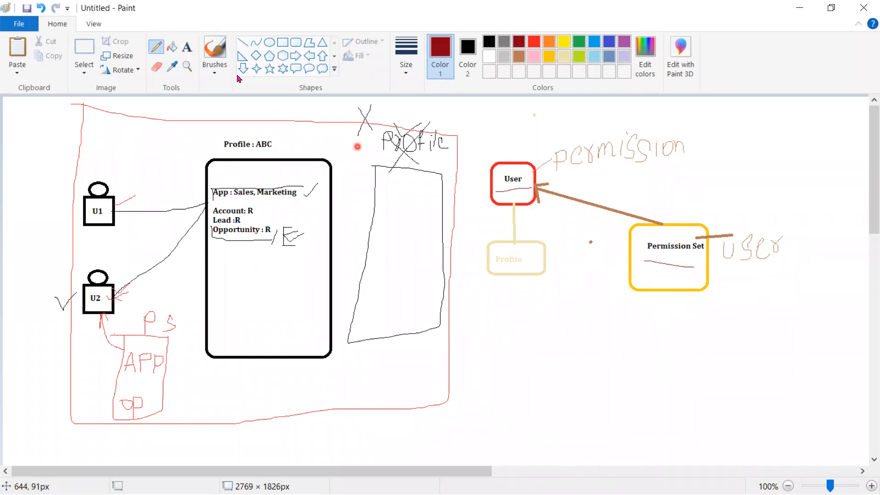
Step: Add a dark red text note below the Profile box reading "10 users", "5 user --> PS1" and "5user -PS2"
{"action": "left_click", "coordinate": [187, 47]}
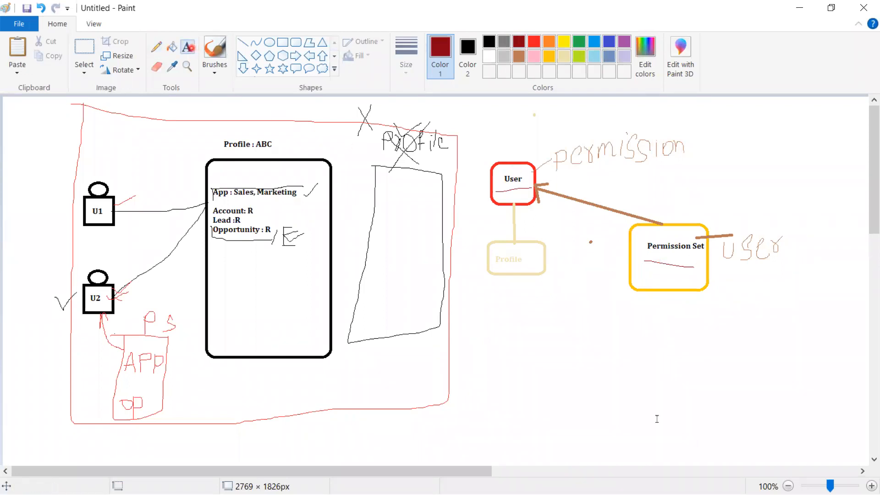
{"action": "left_click", "coordinate": [506, 330]}
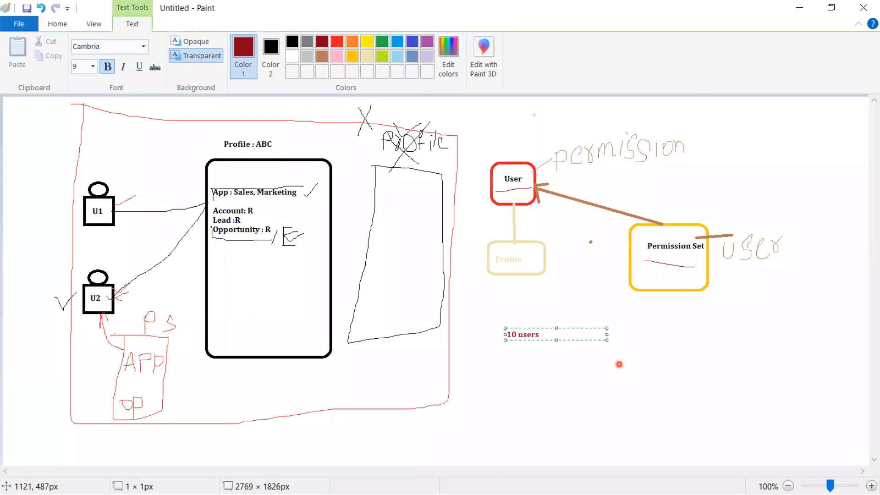
{"action": "type", "text": "10 users"}
{"action": "key", "text": "Return"}
{"action": "key", "text": "Return"}
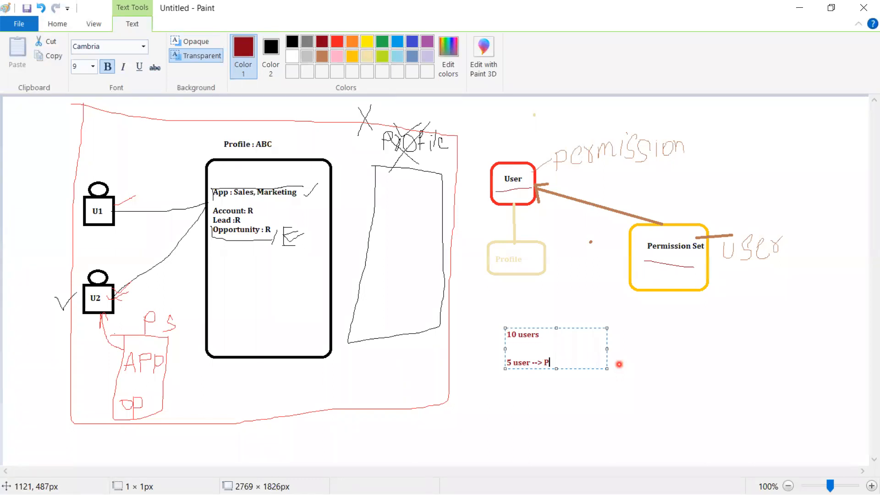
{"action": "key", "text": "Return"}
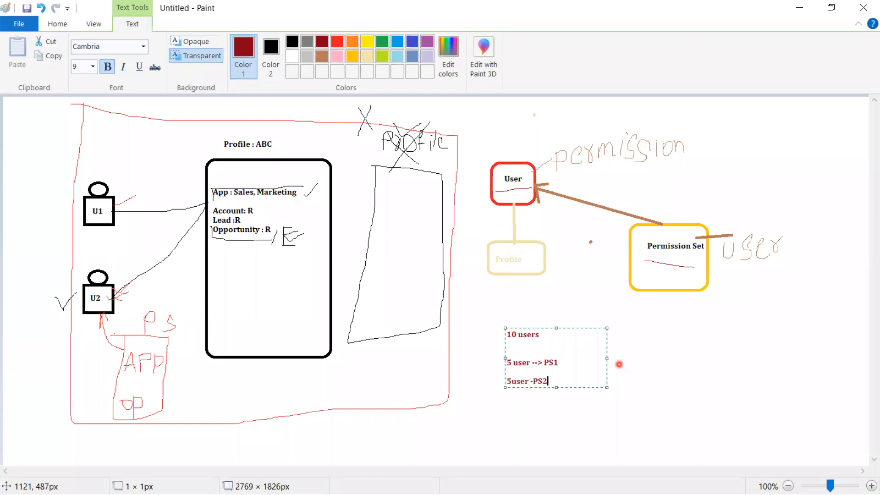
{"action": "key", "text": "Return"}
Step: Add "+3user" to the PS1 line of the note and move it directly after "5 user", before the arrow
{"action": "left_click", "coordinate": [571, 363]}
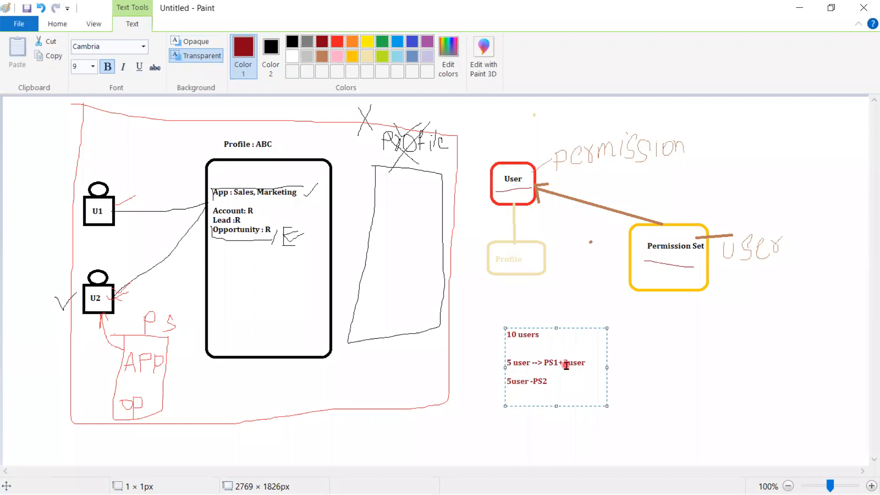
{"action": "type", "text": "+3ex"}
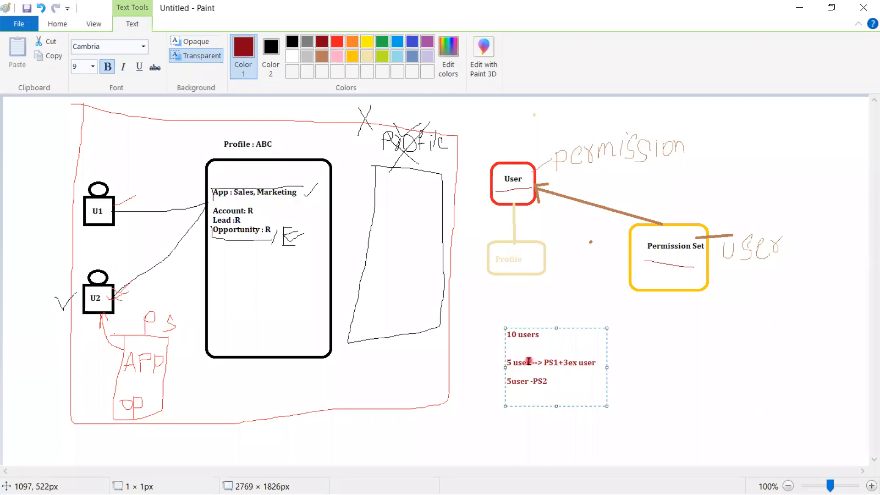
{"action": "mouse_move", "coordinate": [568, 362]}
{"action": "left_mouse_down"}
{"action": "mouse_move", "coordinate": [594, 361]}
{"action": "mouse_move", "coordinate": [560, 361]}
{"action": "left_mouse_up"}
{"action": "right_click", "coordinate": [560, 365]}
{"action": "left_click", "coordinate": [578, 368]}
{"action": "left_click_drag", "start_coordinate": [556, 362], "coordinate": [588, 364]}
{"action": "key", "text": "ctrl+x"}
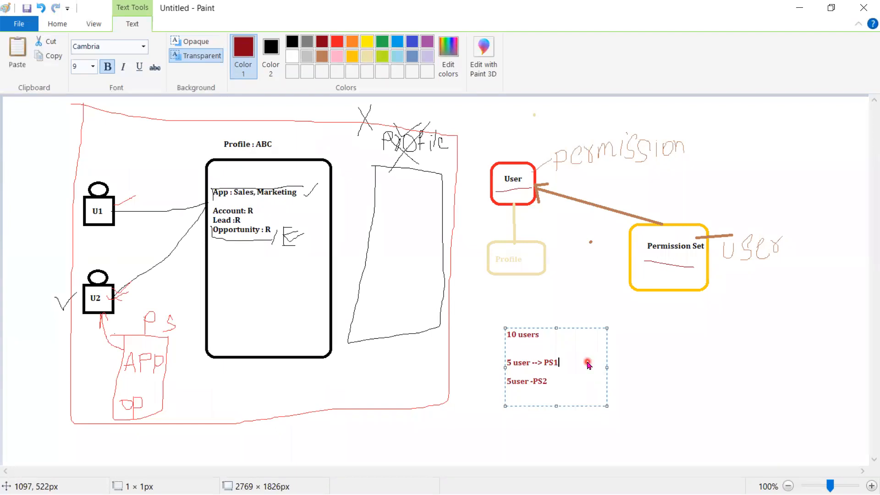
{"action": "left_click", "coordinate": [532, 362]}
{"action": "key", "text": "ctrl+v"}
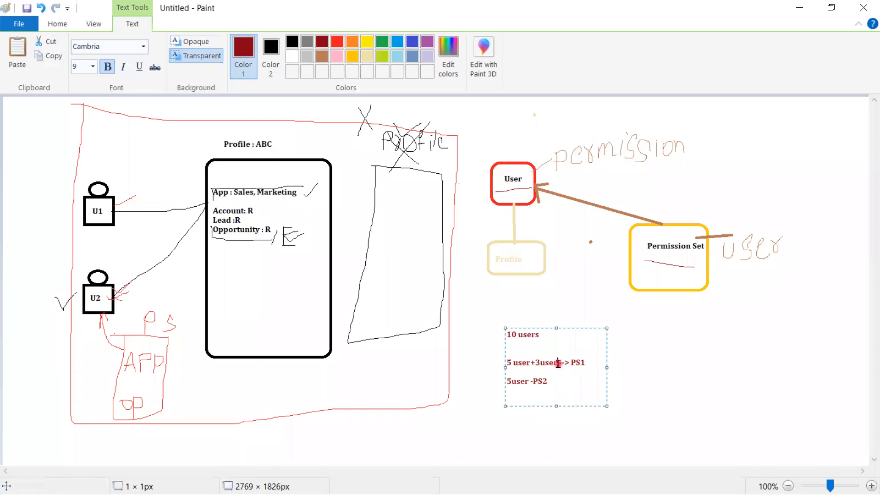
Step: Change the number of added users in the PS1 line to 20
{"action": "left_click", "coordinate": [539, 362]}
{"action": "key", "text": "BackSpace"}
{"action": "type", "text": "10"}
{"action": "key", "text": "Left"}
{"action": "key", "text": "BackSpace"}
{"action": "type", "text": "2"}
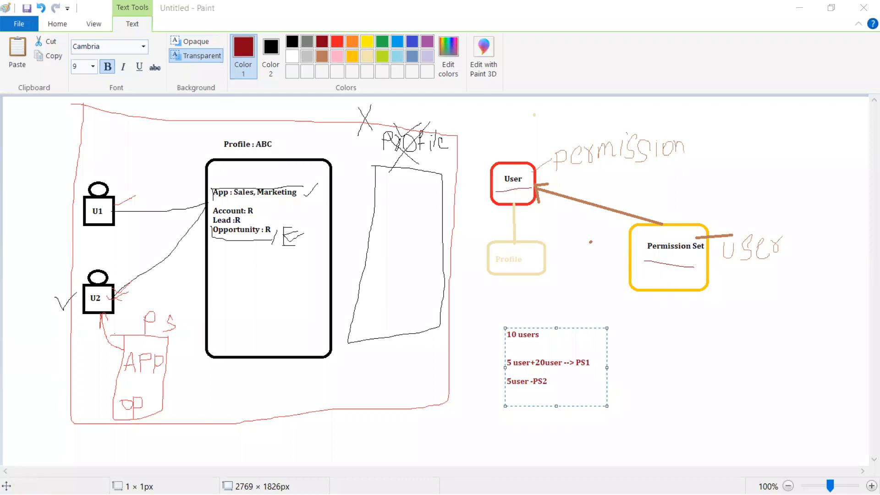
Step: Switch to Salesforce and start adding a user assignment to the App Permission Set
{"action": "key", "text": "alt+Tab"}
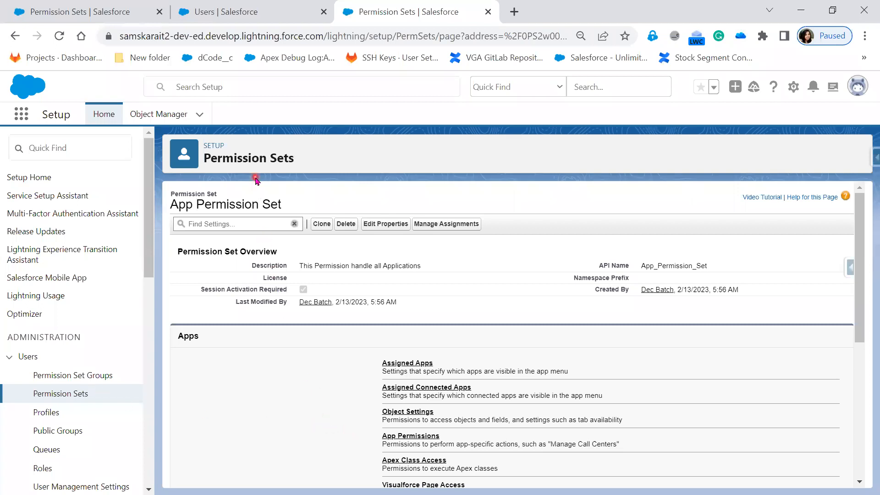
{"action": "left_click", "coordinate": [433, 224]}
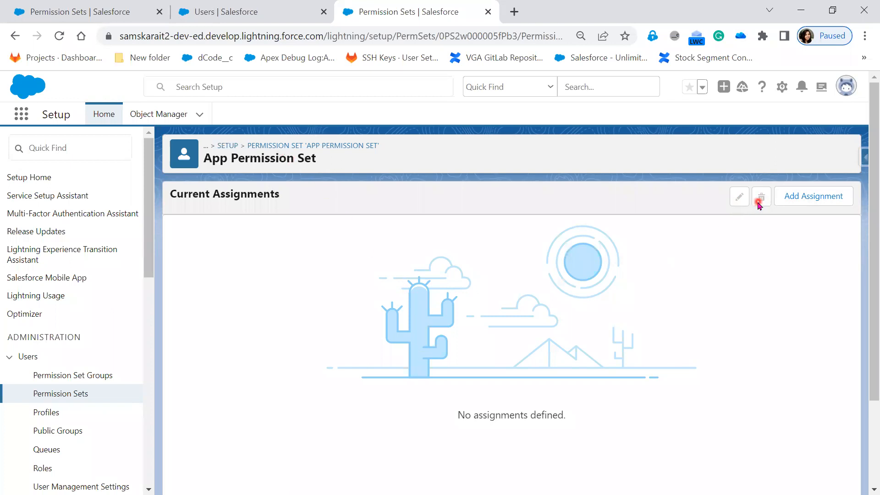
{"action": "left_click", "coordinate": [819, 198]}
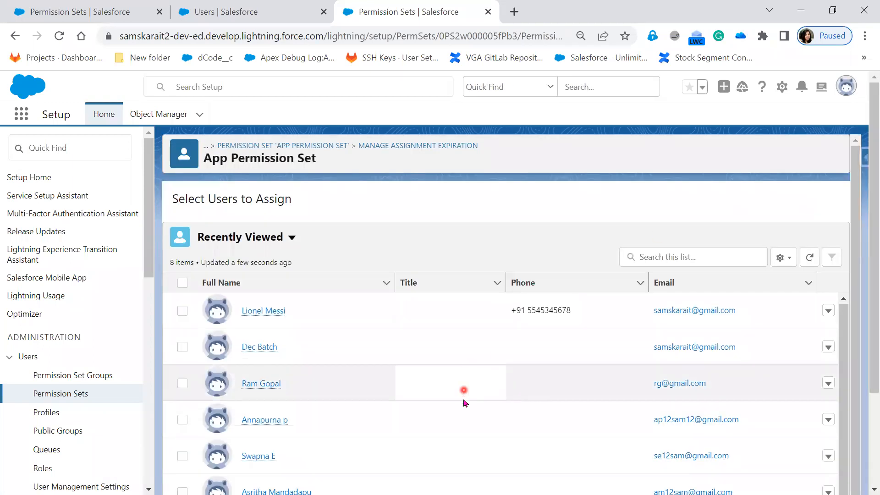
Step: Select the first six users in the Recently Viewed list for assignment
{"action": "scroll", "coordinate": [444, 471], "scroll_direction": "down", "scroll_amount": 1}
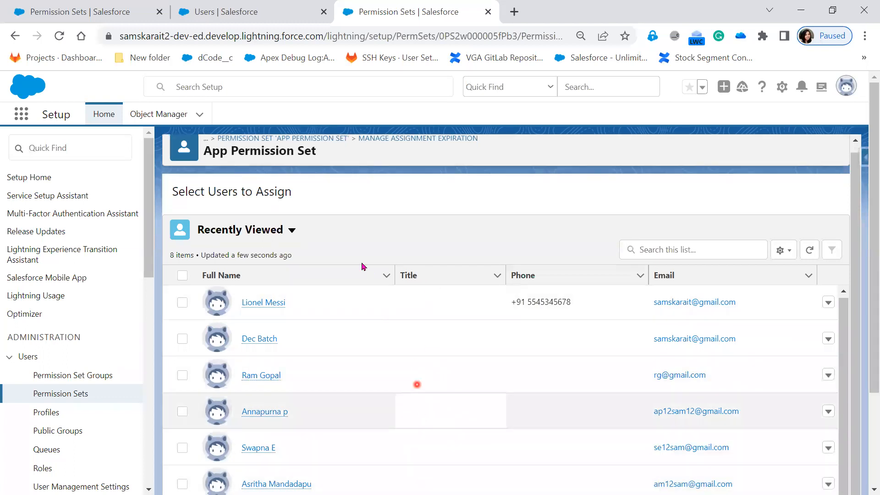
{"action": "left_click", "coordinate": [182, 303]}
{"action": "left_click", "coordinate": [182, 339]}
{"action": "left_click", "coordinate": [182, 375]}
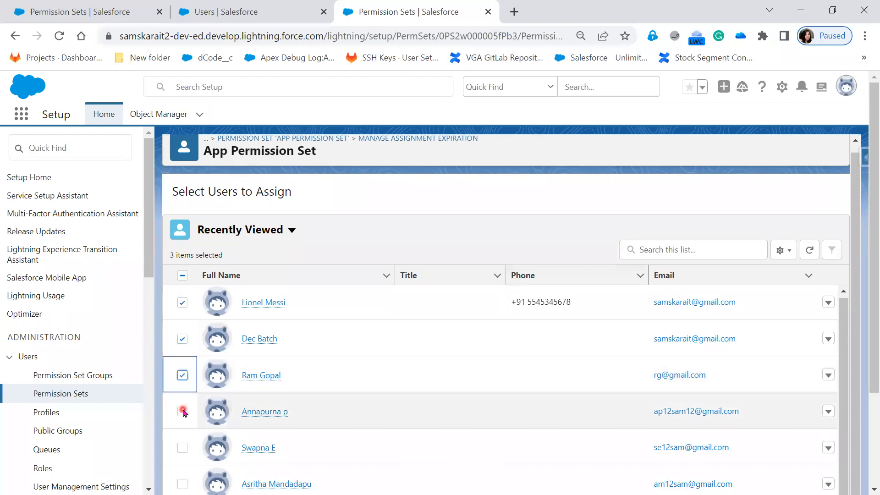
{"action": "left_click", "coordinate": [183, 411]}
{"action": "left_click", "coordinate": [181, 448]}
{"action": "left_click", "coordinate": [182, 484]}
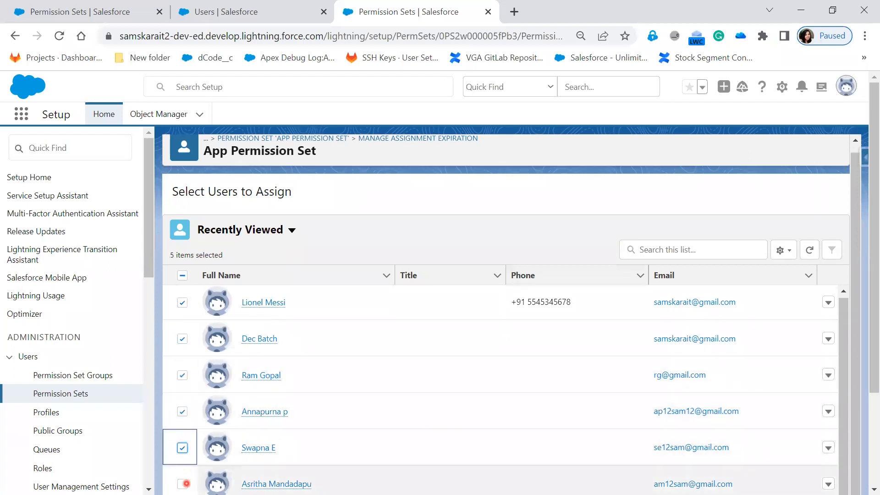
Step: Deselect every user except the first one listed and continue to the expiration options
{"action": "left_click", "coordinate": [182, 447]}
{"action": "left_click", "coordinate": [182, 411]}
{"action": "left_click", "coordinate": [183, 484]}
{"action": "left_click", "coordinate": [183, 375]}
{"action": "left_click", "coordinate": [182, 338]}
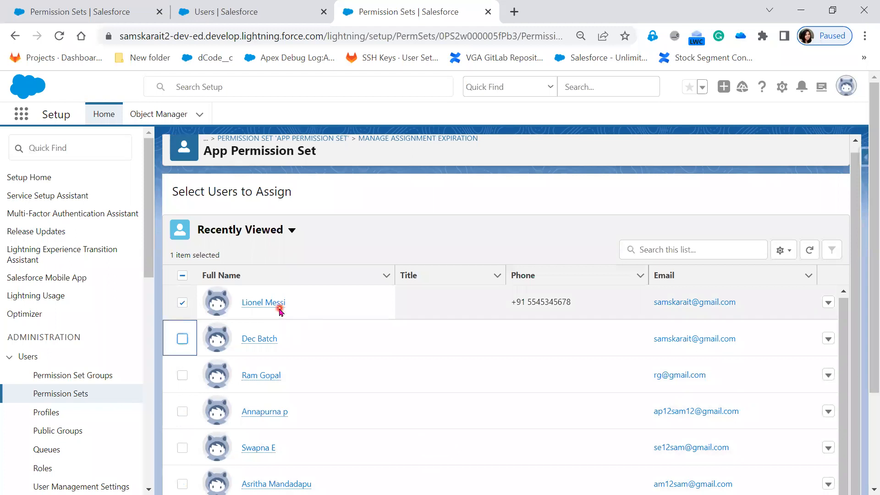
{"action": "scroll", "coordinate": [619, 402], "scroll_direction": "down", "scroll_amount": 3}
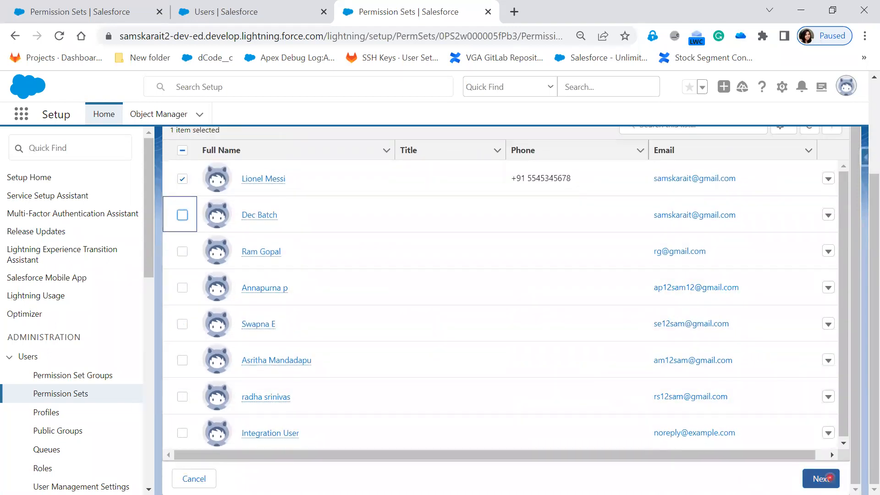
{"action": "left_click", "coordinate": [829, 479]}
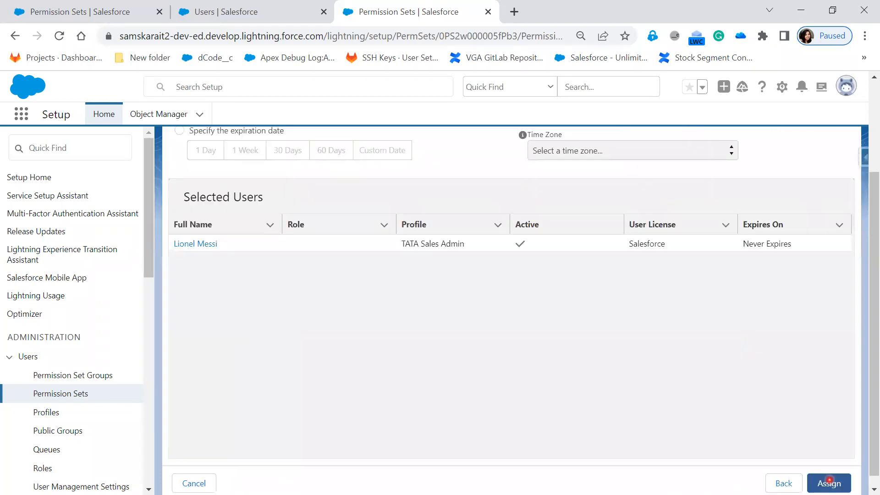
Step: Specify a 30-day expiration for the selected user's assignment
{"action": "scroll", "coordinate": [572, 427], "scroll_direction": "up", "scroll_amount": 2}
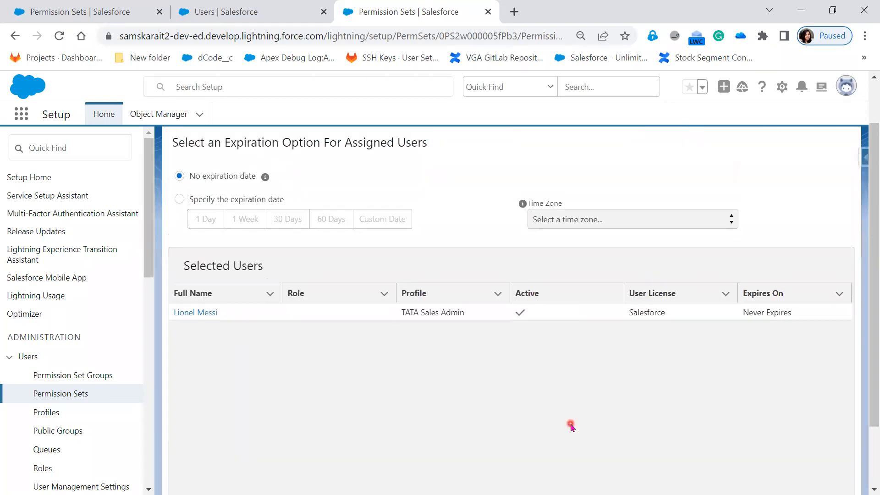
{"action": "scroll", "coordinate": [571, 427], "scroll_direction": "up", "scroll_amount": 1}
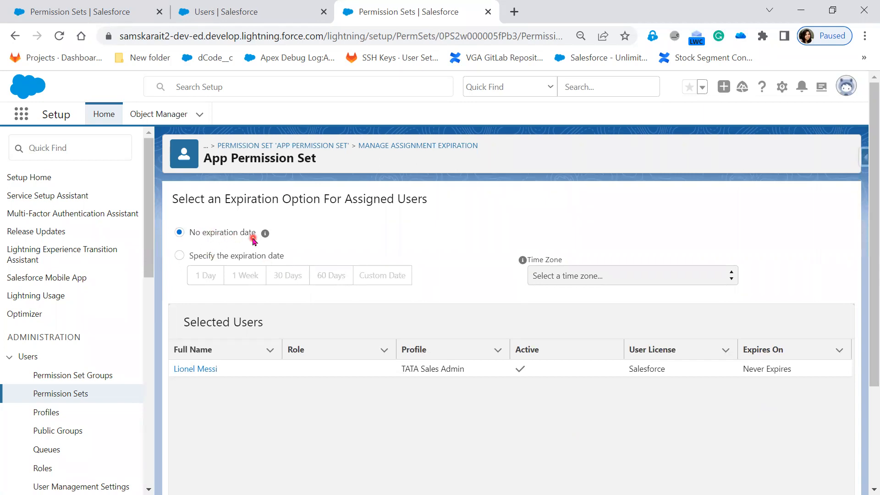
{"action": "left_click", "coordinate": [180, 256]}
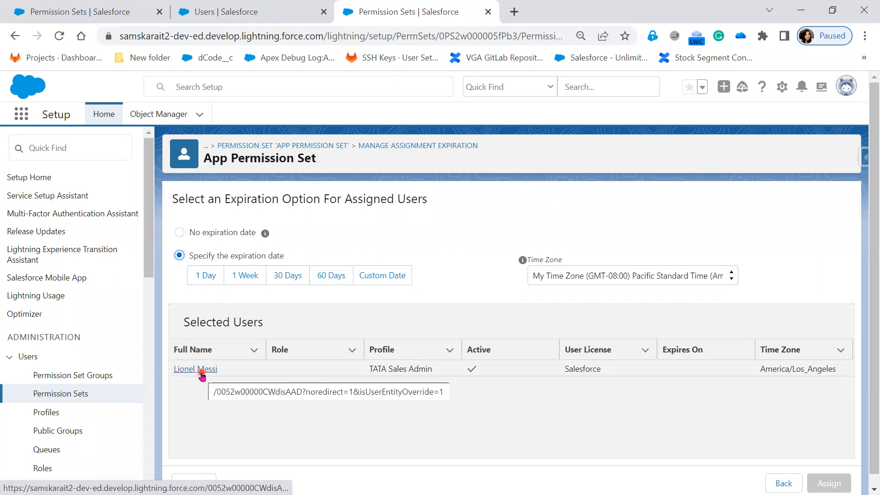
{"action": "left_click", "coordinate": [299, 279]}
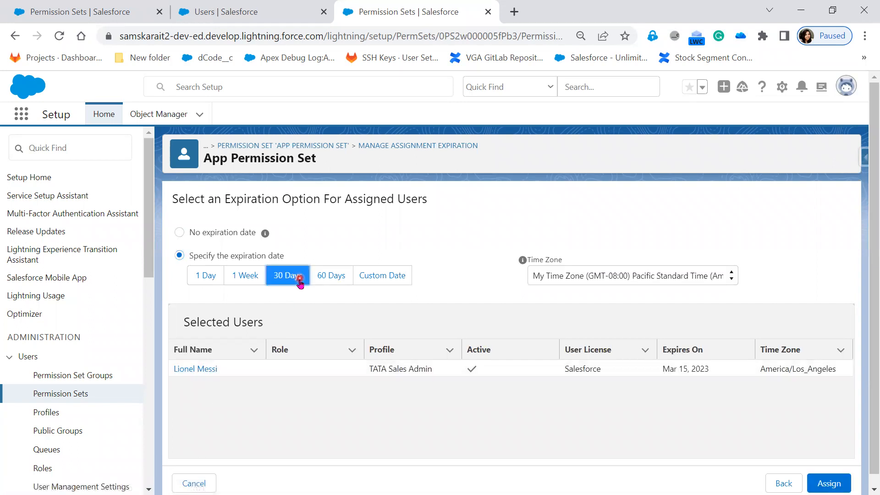
Step: Examine the time zone choices and the expiration settings for the selected user
{"action": "left_click", "coordinate": [597, 279]}
{"action": "left_click", "coordinate": [597, 280]}
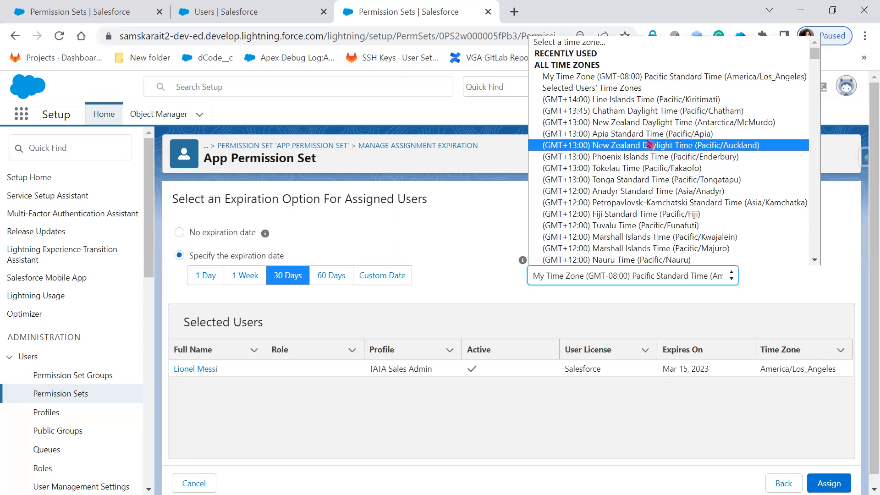
{"action": "scroll", "coordinate": [644, 247], "scroll_direction": "down", "scroll_amount": 1}
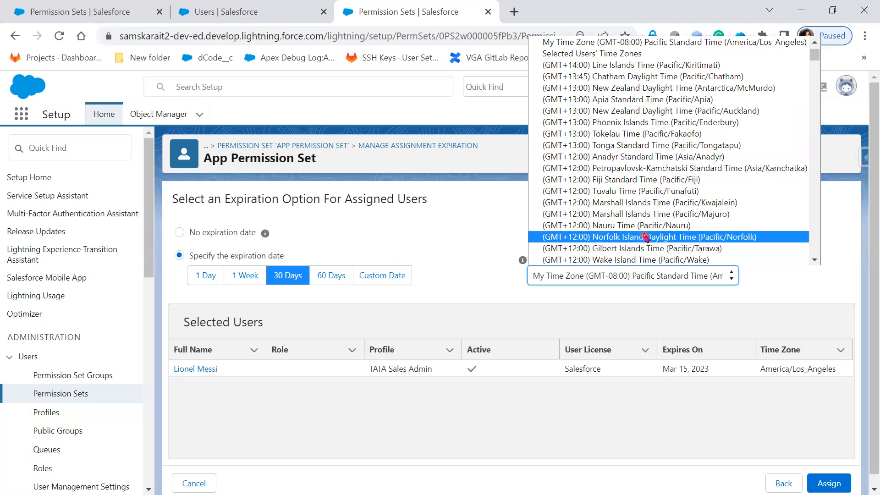
{"action": "left_click", "coordinate": [795, 280]}
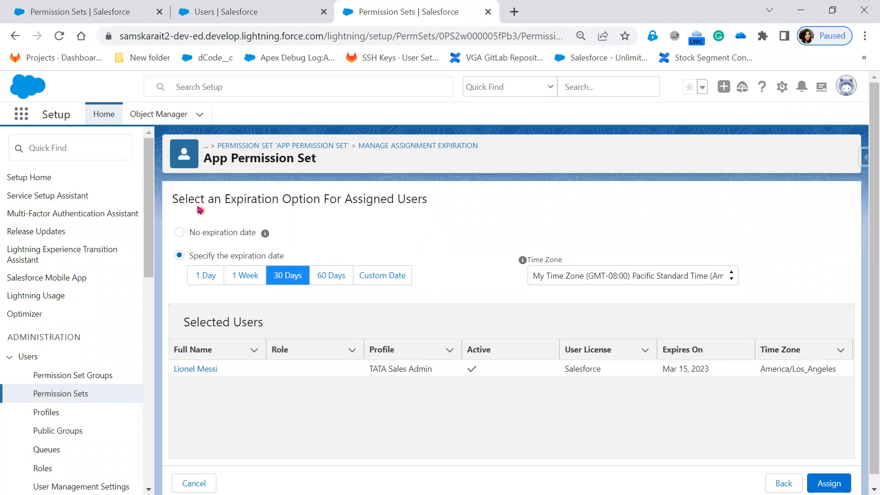
{"action": "left_click_drag", "start_coordinate": [167, 185], "coordinate": [768, 414]}
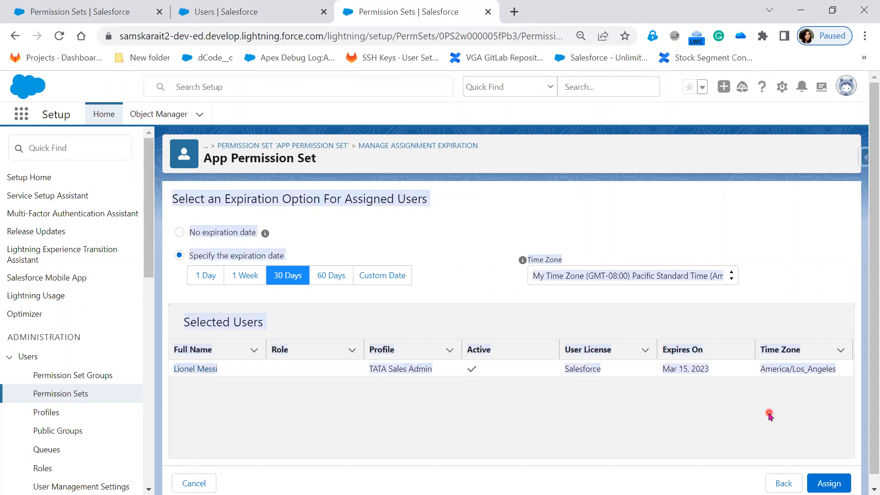
{"action": "left_click", "coordinate": [471, 213]}
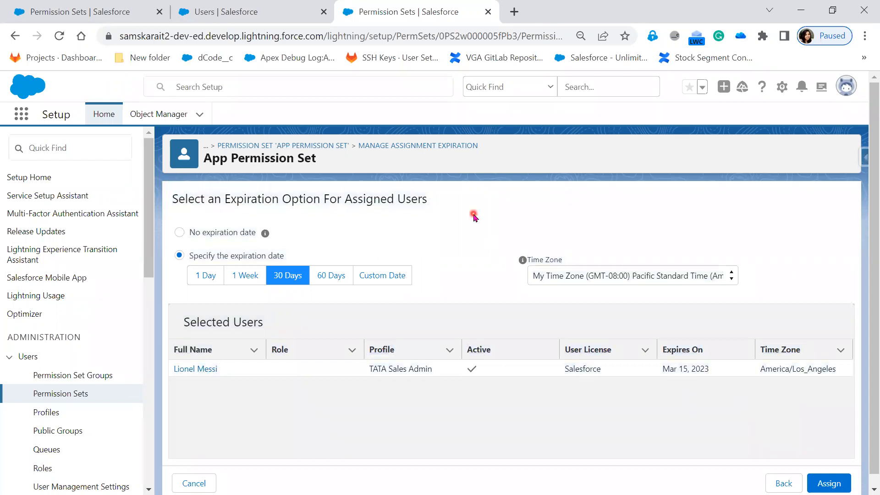
Step: Restore the No expiration date option and cancel the permission set assignment
{"action": "left_click", "coordinate": [194, 235]}
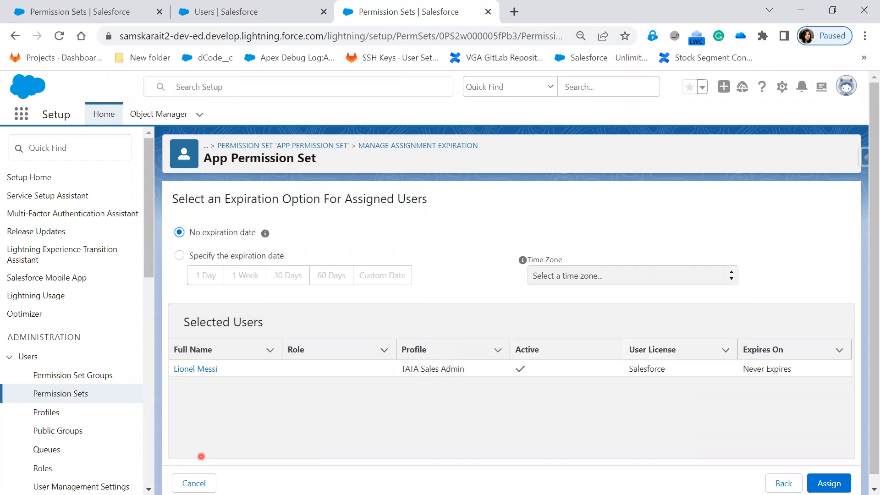
{"action": "left_click", "coordinate": [192, 484]}
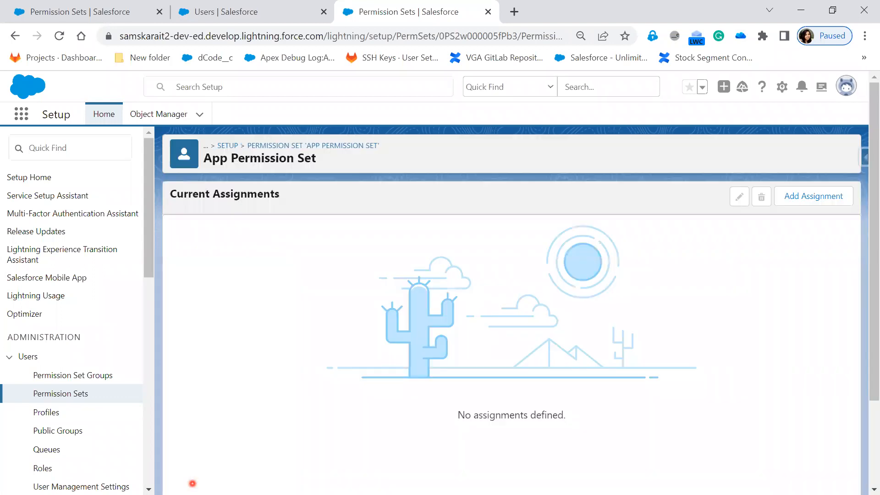
Step: Search Setup for "user" and open User Management Settings in a new browser tab
{"action": "left_click", "coordinate": [83, 140]}
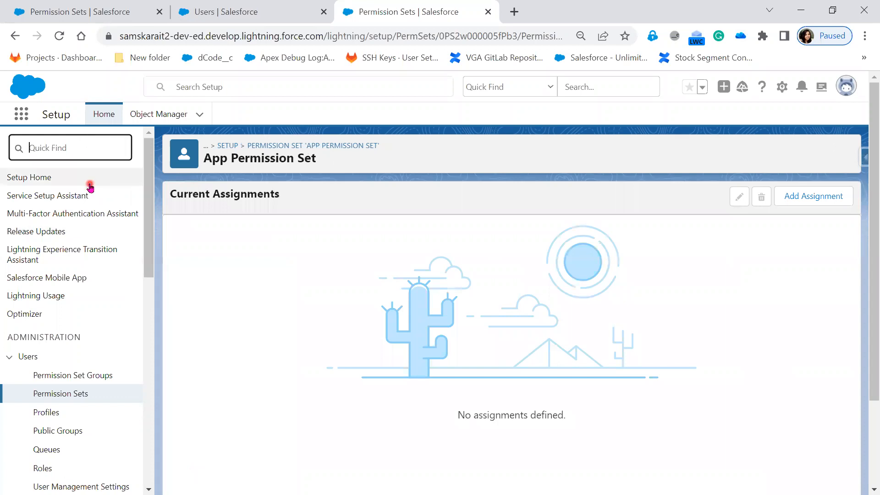
{"action": "type", "text": "user"}
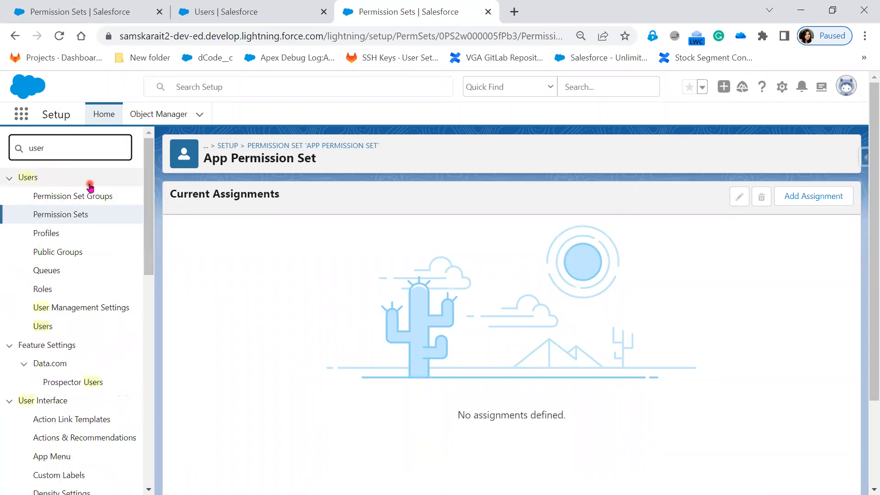
{"action": "right_click", "coordinate": [96, 308]}
{"action": "left_click", "coordinate": [131, 320]}
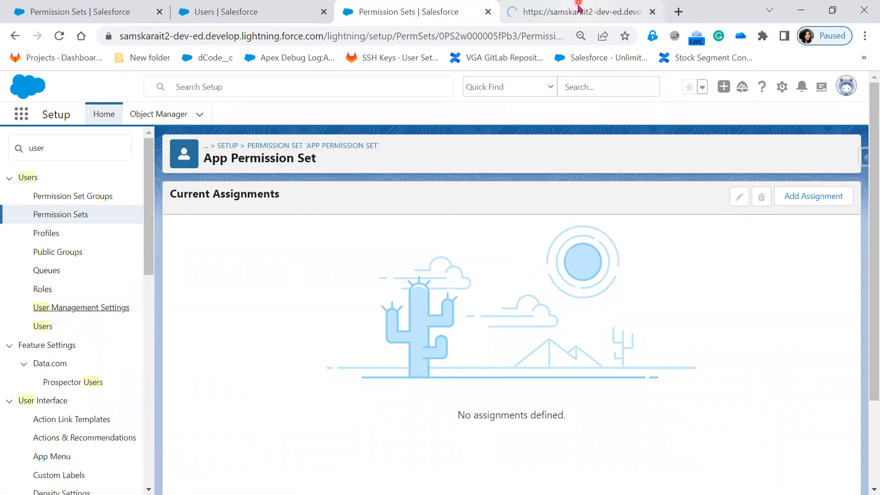
Step: Disable Permission Set & Permission Set Group Assignments with Expiration Dates in User Management Settings
{"action": "left_click", "coordinate": [578, 9]}
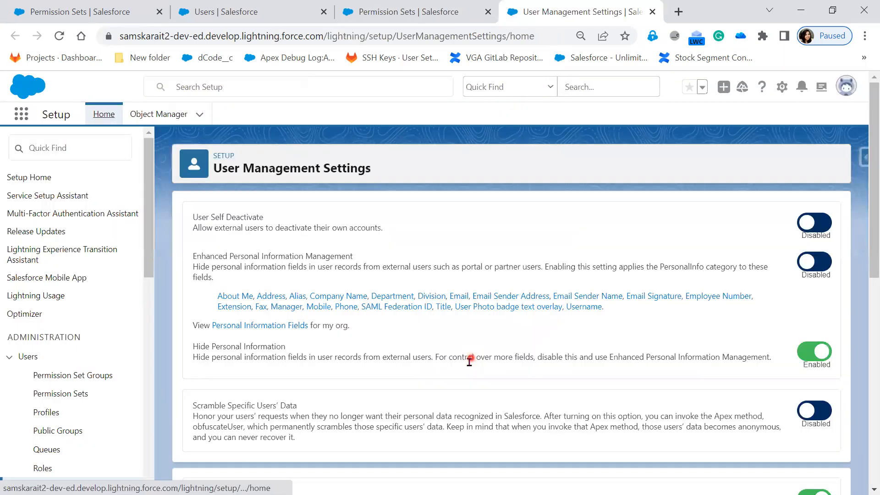
{"action": "scroll", "coordinate": [464, 389], "scroll_direction": "down", "scroll_amount": 4}
{"action": "scroll", "coordinate": [463, 395], "scroll_direction": "down", "scroll_amount": 3}
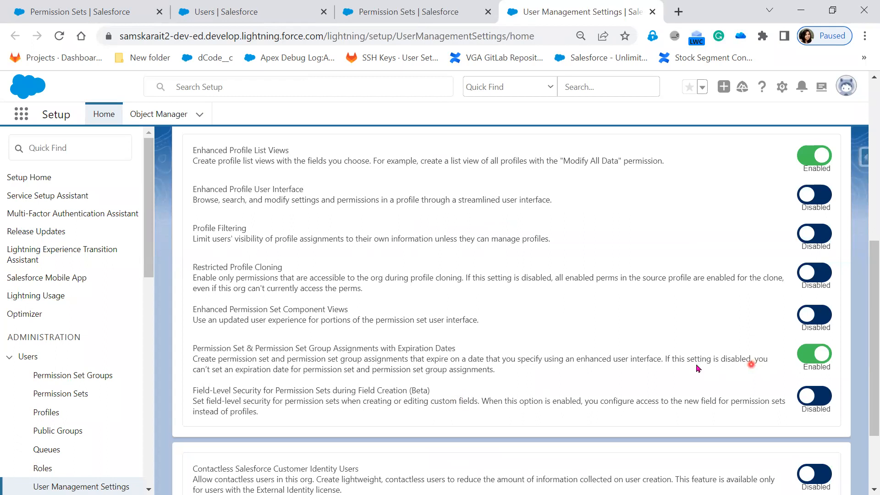
{"action": "left_click_drag", "start_coordinate": [193, 348], "coordinate": [463, 354]}
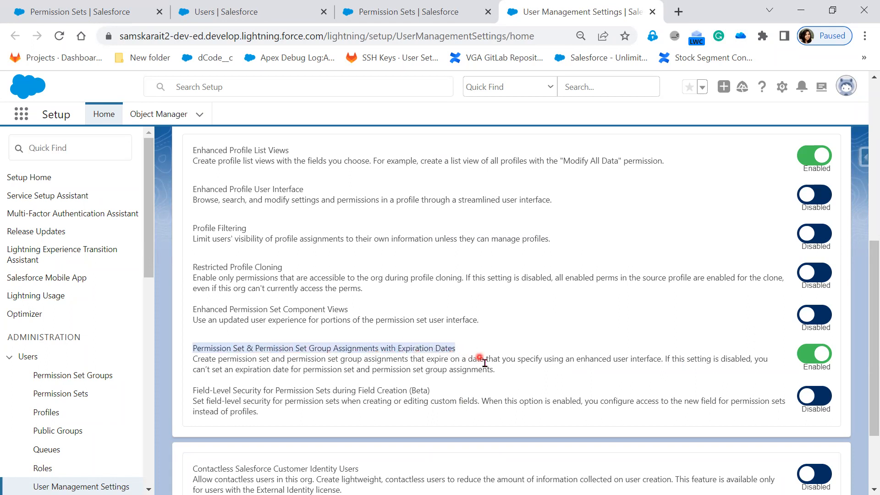
{"action": "left_click_drag", "start_coordinate": [498, 370], "coordinate": [189, 349]}
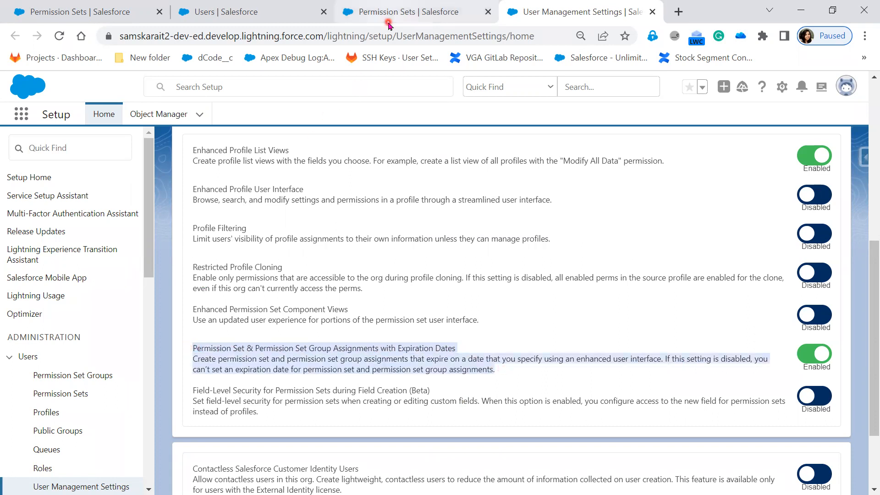
{"action": "mouse_move", "coordinate": [388, 25]}
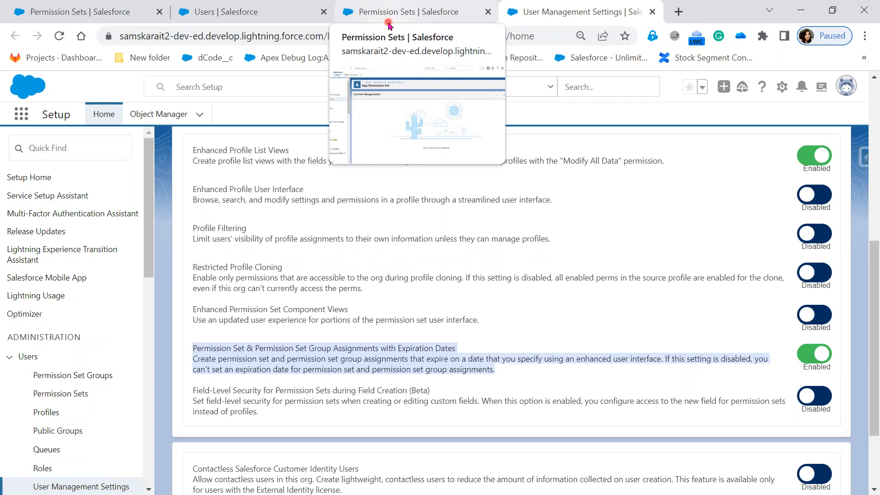
{"action": "left_click", "coordinate": [806, 357]}
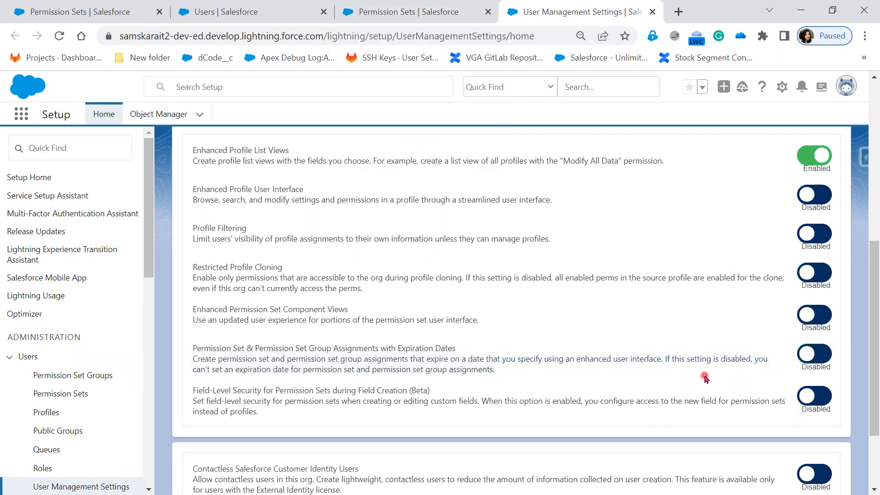
Step: Reload the App Permission Set's assignments page and start an assignment for the first listed user, proceeding to the expiration options
{"action": "left_click", "coordinate": [451, 12]}
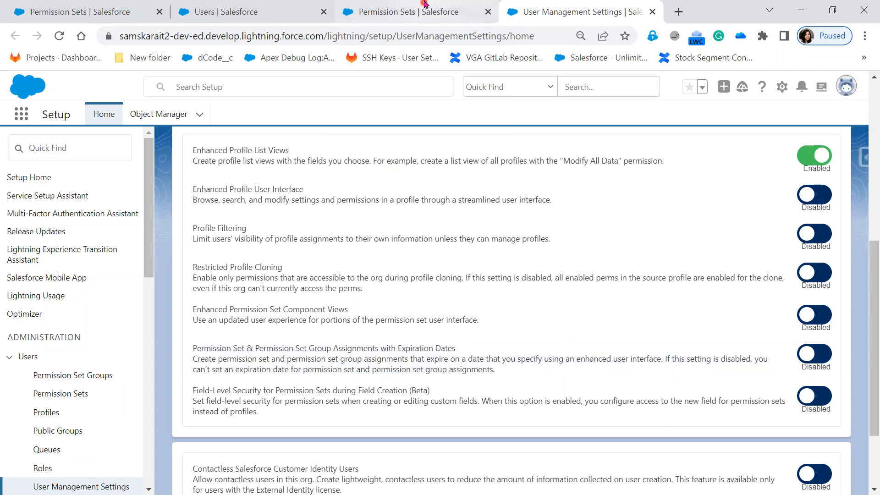
{"action": "left_click", "coordinate": [59, 36]}
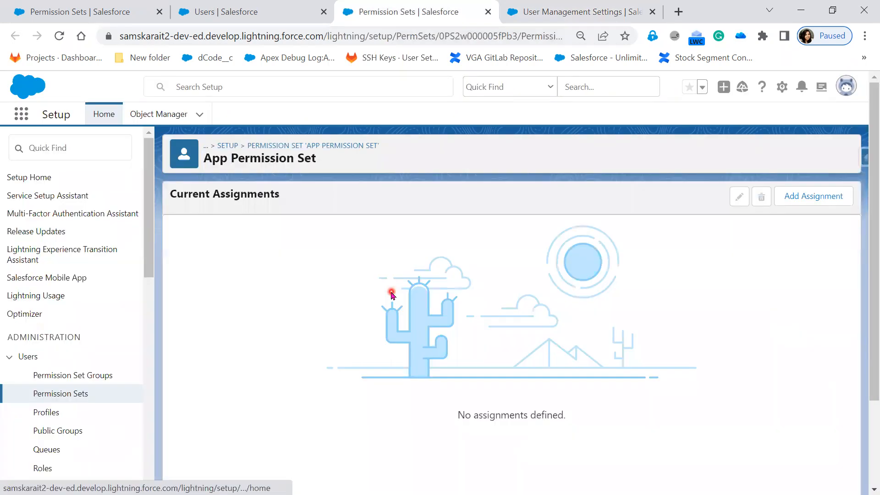
{"action": "left_click", "coordinate": [813, 200]}
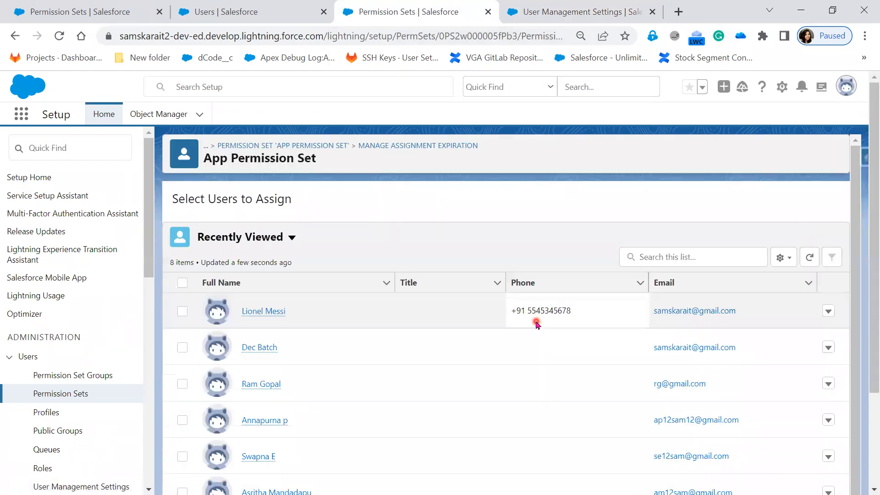
{"action": "left_click", "coordinate": [181, 311]}
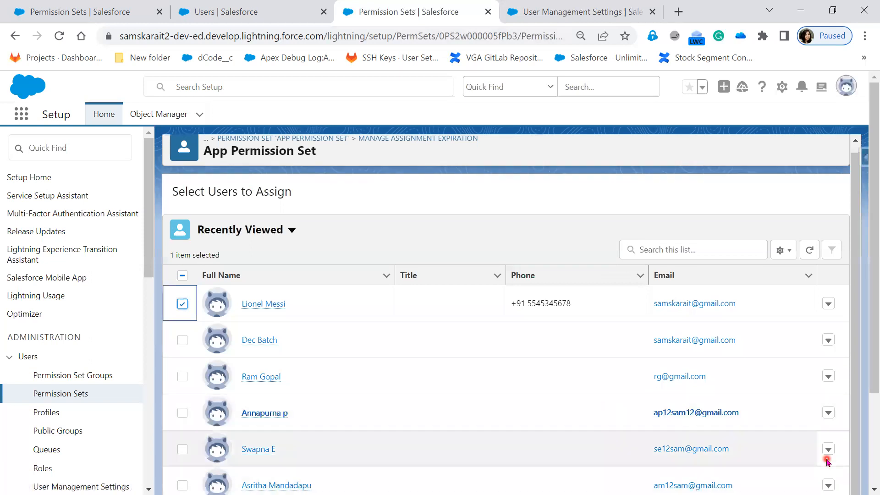
{"action": "scroll", "coordinate": [820, 476], "scroll_direction": "down", "scroll_amount": 3}
{"action": "left_click", "coordinate": [815, 479]}
{"action": "scroll", "coordinate": [514, 378], "scroll_direction": "up", "scroll_amount": 2}
Step: Recheck the expiration dates setting in User Management Settings and reload the App Permission Set assignment page
{"action": "left_click", "coordinate": [542, 18]}
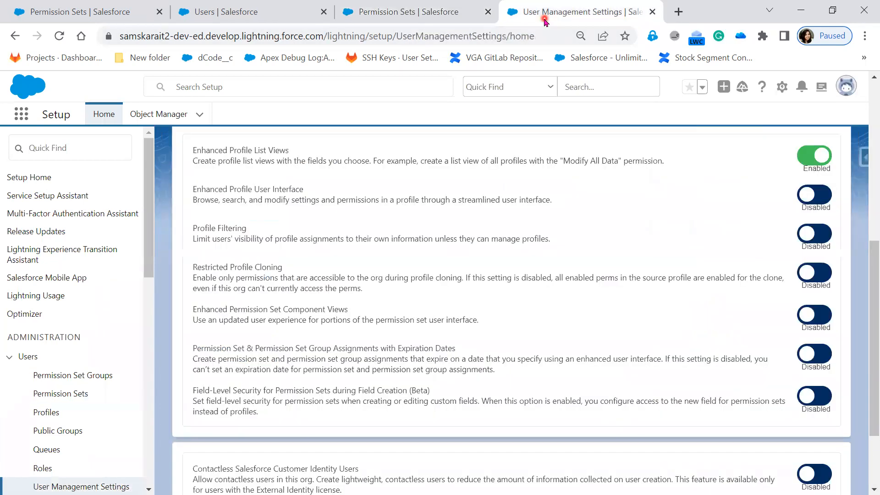
{"action": "scroll", "coordinate": [719, 394], "scroll_direction": "down", "scroll_amount": 3}
{"action": "scroll", "coordinate": [718, 400], "scroll_direction": "up", "scroll_amount": 10}
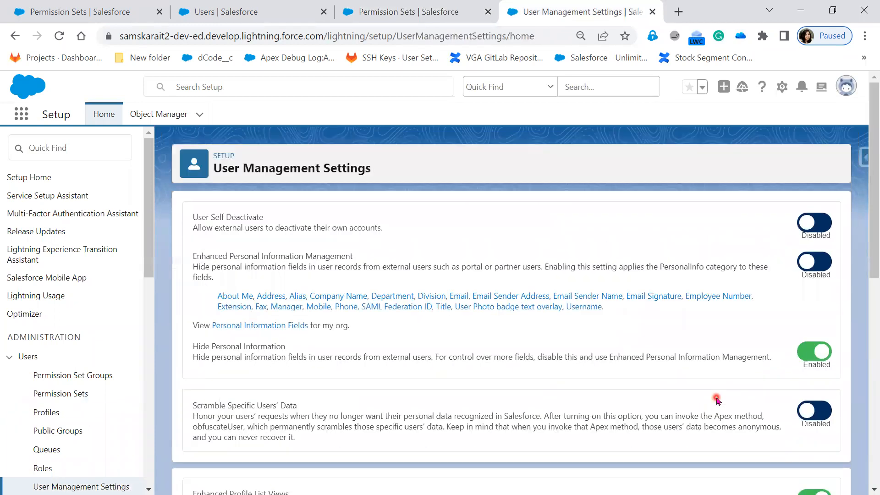
{"action": "scroll", "coordinate": [717, 400], "scroll_direction": "down", "scroll_amount": 7}
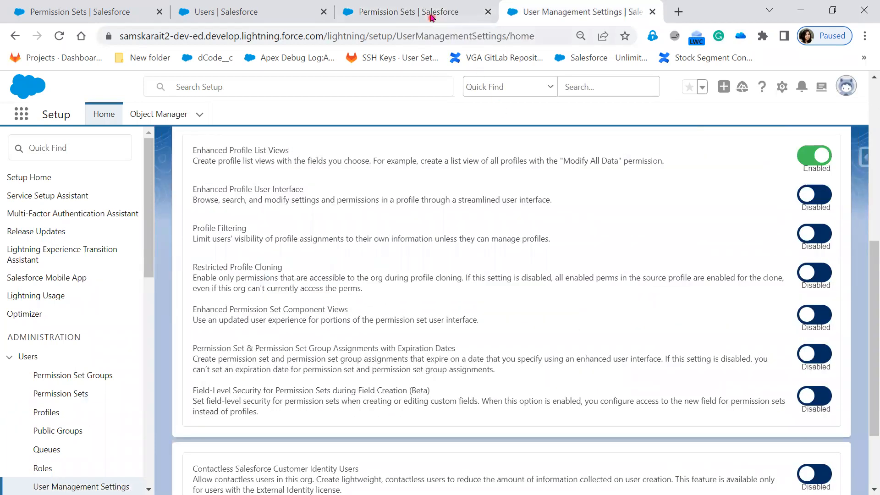
{"action": "left_click", "coordinate": [426, 12]}
{"action": "left_click", "coordinate": [53, 39]}
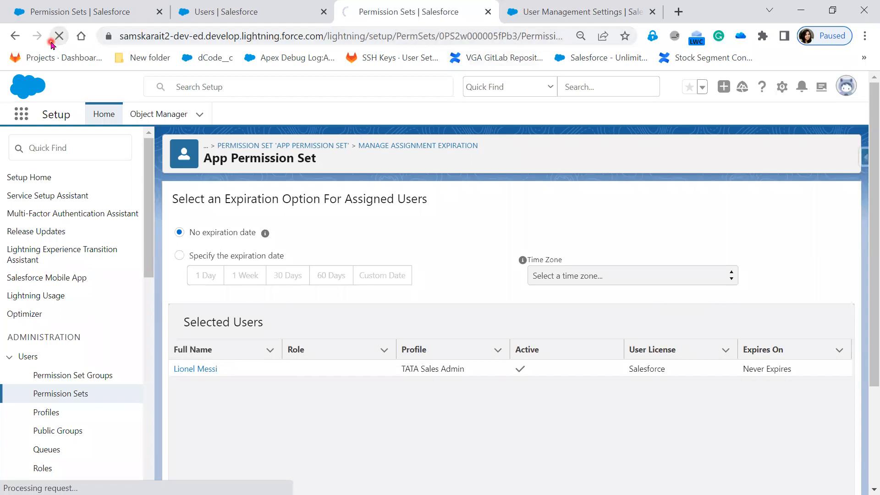
{"action": "left_click", "coordinate": [551, 12]}
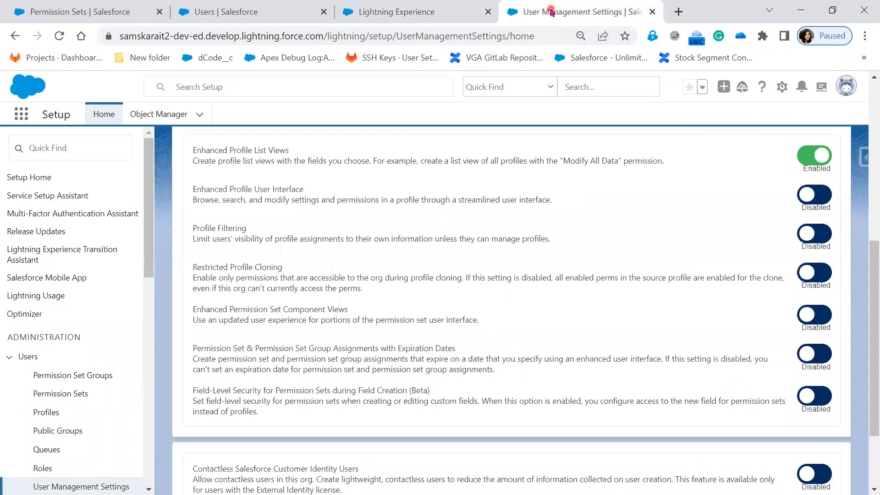
{"action": "left_click", "coordinate": [412, 15]}
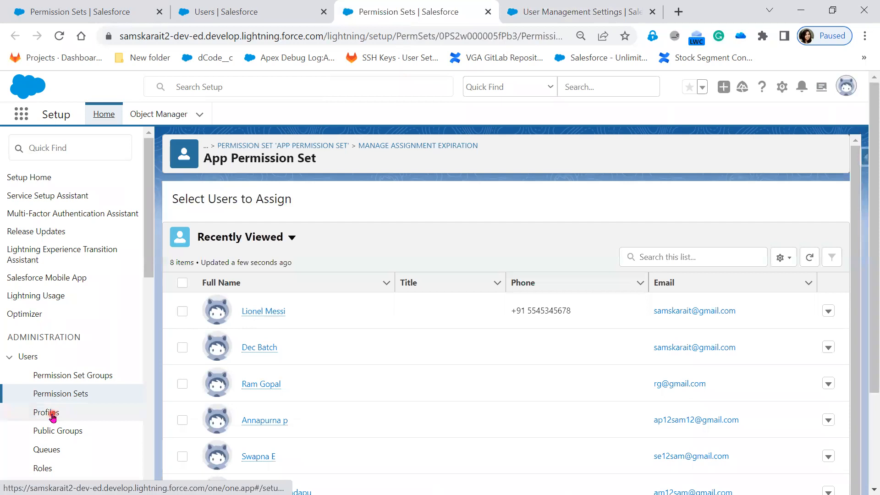
Step: Open the App Permission Set from the Permission Sets list and go to its assigned users
{"action": "left_click", "coordinate": [52, 415]}
{"action": "left_click", "coordinate": [67, 394]}
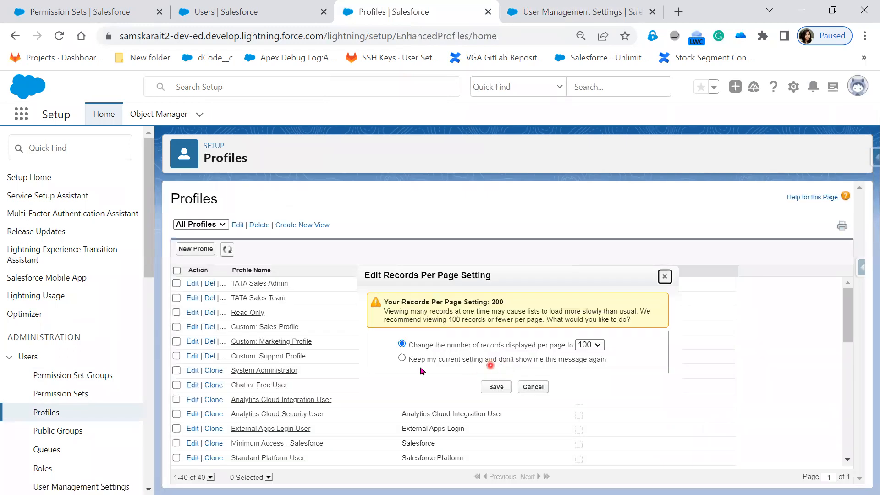
{"action": "scroll", "coordinate": [290, 416], "scroll_direction": "down", "scroll_amount": 3}
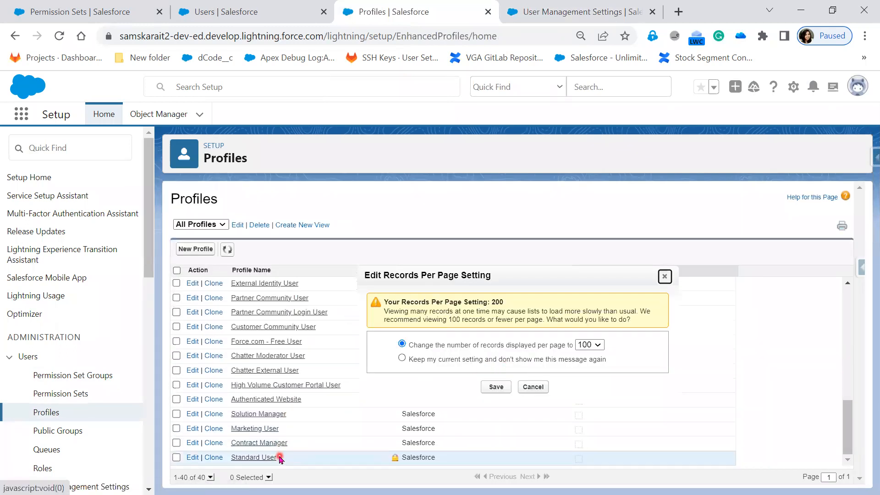
{"action": "scroll", "coordinate": [280, 458], "scroll_direction": "up", "scroll_amount": 5}
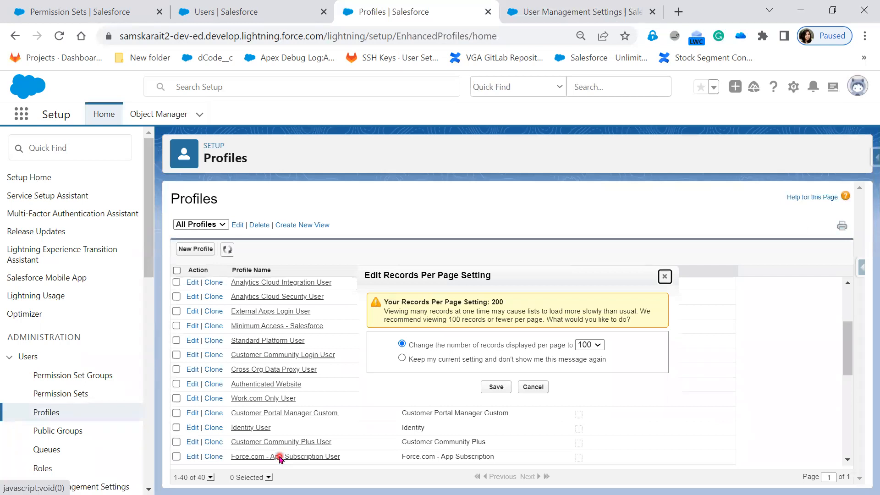
{"action": "scroll", "coordinate": [280, 458], "scroll_direction": "up", "scroll_amount": 3}
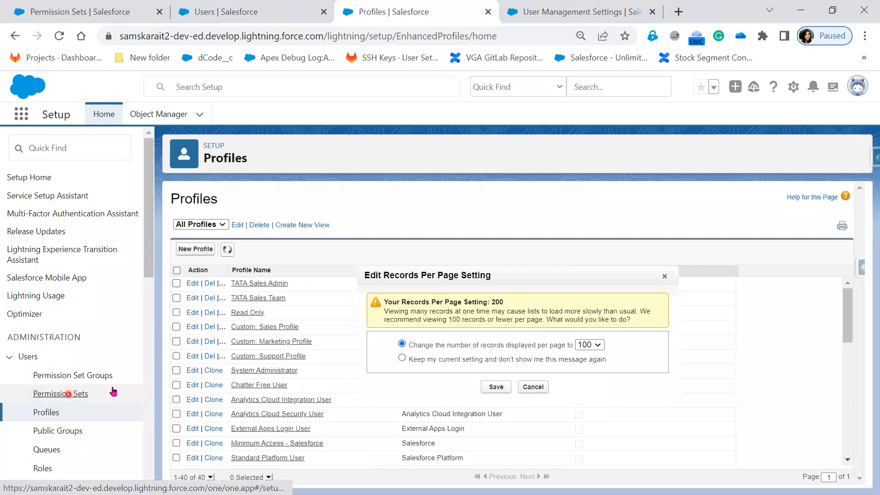
{"action": "left_click", "coordinate": [60, 393]}
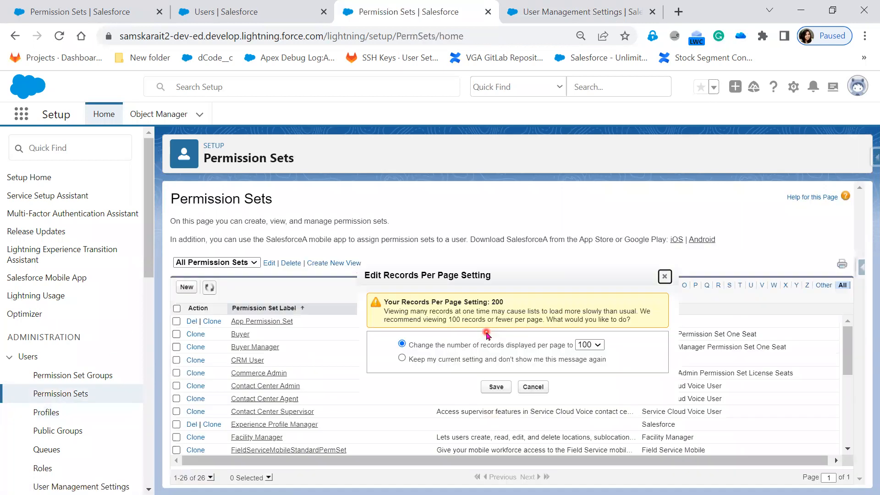
{"action": "left_click", "coordinate": [261, 323]}
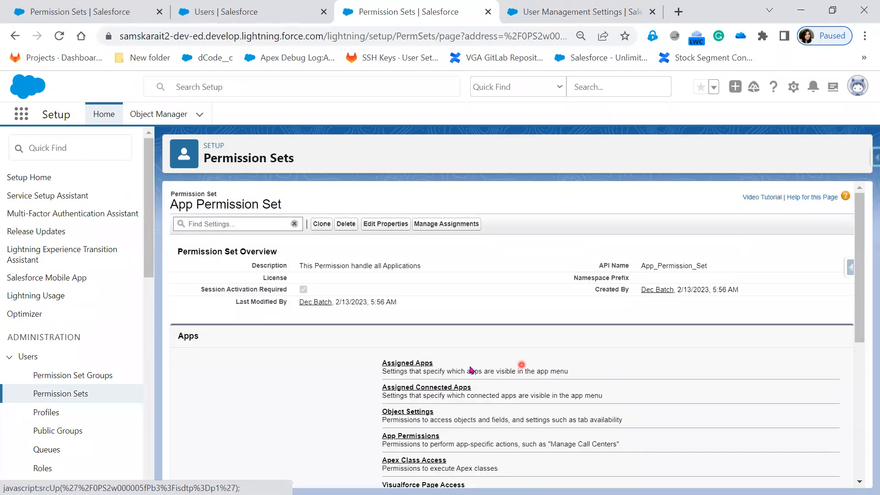
{"action": "left_click", "coordinate": [470, 226]}
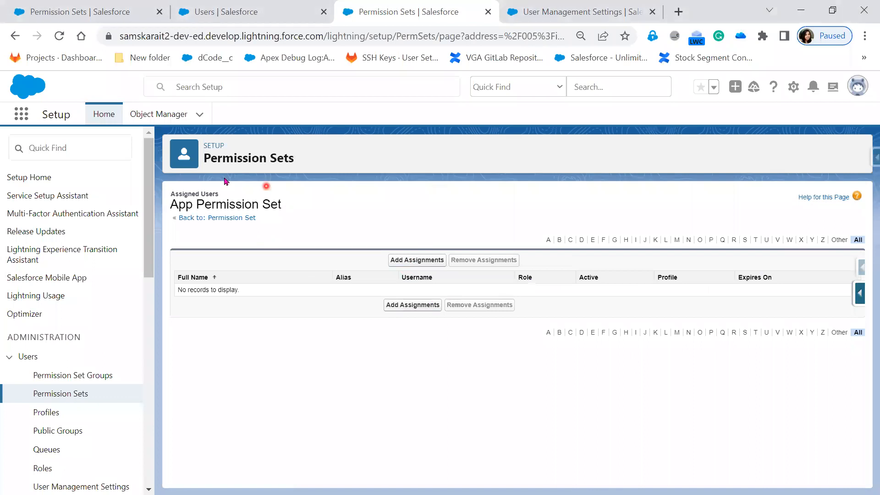
Step: Capture the App Permission Set's Assigned Users page with Snipping Tool
{"action": "key", "text": "Print"}
{"action": "left_click_drag", "start_coordinate": [872, 347], "coordinate": [875, 349]}
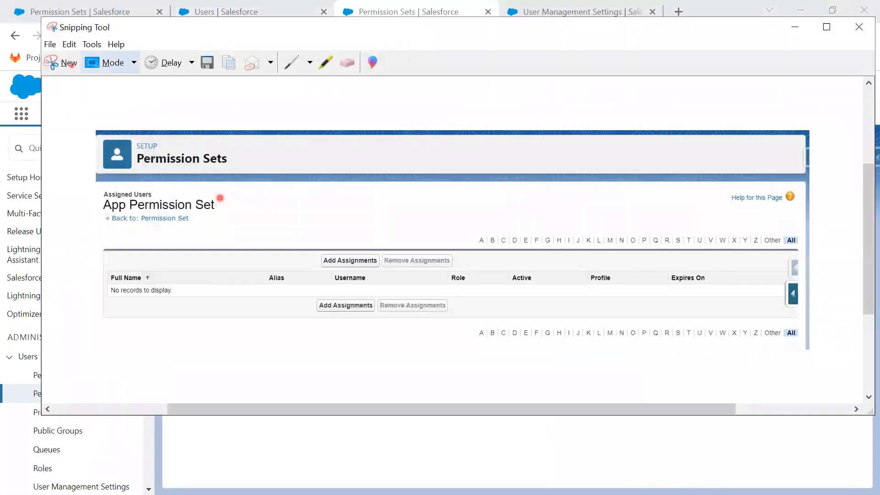
{"action": "key", "text": "alt+Tab"}
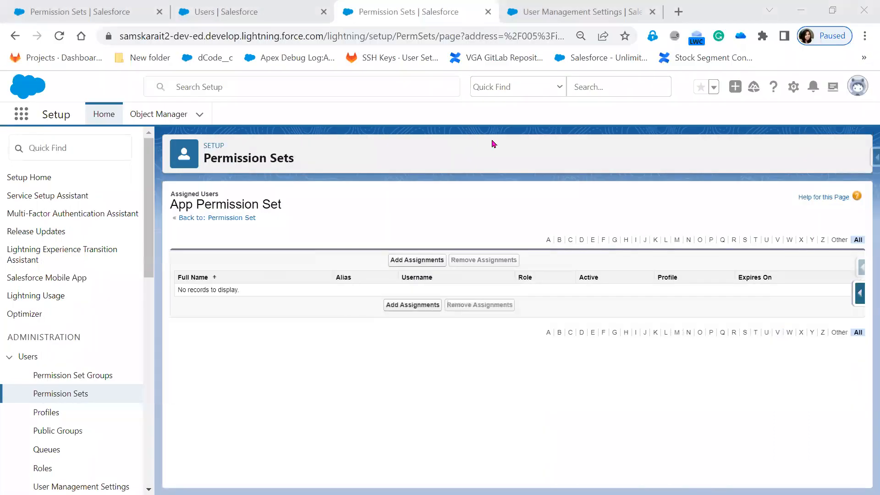
Step: Assign the App Permission Set to the user with the TATA Sales Admin profile and finish the assignment
{"action": "left_click", "coordinate": [395, 260]}
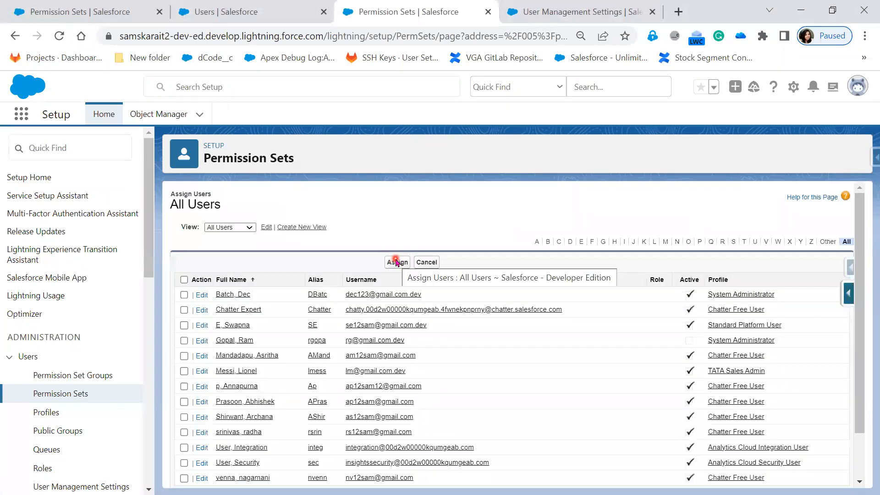
{"action": "left_click", "coordinate": [184, 370]}
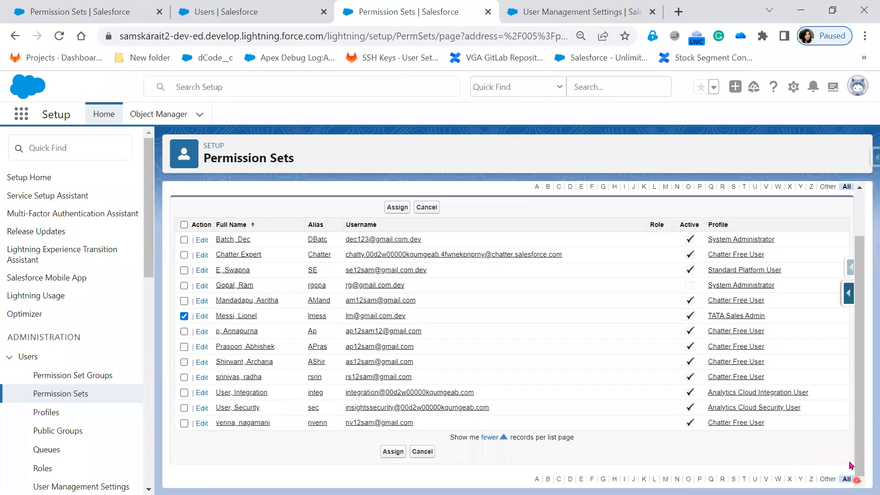
{"action": "left_click", "coordinate": [393, 452]}
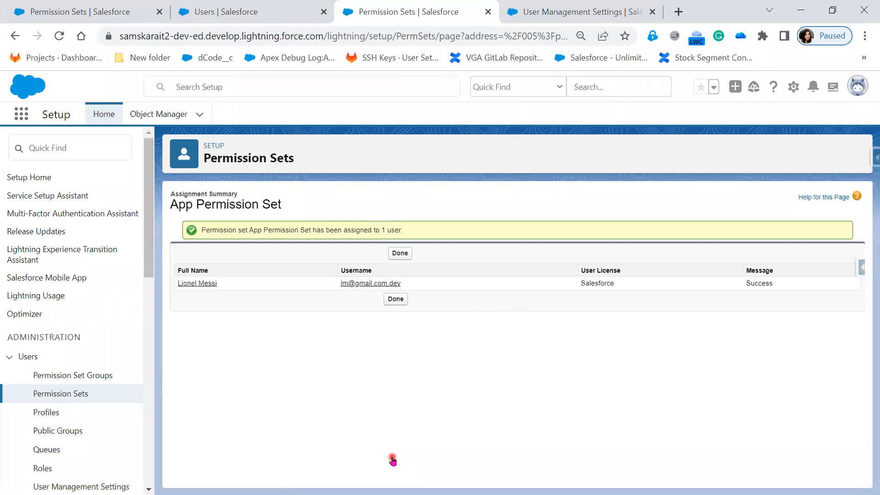
{"action": "left_click", "coordinate": [394, 299]}
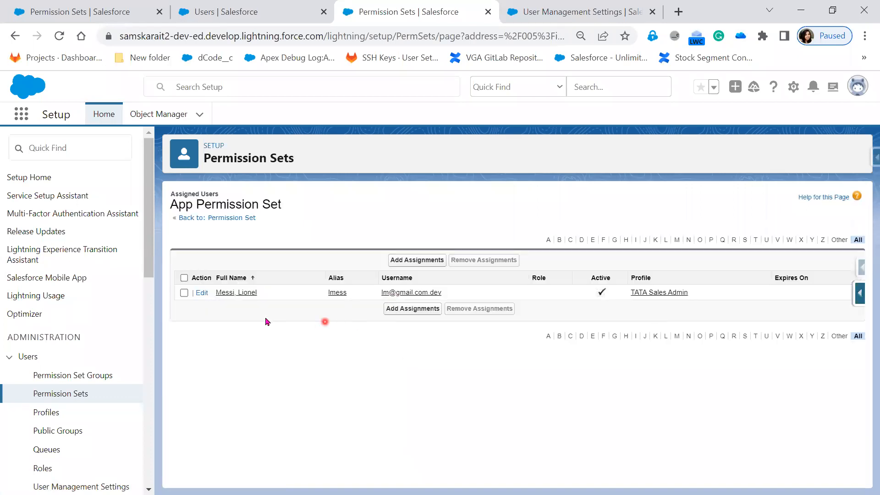
Step: Remove the App Permission Set assignment from the user with the TATA Sales Admin profile
{"action": "left_click", "coordinate": [185, 293]}
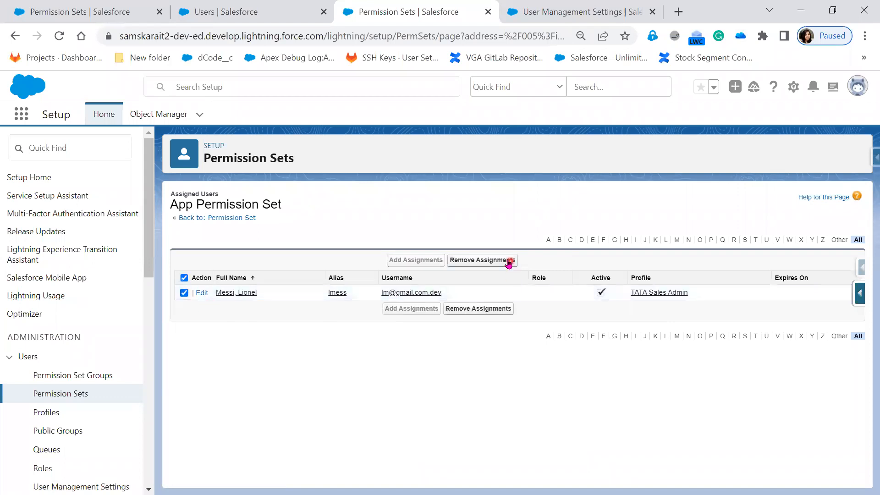
{"action": "left_click", "coordinate": [507, 260]}
{"action": "left_click", "coordinate": [490, 294]}
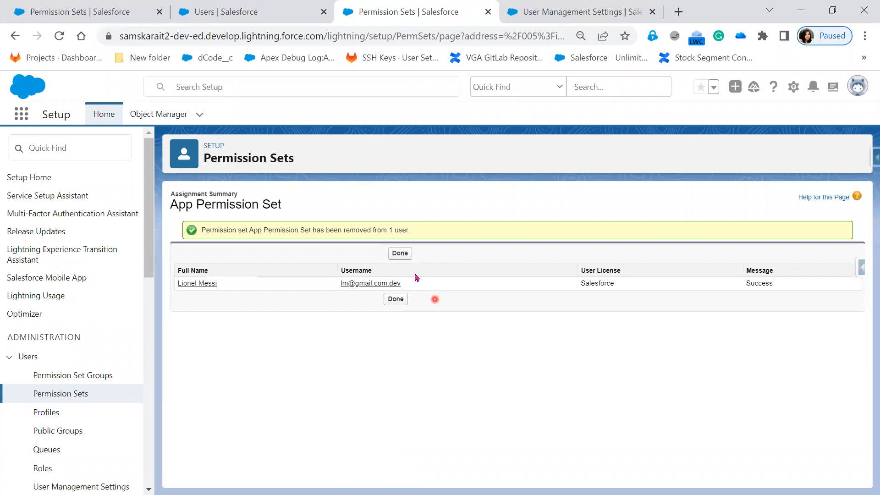
{"action": "left_click", "coordinate": [404, 254]}
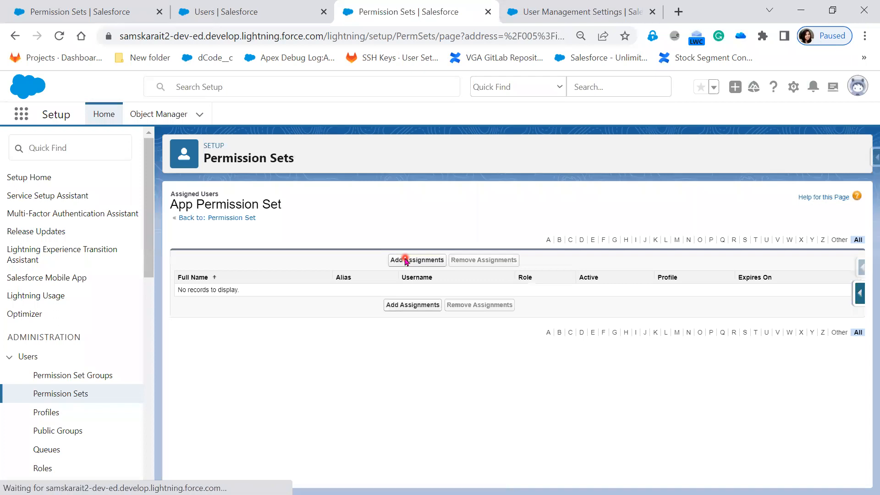
Step: Enable Permission Set & Permission Set Group Assignments with Expiration Dates in User Management Settings and return to the App Permission Set's assigned users
{"action": "left_click", "coordinate": [589, 14]}
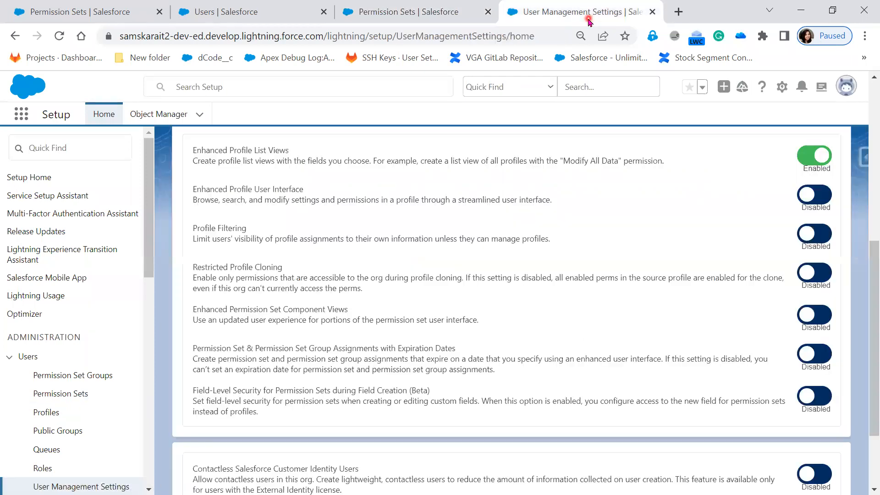
{"action": "left_click", "coordinate": [823, 355]}
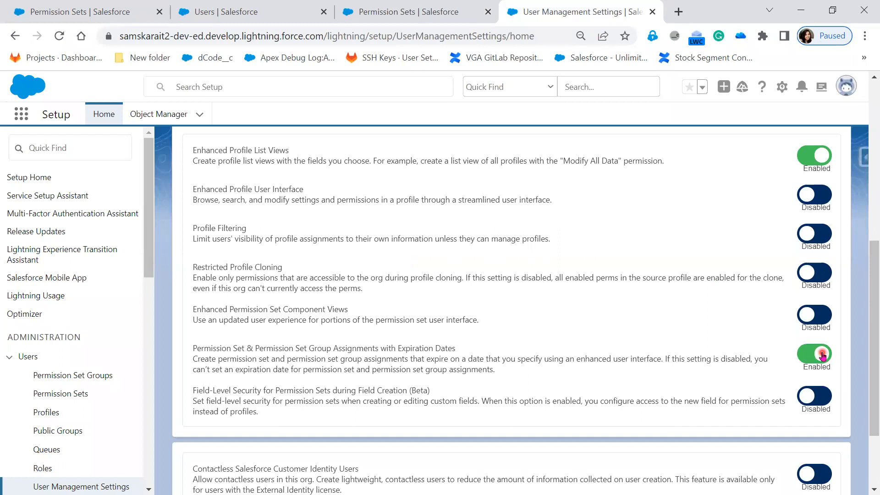
{"action": "left_click", "coordinate": [423, 12]}
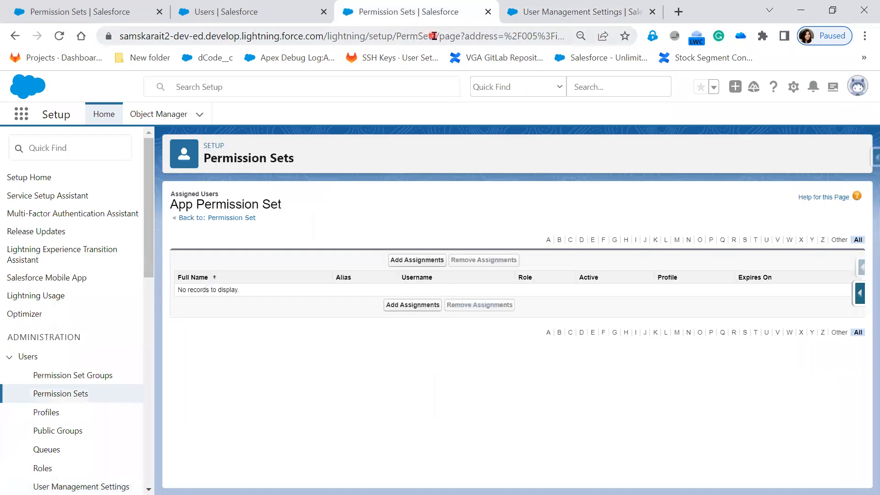
Step: Reopen the App Permission Set from the Permission Sets list and open its assignment management page
{"action": "left_click", "coordinate": [45, 413]}
{"action": "left_click", "coordinate": [56, 33]}
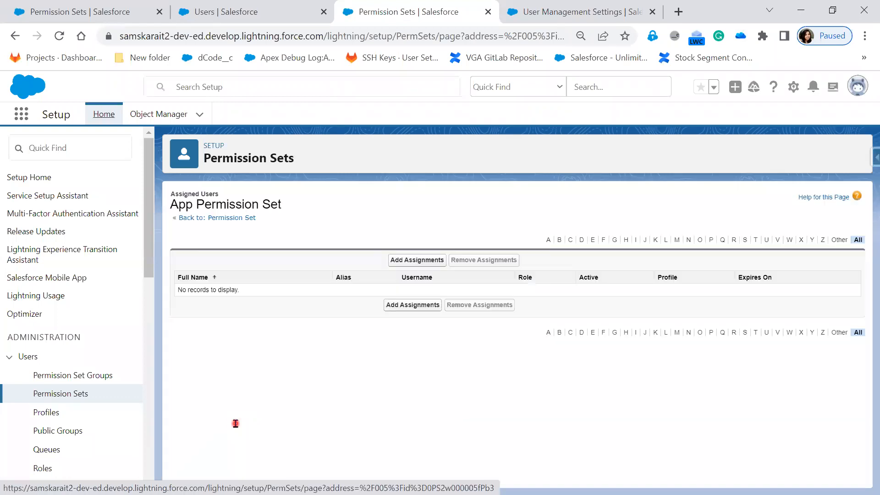
{"action": "left_click", "coordinate": [54, 413]}
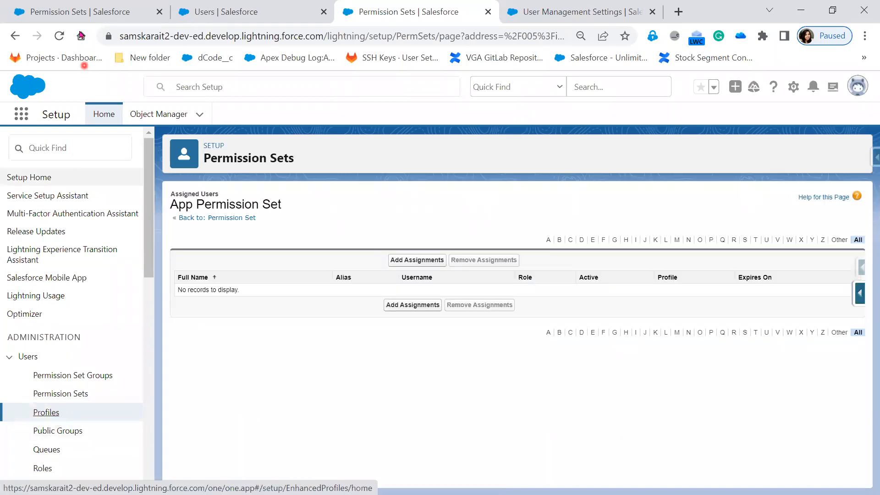
{"action": "left_click", "coordinate": [54, 38]}
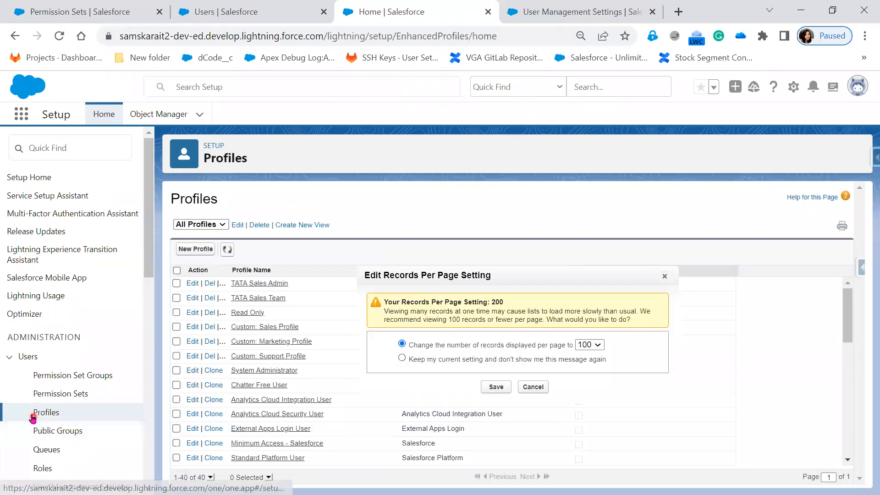
{"action": "left_click", "coordinate": [81, 386]}
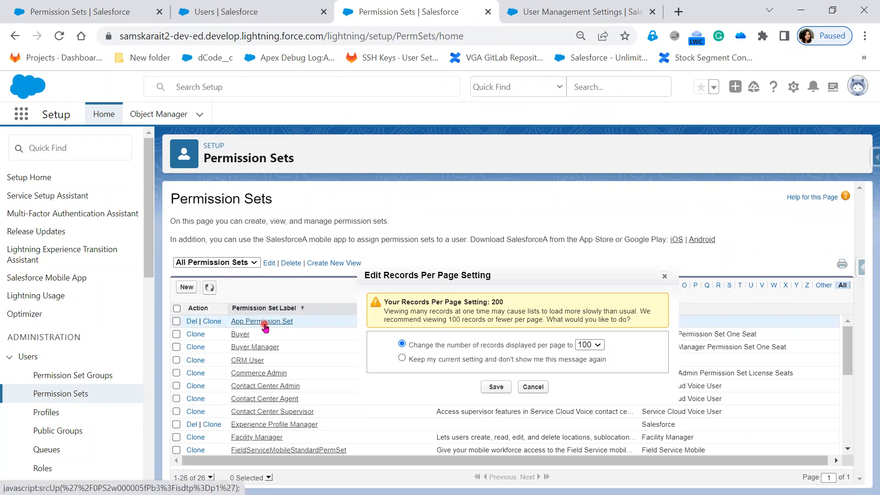
{"action": "left_click", "coordinate": [265, 324]}
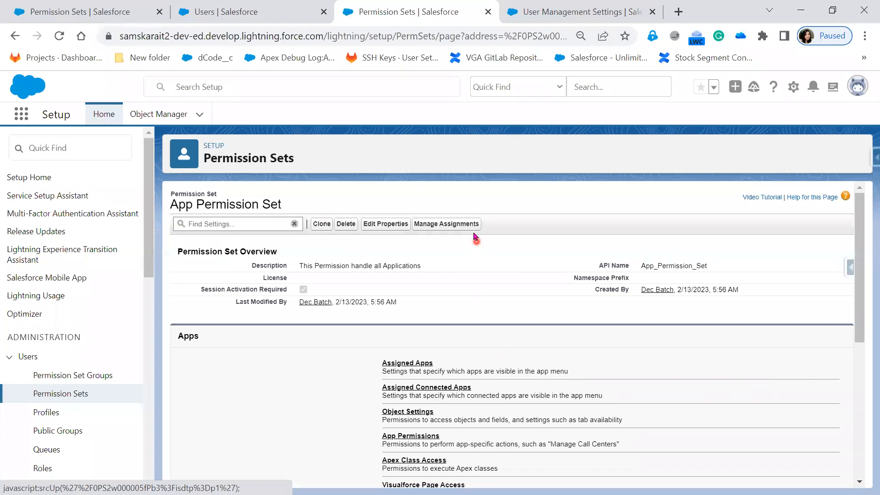
{"action": "left_click", "coordinate": [472, 229]}
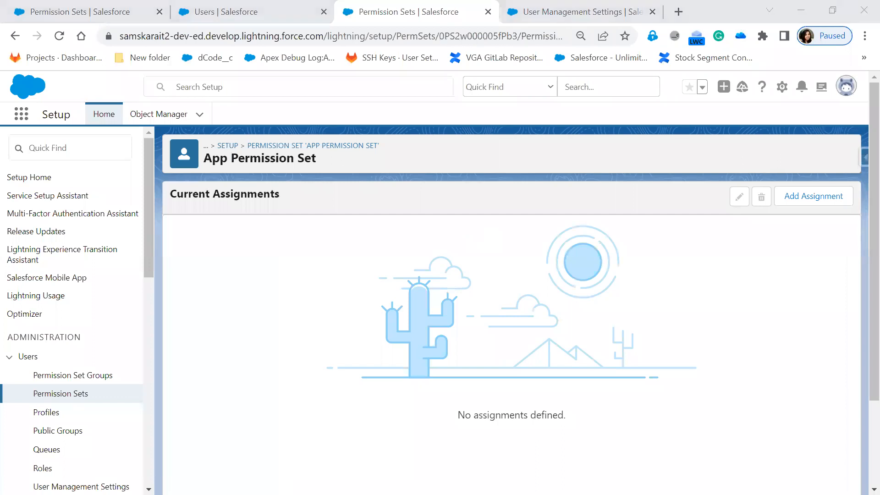
Step: Outline the assigned users area in the Snipping Tool capture with the pen and compare it with the Current Assignments page
{"action": "left_click_drag", "start_coordinate": [756, 155], "coordinate": [545, 164]}
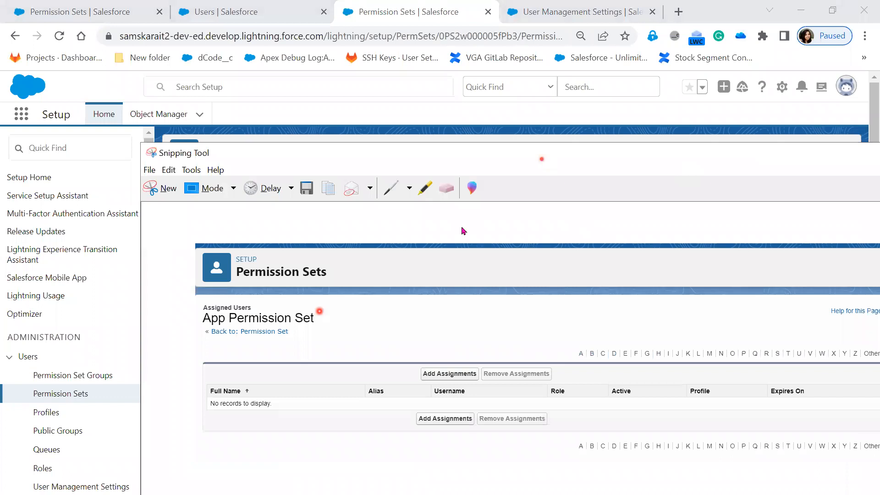
{"action": "left_click_drag", "start_coordinate": [542, 159], "coordinate": [462, 227]}
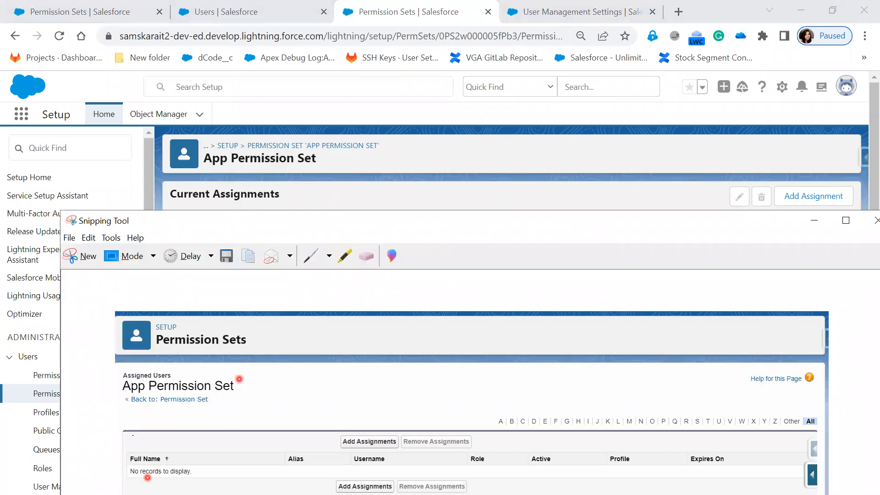
{"action": "left_click_drag", "start_coordinate": [129, 429], "coordinate": [437, 429]}
{"action": "mouse_move", "coordinate": [492, 420]}
{"action": "left_mouse_down"}
{"action": "mouse_move", "coordinate": [554, 409]}
{"action": "mouse_move", "coordinate": [770, 406]}
{"action": "left_mouse_up"}
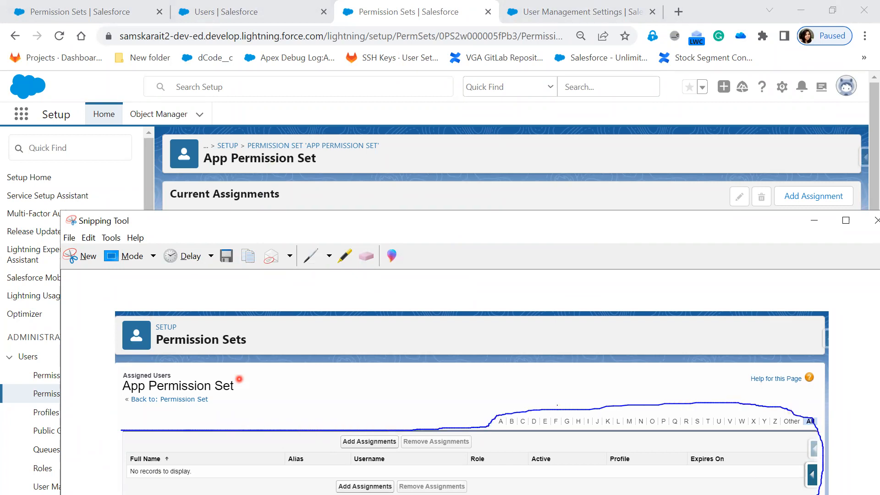
{"action": "left_click_drag", "start_coordinate": [361, 226], "coordinate": [364, 127]}
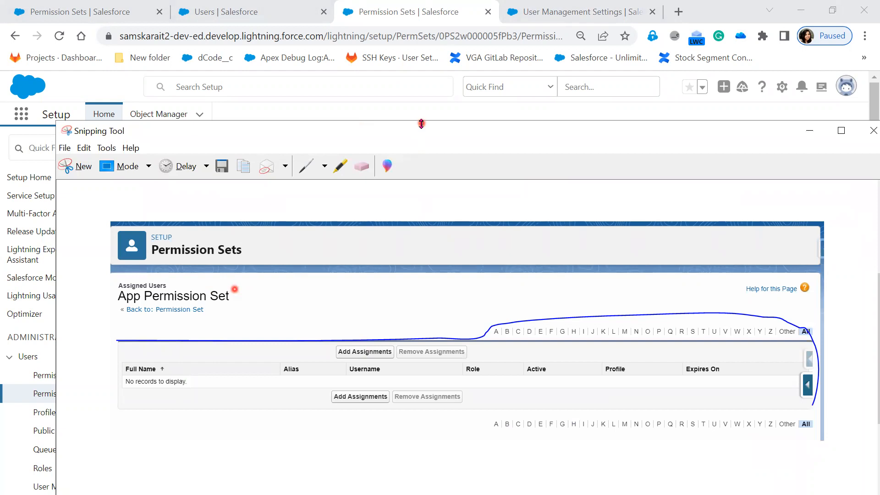
{"action": "left_click_drag", "start_coordinate": [421, 124], "coordinate": [421, 226]}
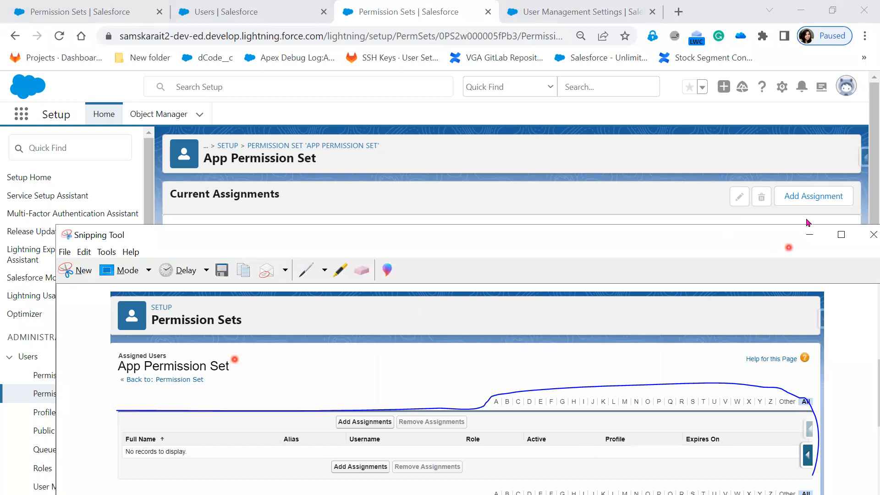
Step: Start a new App Permission Set assignment in Salesforce and select the user with the TATA Sales Admin profile
{"action": "left_click", "coordinate": [809, 204]}
{"action": "left_click", "coordinate": [809, 200]}
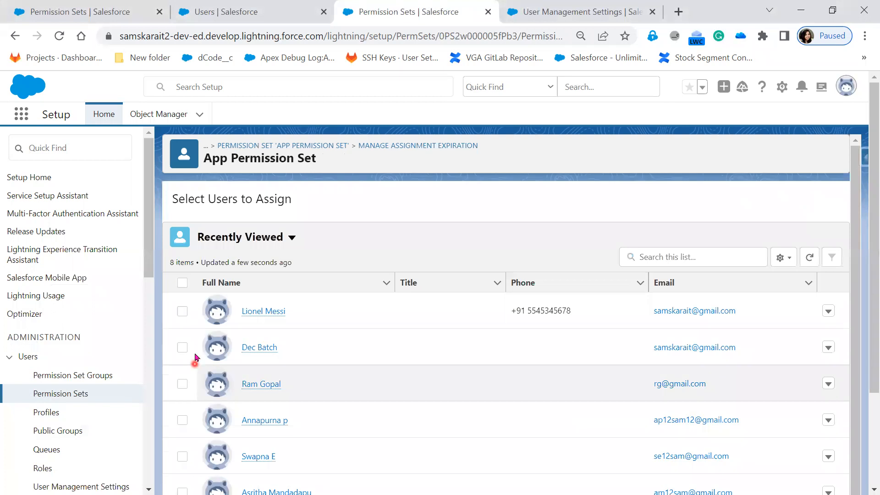
{"action": "left_click", "coordinate": [181, 311]}
{"action": "scroll", "coordinate": [752, 458], "scroll_direction": "down", "scroll_amount": 5}
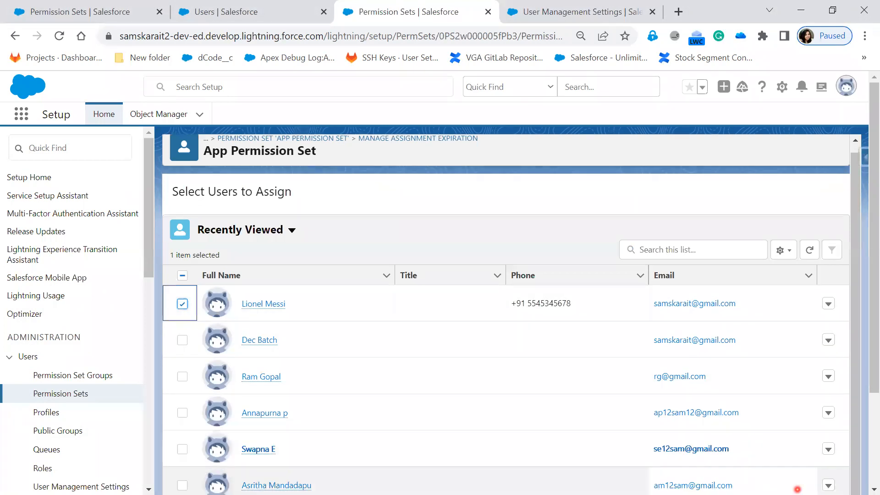
{"action": "left_click", "coordinate": [815, 480]}
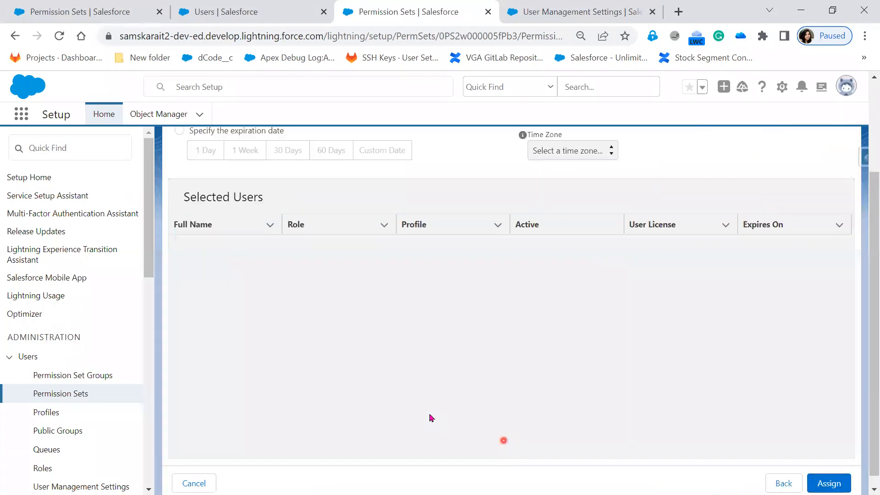
Step: Specify a 60 Days expiration for the selected user, assign the permission set and finish the assignment
{"action": "left_click", "coordinate": [198, 255]}
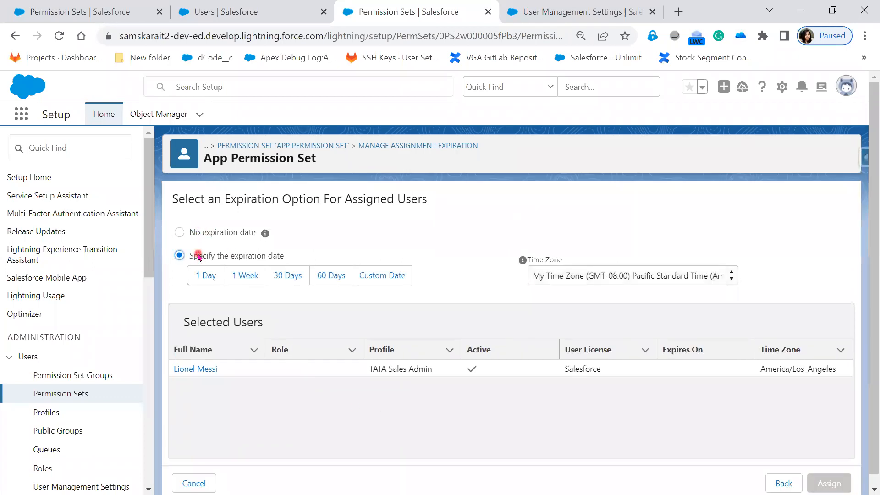
{"action": "left_click", "coordinate": [339, 280]}
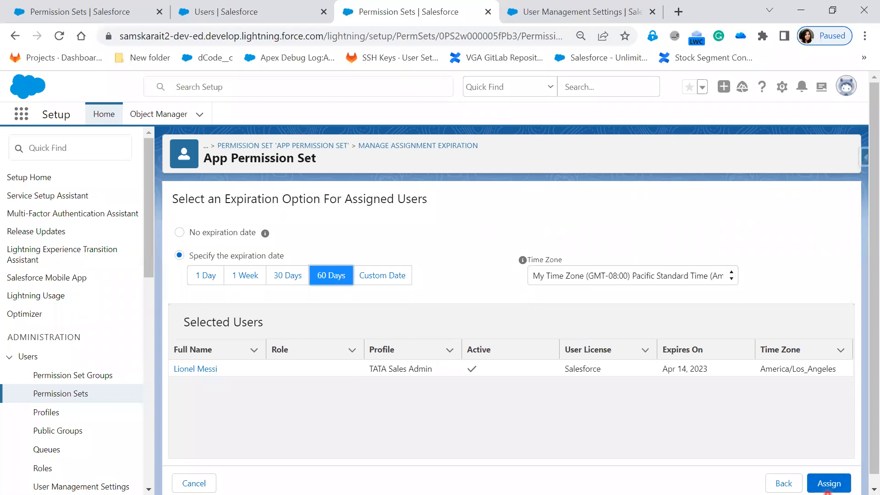
{"action": "left_click", "coordinate": [834, 483]}
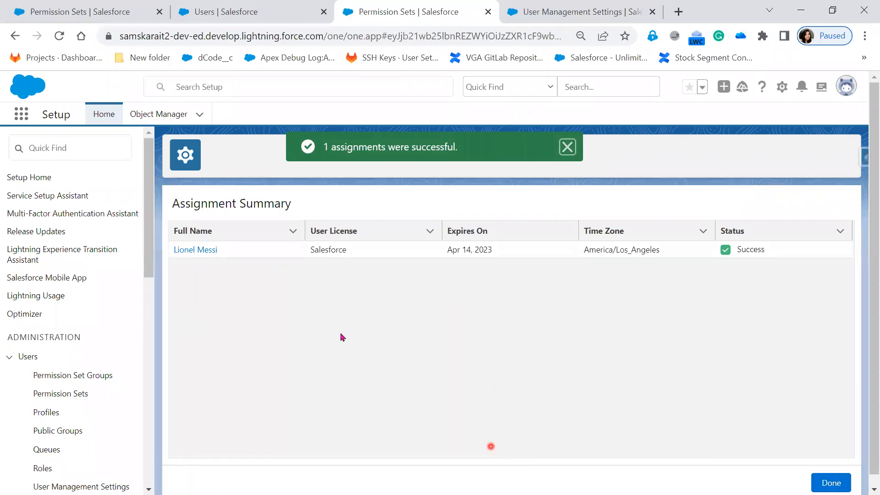
{"action": "left_click", "coordinate": [828, 484]}
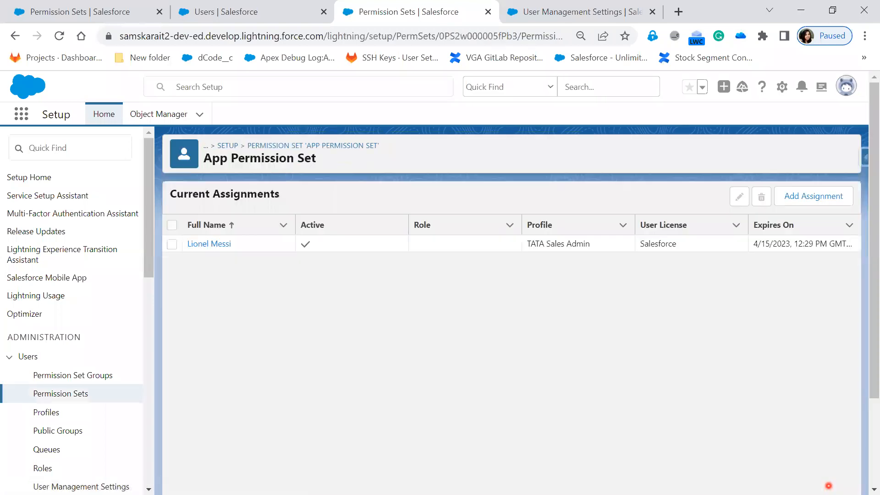
Step: Return to the App Permission Set overview and review the settings in its Apps section
{"action": "left_click", "coordinate": [335, 147]}
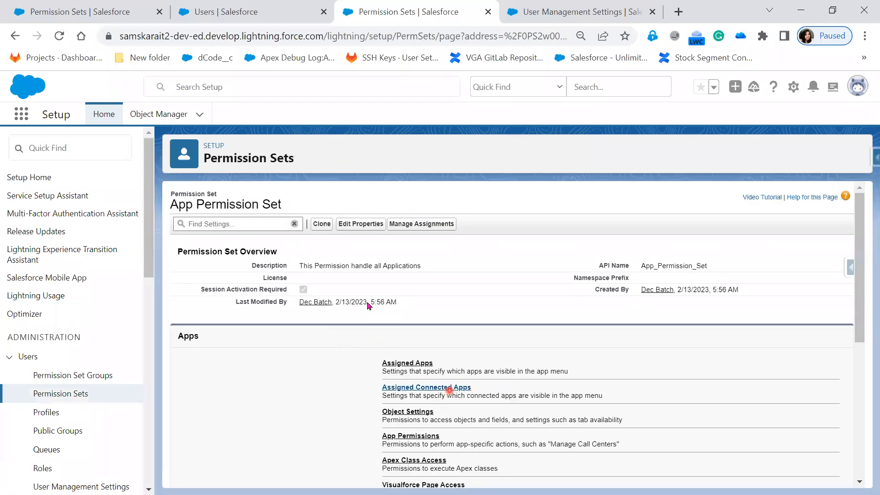
{"action": "scroll", "coordinate": [536, 426], "scroll_direction": "down", "scroll_amount": 3}
{"action": "scroll", "coordinate": [535, 426], "scroll_direction": "up", "scroll_amount": 3}
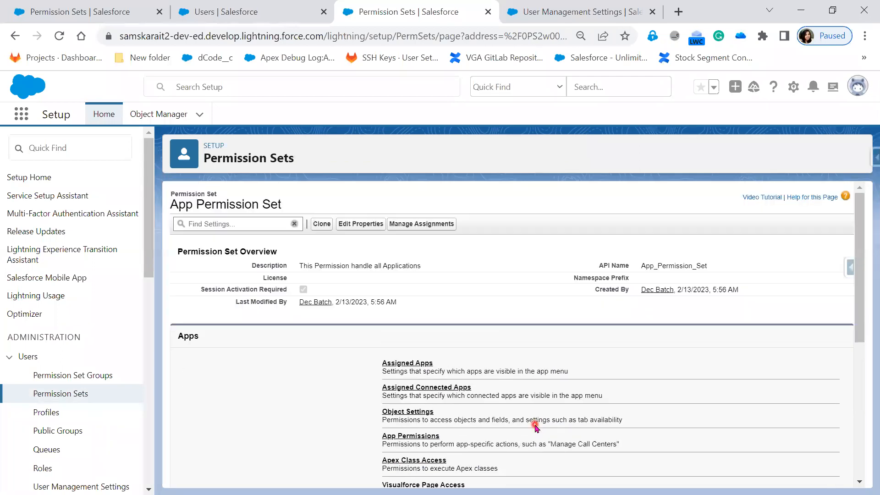
{"action": "scroll", "coordinate": [535, 426], "scroll_direction": "down", "scroll_amount": 5}
{"action": "scroll", "coordinate": [534, 427], "scroll_direction": "up", "scroll_amount": 3}
{"action": "scroll", "coordinate": [320, 403], "scroll_direction": "down", "scroll_amount": 1}
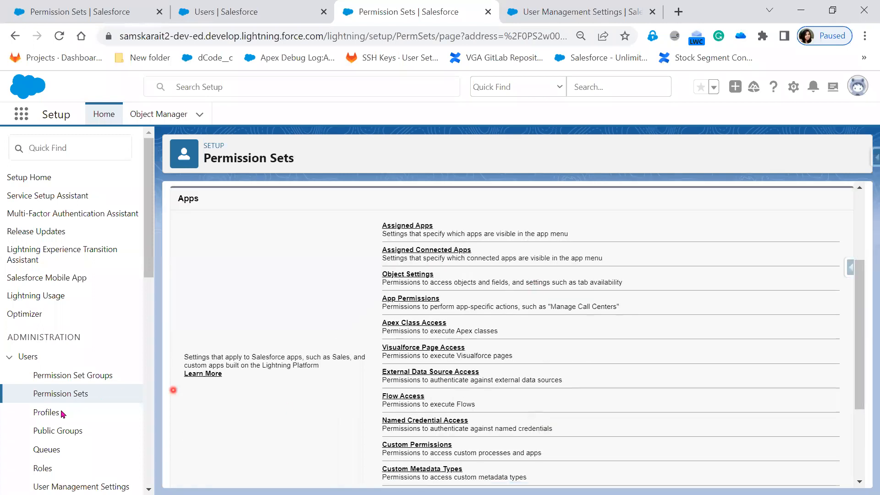
Step: Open the Users page in a new browser tab and reload the already open user detail page
{"action": "scroll", "coordinate": [59, 412], "scroll_direction": "down", "scroll_amount": 3}
{"action": "right_click", "coordinate": [42, 368]}
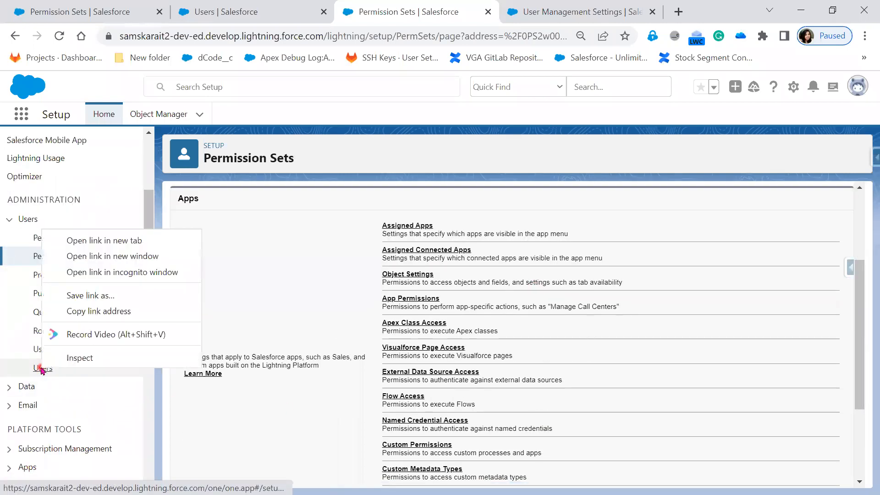
{"action": "left_click", "coordinate": [101, 244]}
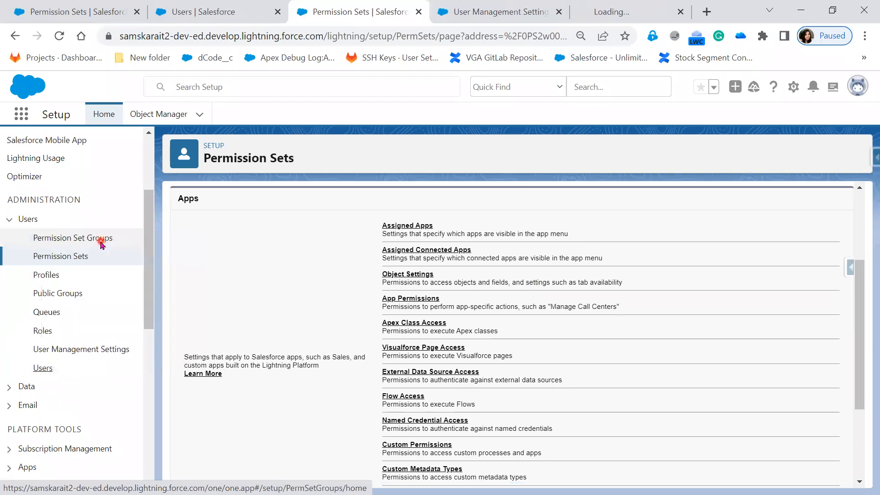
{"action": "left_click", "coordinate": [218, 13]}
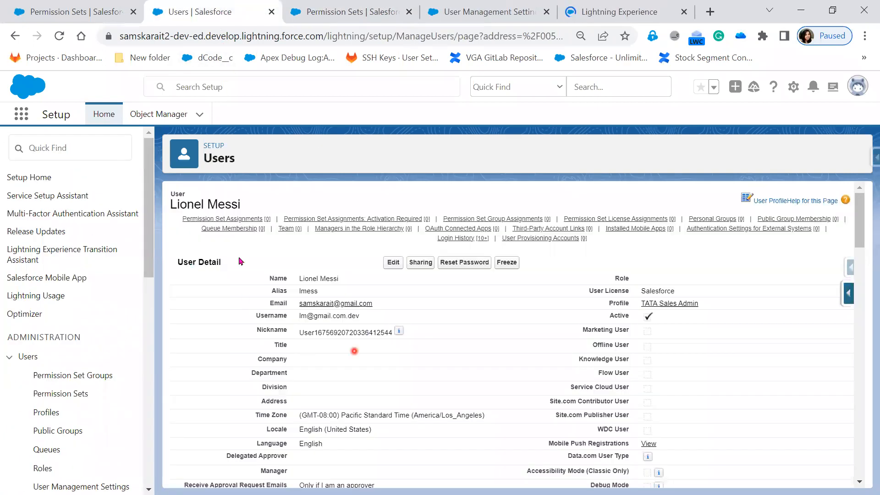
{"action": "left_click", "coordinate": [59, 36]}
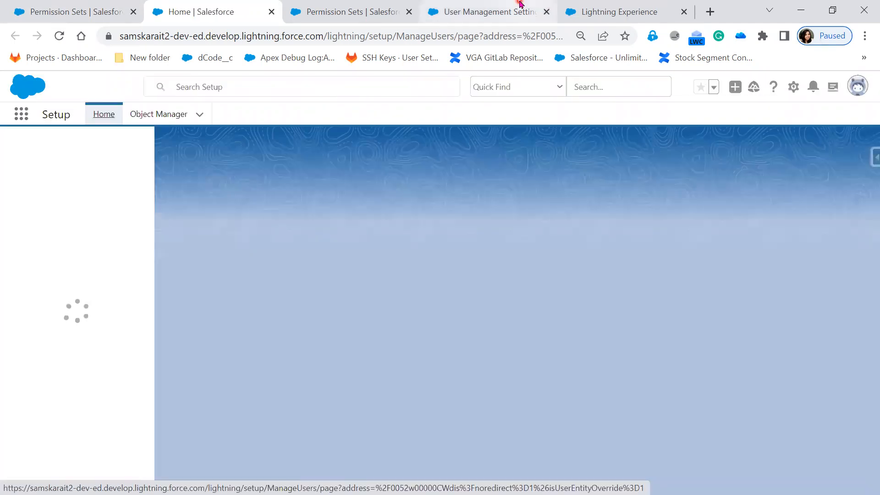
Step: Close the User Management Settings browser tab and stay on the user detail page
{"action": "left_click", "coordinate": [520, 4]}
{"action": "left_click", "coordinate": [337, 13]}
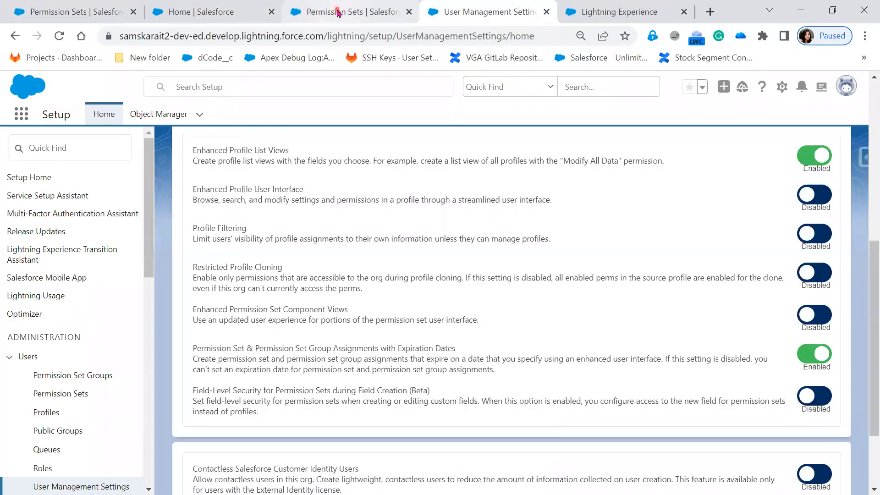
{"action": "left_click", "coordinate": [173, 10]}
{"action": "left_click", "coordinate": [534, 10]}
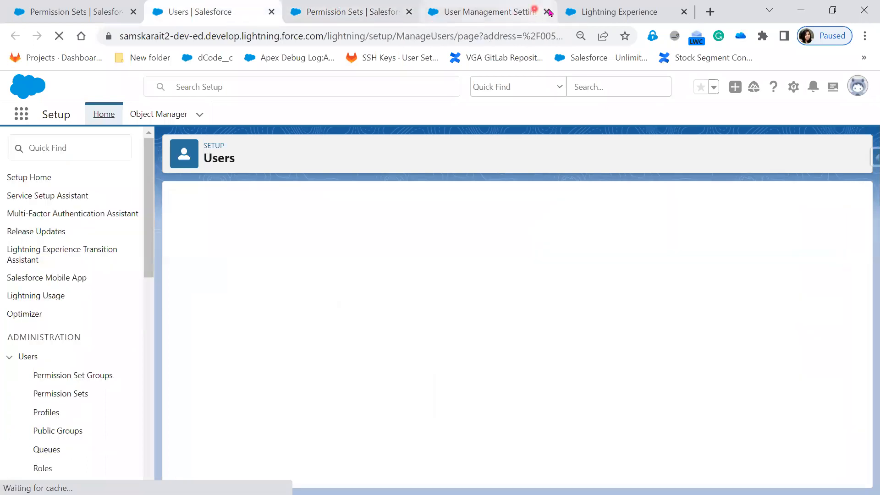
{"action": "left_click", "coordinate": [548, 12]}
Step: Examine the user's Permission Set Assignments: Activation Required list for the App Permission Set and its expiration
{"action": "left_click", "coordinate": [224, 226]}
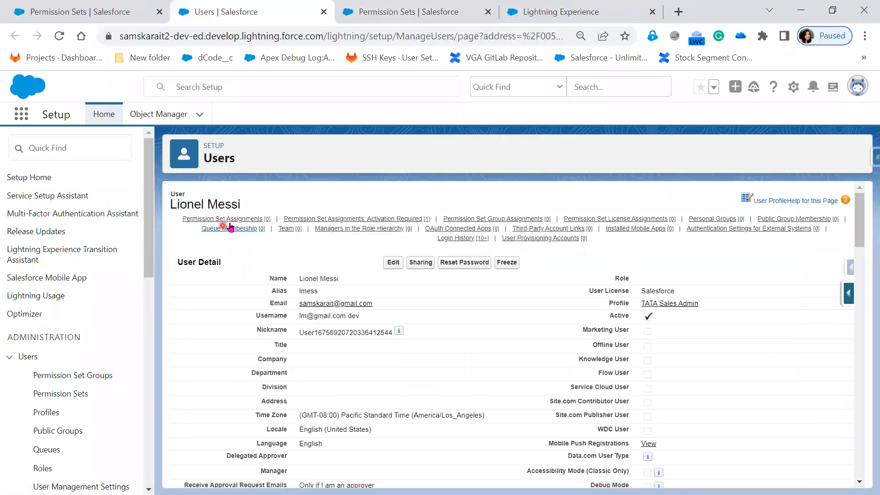
{"action": "mouse_move", "coordinate": [306, 220]}
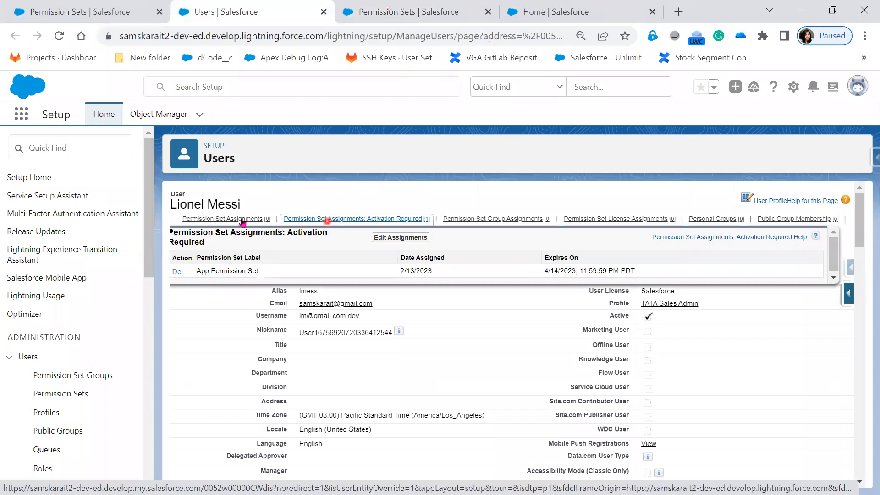
{"action": "mouse_move", "coordinate": [231, 222]}
{"action": "mouse_move", "coordinate": [339, 223]}
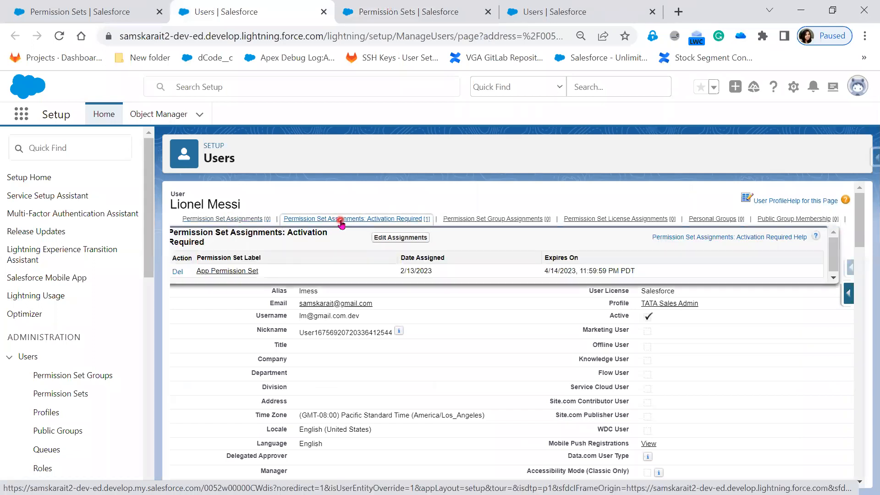
{"action": "left_click", "coordinate": [342, 223]}
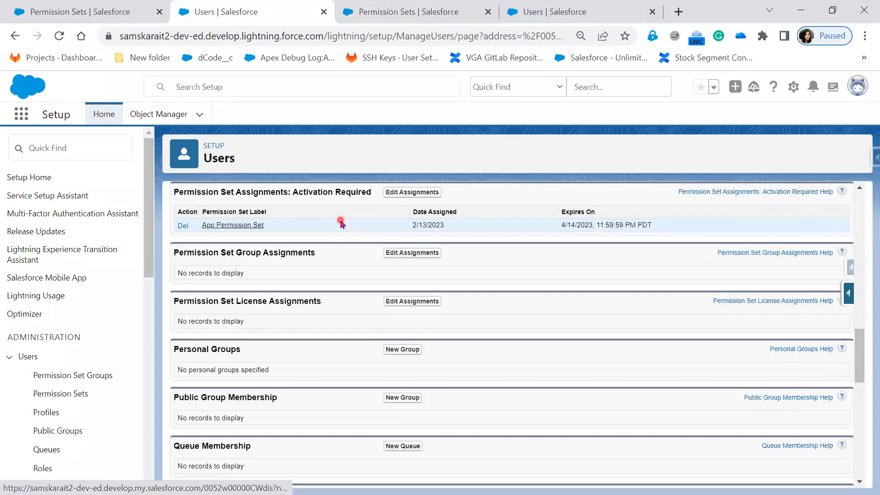
Step: Open the user's permission set assignments for editing, look through the available permission sets and cancel without changes
{"action": "scroll", "coordinate": [339, 358], "scroll_direction": "up", "scroll_amount": 3}
{"action": "left_click", "coordinate": [414, 283]}
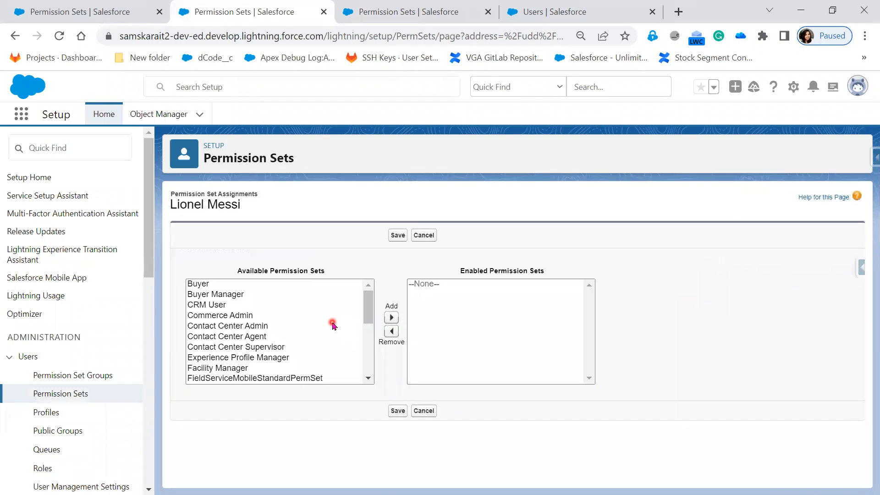
{"action": "scroll", "coordinate": [302, 370], "scroll_direction": "down", "scroll_amount": 10}
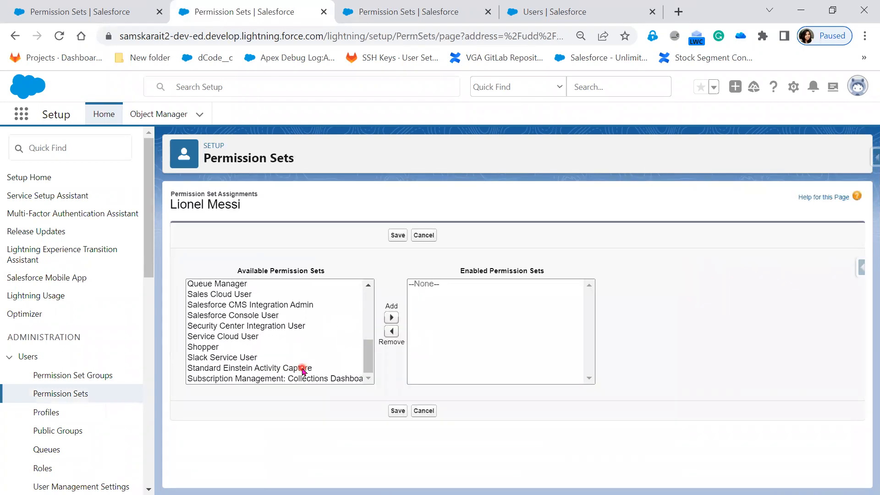
{"action": "scroll", "coordinate": [302, 370], "scroll_direction": "up", "scroll_amount": 10}
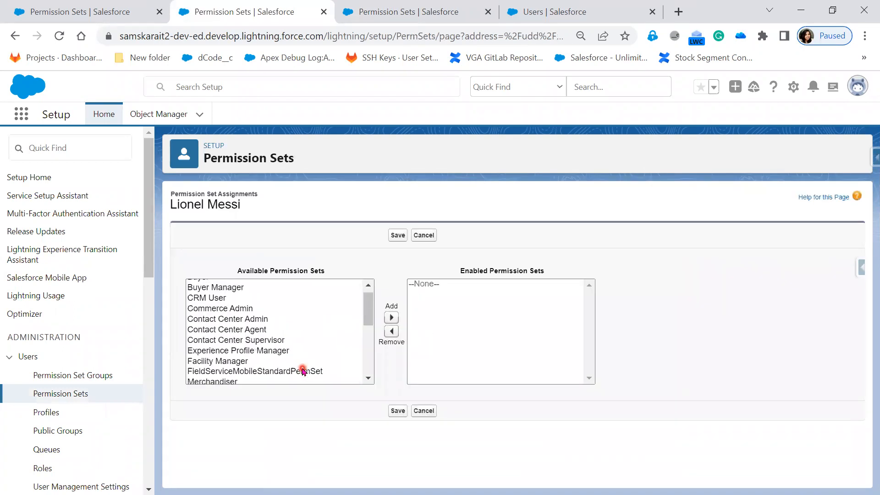
{"action": "left_click", "coordinate": [429, 411]}
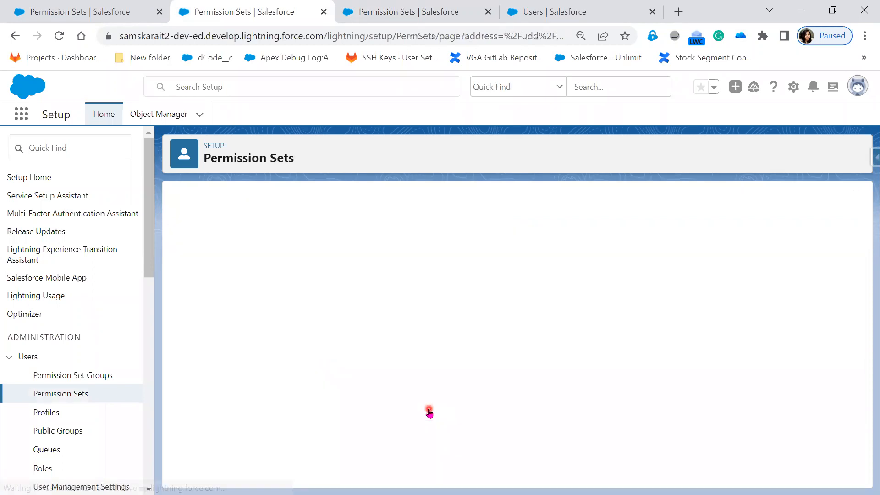
Step: Open the user's Permission Set Assignments: Activation Required for editing, inspect the enabled permission sets and cancel without changes
{"action": "scroll", "coordinate": [429, 410], "scroll_direction": "down", "scroll_amount": 10}
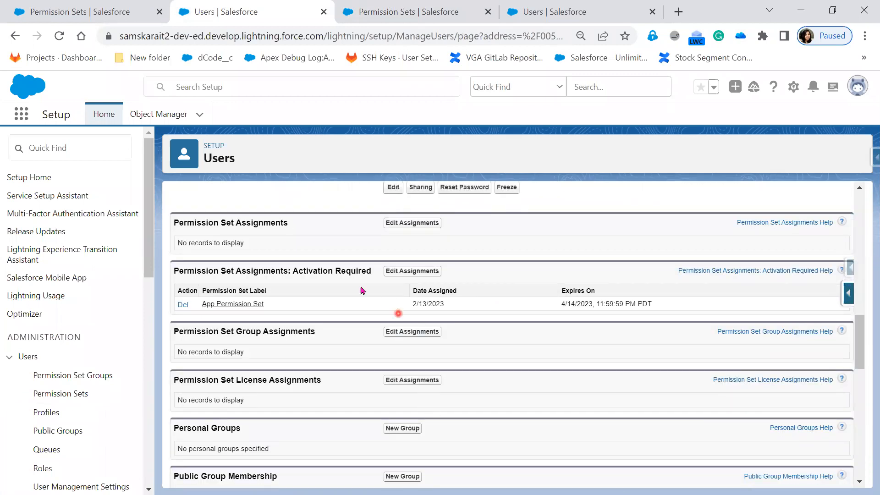
{"action": "left_click_drag", "start_coordinate": [177, 270], "coordinate": [427, 275]}
{"action": "left_click", "coordinate": [426, 271]}
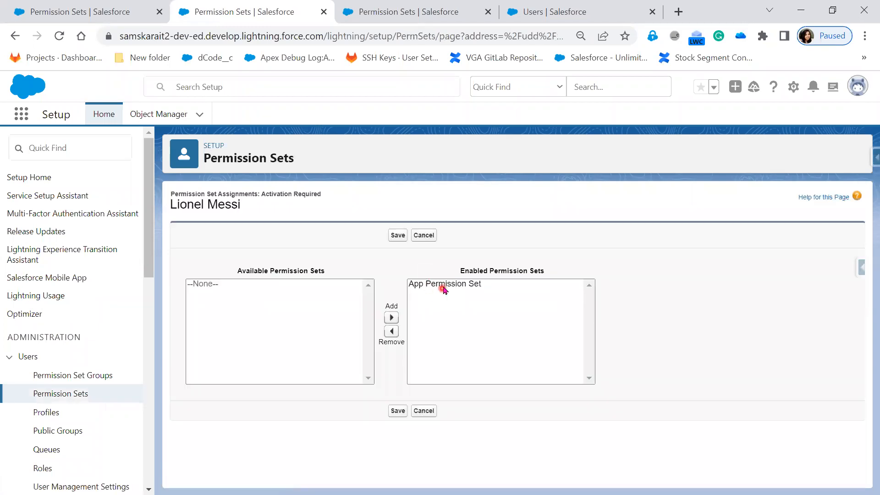
{"action": "left_click", "coordinate": [442, 286]}
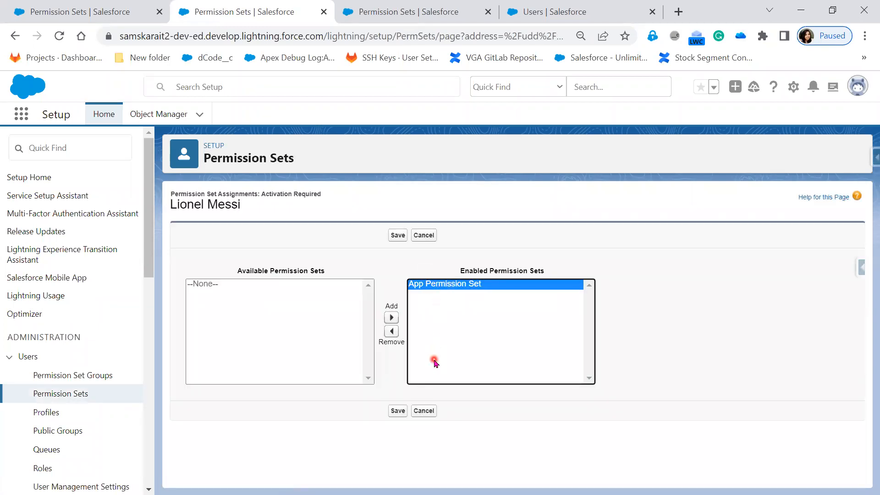
{"action": "left_click", "coordinate": [427, 411]}
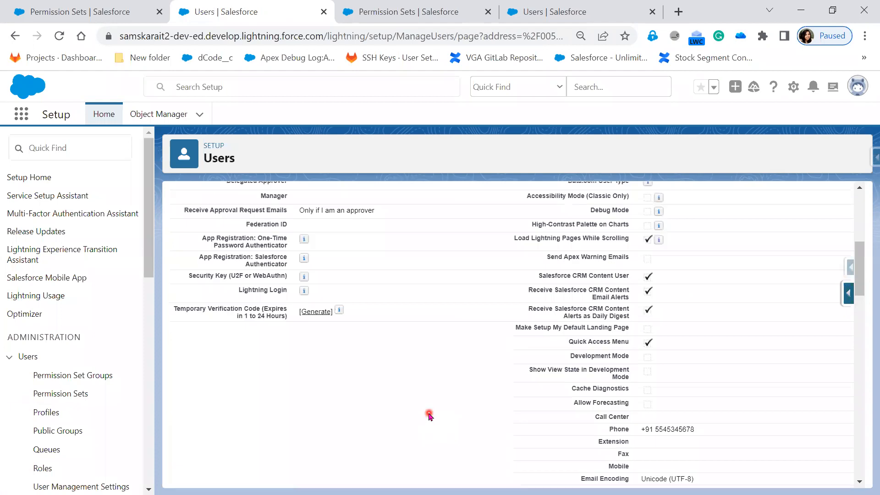
{"action": "scroll", "coordinate": [429, 416], "scroll_direction": "down", "scroll_amount": 2}
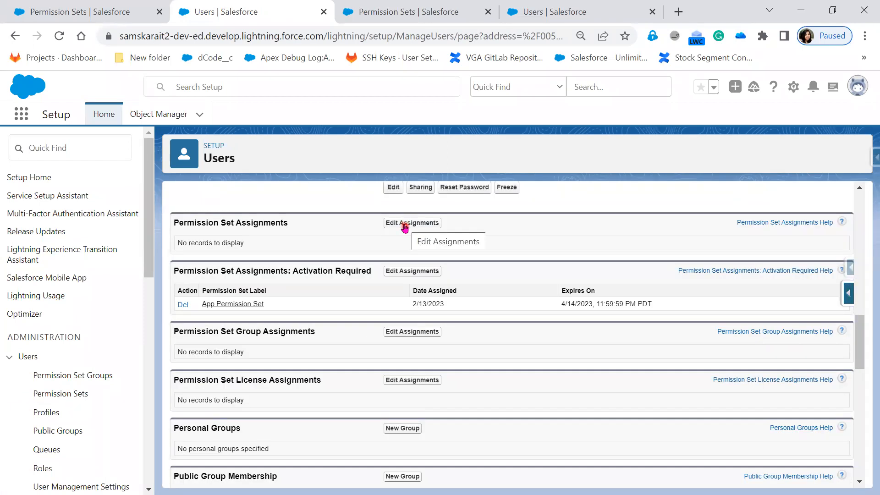
{"action": "left_click", "coordinate": [427, 270]}
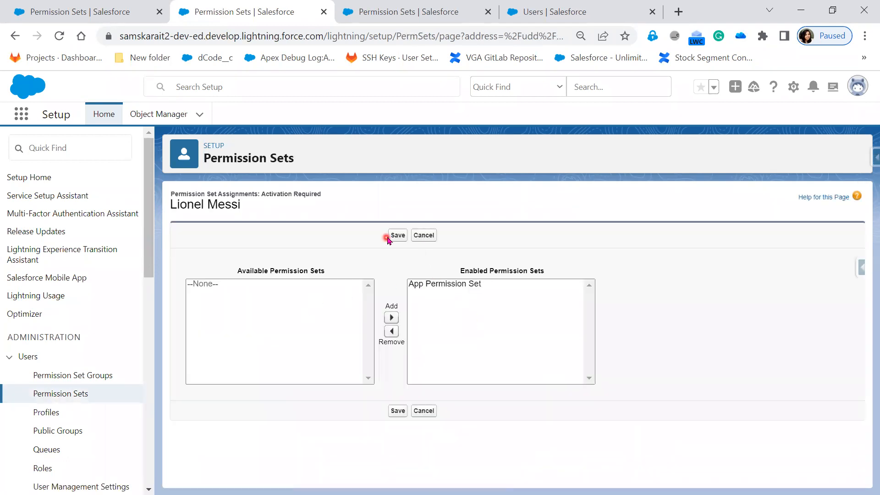
{"action": "left_click", "coordinate": [423, 411]}
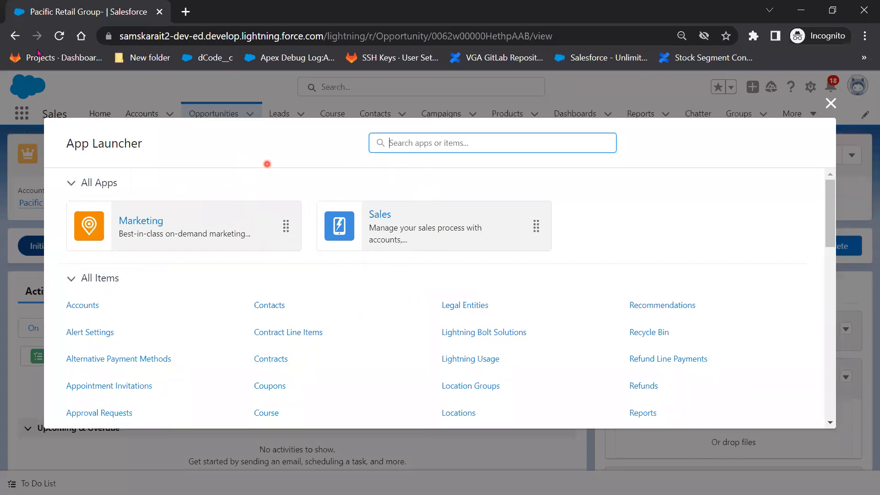
Step: Reload the opportunity page in the incognito window, check which user is logged in, and view all apps in the App Launcher
{"action": "left_click", "coordinate": [59, 36]}
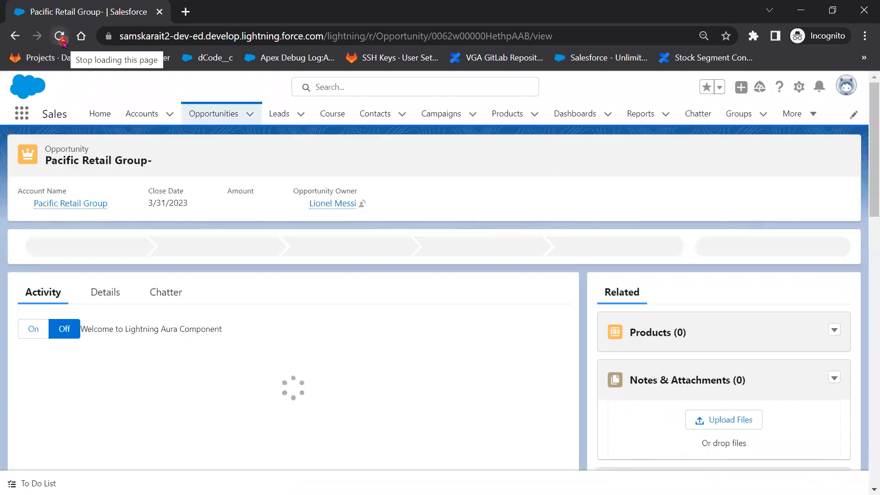
{"action": "left_click", "coordinate": [63, 41]}
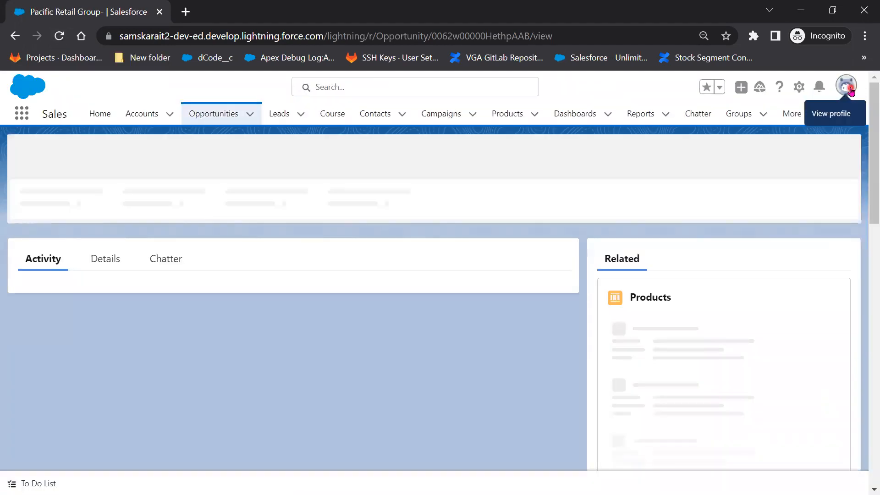
{"action": "left_click", "coordinate": [845, 88]}
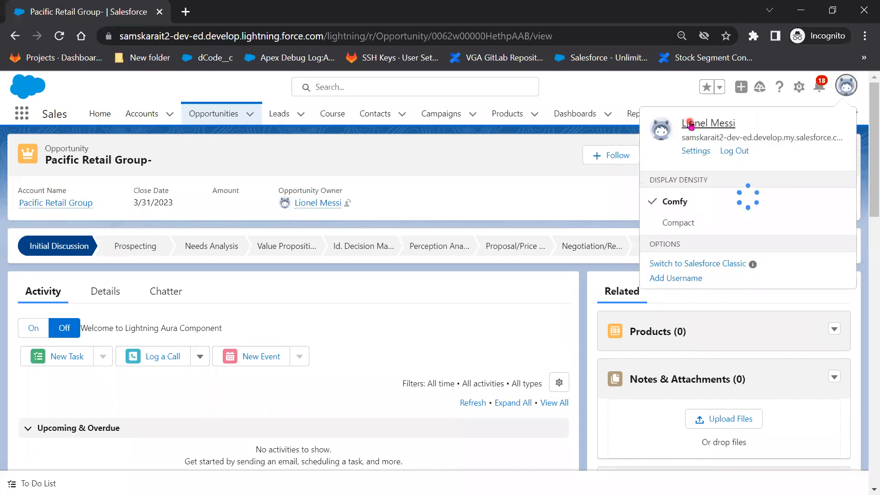
{"action": "left_click", "coordinate": [217, 93]}
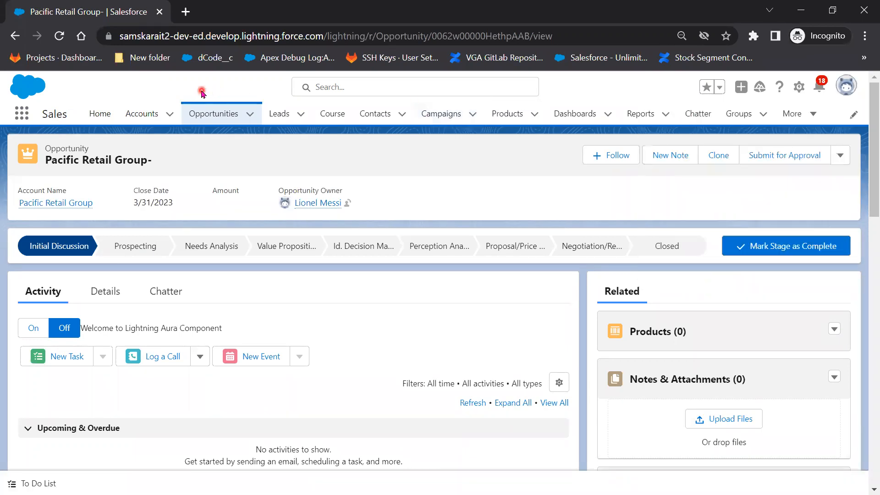
{"action": "left_click", "coordinate": [23, 114]}
{"action": "left_click", "coordinate": [32, 232]}
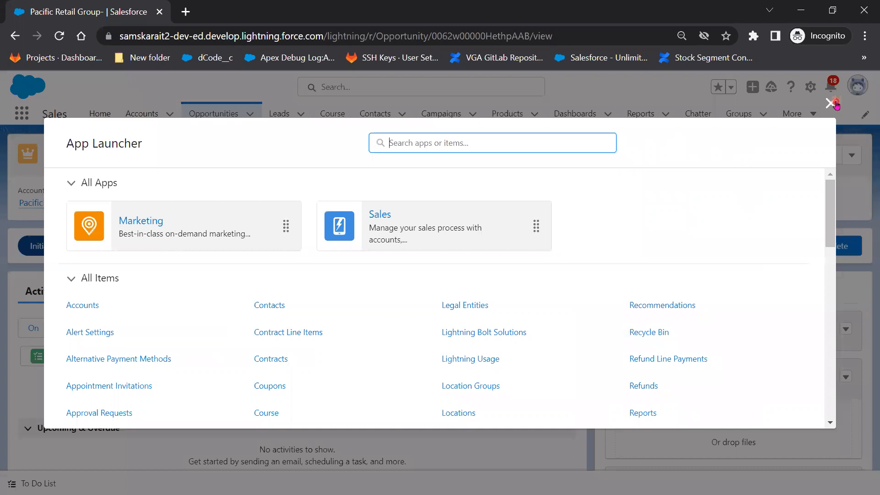
{"action": "left_click", "coordinate": [833, 104]}
Step: Refresh the opportunity page once more and recheck the full App Launcher list for available apps
{"action": "left_click", "coordinate": [59, 37]}
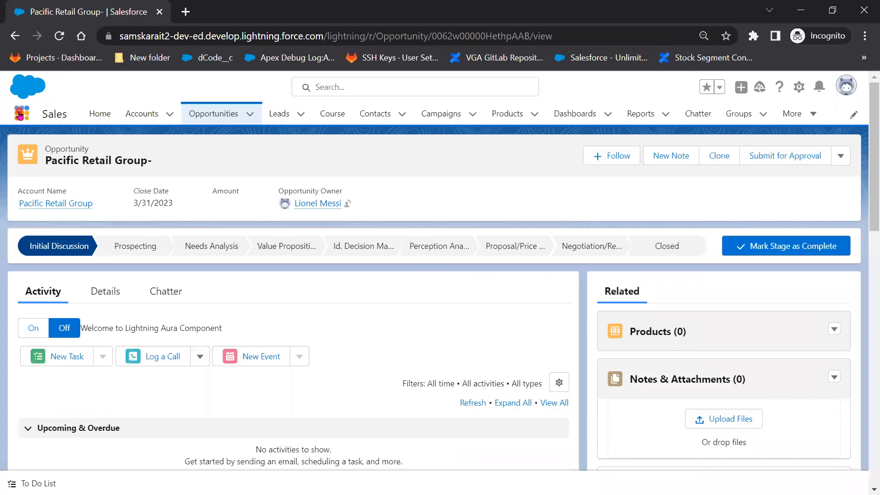
{"action": "left_click", "coordinate": [19, 115]}
{"action": "left_click", "coordinate": [19, 115]}
{"action": "left_click", "coordinate": [19, 114]}
{"action": "left_click", "coordinate": [35, 232]}
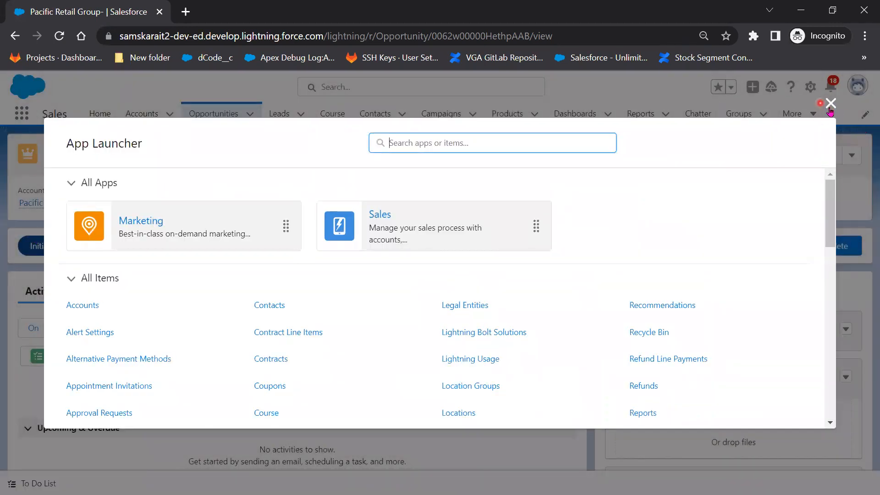
{"action": "left_click", "coordinate": [830, 105]}
Step: Log the user out of the incognito session and copy the username from the user detail page in Setup
{"action": "left_click", "coordinate": [846, 85]}
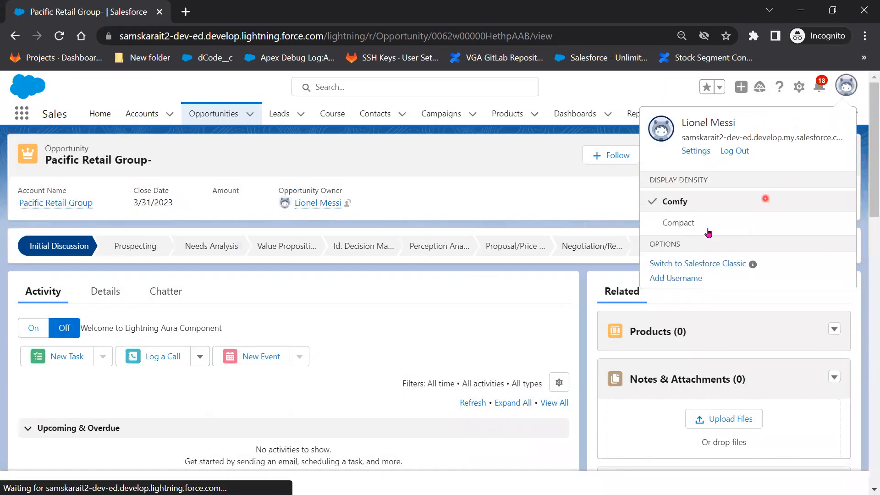
{"action": "left_click", "coordinate": [733, 151]}
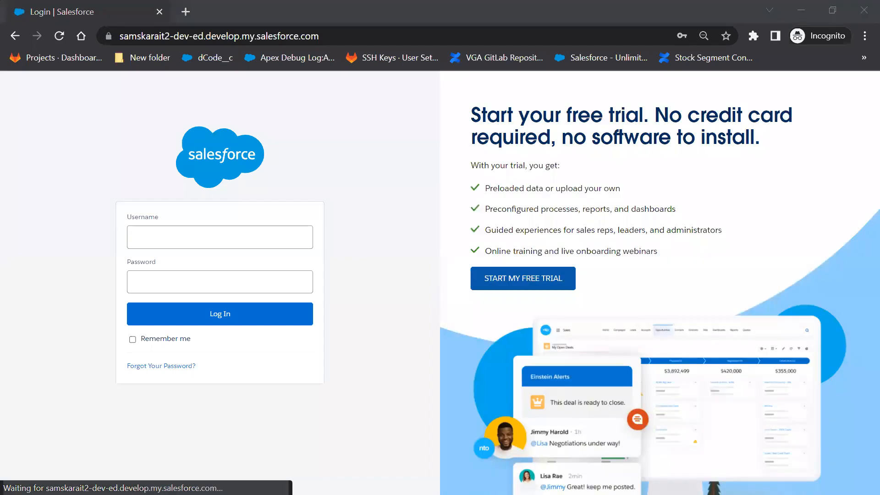
{"action": "key", "text": "alt+Tab"}
{"action": "triple_click", "coordinate": [327, 316]}
{"action": "key", "text": "ctrl+c"}
{"action": "right_click", "coordinate": [337, 318]}
{"action": "left_click", "coordinate": [356, 329]}
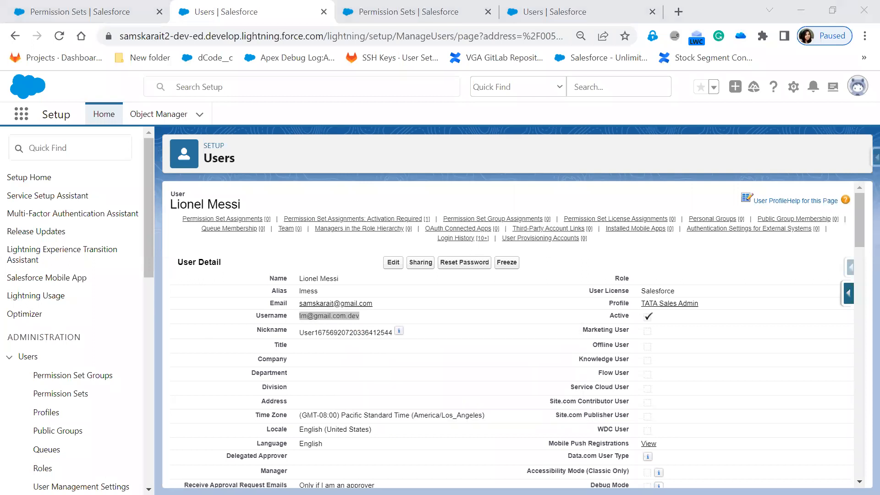
Step: Log in to the incognito session with the copied username and the account password, and postpone the mobile phone registration
{"action": "key", "text": "alt+Tab"}
{"action": "left_click", "coordinate": [161, 237]}
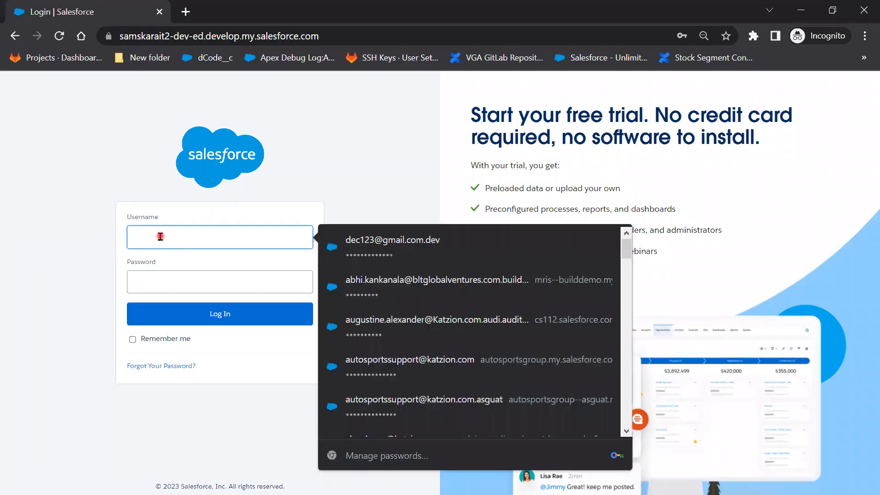
{"action": "key", "text": "ctrl+v"}
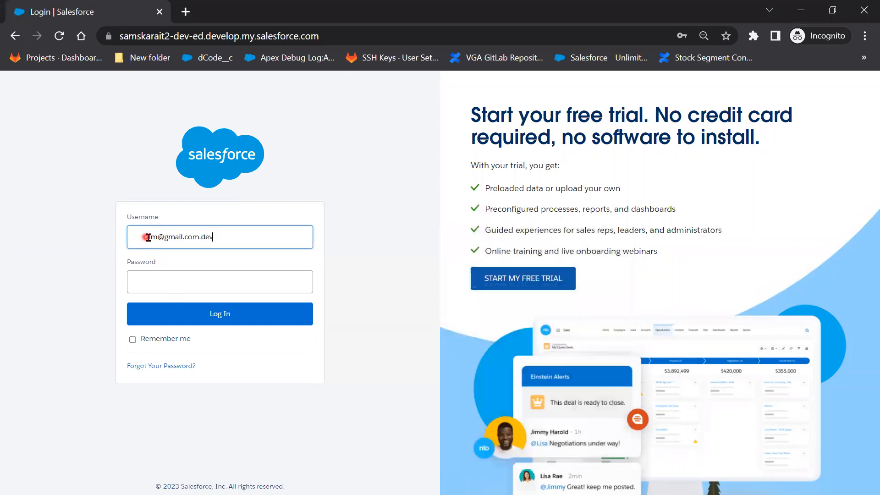
{"action": "key", "text": "BackSpace"}
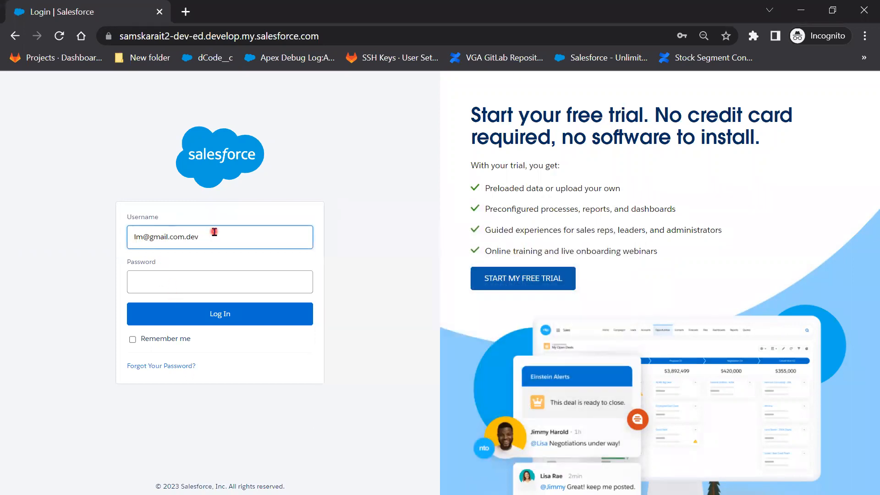
{"action": "left_click", "coordinate": [197, 283]}
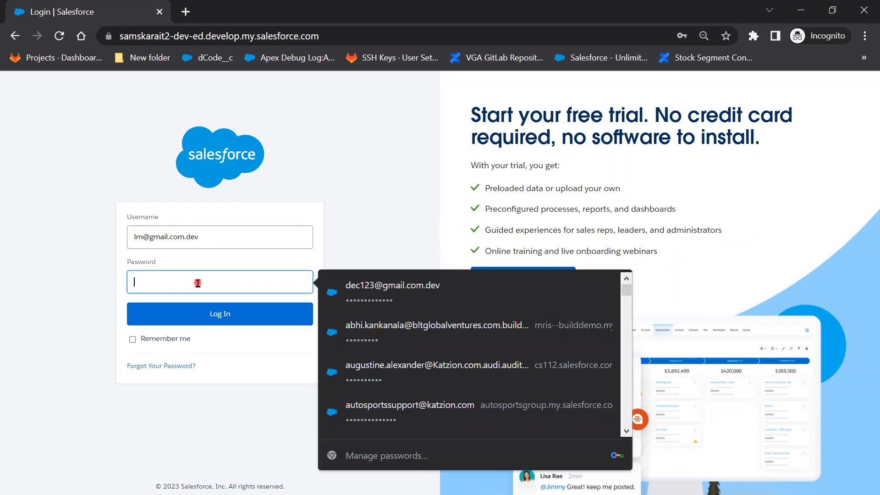
{"action": "type", "text": "**"}
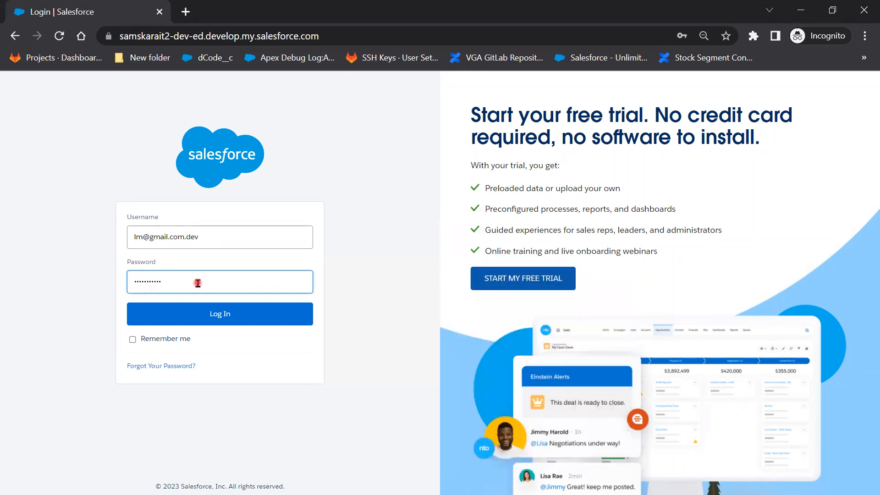
{"action": "left_click", "coordinate": [191, 319]}
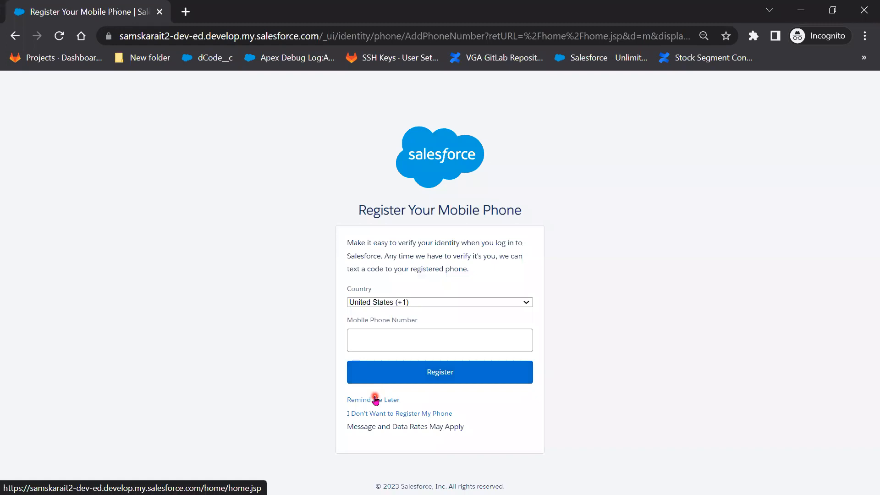
{"action": "left_click", "coordinate": [376, 400]}
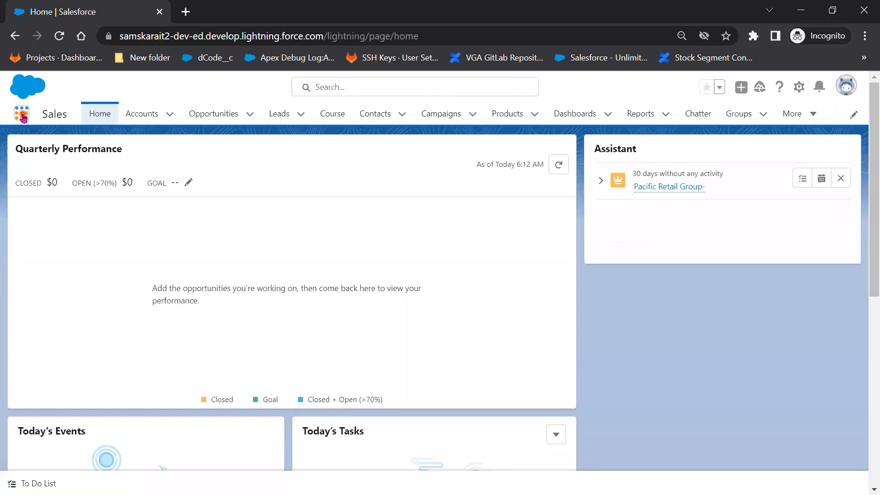
Step: View all apps available to the logged-in user in the App Launcher and return to the user detail page in Setup
{"action": "left_click", "coordinate": [22, 114]}
{"action": "left_click", "coordinate": [27, 235]}
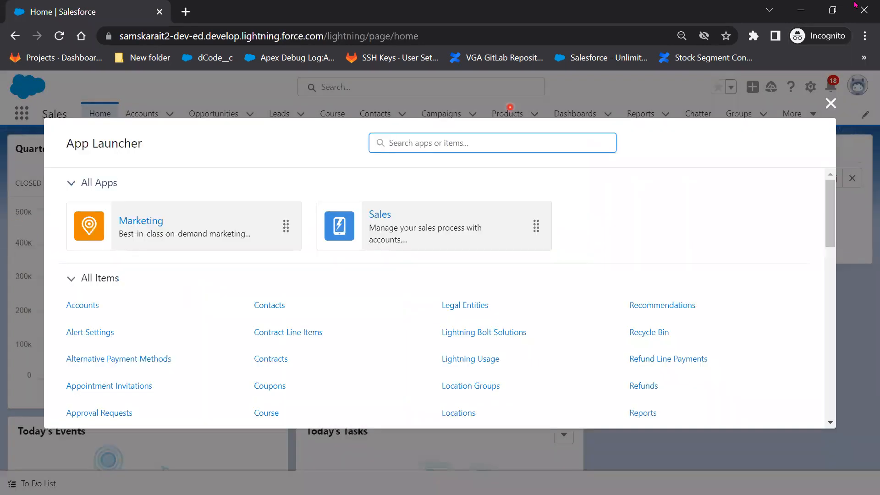
{"action": "left_click", "coordinate": [803, 10]}
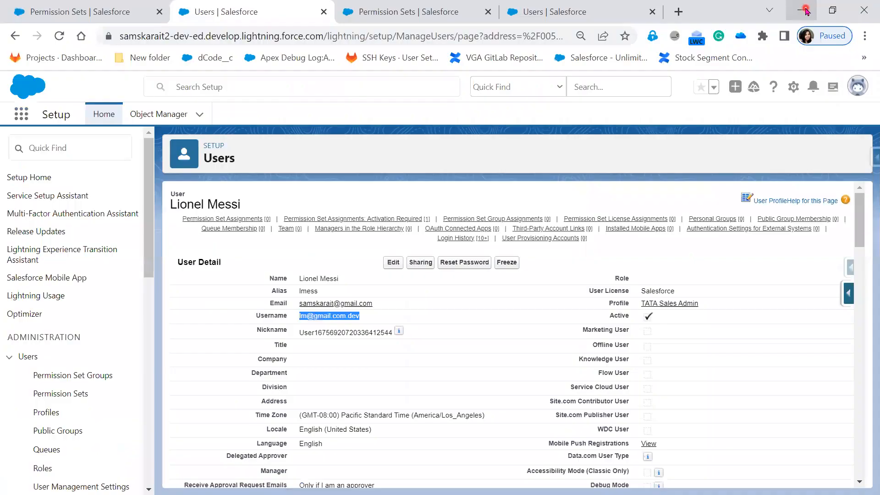
Step: Open the user's regular Permission Set Assignments for editing, look through the available permission sets and cancel
{"action": "left_click", "coordinate": [216, 219]}
{"action": "left_click", "coordinate": [422, 192]}
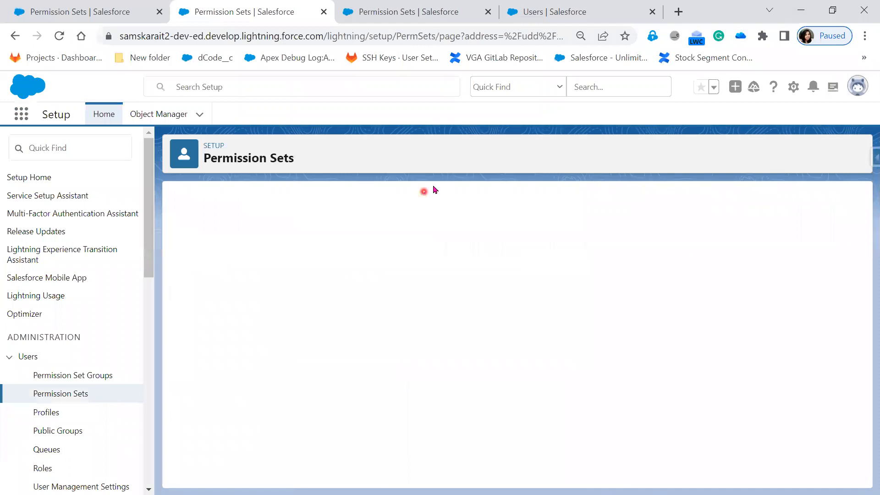
{"action": "scroll", "coordinate": [308, 337], "scroll_direction": "down", "scroll_amount": 5}
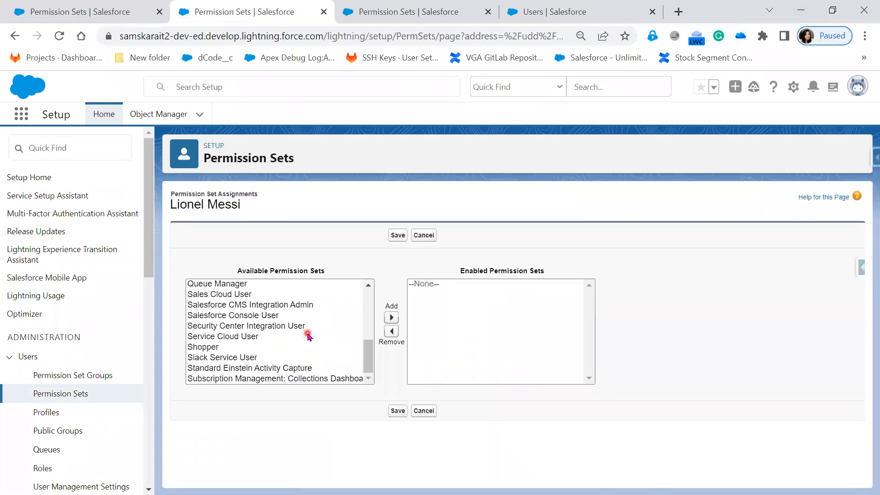
{"action": "scroll", "coordinate": [308, 337], "scroll_direction": "up", "scroll_amount": 5}
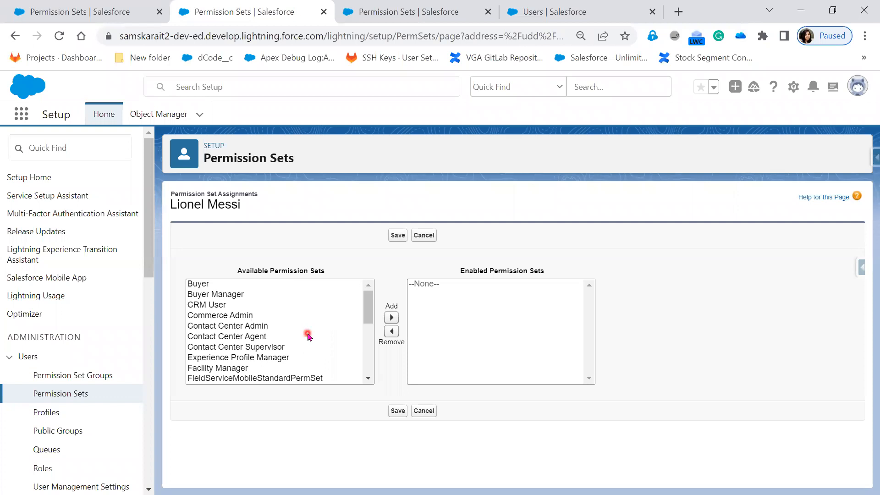
{"action": "left_click", "coordinate": [424, 411]}
Step: Review the Assigned Apps of the App Permission Set and return to its Permission Set Overview
{"action": "left_click", "coordinate": [398, 12]}
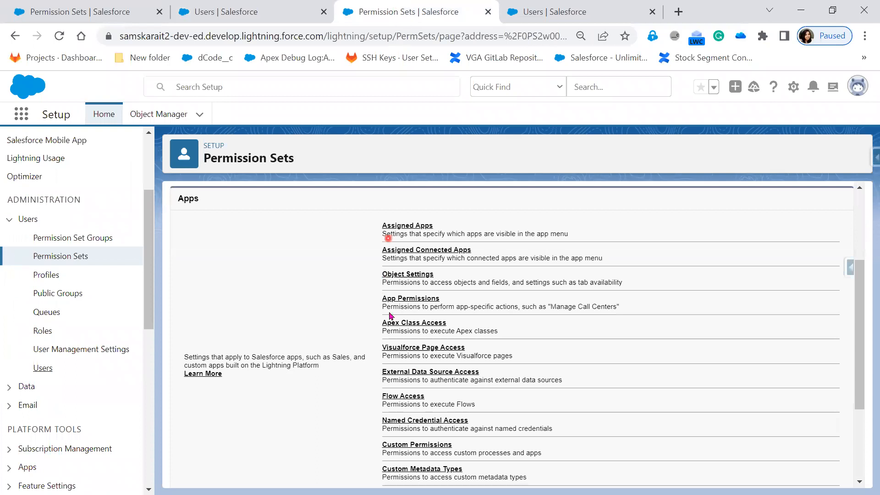
{"action": "scroll", "coordinate": [399, 330], "scroll_direction": "up", "scroll_amount": 3}
{"action": "left_click", "coordinate": [409, 364]}
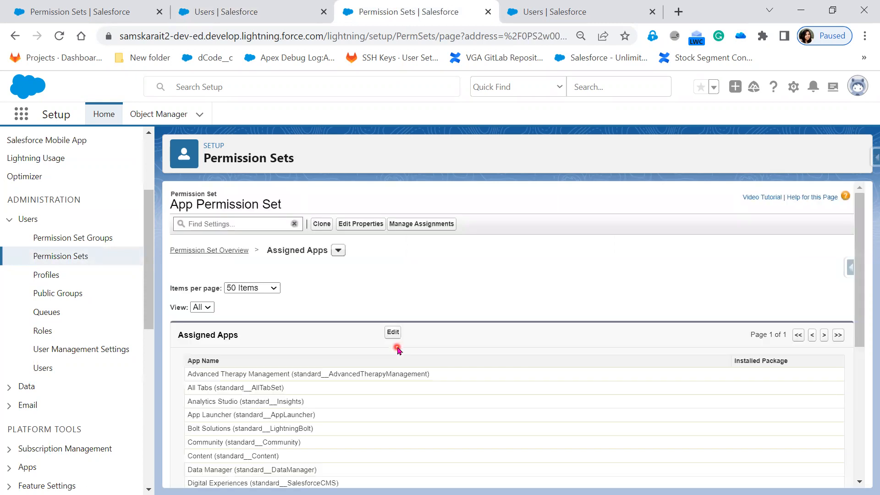
{"action": "scroll", "coordinate": [490, 380], "scroll_direction": "down", "scroll_amount": 6}
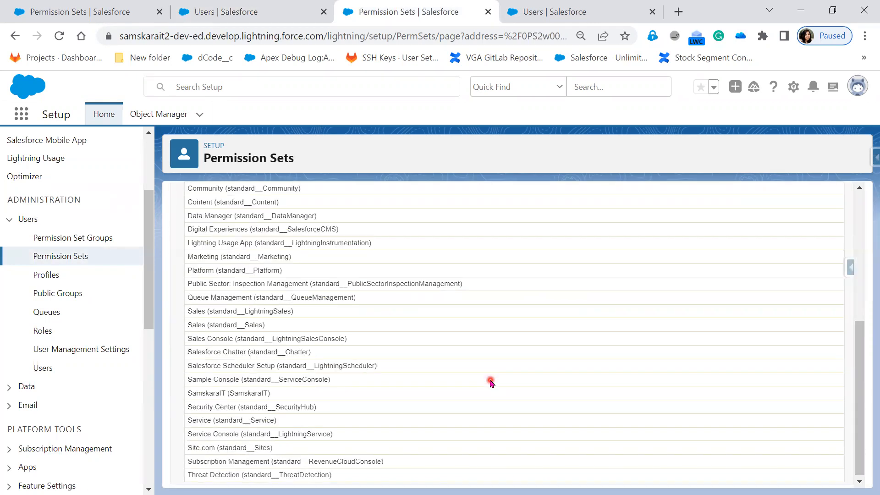
{"action": "scroll", "coordinate": [490, 380], "scroll_direction": "up", "scroll_amount": 6}
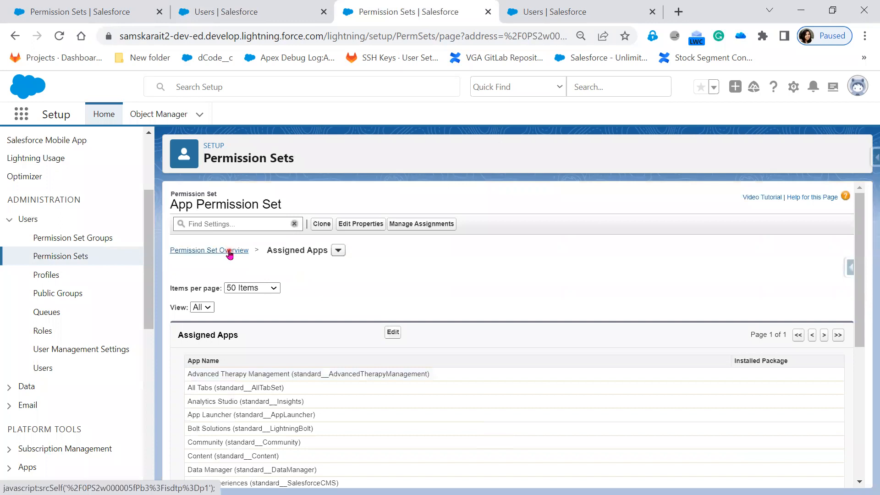
{"action": "left_click", "coordinate": [230, 252]}
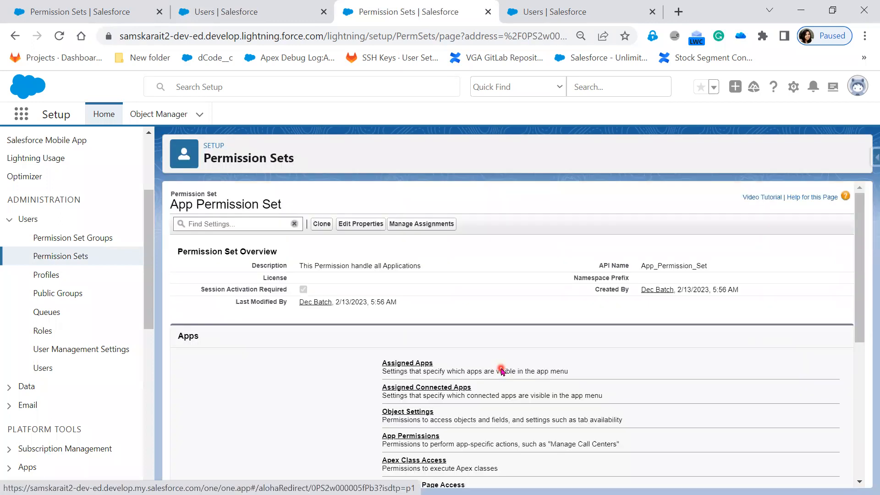
{"action": "scroll", "coordinate": [502, 371], "scroll_direction": "down", "scroll_amount": 1}
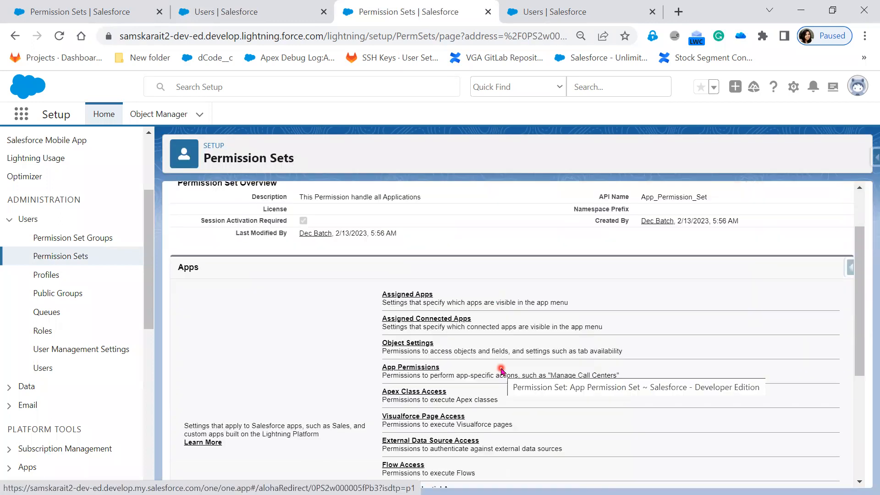
Step: Review the Object Settings of the App Permission Set and the other setting categories it offers
{"action": "left_click", "coordinate": [428, 343]}
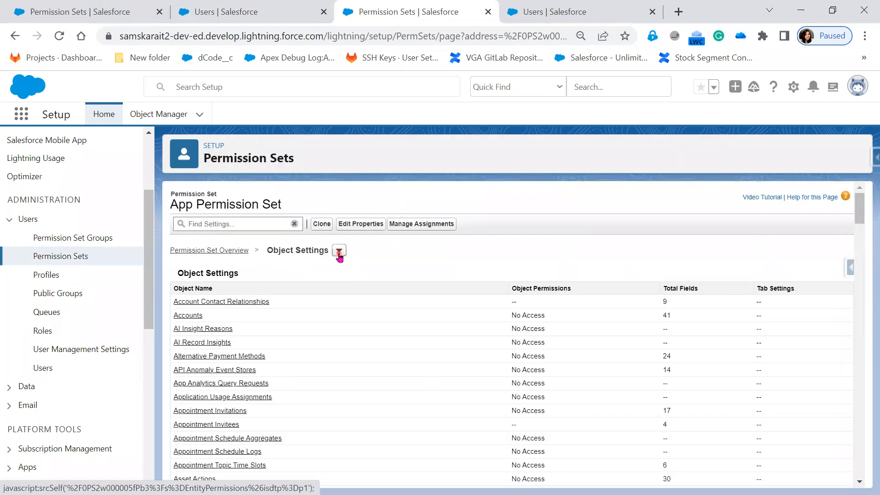
{"action": "left_click", "coordinate": [339, 252]}
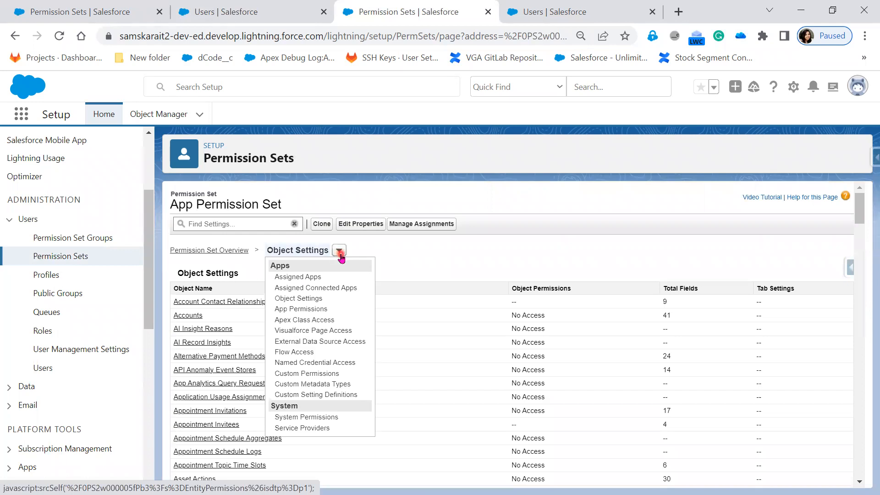
{"action": "scroll", "coordinate": [324, 395], "scroll_direction": "down", "scroll_amount": 2}
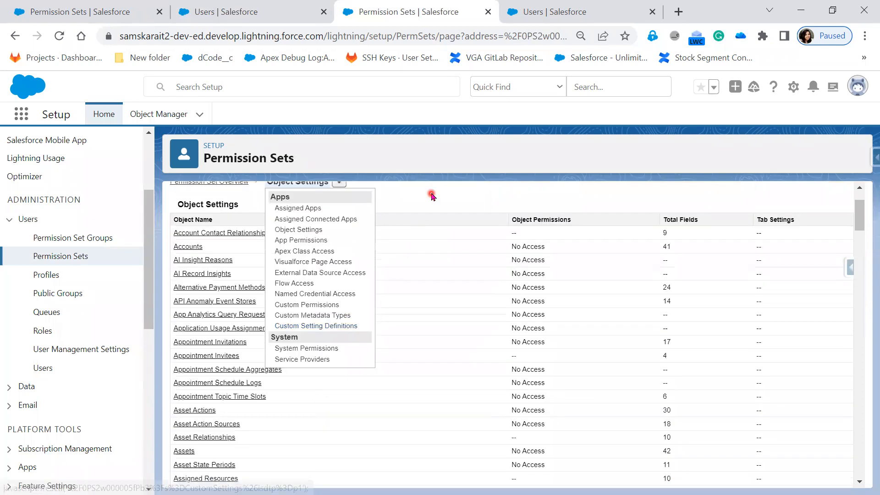
{"action": "scroll", "coordinate": [417, 374], "scroll_direction": "down", "scroll_amount": 20}
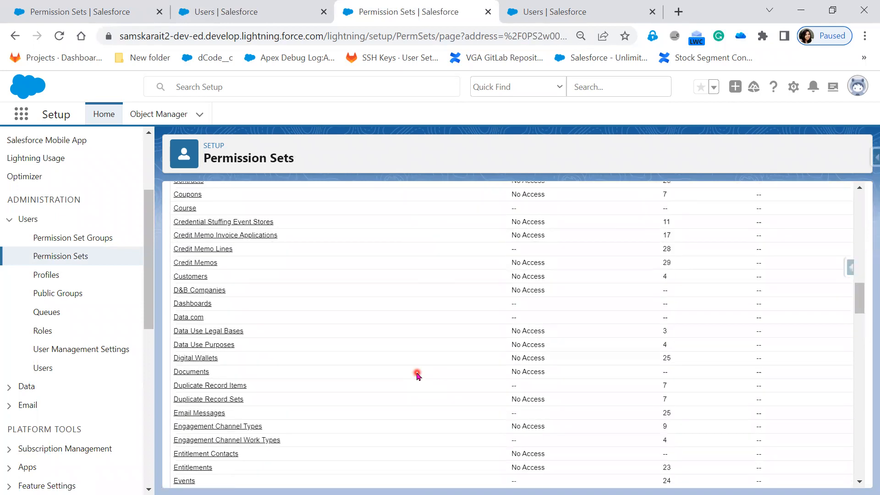
Step: Open the user's TATA Sales Admin profile separately and examine its Standard Object Permissions for Accounts
{"action": "left_click", "coordinate": [251, 11]}
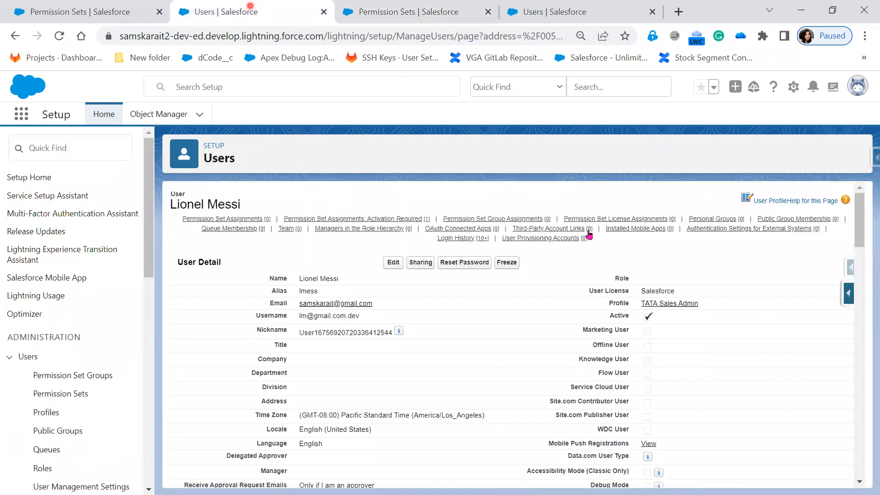
{"action": "right_click", "coordinate": [662, 304]}
{"action": "left_click", "coordinate": [706, 308]}
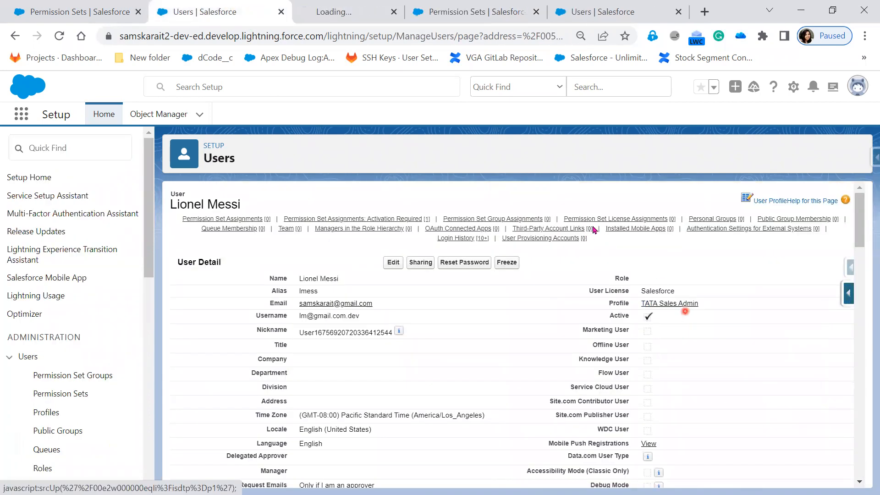
{"action": "left_click", "coordinate": [346, 10]}
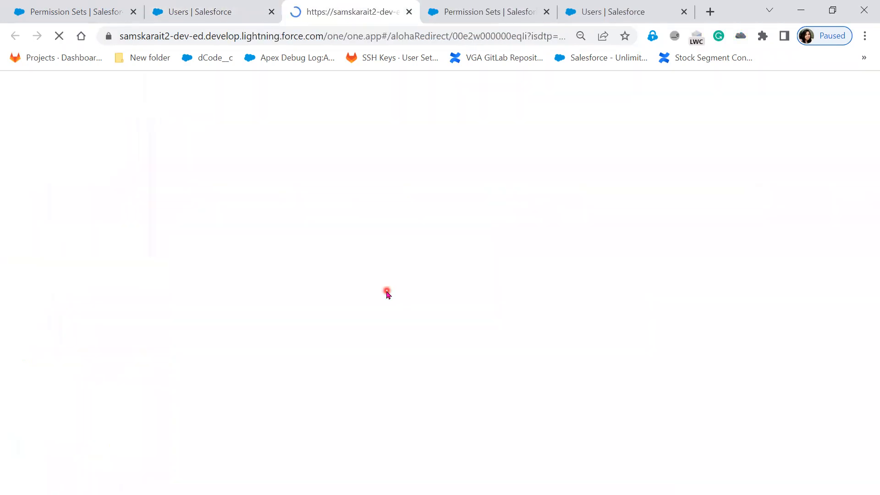
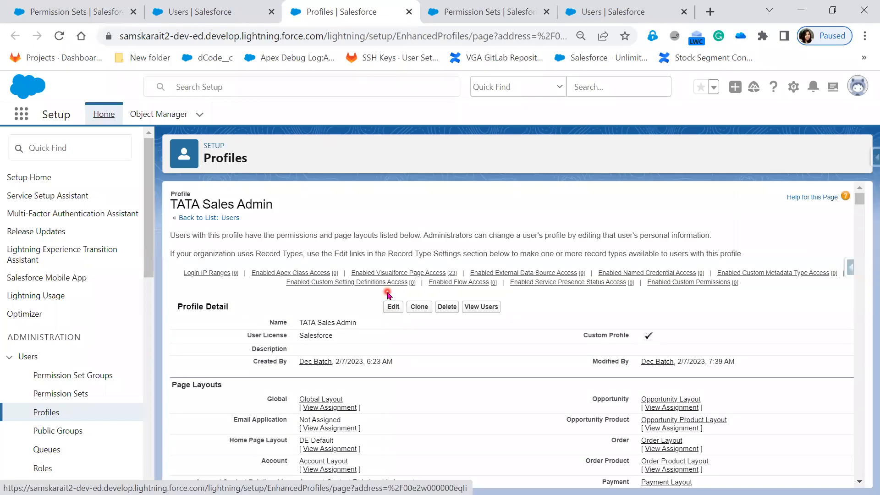
{"action": "scroll", "coordinate": [394, 297], "scroll_direction": "down", "scroll_amount": 12}
{"action": "scroll", "coordinate": [426, 363], "scroll_direction": "down", "scroll_amount": 20}
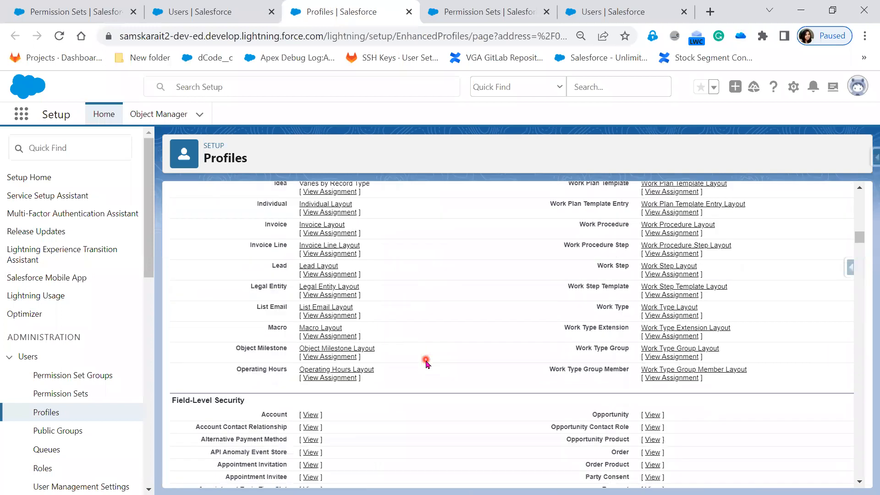
{"action": "scroll", "coordinate": [424, 362], "scroll_direction": "down", "scroll_amount": 20}
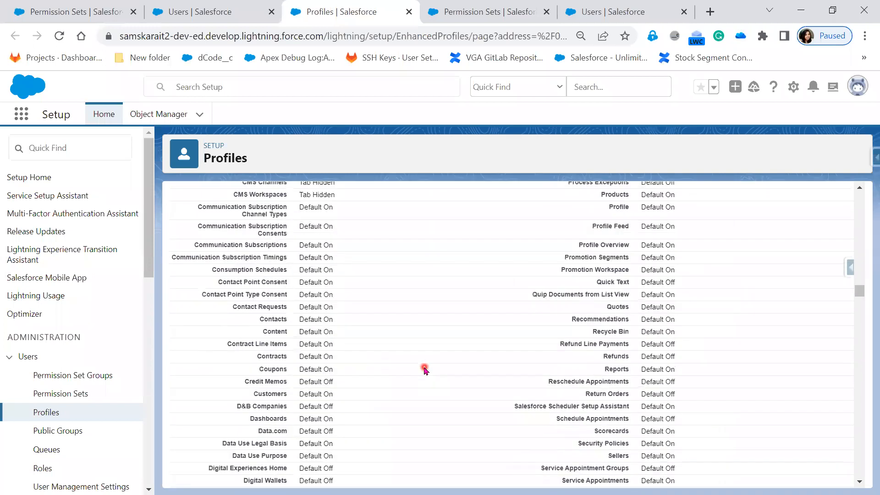
{"action": "scroll", "coordinate": [422, 376], "scroll_direction": "down", "scroll_amount": 20}
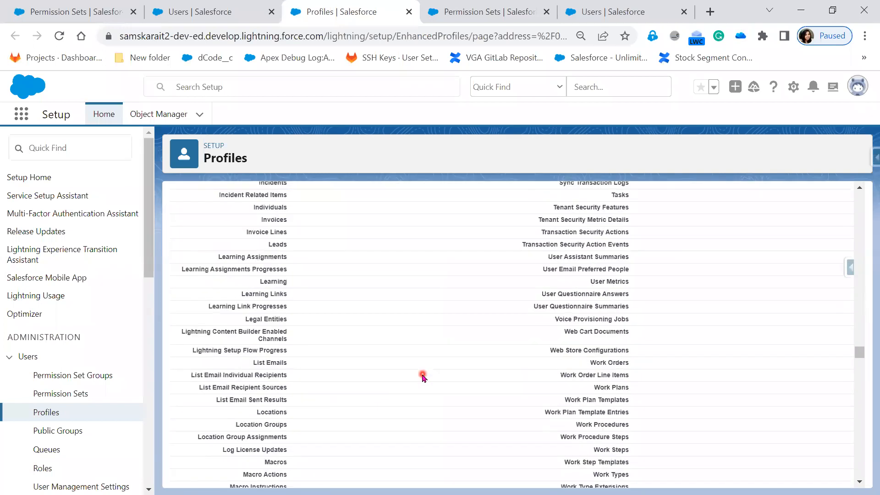
{"action": "scroll", "coordinate": [422, 377], "scroll_direction": "down", "scroll_amount": 20}
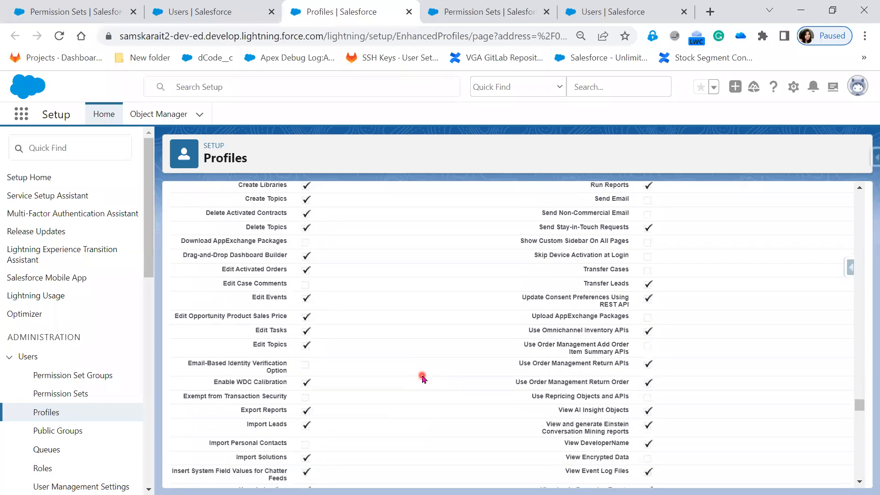
{"action": "scroll", "coordinate": [422, 377], "scroll_direction": "up", "scroll_amount": 5}
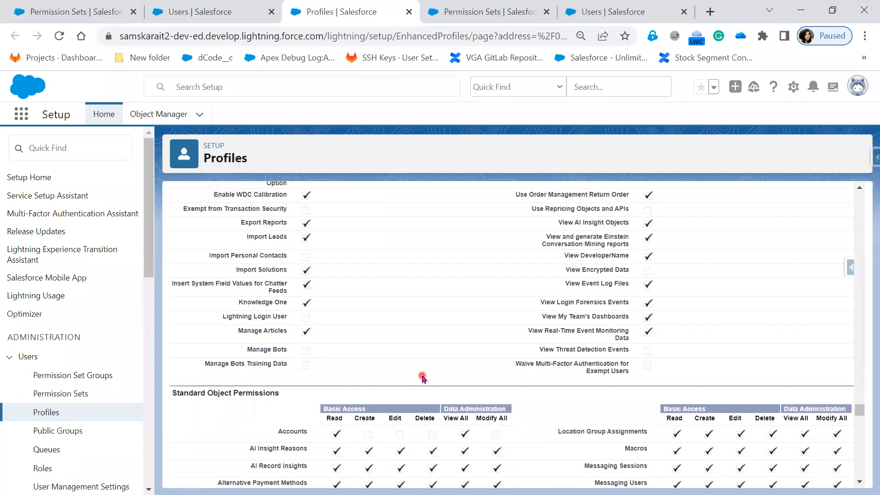
{"action": "scroll", "coordinate": [422, 376], "scroll_direction": "down", "scroll_amount": 3}
{"action": "left_click", "coordinate": [441, 300]}
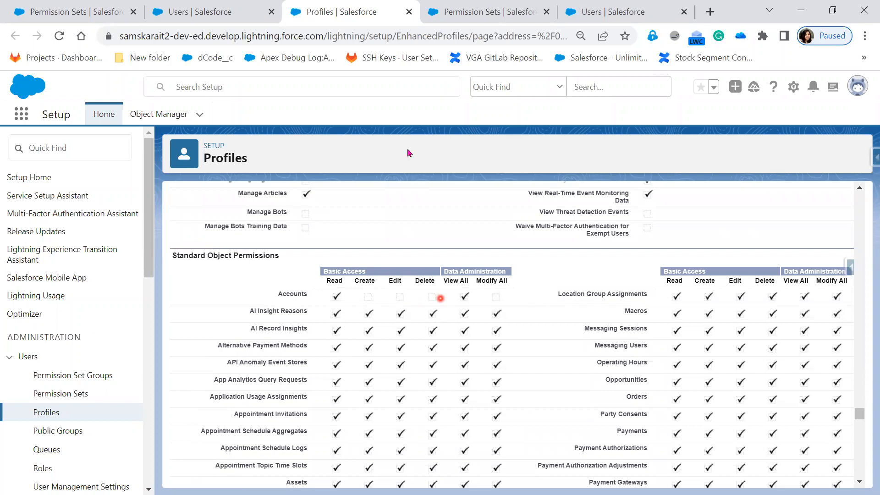
Step: Enable Read, Create and Edit object permissions for Accounts in the App Permission Set and save
{"action": "left_click", "coordinate": [501, 12]}
{"action": "scroll", "coordinate": [364, 376], "scroll_direction": "up", "scroll_amount": 15}
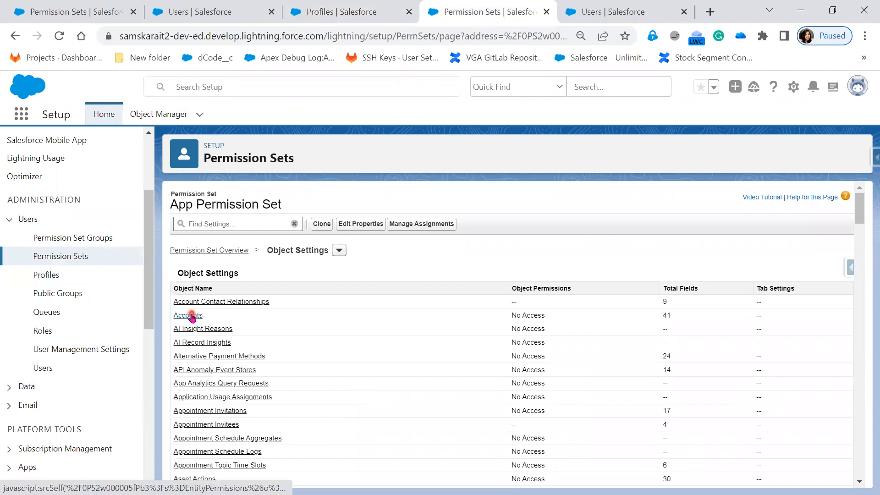
{"action": "left_click", "coordinate": [193, 315]}
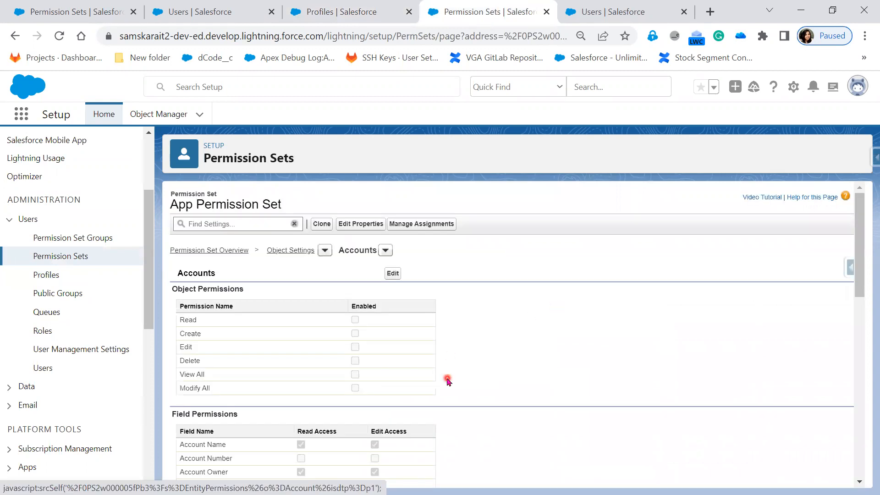
{"action": "left_click", "coordinate": [393, 273]}
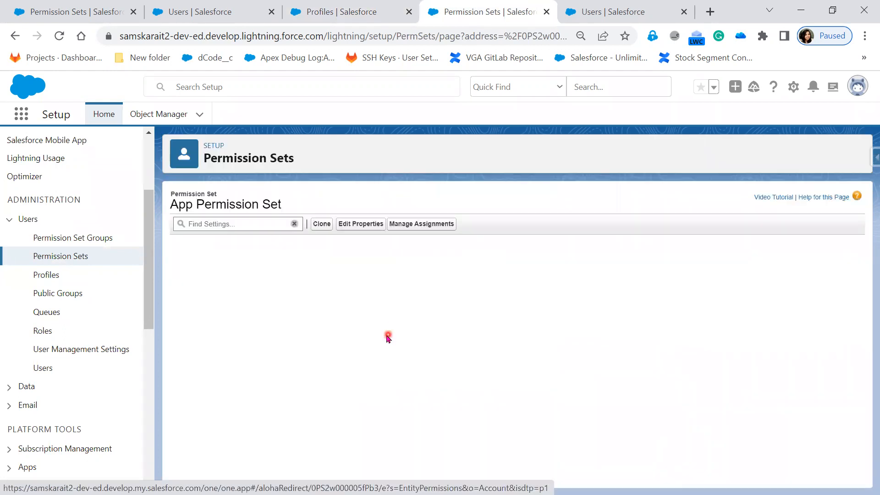
{"action": "left_click", "coordinate": [356, 339]}
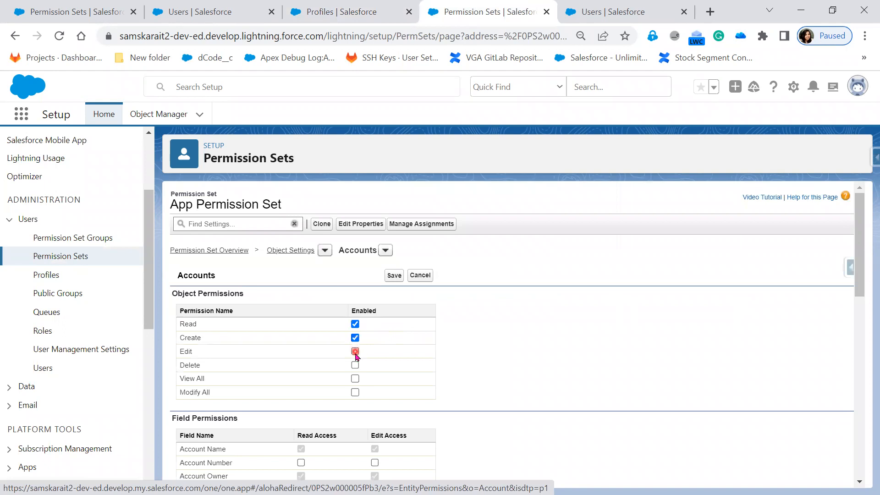
{"action": "left_click", "coordinate": [392, 276]}
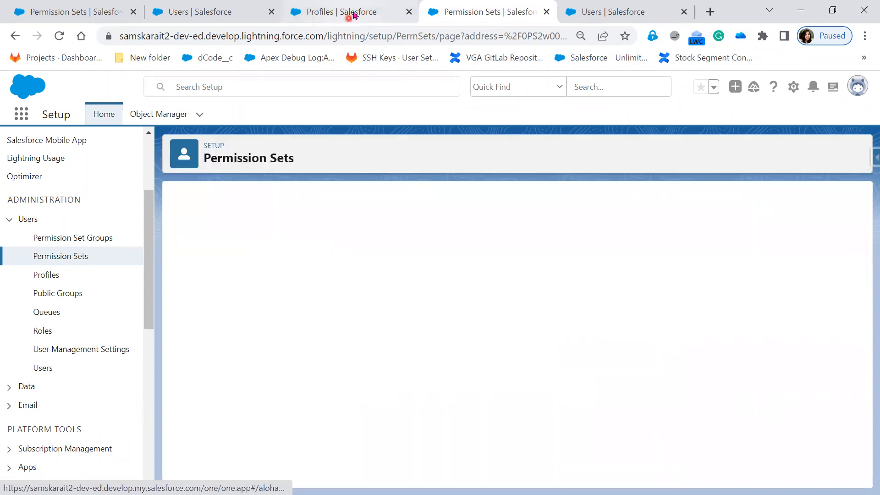
Step: Compare the Accounts access with the profile, enable Delete, View All and Modify All for Accounts in the App Permission Set, and save
{"action": "left_click", "coordinate": [353, 13]}
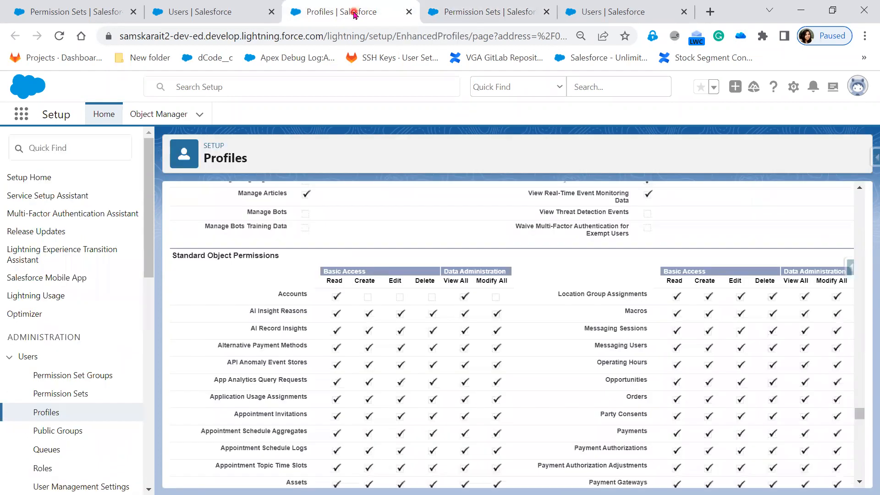
{"action": "left_click", "coordinate": [457, 16]}
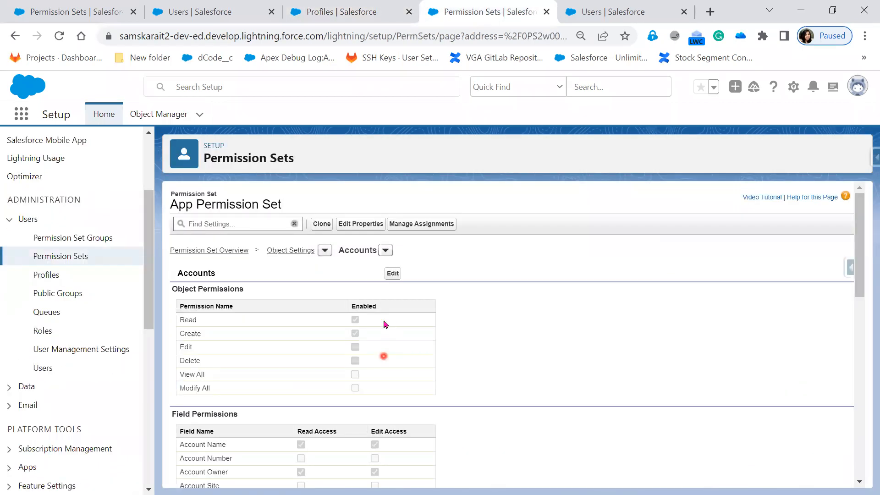
{"action": "left_click", "coordinate": [393, 274]}
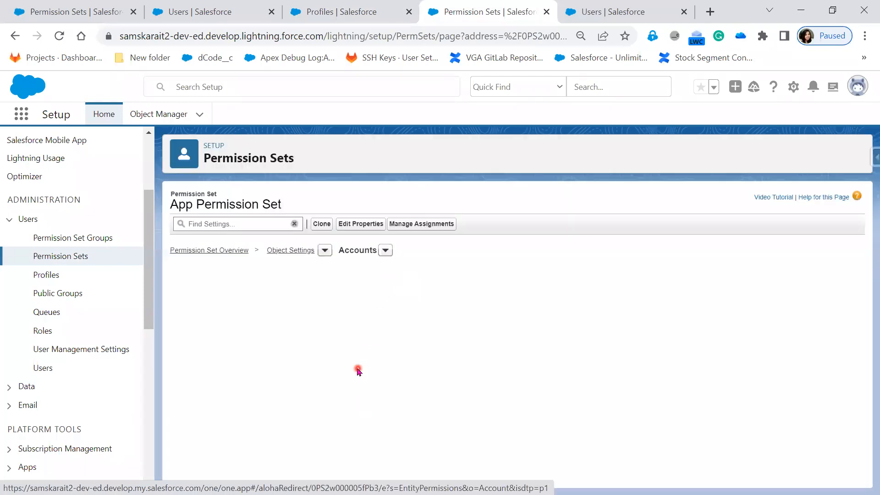
{"action": "left_click", "coordinate": [355, 365]}
{"action": "left_click", "coordinate": [355, 379]}
{"action": "left_click", "coordinate": [356, 393]}
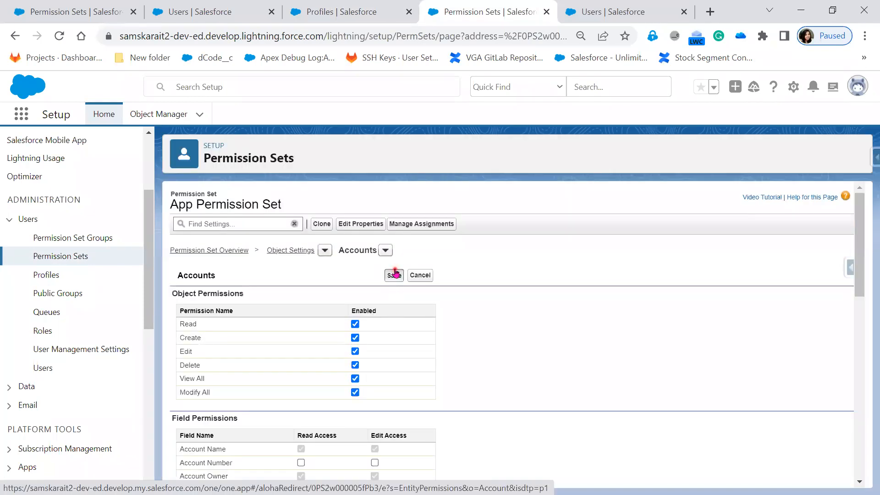
{"action": "left_click", "coordinate": [394, 274]}
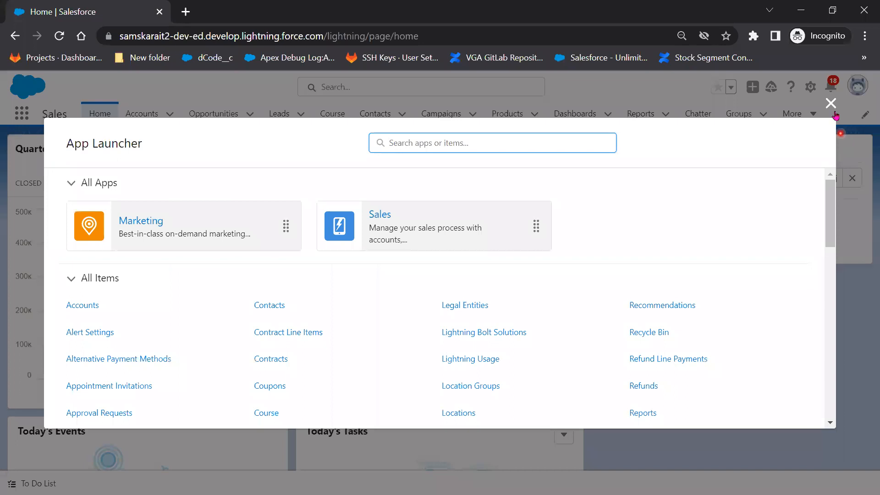
Step: Reload the home page in the user's incognito session and look through all apps and items in the App Launcher
{"action": "left_click", "coordinate": [832, 107]}
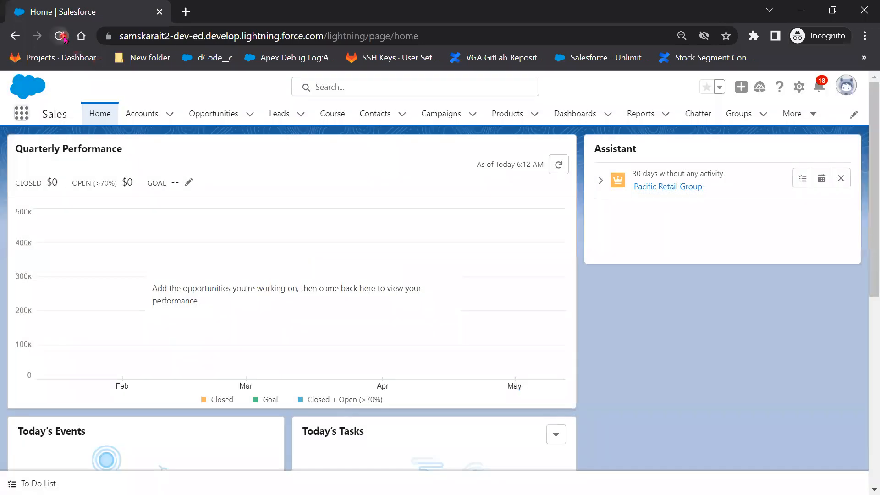
{"action": "left_click", "coordinate": [63, 37]}
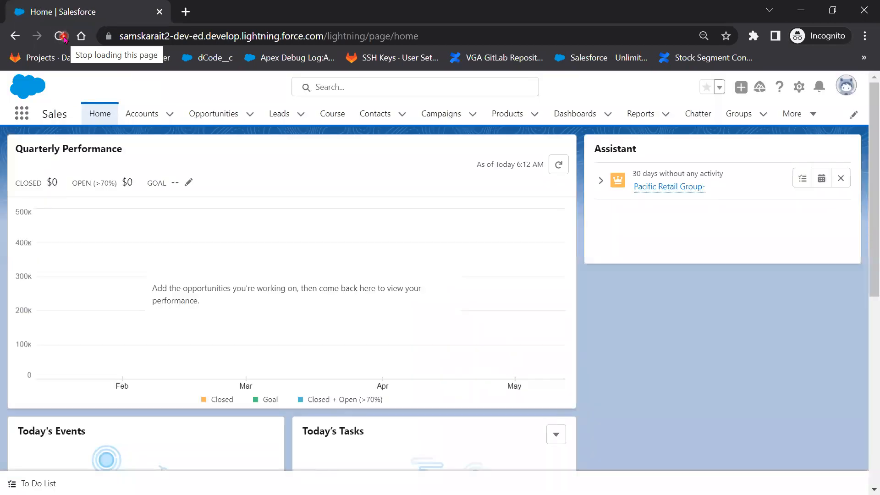
{"action": "left_click", "coordinate": [63, 38]}
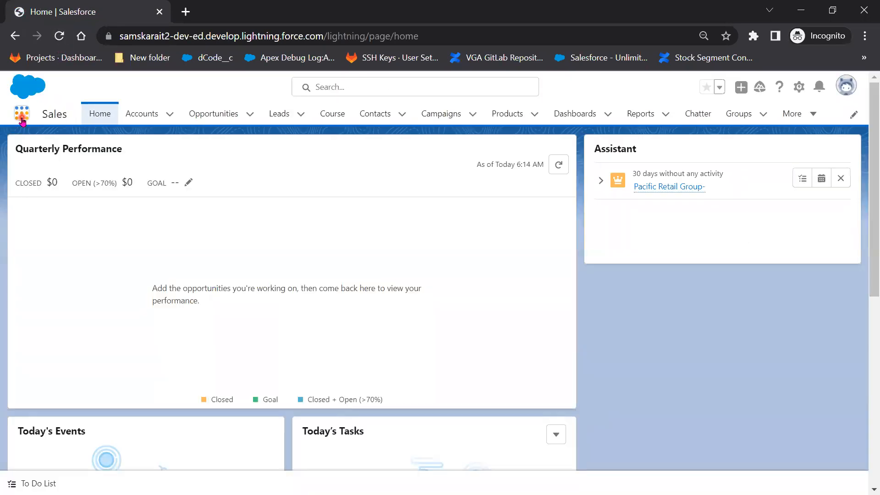
{"action": "left_click", "coordinate": [21, 114]}
{"action": "left_click", "coordinate": [34, 234]}
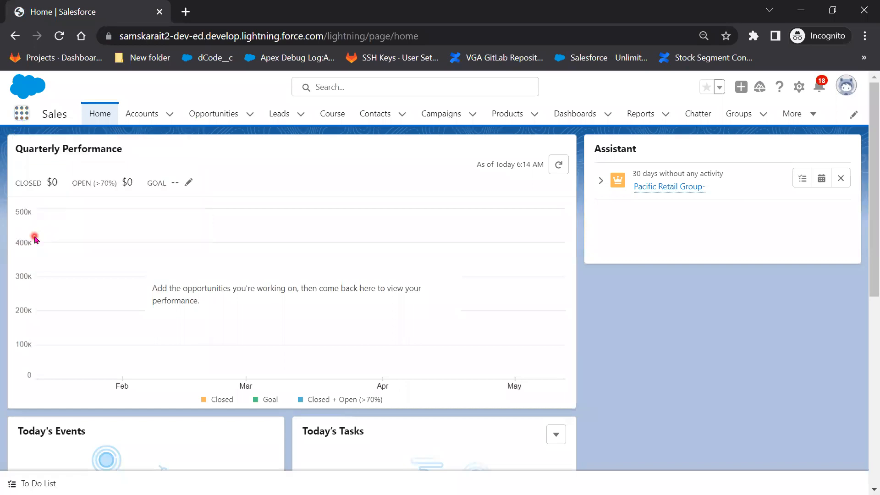
{"action": "scroll", "coordinate": [466, 306], "scroll_direction": "down", "scroll_amount": 1}
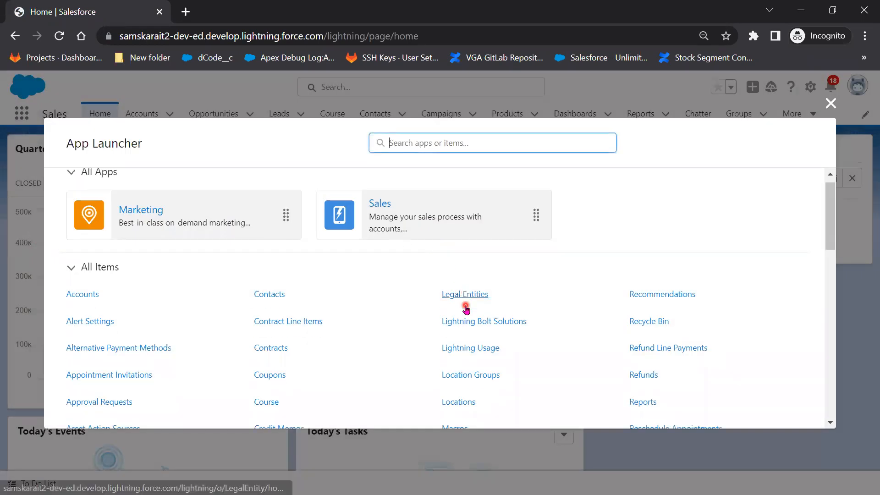
{"action": "scroll", "coordinate": [466, 308], "scroll_direction": "down", "scroll_amount": 14}
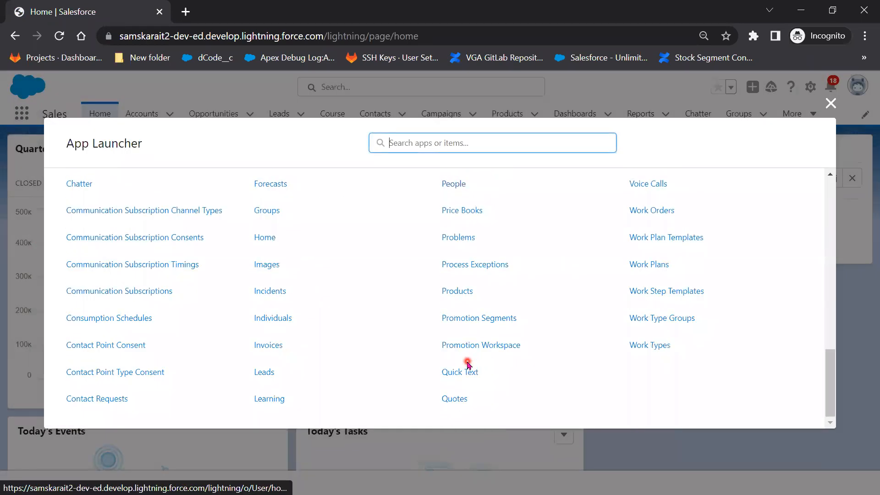
{"action": "scroll", "coordinate": [467, 364], "scroll_direction": "up", "scroll_amount": 15}
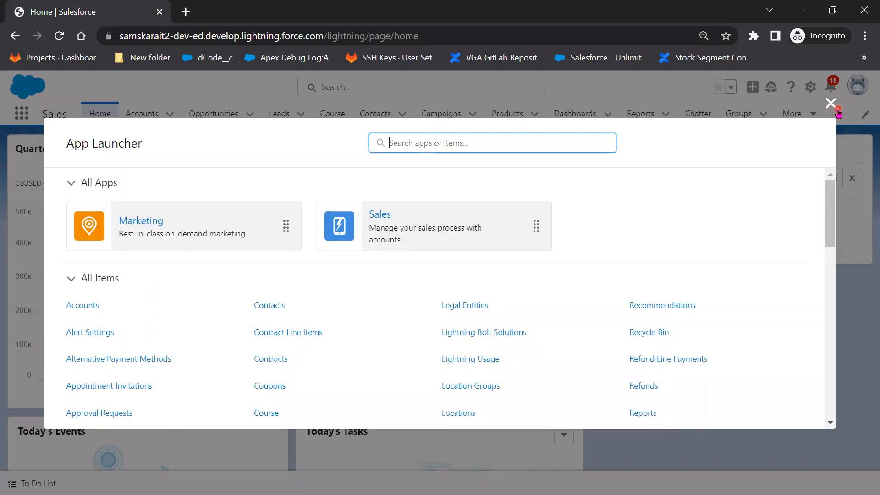
{"action": "left_click", "coordinate": [831, 104]}
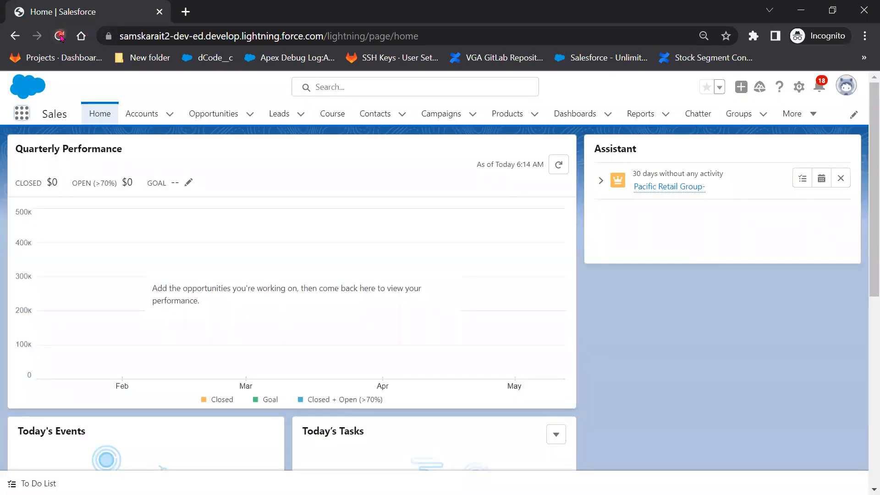
Step: Reload the incognito home page with the developer tools open and check the available apps in the App Launcher again
{"action": "left_click", "coordinate": [59, 35]}
{"action": "right_click", "coordinate": [227, 144]}
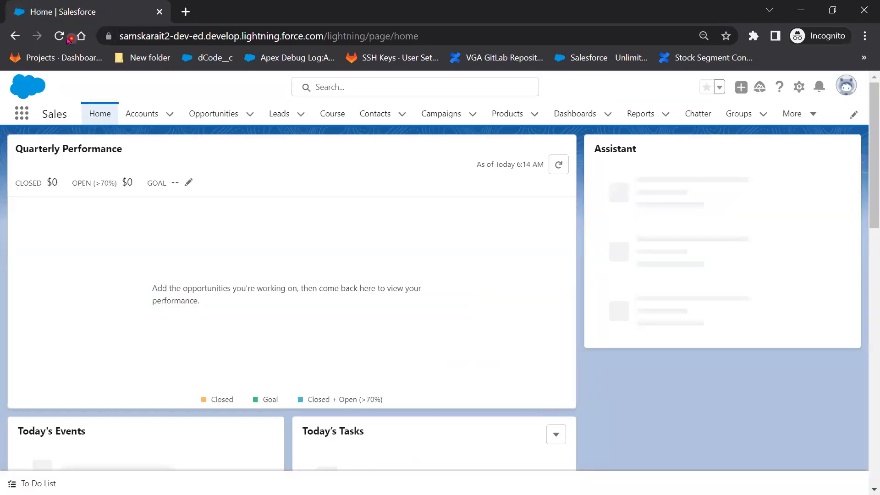
{"action": "key", "text": "F12"}
{"action": "right_click", "coordinate": [68, 39]}
{"action": "left_click", "coordinate": [94, 89]}
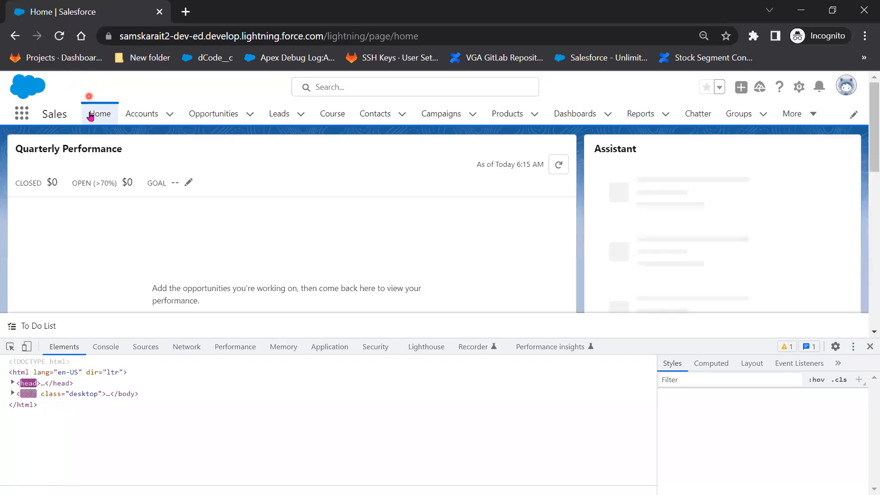
{"action": "left_click", "coordinate": [24, 120]}
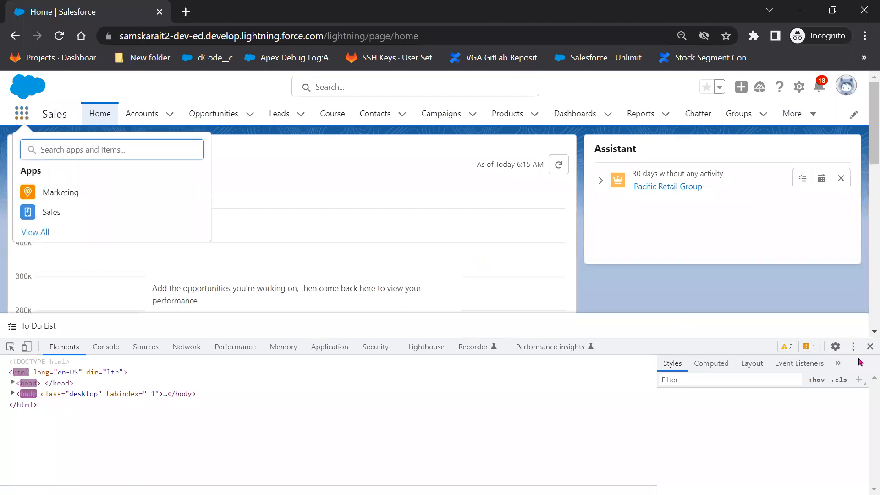
Step: Close the developer tools and view all apps available in the App Launcher of the incognito session
{"action": "key", "text": "F12"}
{"action": "left_click", "coordinate": [27, 232]}
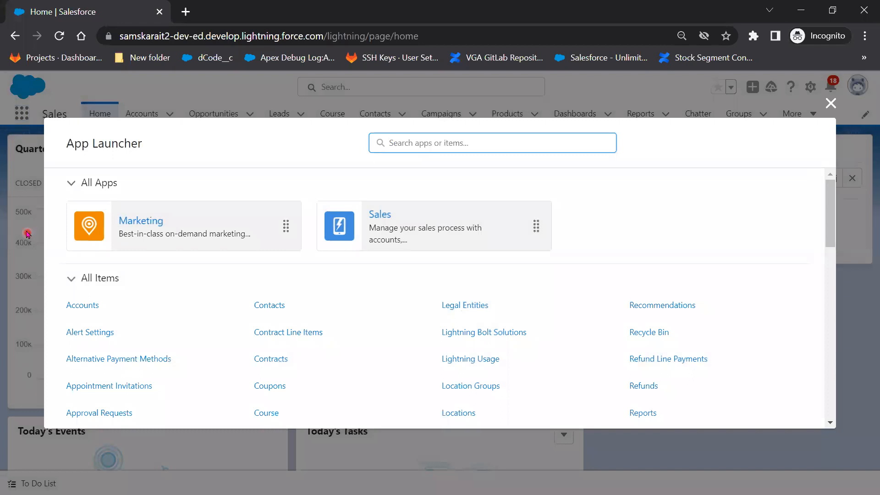
{"action": "left_click", "coordinate": [829, 104]}
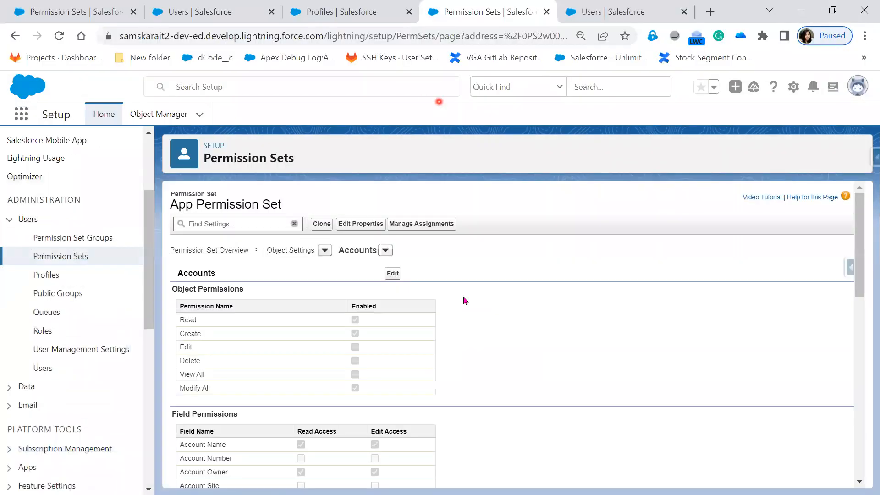
Step: Reopen the App Permission Set from the Permission Sets list in the admin window and review its Assigned Apps
{"action": "left_click", "coordinate": [461, 353]}
{"action": "left_click", "coordinate": [45, 256]}
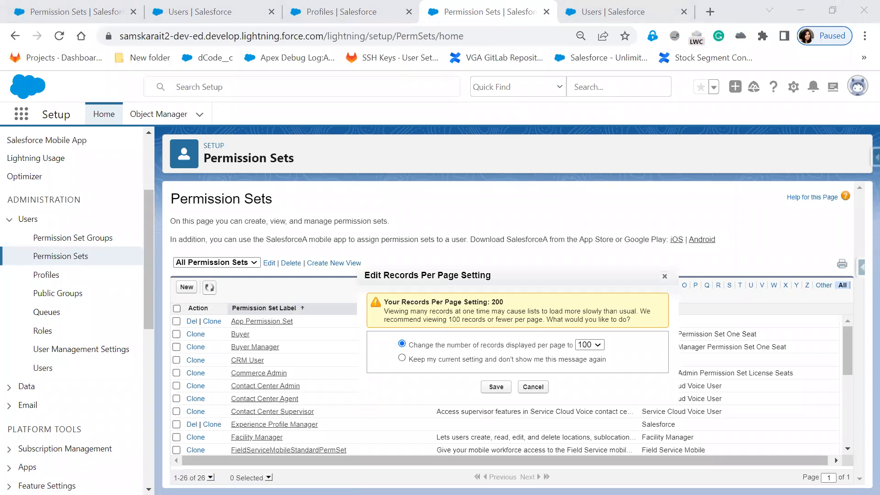
{"action": "left_click", "coordinate": [533, 386]}
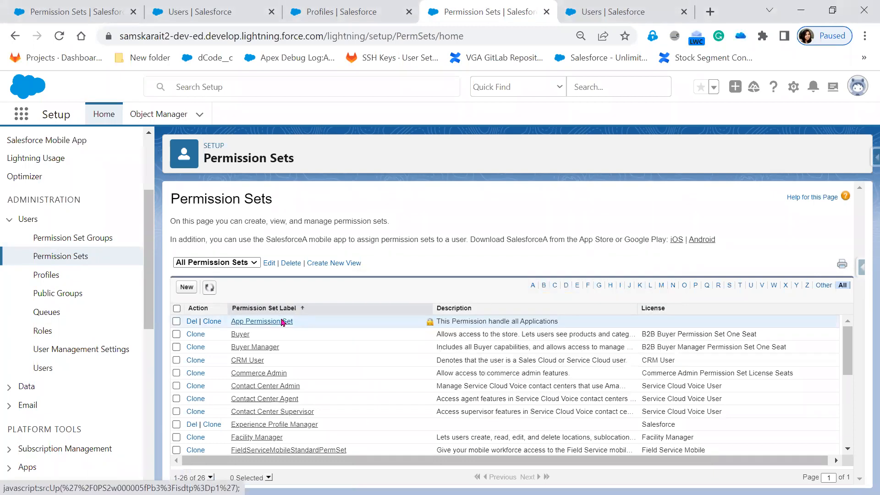
{"action": "left_click", "coordinate": [285, 322]}
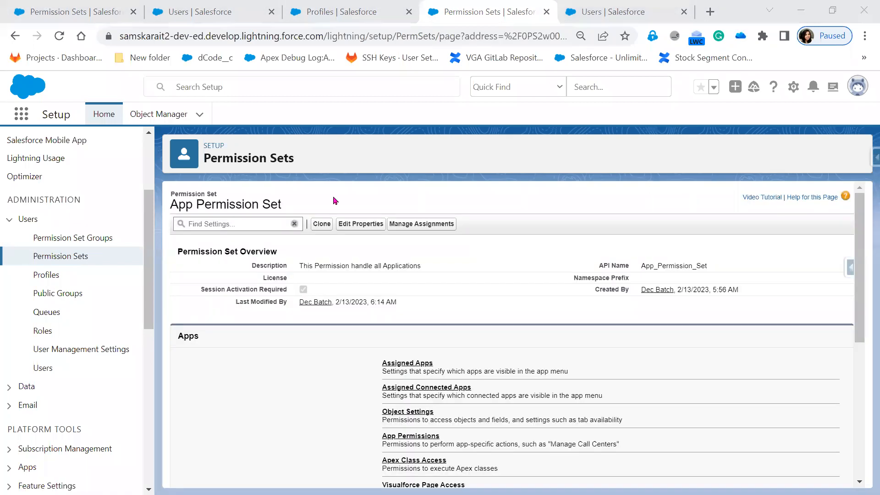
{"action": "scroll", "coordinate": [504, 395], "scroll_direction": "down", "scroll_amount": 3}
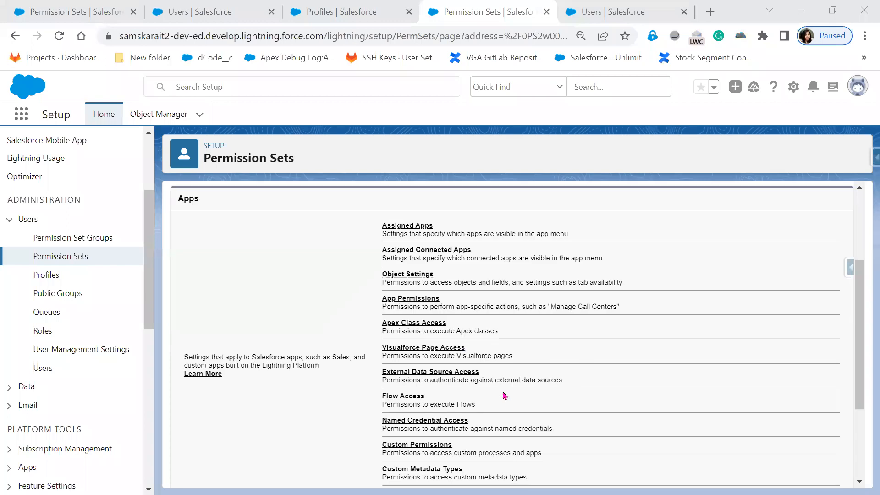
{"action": "left_click", "coordinate": [415, 227]}
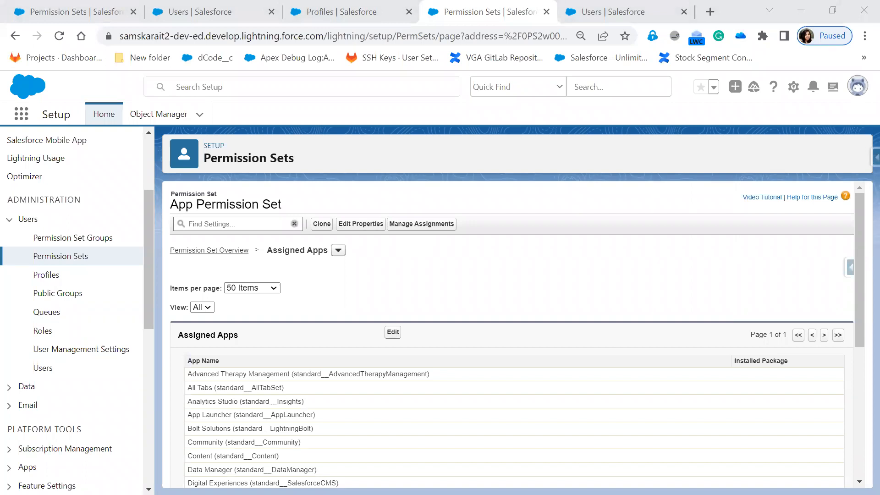
{"action": "scroll", "coordinate": [387, 427], "scroll_direction": "down", "scroll_amount": 5}
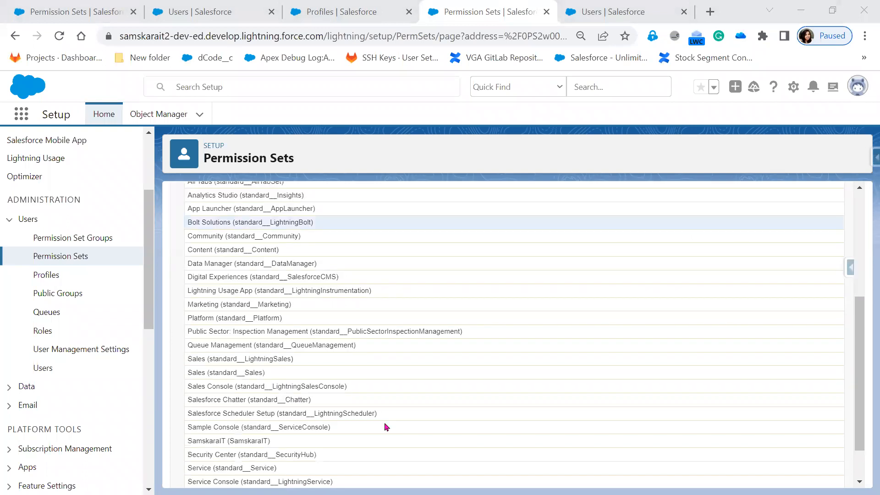
{"action": "scroll", "coordinate": [514, 334], "scroll_direction": "down", "scroll_amount": 2}
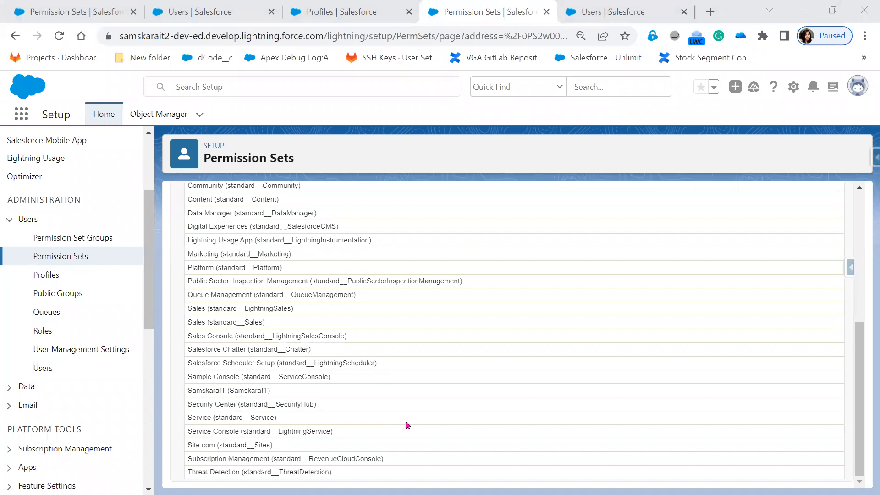
{"action": "scroll", "coordinate": [384, 460], "scroll_direction": "up", "scroll_amount": 6}
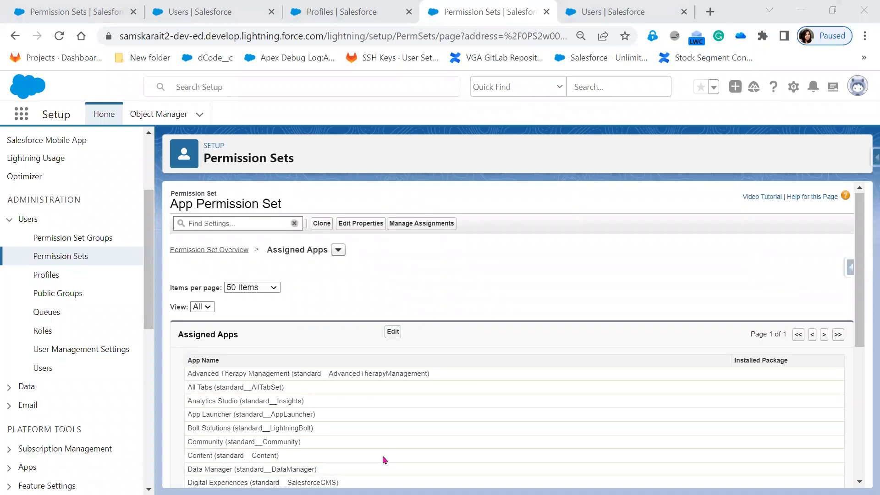
Step: Return to the permission set overview and disable Session Activation Required in the App Permission Set's properties, then save
{"action": "left_click", "coordinate": [208, 251]}
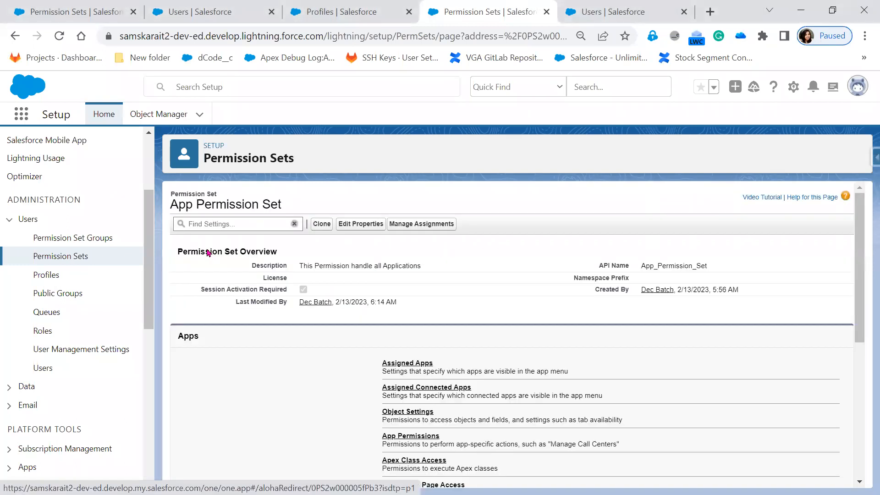
{"action": "left_click", "coordinate": [352, 227]}
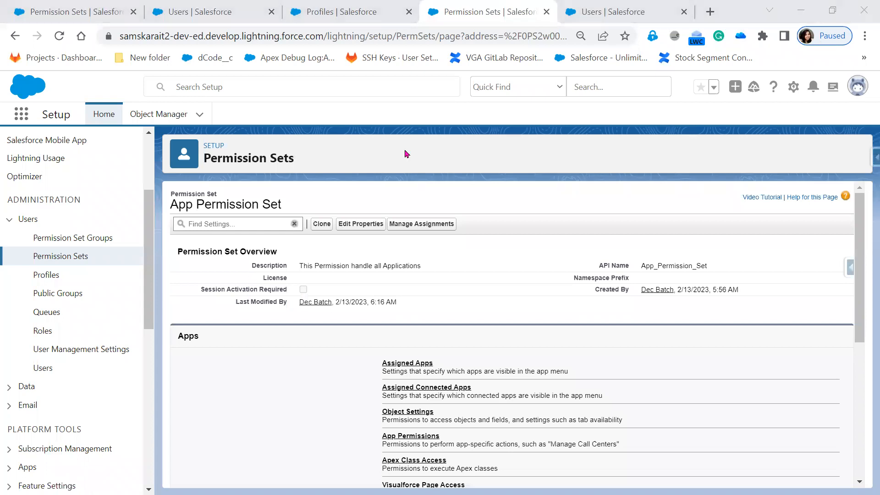
Step: Reload the home page in the user's incognito session and list all apps in the App Launcher
{"action": "key", "text": "alt+Tab"}
{"action": "left_click", "coordinate": [60, 37]}
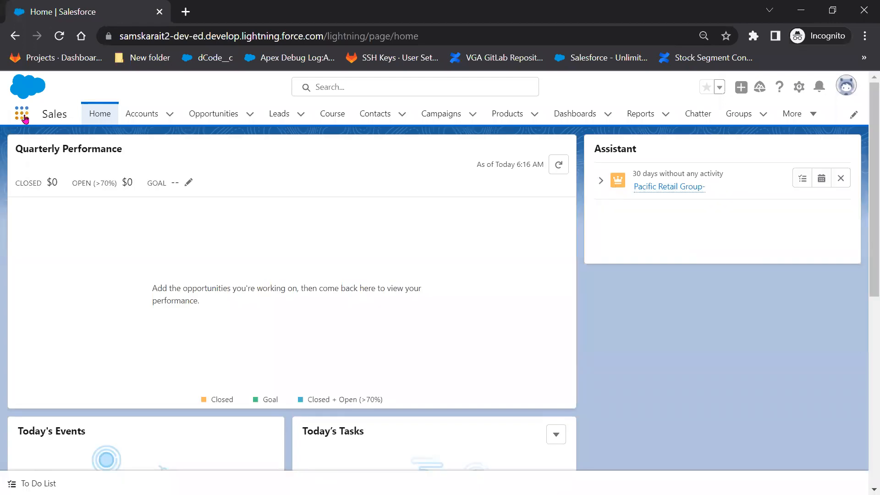
{"action": "left_click", "coordinate": [24, 119]}
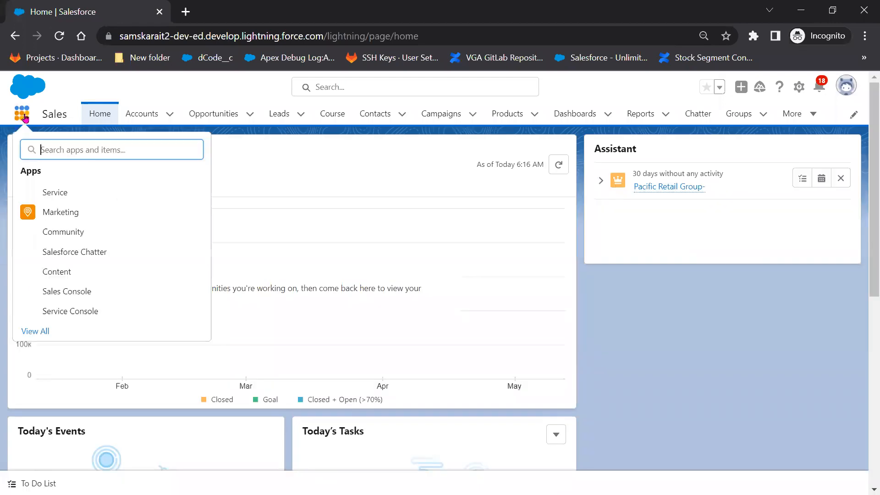
{"action": "left_click", "coordinate": [37, 331]}
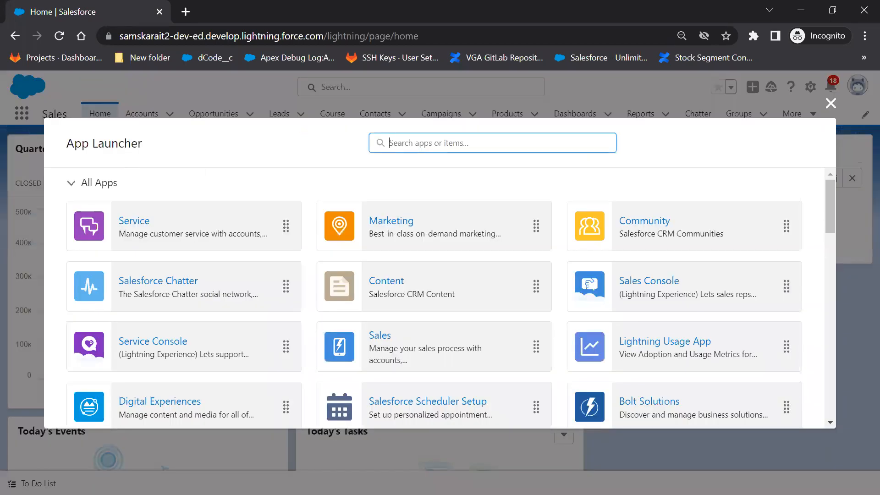
Step: Review the App Permission Set's overview and its Session Activation Required property in the admin window, leaving the properties unedited
{"action": "key", "text": "alt+Tab"}
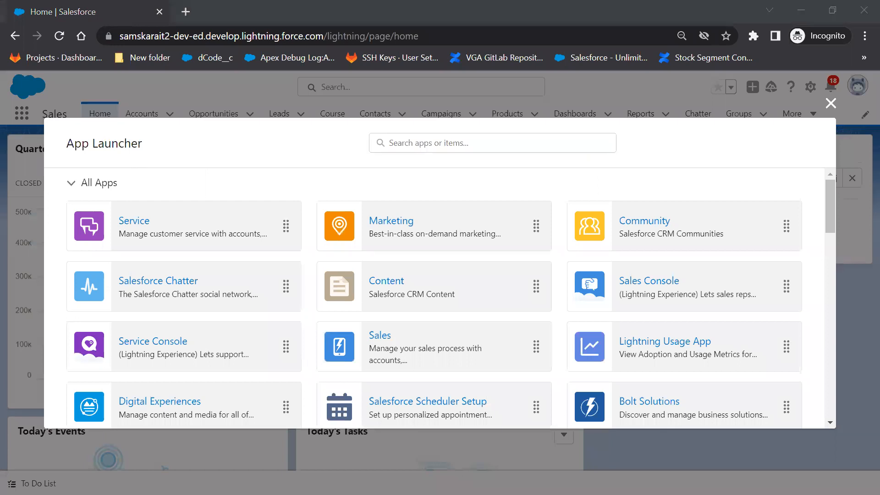
{"action": "key", "text": "alt+Tab"}
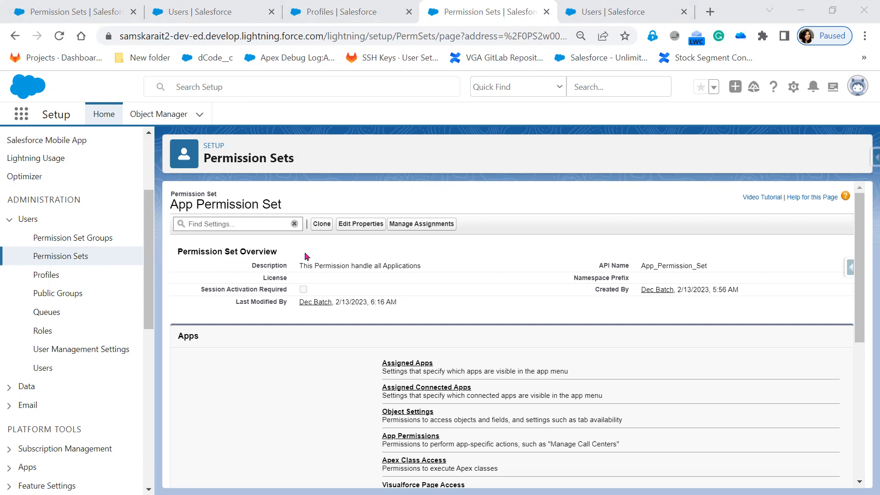
{"action": "left_click_drag", "start_coordinate": [300, 265], "coordinate": [308, 266]}
{"action": "left_click_drag", "start_coordinate": [430, 270], "coordinate": [431, 298]}
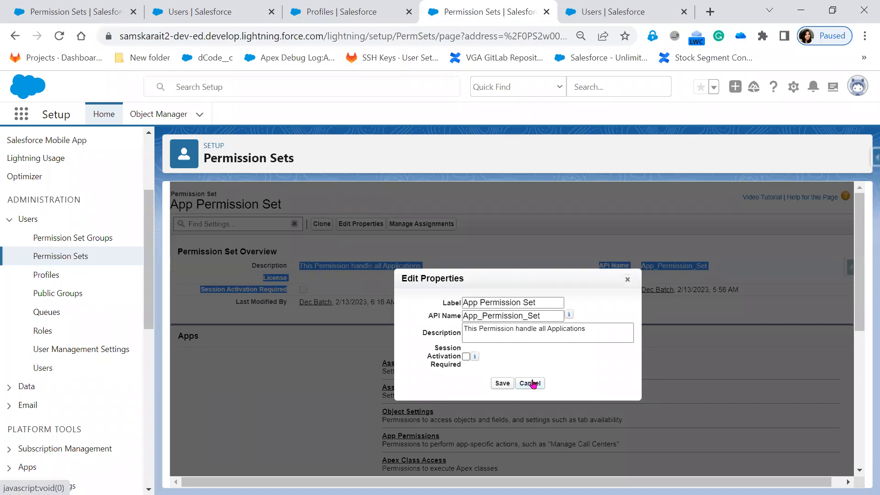
{"action": "left_click", "coordinate": [627, 280]}
Step: Switch back to the incognito session and look through the apps and items in the App Launcher
{"action": "key", "text": "alt+Tab"}
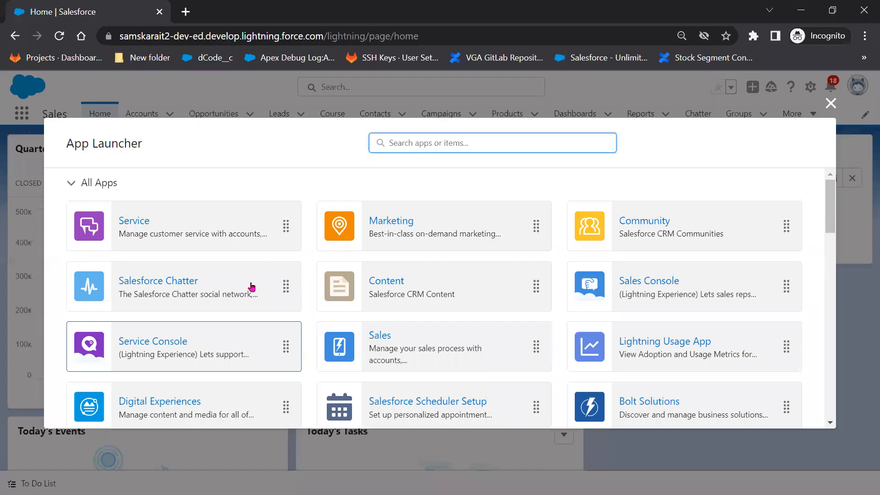
{"action": "scroll", "coordinate": [301, 282], "scroll_direction": "down", "scroll_amount": 4}
{"action": "scroll", "coordinate": [173, 243], "scroll_direction": "up", "scroll_amount": 5}
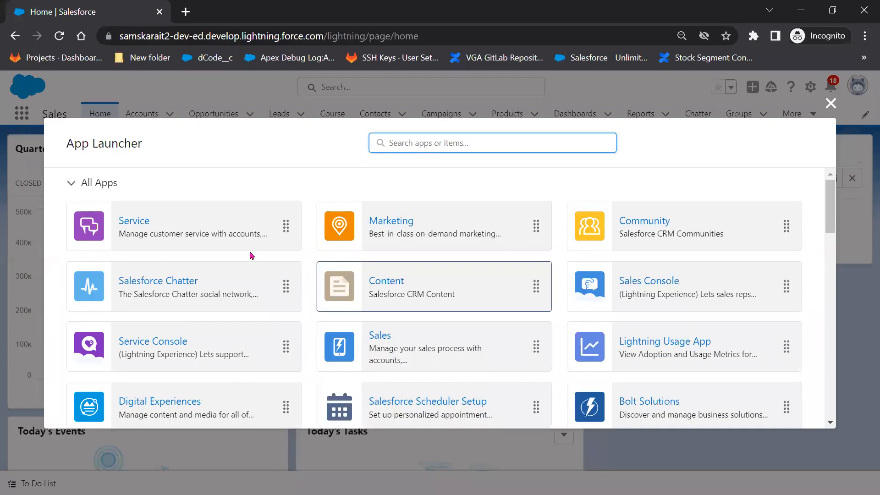
{"action": "scroll", "coordinate": [510, 356], "scroll_direction": "down", "scroll_amount": 4}
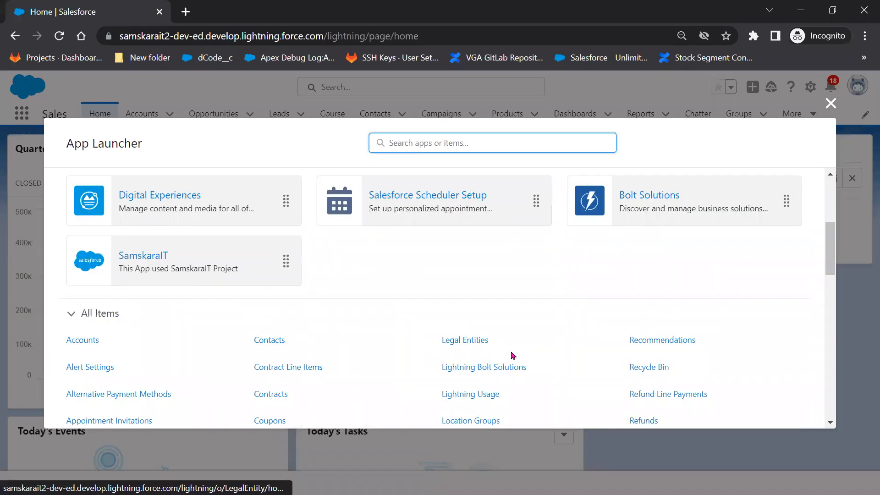
{"action": "scroll", "coordinate": [138, 206], "scroll_direction": "down", "scroll_amount": 3}
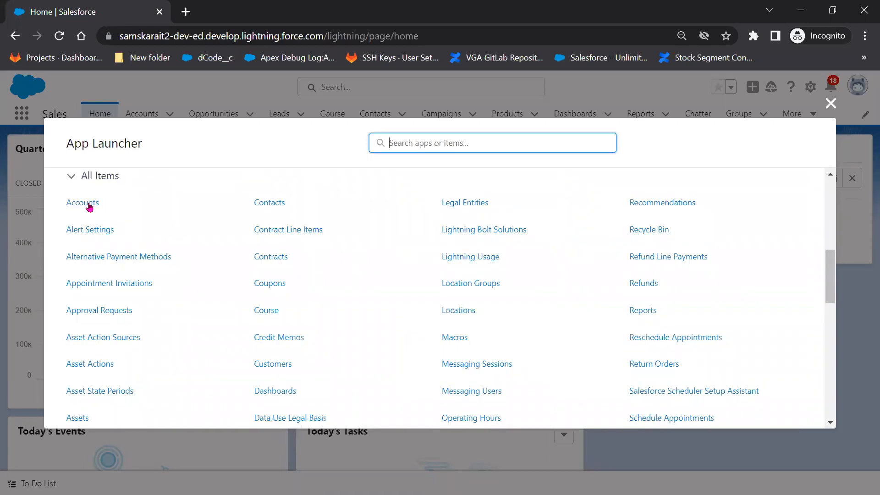
Step: Open the Infosys account from the Accounts item and check which record actions are available
{"action": "left_click", "coordinate": [84, 203]}
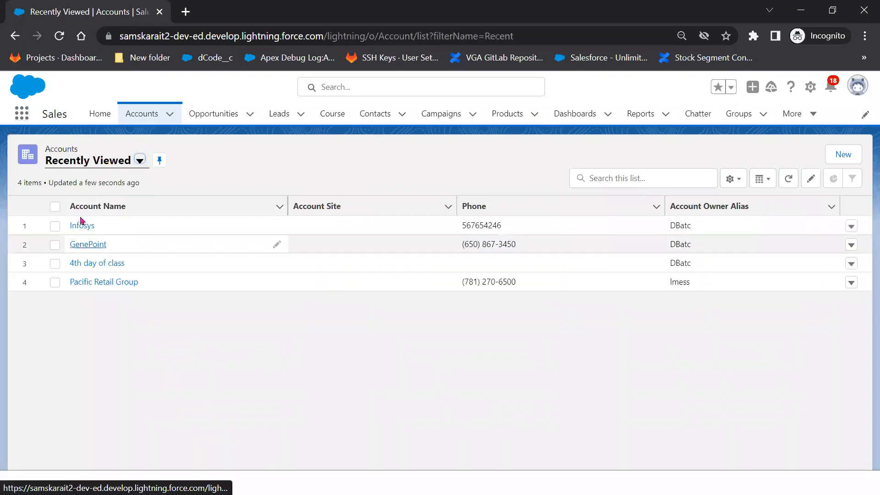
{"action": "left_click", "coordinate": [80, 231]}
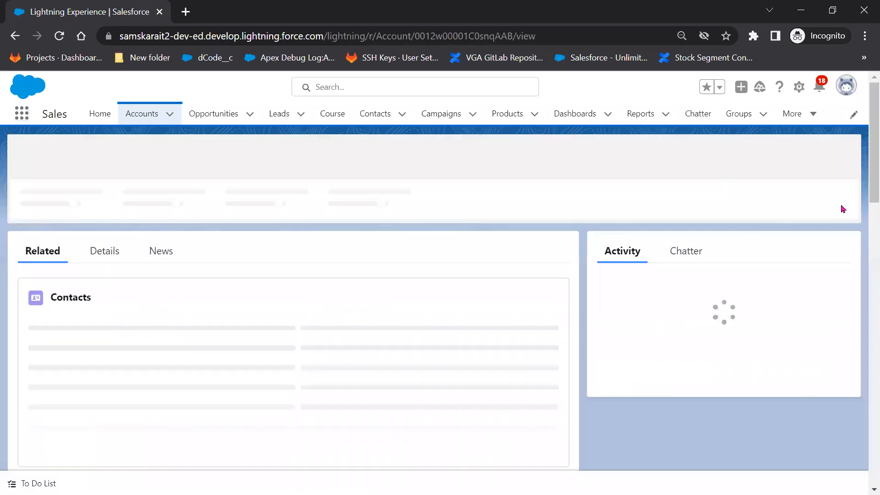
{"action": "left_click", "coordinate": [840, 156]}
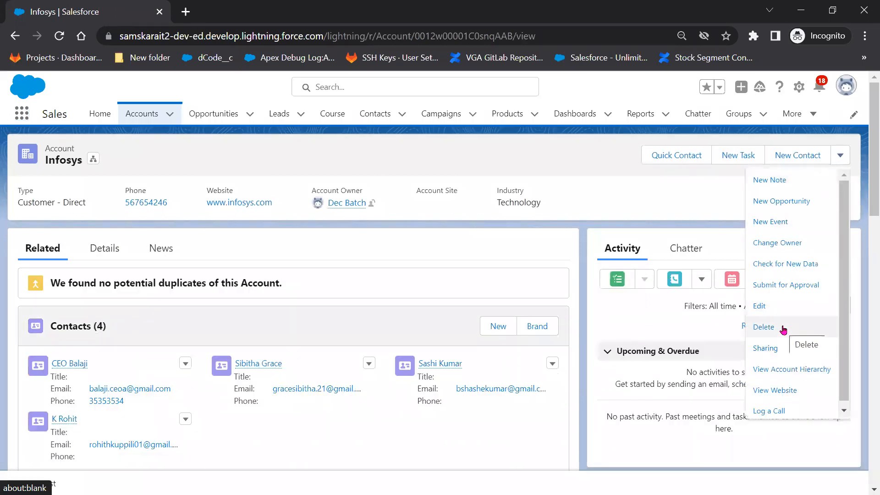
Step: Delete the account "4th day of class" from its record page as the user
{"action": "left_click", "coordinate": [156, 116]}
{"action": "left_click", "coordinate": [97, 264]}
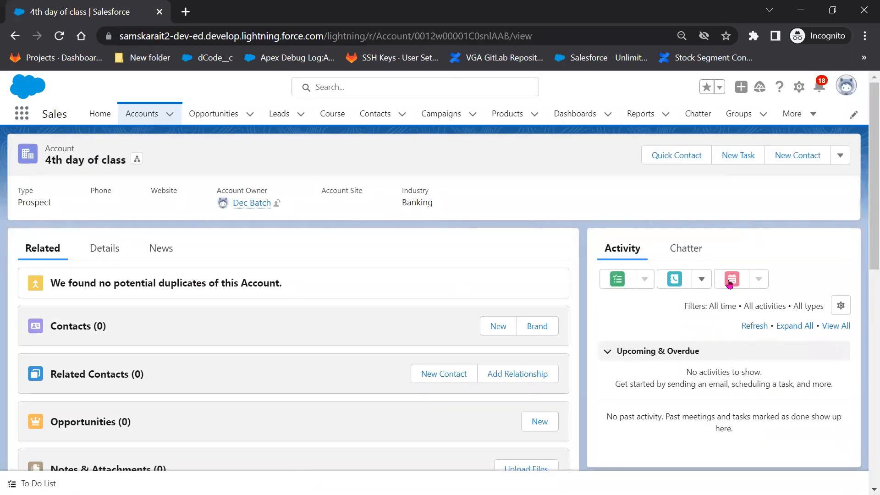
{"action": "left_click", "coordinate": [841, 157]}
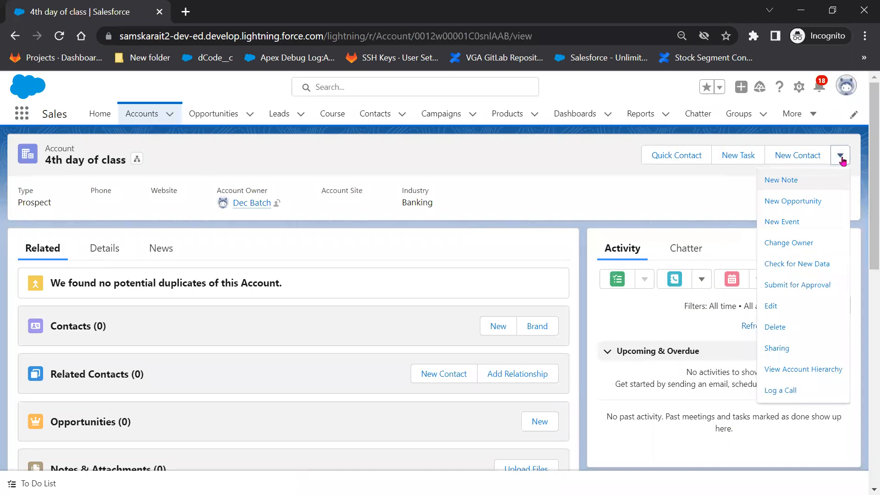
{"action": "left_click", "coordinate": [775, 328]}
{"action": "left_click", "coordinate": [622, 311]}
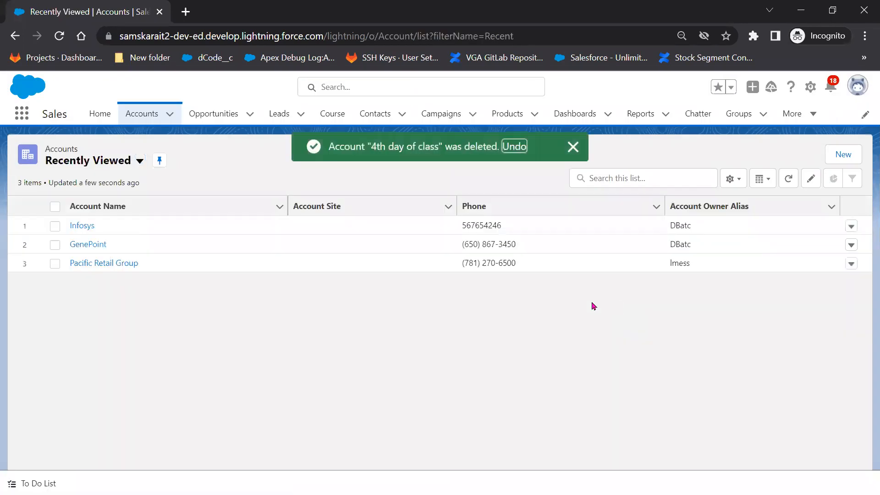
Step: In the admin window, remove all object permissions for Accounts, from Read to Modify All, in the App Permission Set and save
{"action": "left_click", "coordinate": [802, 13]}
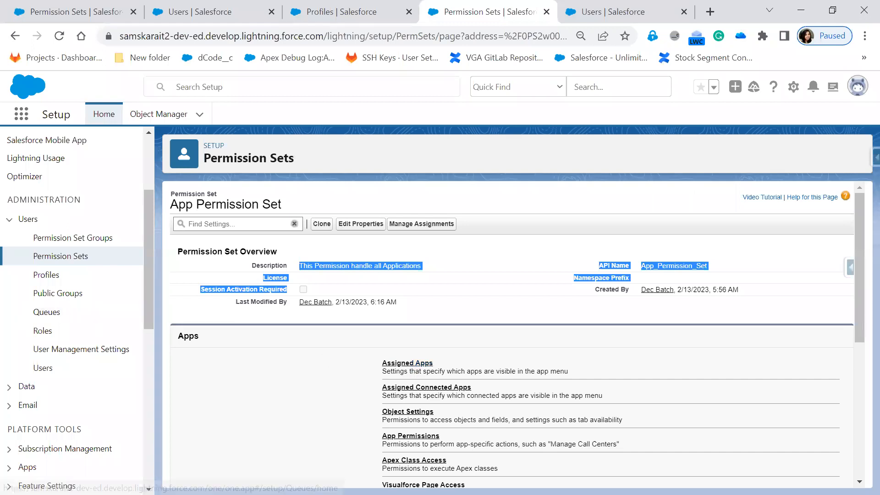
{"action": "left_click", "coordinate": [206, 494]}
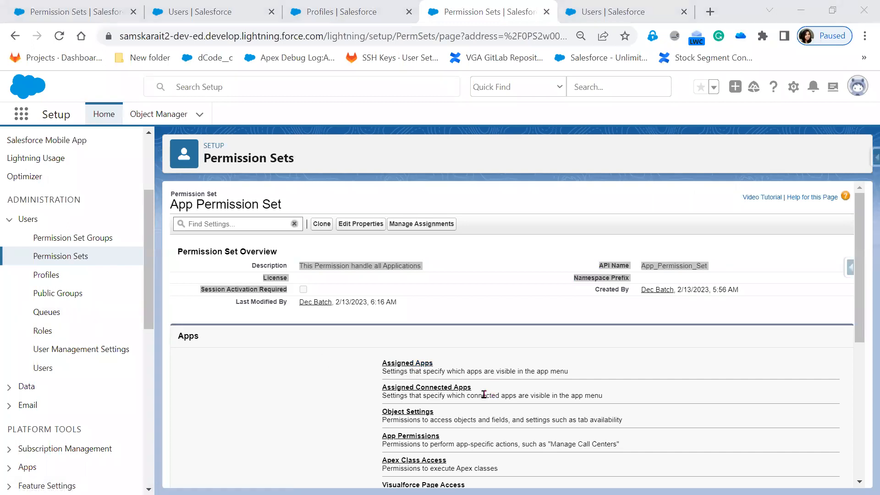
{"action": "left_click", "coordinate": [408, 412]}
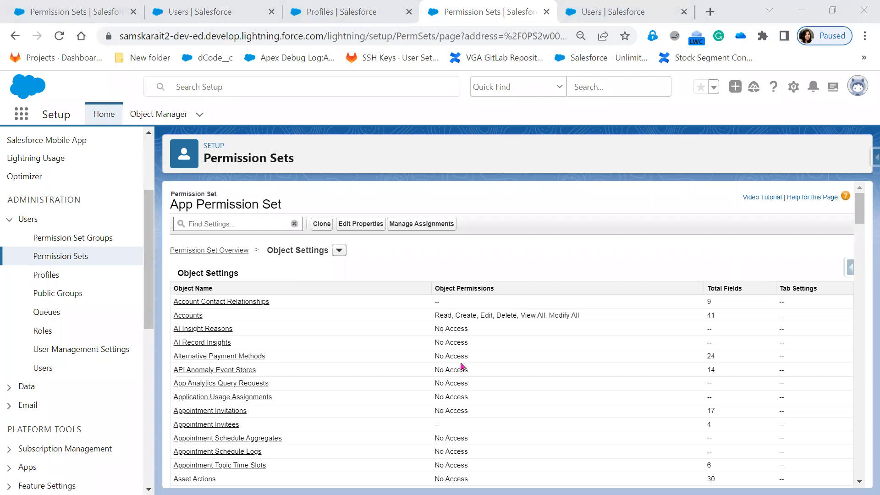
{"action": "left_click", "coordinate": [185, 317]}
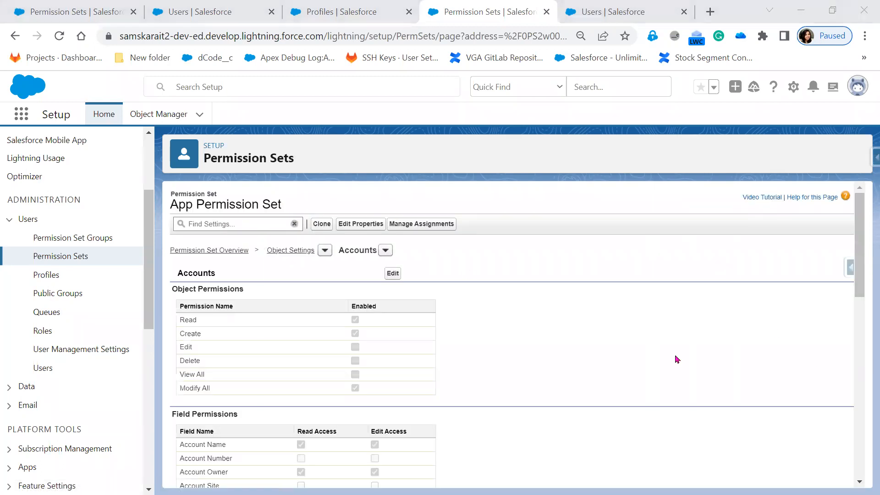
{"action": "left_click", "coordinate": [393, 273]}
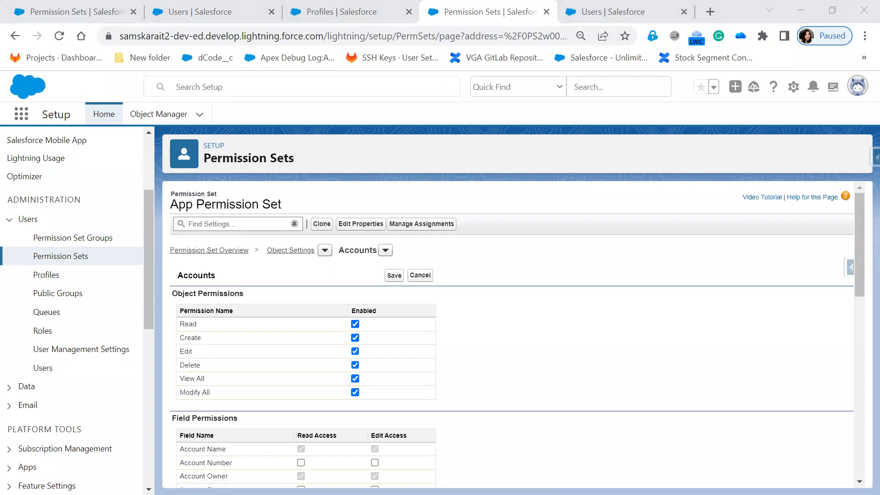
{"action": "left_click", "coordinate": [356, 324]}
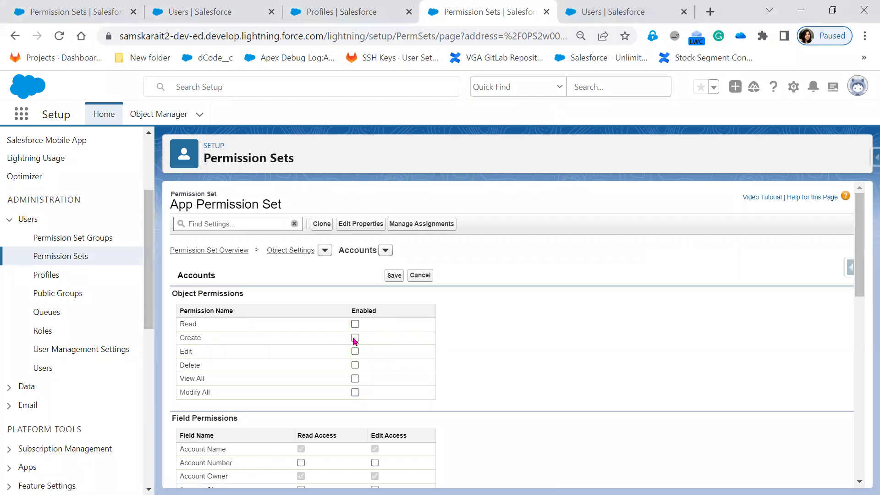
{"action": "left_click", "coordinate": [393, 276]}
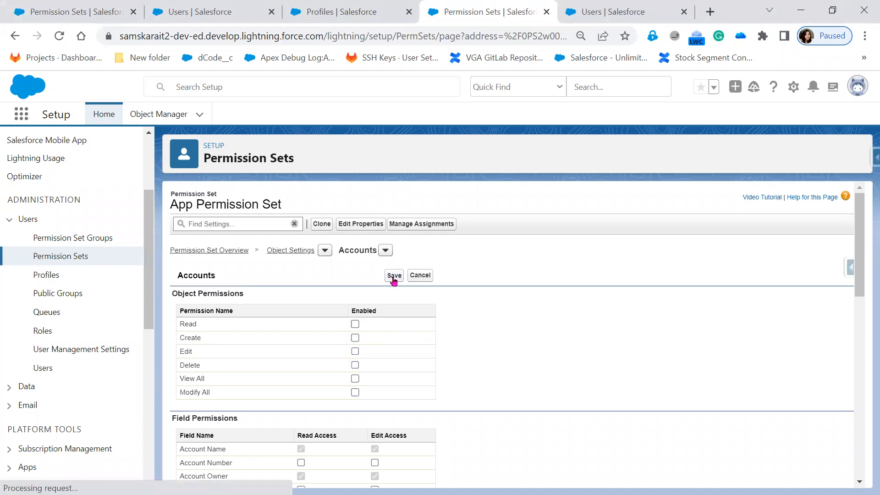
Step: Return to the TATA Sales Admin profile and open it for editing
{"action": "left_click", "coordinate": [355, 18]}
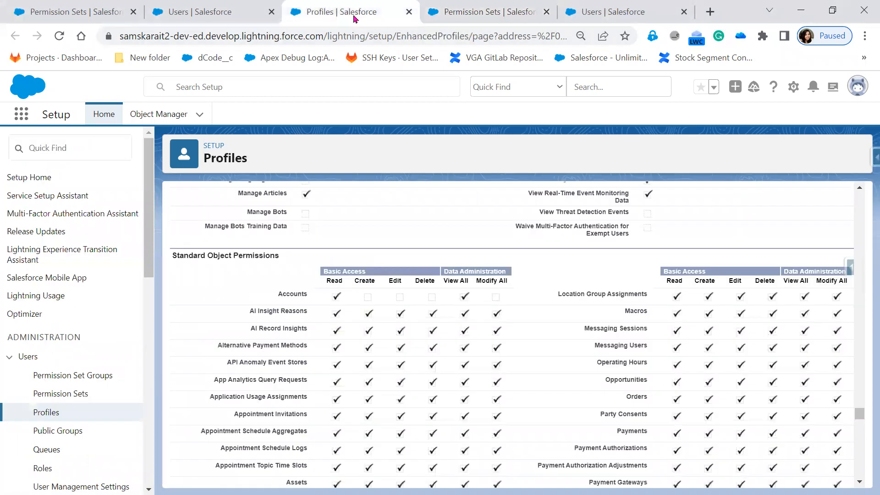
{"action": "scroll", "coordinate": [440, 345], "scroll_direction": "up", "scroll_amount": 4}
{"action": "scroll", "coordinate": [440, 345], "scroll_direction": "up", "scroll_amount": 10}
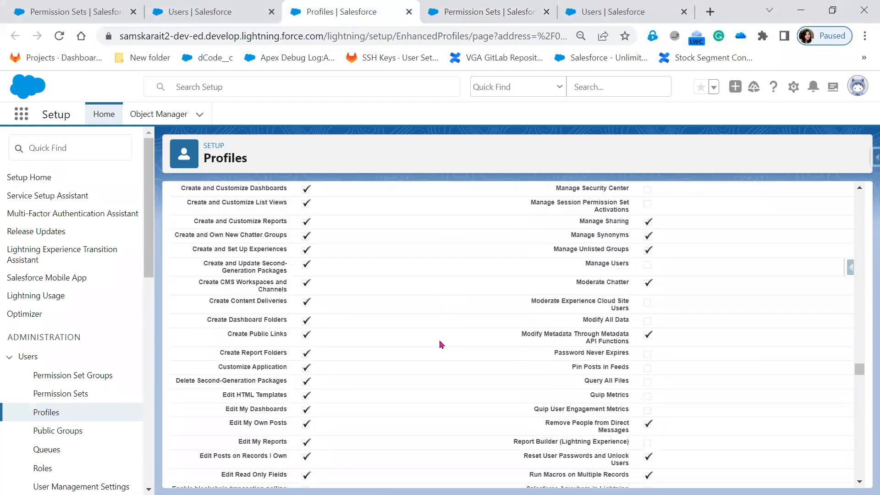
{"action": "scroll", "coordinate": [440, 345], "scroll_direction": "up", "scroll_amount": 5}
{"action": "scroll", "coordinate": [700, 236], "scroll_direction": "up", "scroll_amount": 15}
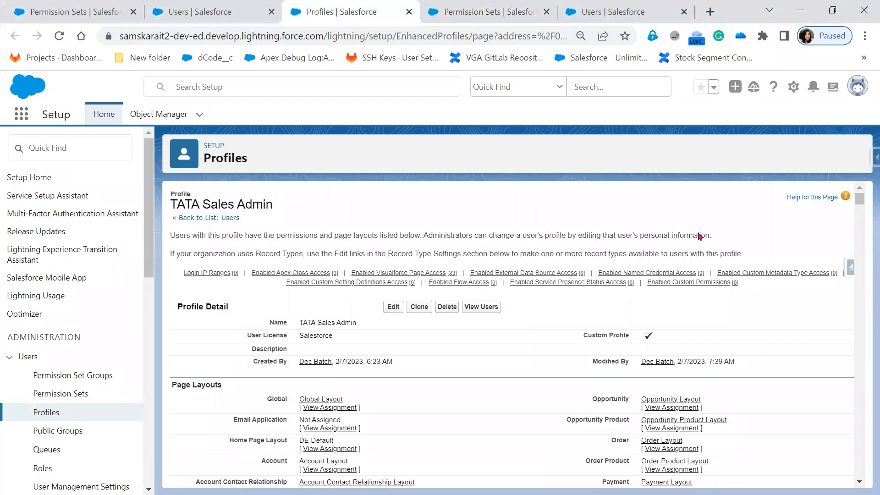
{"action": "left_click", "coordinate": [393, 306]}
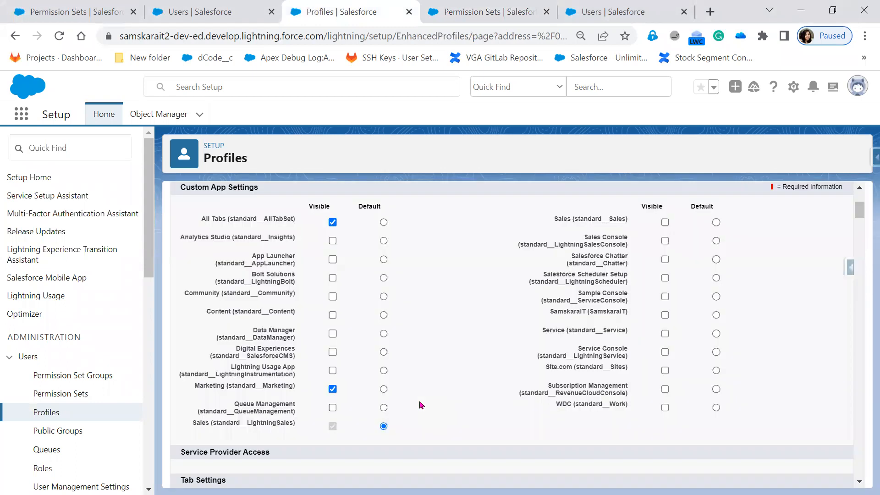
Step: Remove the Edit, Delete, View All and Modify All permissions for Opportunities in the TATA Sales Admin profile and save
{"action": "scroll", "coordinate": [421, 405], "scroll_direction": "down", "scroll_amount": 15}
{"action": "scroll", "coordinate": [420, 405], "scroll_direction": "down", "scroll_amount": 15}
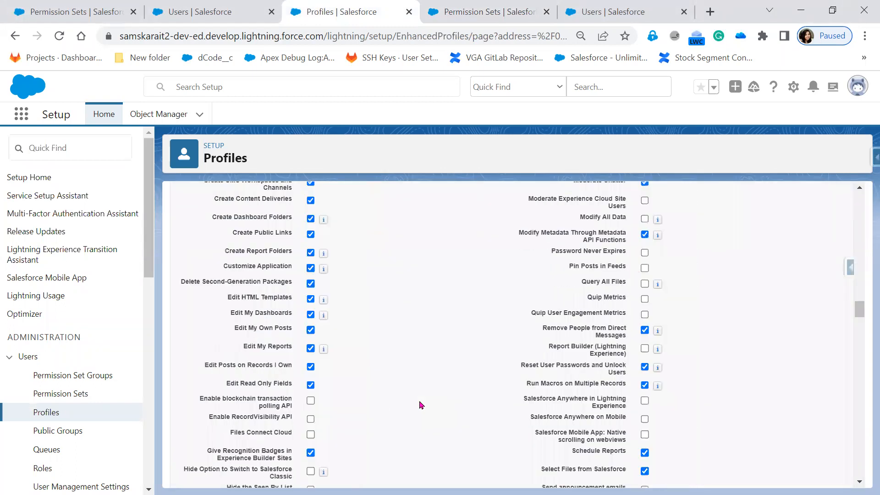
{"action": "scroll", "coordinate": [421, 405], "scroll_direction": "down", "scroll_amount": 10}
{"action": "scroll", "coordinate": [421, 405], "scroll_direction": "down", "scroll_amount": 15}
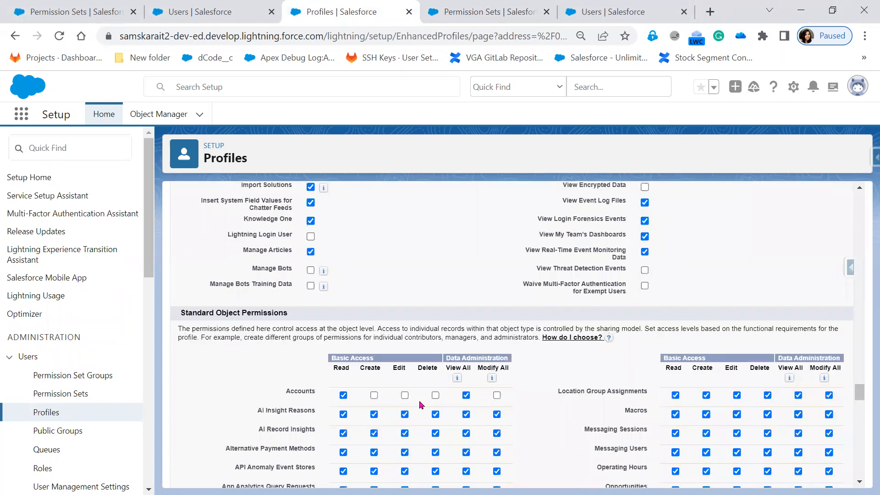
{"action": "scroll", "coordinate": [421, 405], "scroll_direction": "down", "scroll_amount": 5}
{"action": "scroll", "coordinate": [795, 271], "scroll_direction": "up", "scroll_amount": 1}
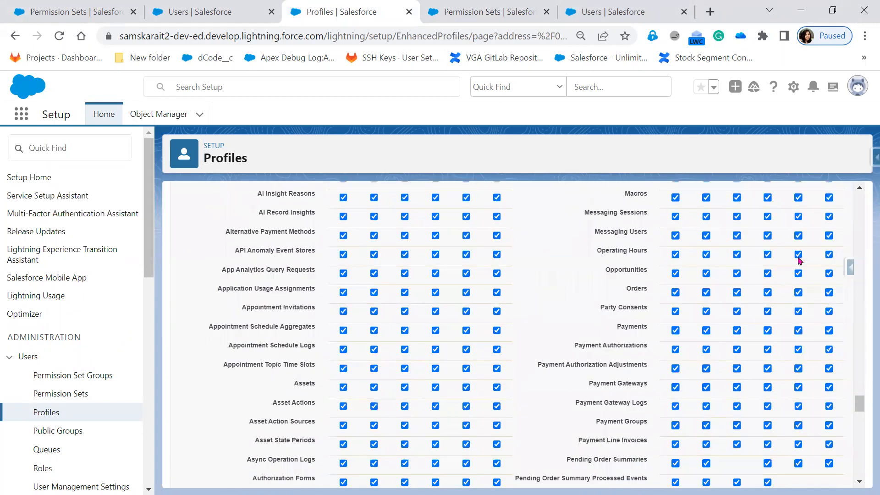
{"action": "scroll", "coordinate": [796, 372], "scroll_direction": "up", "scroll_amount": 1}
{"action": "scroll", "coordinate": [800, 394], "scroll_direction": "up", "scroll_amount": 2}
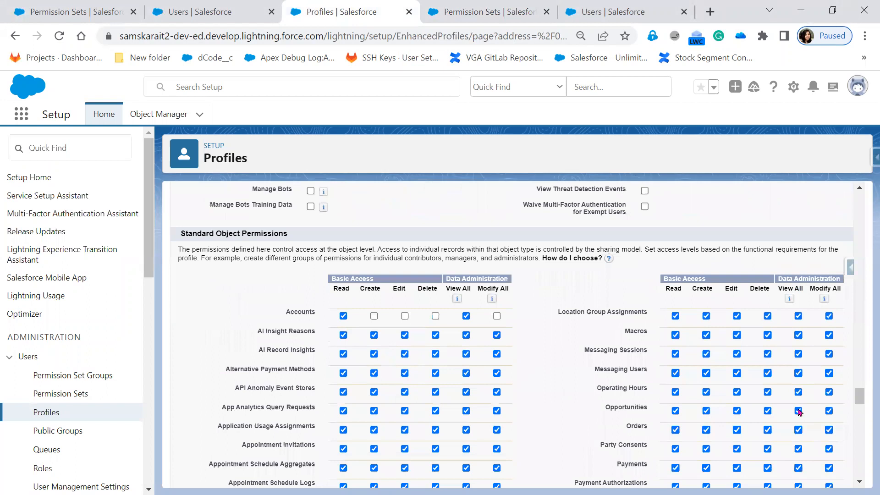
{"action": "left_click", "coordinate": [798, 411]}
{"action": "left_click", "coordinate": [766, 411]}
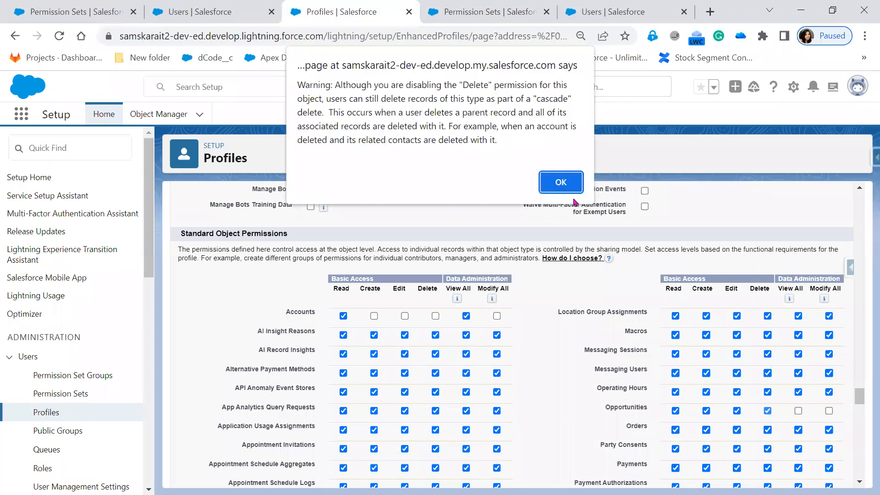
{"action": "key", "text": "Return"}
{"action": "left_click", "coordinate": [737, 413]}
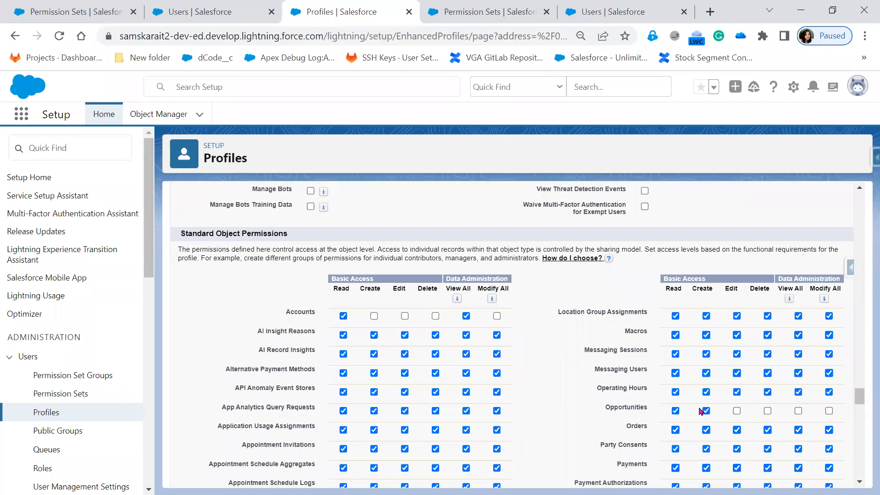
{"action": "scroll", "coordinate": [608, 384], "scroll_direction": "up", "scroll_amount": 10}
{"action": "scroll", "coordinate": [607, 384], "scroll_direction": "up", "scroll_amount": 20}
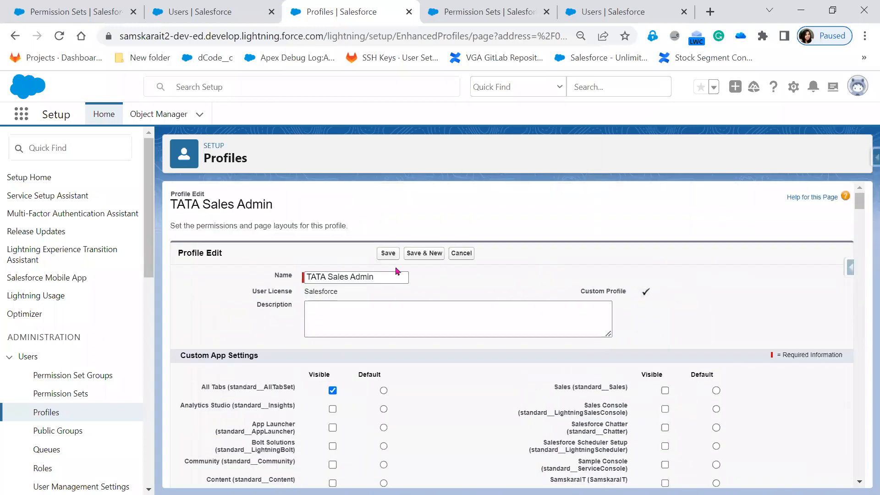
{"action": "left_click", "coordinate": [387, 254]}
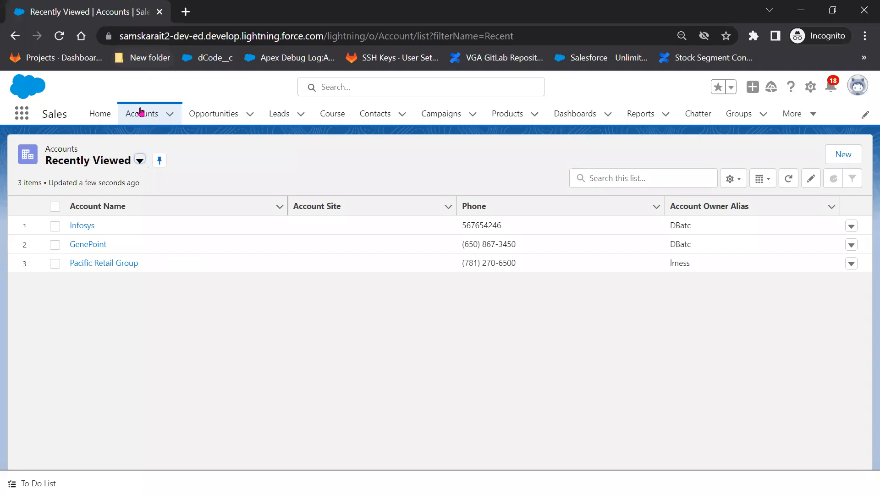
Step: In the incognito session, reload the Opportunities list, open the Pacific Retail Group- opportunity and check its record actions and details
{"action": "left_click", "coordinate": [141, 114]}
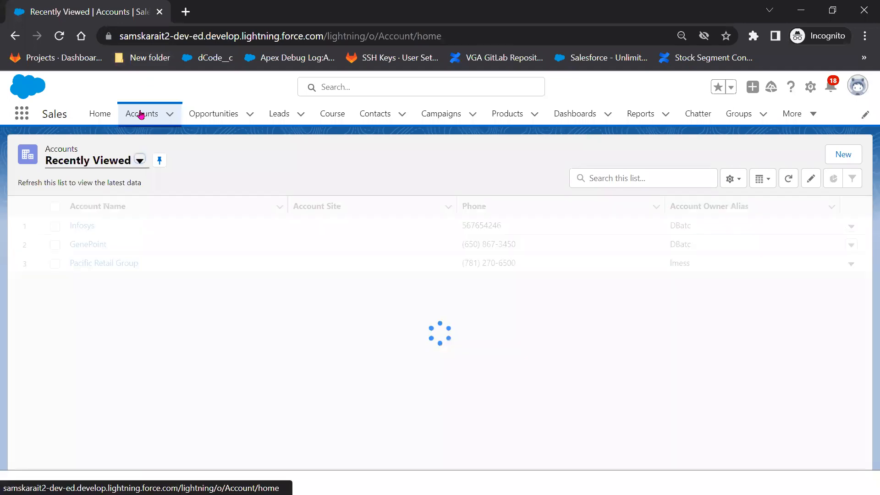
{"action": "left_click", "coordinate": [215, 117]}
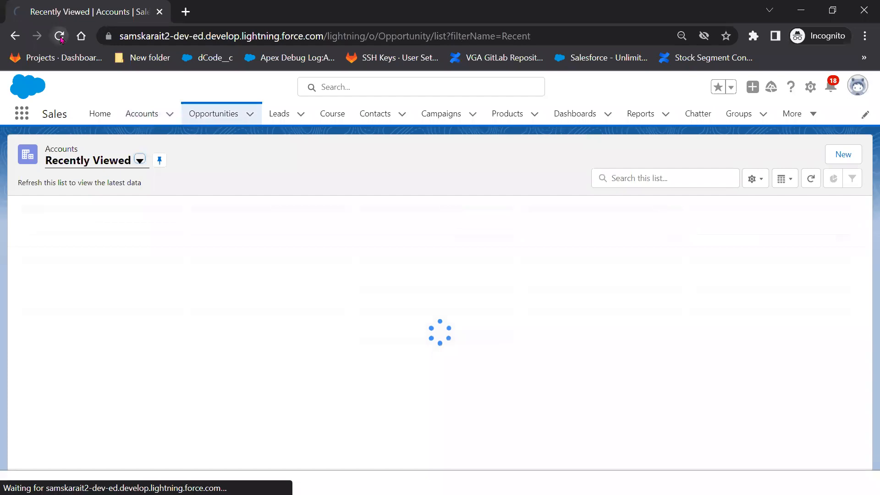
{"action": "left_click", "coordinate": [60, 36]}
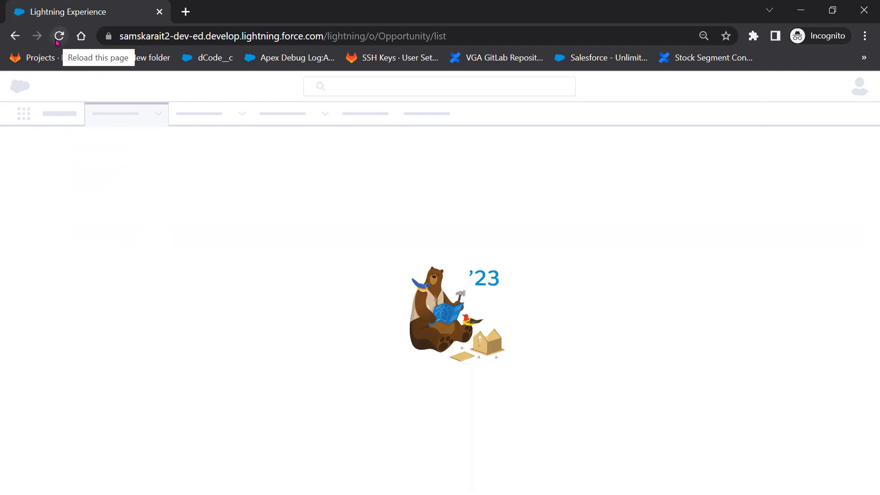
{"action": "left_click", "coordinate": [59, 36]}
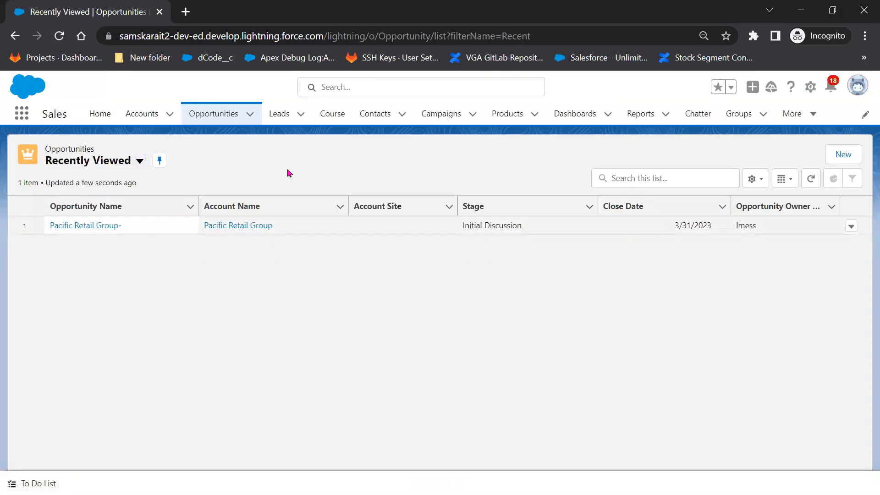
{"action": "left_click", "coordinate": [100, 226]}
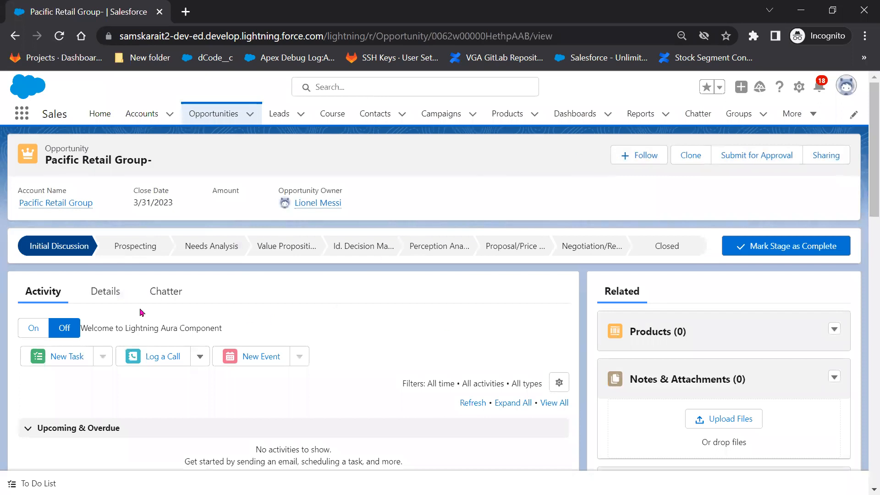
{"action": "left_click", "coordinate": [102, 291]}
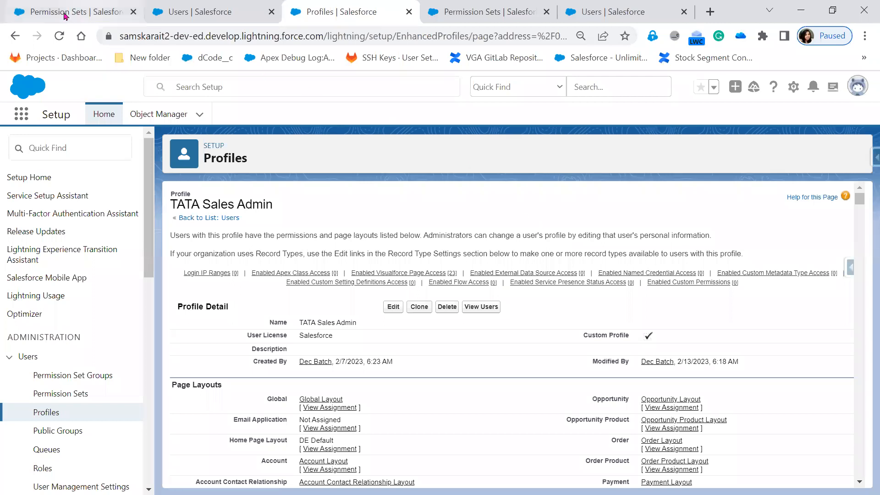
Step: In the admin window, open the Sales app and examine the record actions on the first opportunity in the Recently Viewed list
{"action": "left_click", "coordinate": [18, 11]}
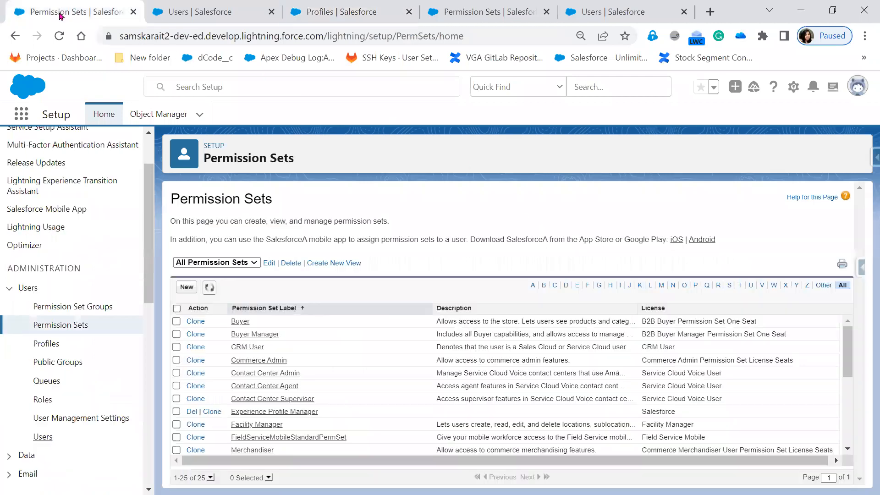
{"action": "left_click", "coordinate": [21, 119]}
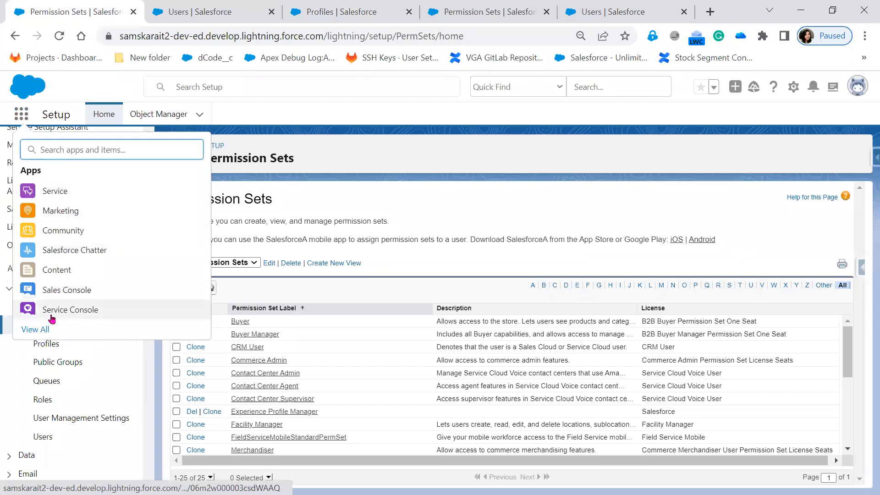
{"action": "key", "text": "Escape"}
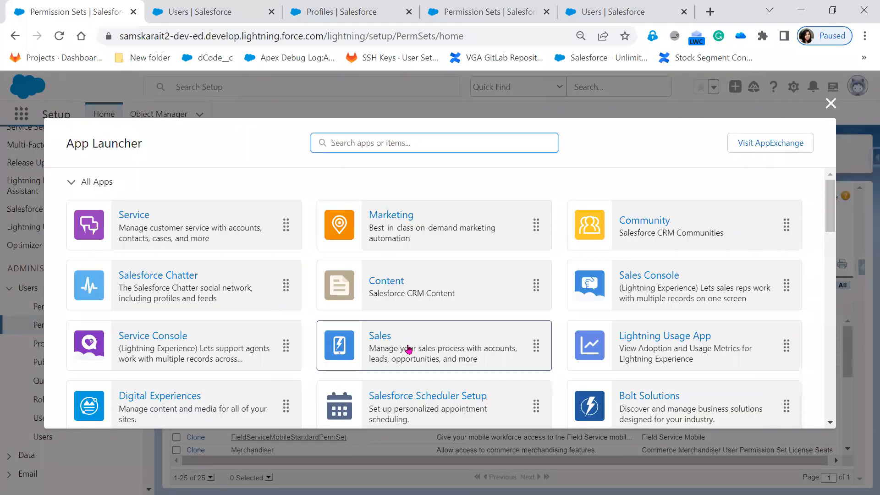
{"action": "left_click", "coordinate": [389, 340]}
{"action": "left_click", "coordinate": [389, 343]}
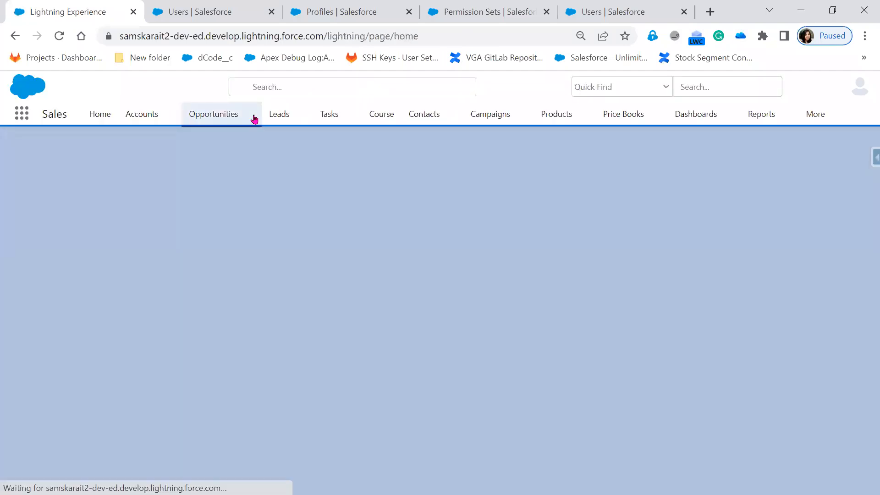
{"action": "left_click", "coordinate": [228, 117]}
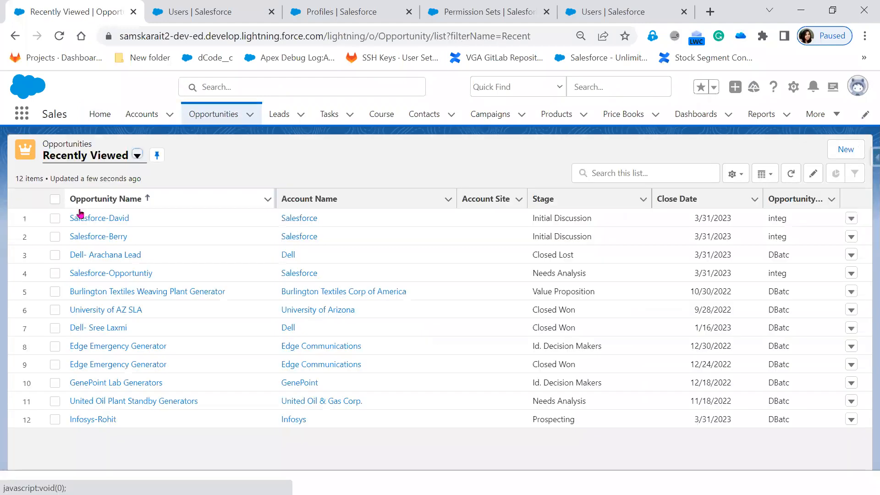
{"action": "left_click", "coordinate": [94, 221]}
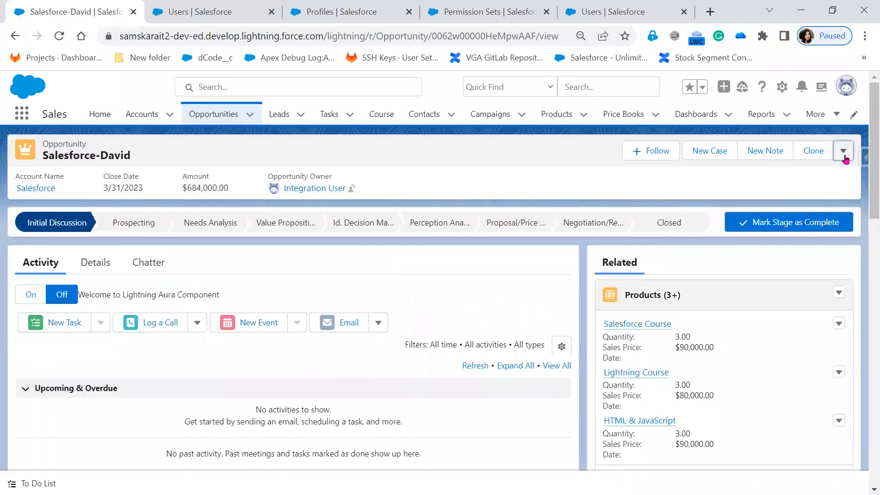
{"action": "left_click", "coordinate": [844, 156]}
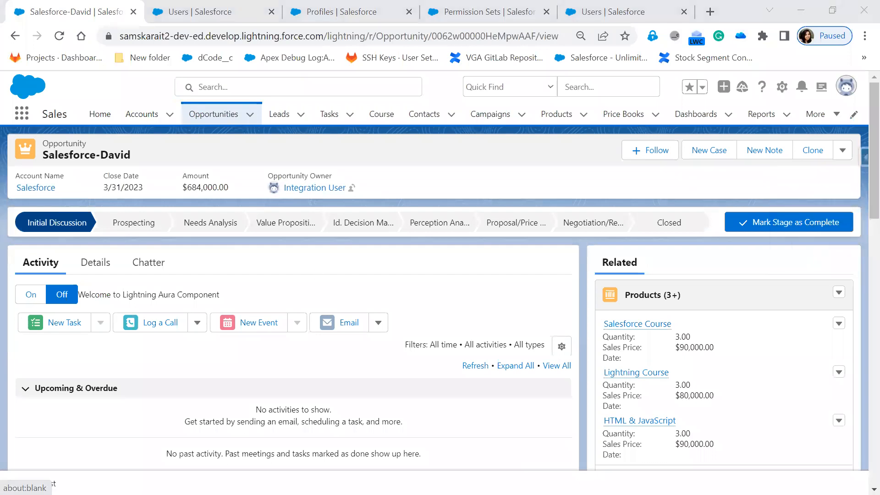
Step: Switch to the incognito session, compare the Pacific Retail Group- opportunity's record actions and return to the Opportunities list
{"action": "key", "text": "alt+Tab"}
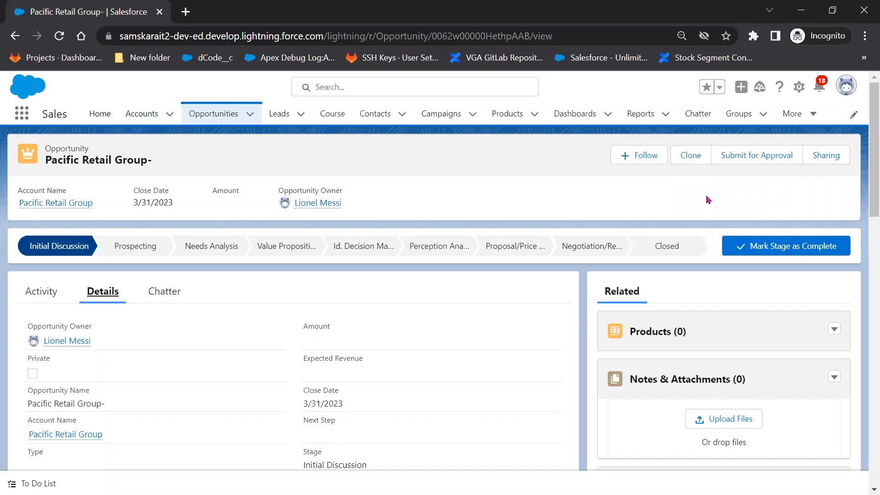
{"action": "left_click", "coordinate": [232, 115]}
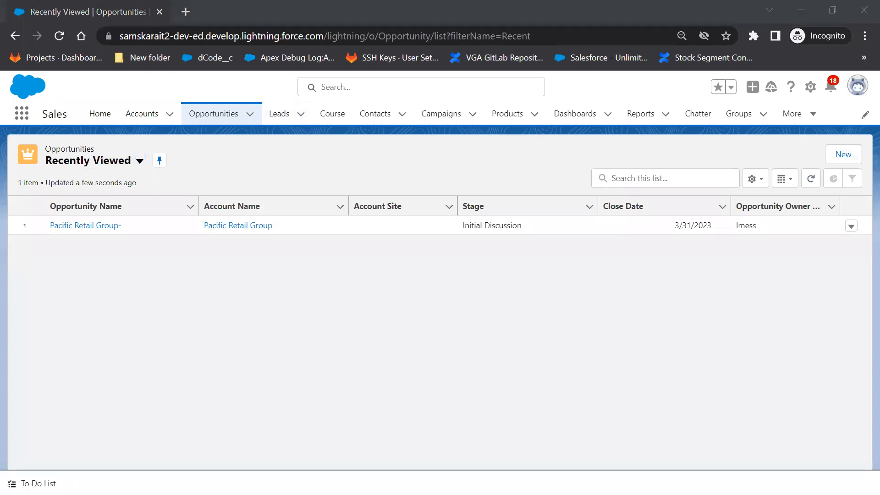
Step: In the admin window, remove the Create permission for Opportunities in the TATA Sales Admin profile and save
{"action": "key", "text": "alt+Tab"}
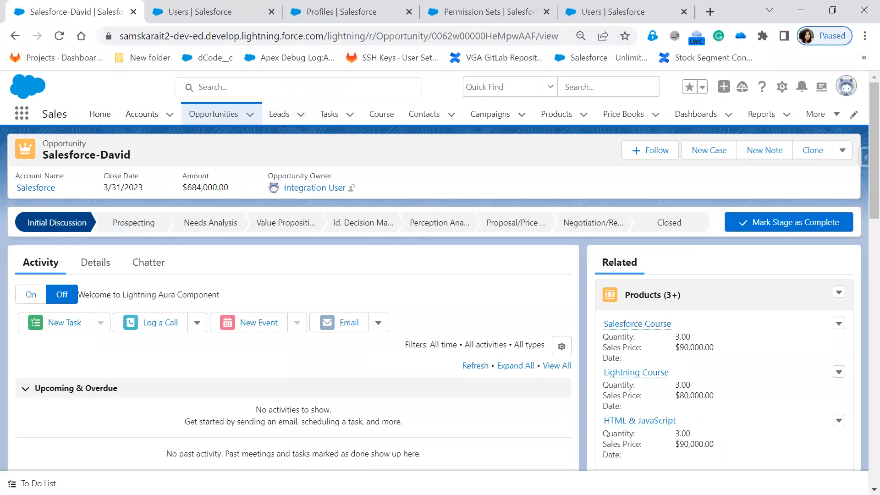
{"action": "left_click", "coordinate": [348, 11]}
{"action": "left_click", "coordinate": [391, 307]}
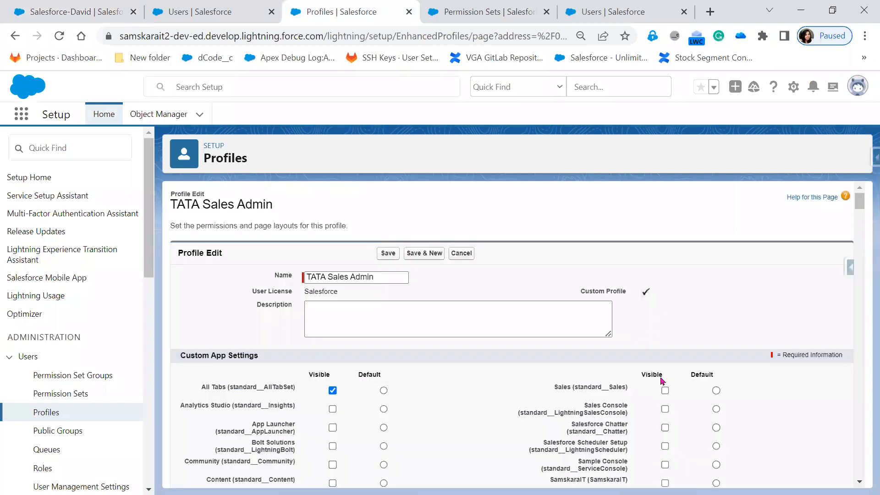
{"action": "scroll", "coordinate": [851, 269], "scroll_direction": "down", "scroll_amount": 6}
{"action": "scroll", "coordinate": [859, 273], "scroll_direction": "down", "scroll_amount": 4}
{"action": "scroll", "coordinate": [858, 273], "scroll_direction": "down", "scroll_amount": 20}
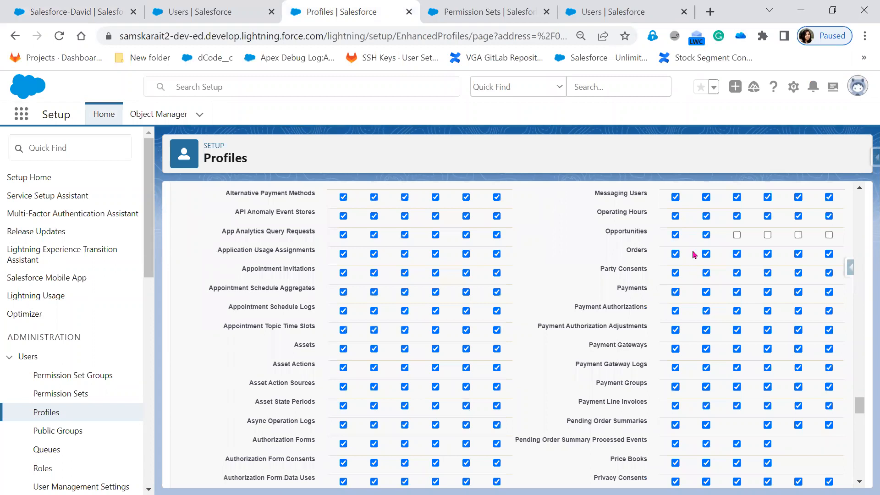
{"action": "scroll", "coordinate": [702, 284], "scroll_direction": "up", "scroll_amount": 4}
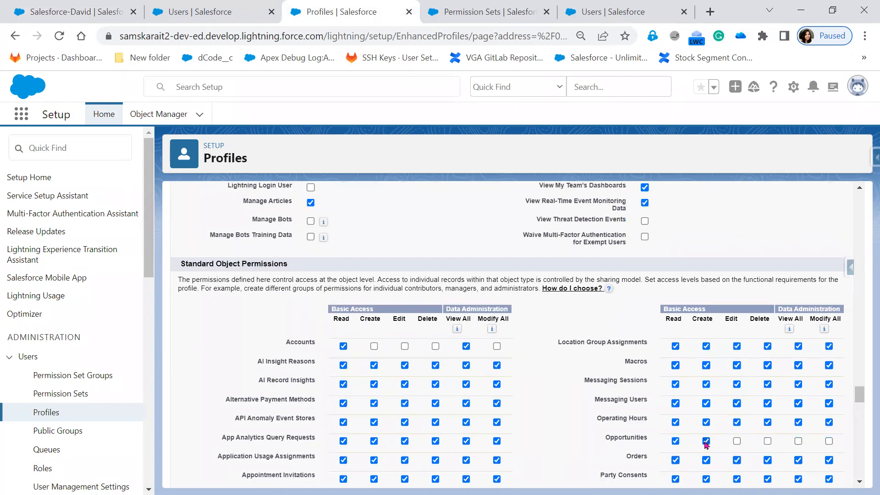
{"action": "scroll", "coordinate": [840, 429], "scroll_direction": "up", "scroll_amount": 10}
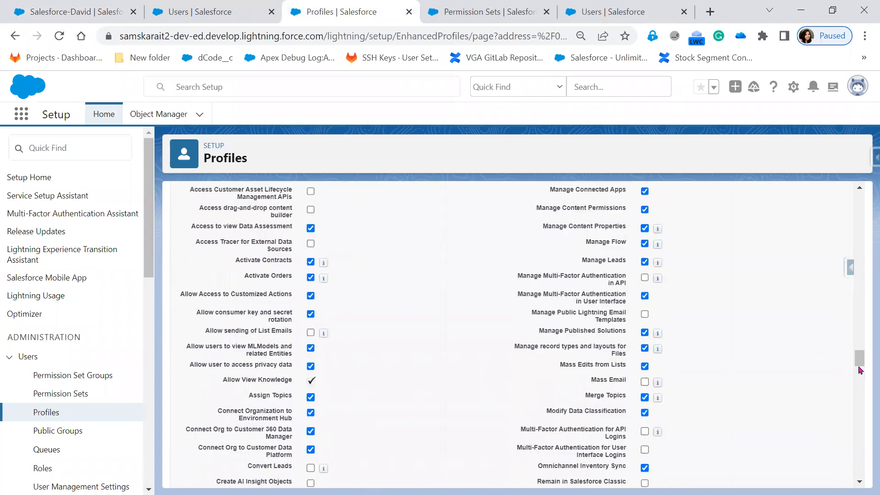
{"action": "scroll", "coordinate": [867, 252], "scroll_direction": "up", "scroll_amount": 10}
{"action": "left_click", "coordinate": [386, 253]}
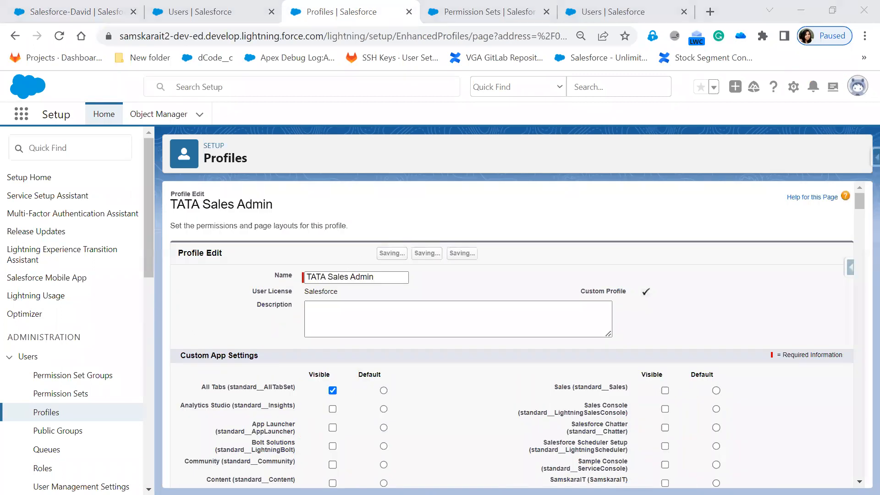
Step: Switch to the incognito session and reload the Opportunities list to check whether the user can create records
{"action": "key", "text": "alt+Tab"}
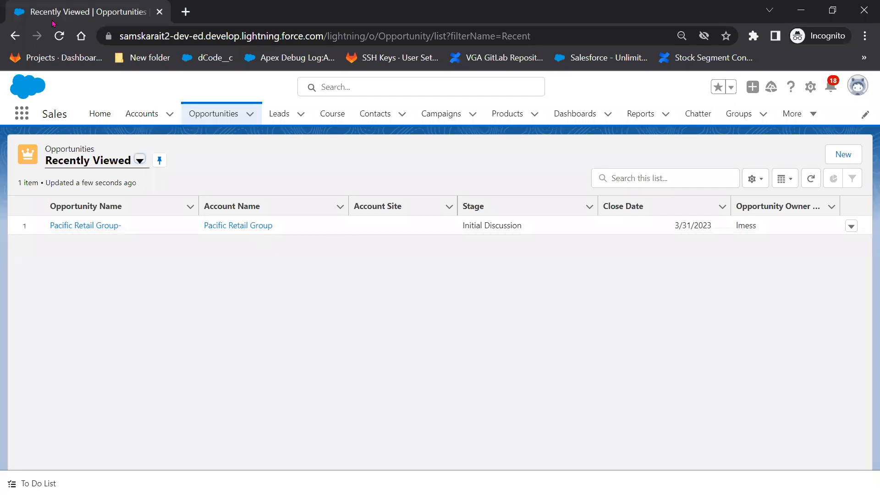
{"action": "left_click", "coordinate": [58, 37]}
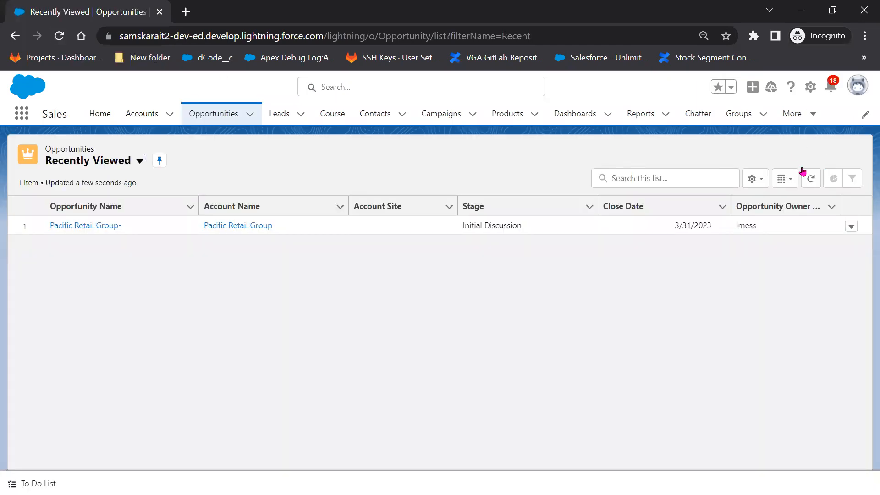
Step: In the admin window, open the App Permission Set from the user's permission set assignments that require activation
{"action": "left_click", "coordinate": [802, 11]}
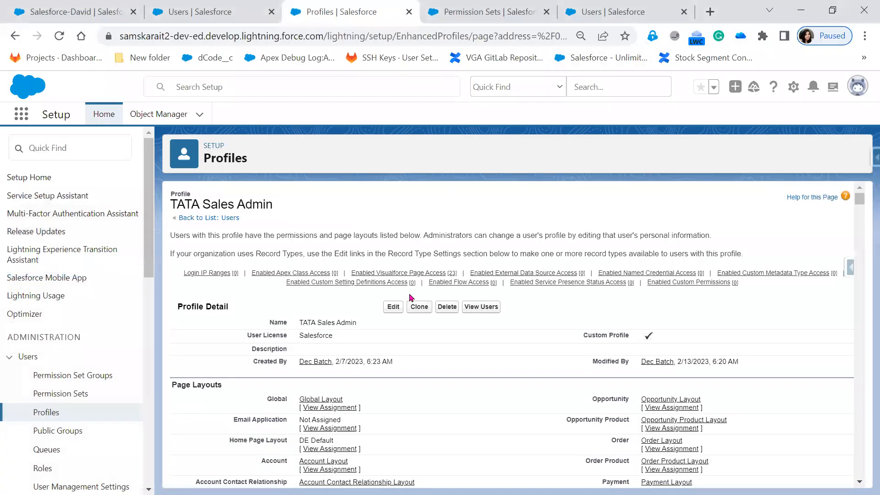
{"action": "left_click", "coordinate": [221, 11]}
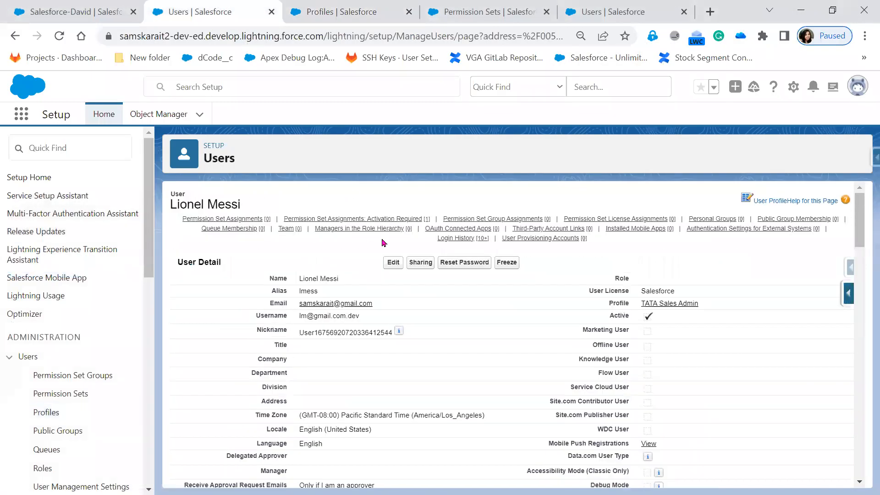
{"action": "mouse_move", "coordinate": [375, 220]}
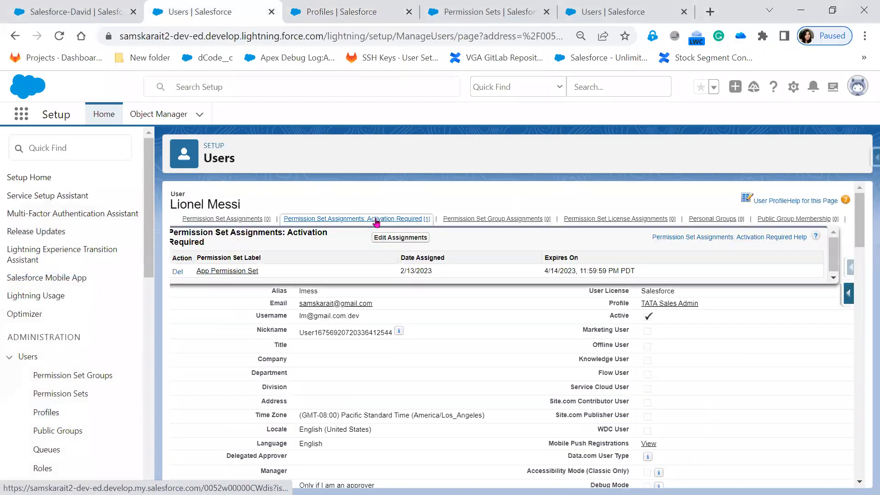
{"action": "left_click", "coordinate": [219, 273]}
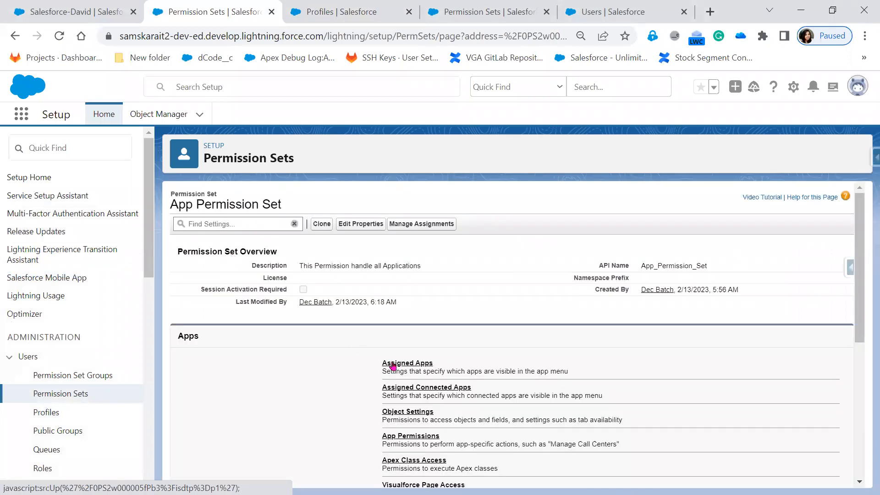
Step: Open the Opportunities object settings within the App Permission Set
{"action": "left_click", "coordinate": [412, 415]}
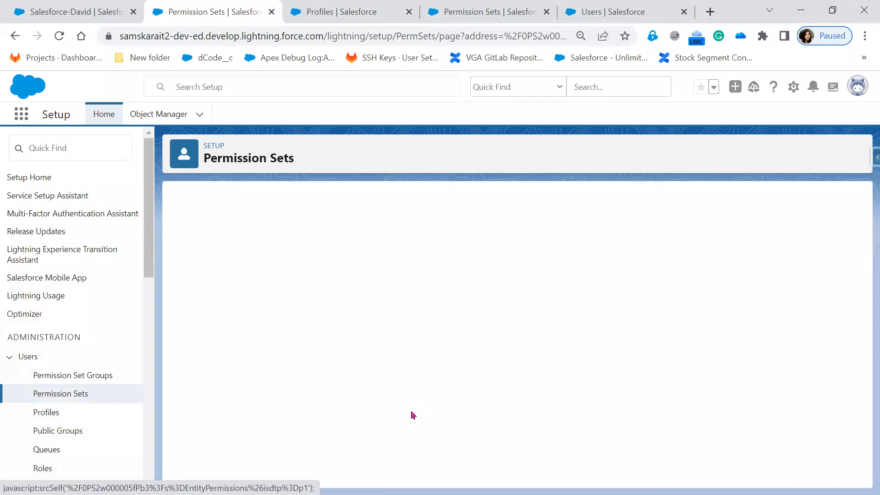
{"action": "scroll", "coordinate": [406, 407], "scroll_direction": "down", "scroll_amount": 20}
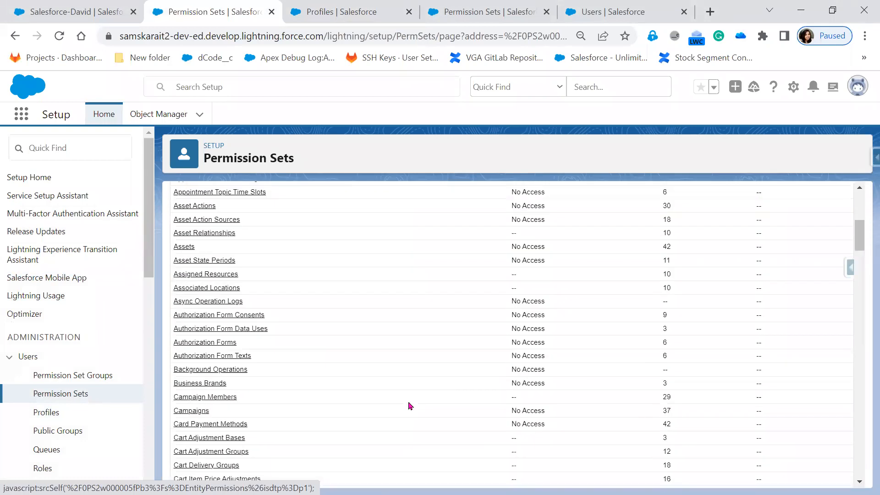
{"action": "scroll", "coordinate": [410, 405], "scroll_direction": "down", "scroll_amount": 20}
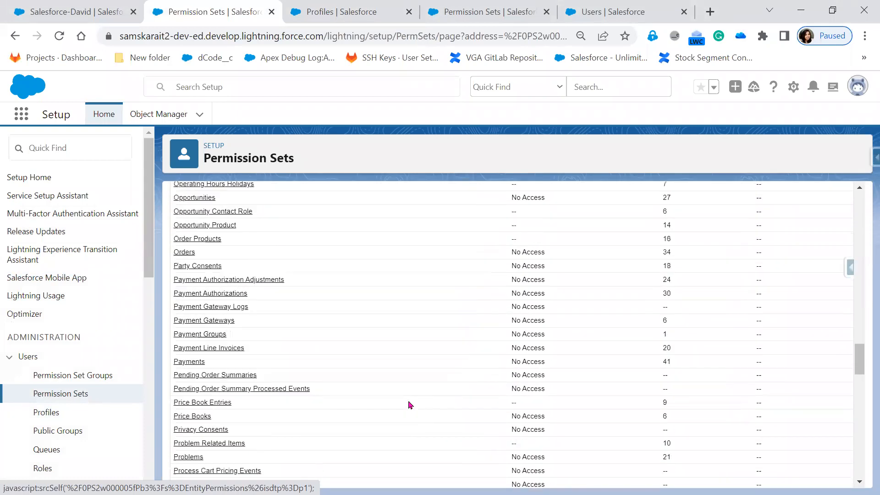
{"action": "scroll", "coordinate": [410, 405], "scroll_direction": "down", "scroll_amount": 5}
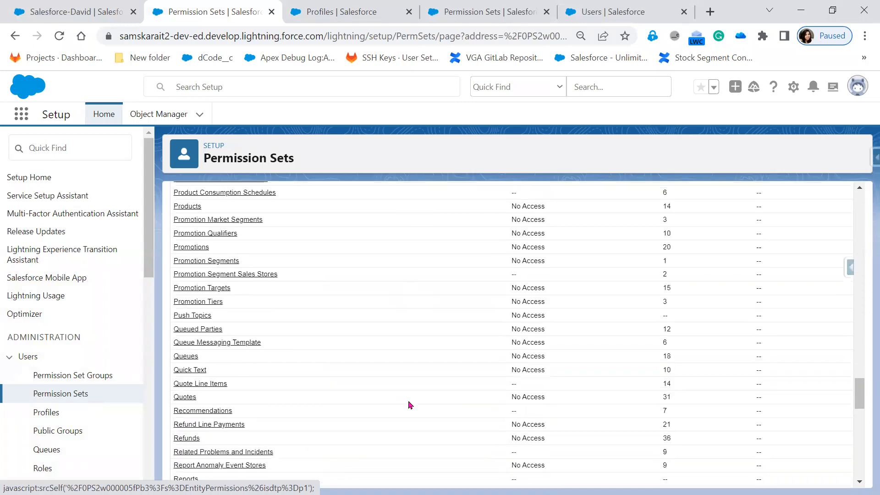
{"action": "scroll", "coordinate": [410, 405], "scroll_direction": "down", "scroll_amount": 12}
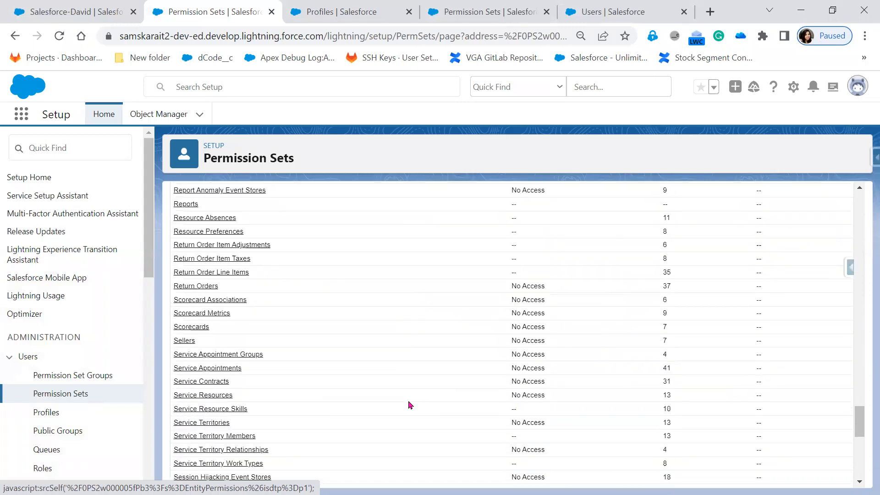
{"action": "scroll", "coordinate": [410, 405], "scroll_direction": "down", "scroll_amount": 4}
{"action": "scroll", "coordinate": [410, 405], "scroll_direction": "up", "scroll_amount": 15}
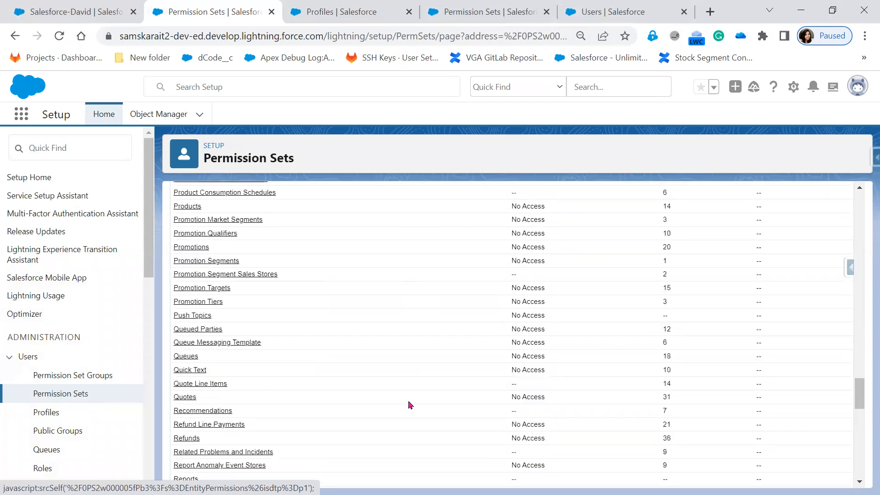
{"action": "scroll", "coordinate": [410, 405], "scroll_direction": "up", "scroll_amount": 5}
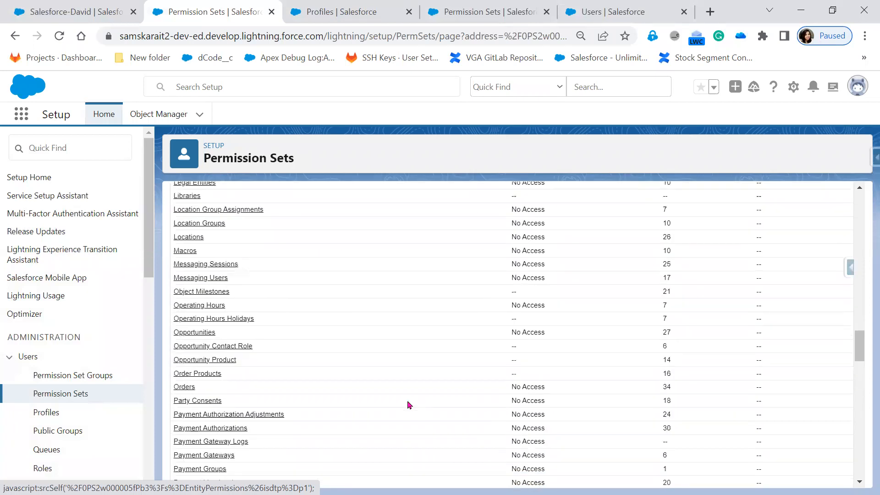
{"action": "left_click", "coordinate": [200, 333]}
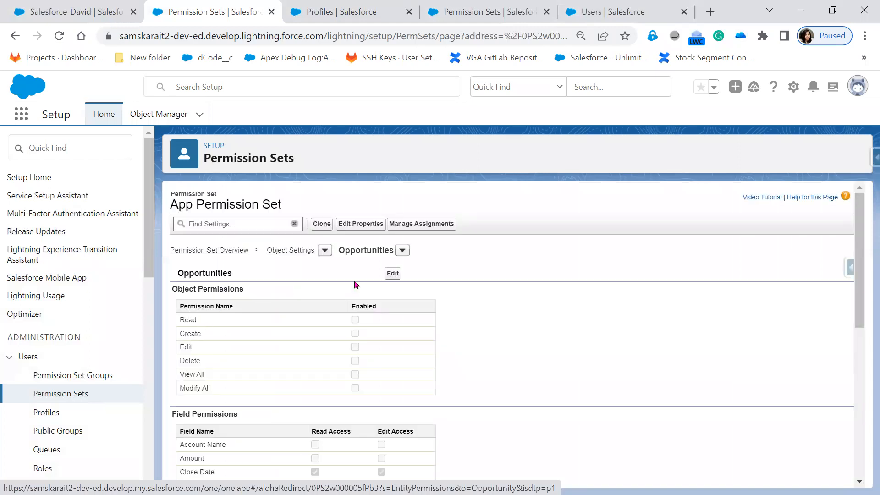
Step: Enable the Read, Create and Modify All object permissions for Opportunities in the App Permission Set and save
{"action": "left_click", "coordinate": [392, 273]}
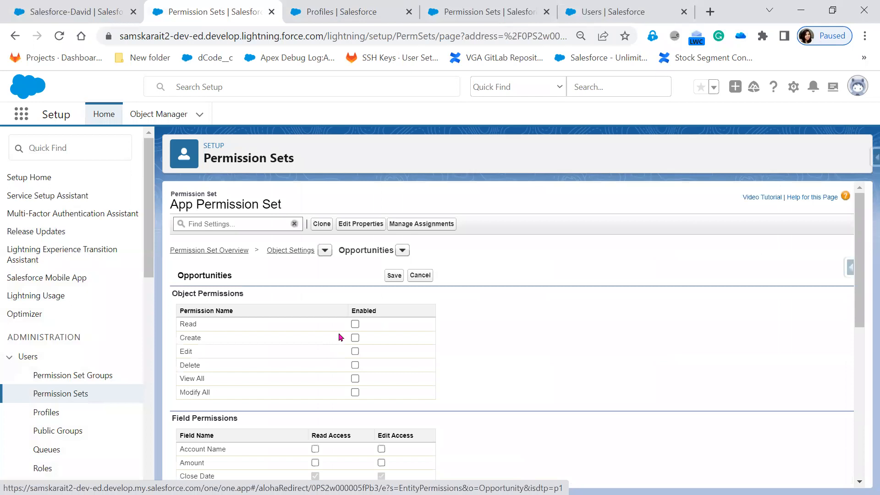
{"action": "left_click", "coordinate": [354, 323]}
{"action": "left_click", "coordinate": [355, 392]}
{"action": "left_click", "coordinate": [355, 338]}
{"action": "left_click", "coordinate": [394, 276]}
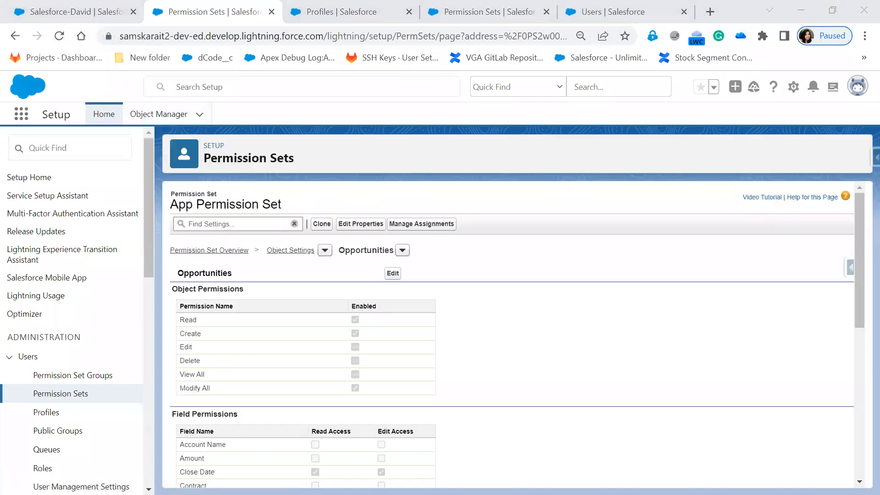
Step: Switch to the incognito session and reload the Opportunities list to check the access granted by the permission set
{"action": "key", "text": "alt+Tab"}
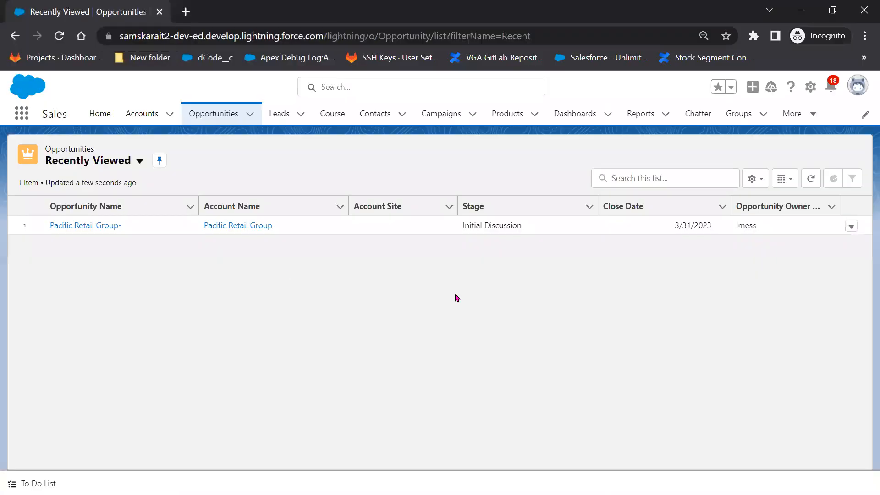
{"action": "left_click", "coordinate": [59, 36]}
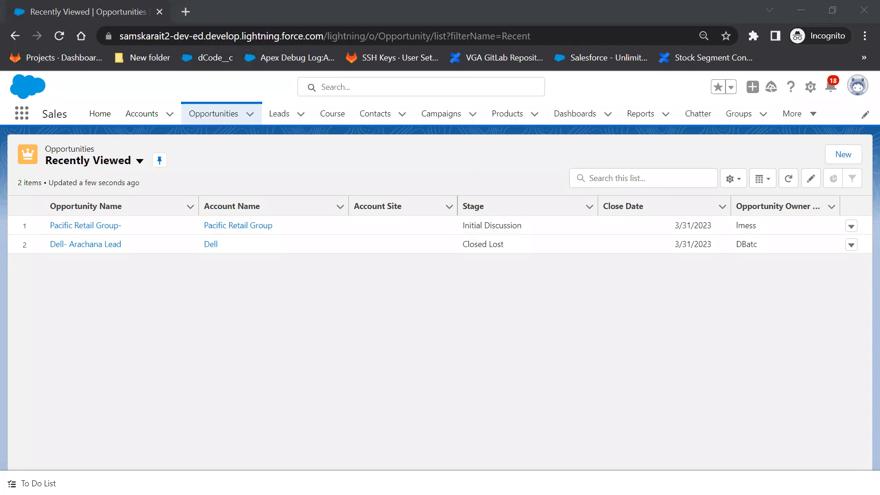
Step: Switch to Paint and start a new blank canvas, discarding the changes to the existing drawing
{"action": "key", "text": "alt+Tab"}
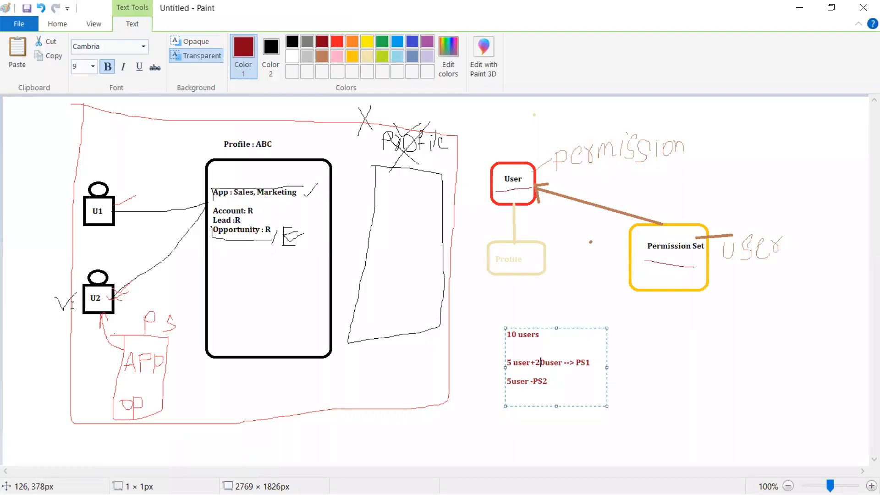
{"action": "left_click", "coordinate": [33, 25]}
{"action": "left_click", "coordinate": [28, 43]}
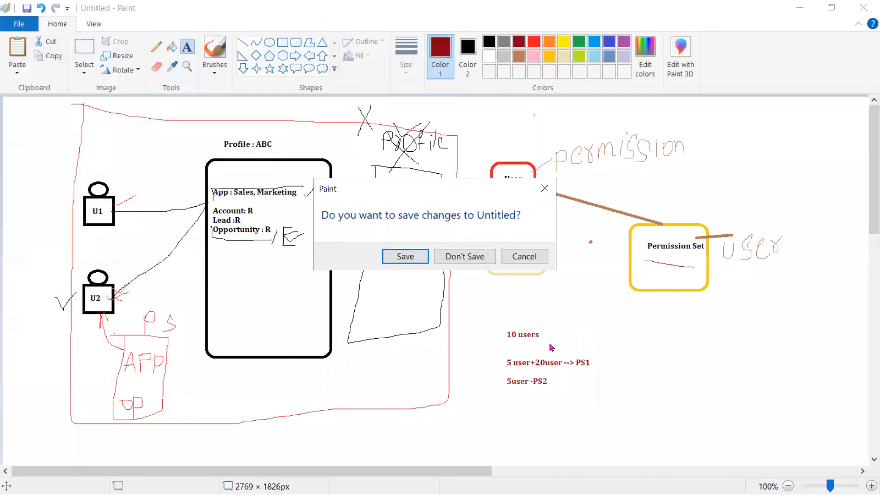
{"action": "left_click", "coordinate": [467, 258]}
Step: Draw a black rounded rectangle mid-canvas and start a text label reading "Profile" inside it
{"action": "left_click", "coordinate": [296, 42]}
{"action": "left_click_drag", "start_coordinate": [357, 253], "coordinate": [440, 313]}
{"action": "left_click", "coordinate": [187, 47]}
{"action": "left_click", "coordinate": [373, 270]}
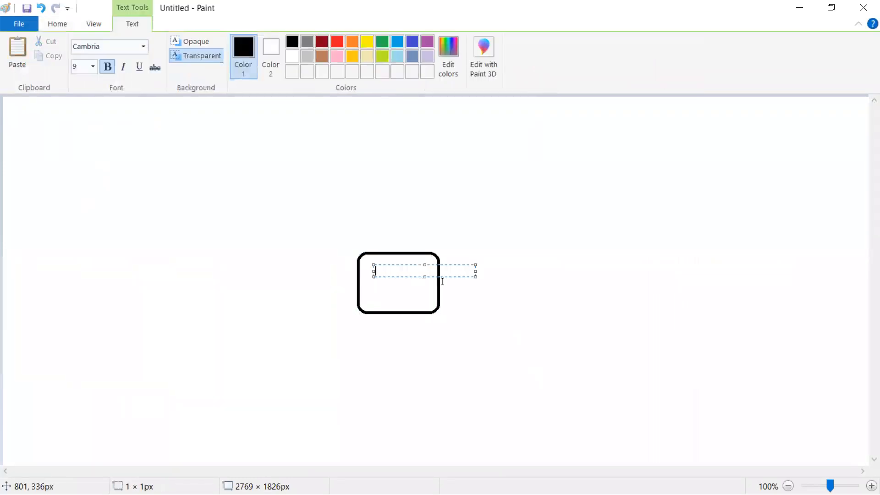
{"action": "type", "text": "Profile"}
{"action": "key", "text": "Return"}
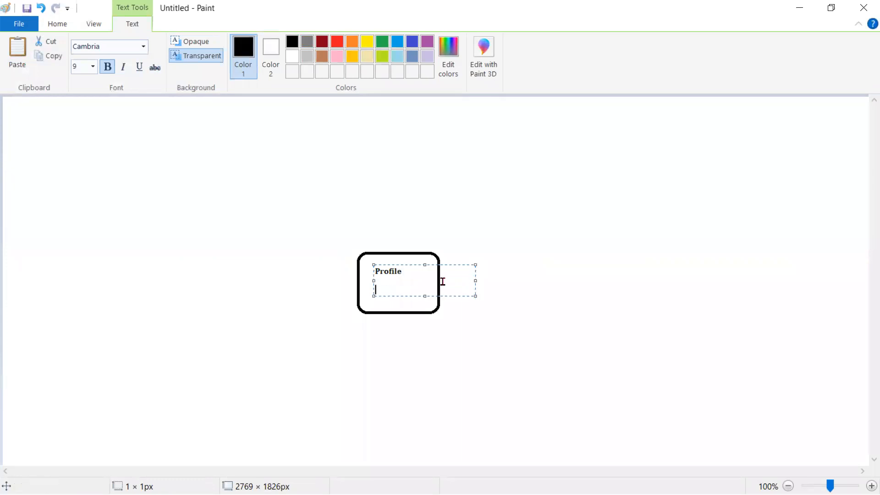
Step: Add the lines "Access Limited" and "Opportunity : R" below the Profile heading and shift the text to fit inside the box
{"action": "type", "text": "Lim"}
{"action": "type", "text": "Access"}
{"action": "key", "text": "Return"}
{"action": "type", "text": "Opportun"}
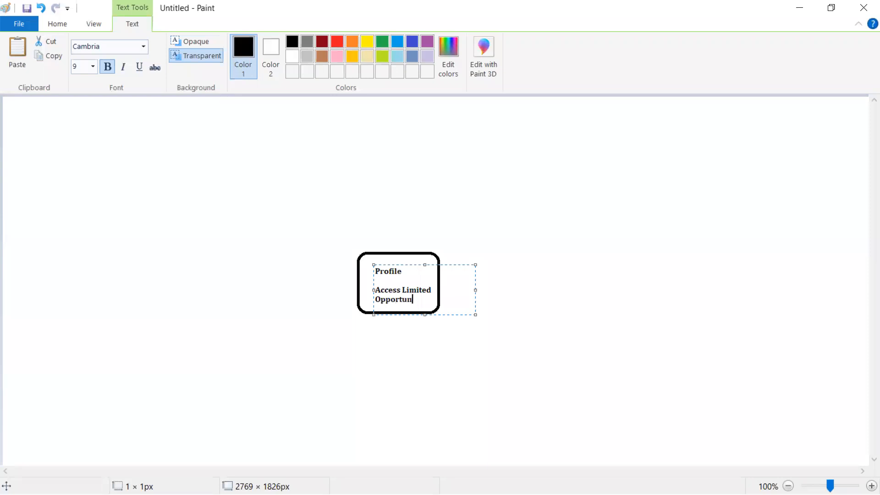
{"action": "type", "text": "ity :"}
{"action": "key", "text": "Return"}
{"action": "left_click_drag", "start_coordinate": [447, 263], "coordinate": [446, 258]}
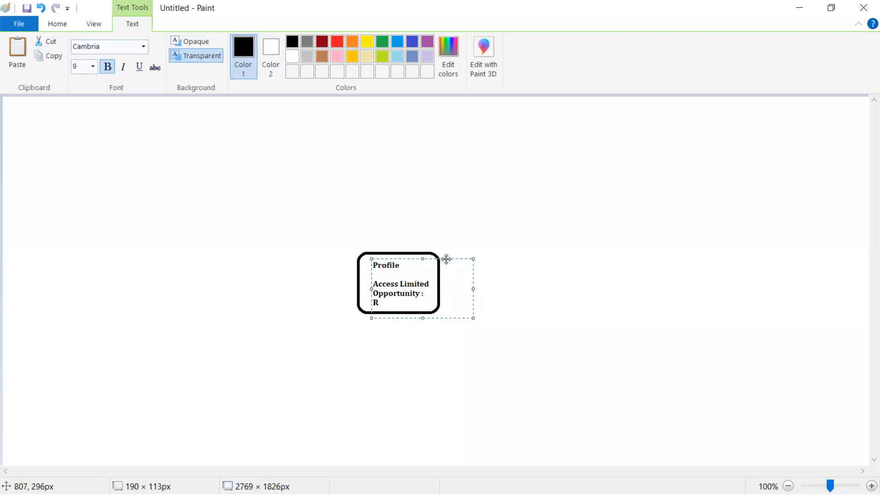
{"action": "left_click", "coordinate": [521, 273]}
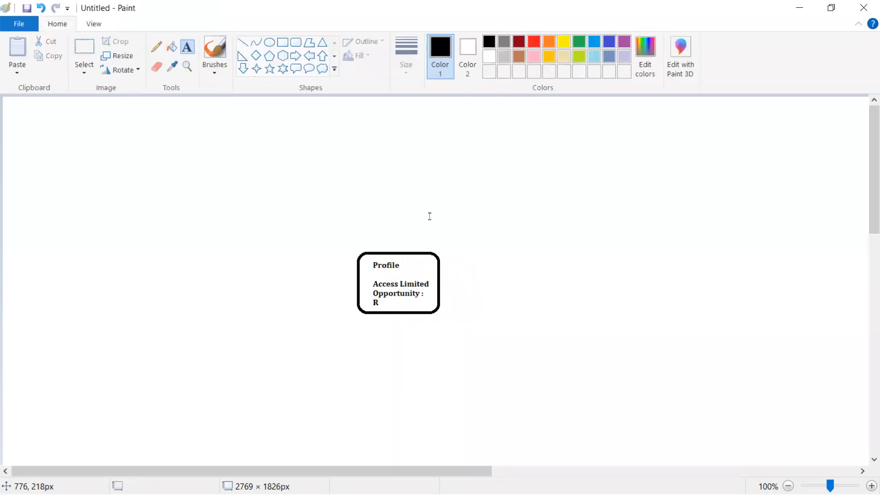
Step: Draw a dark red rounded rectangle of about 281 × 211 px around the Profile box
{"action": "left_click", "coordinate": [295, 43]}
{"action": "left_click_drag", "start_coordinate": [320, 229], "coordinate": [479, 344]}
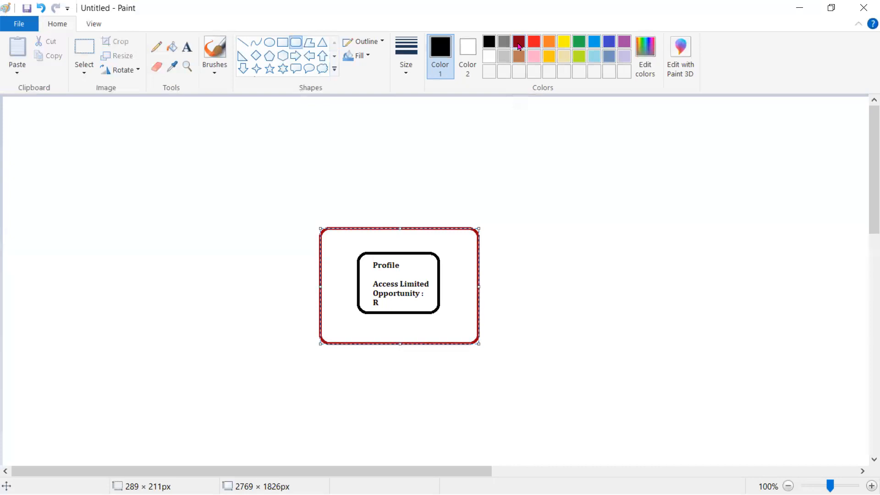
{"action": "left_click", "coordinate": [520, 44]}
{"action": "left_click_drag", "start_coordinate": [474, 277], "coordinate": [473, 277]}
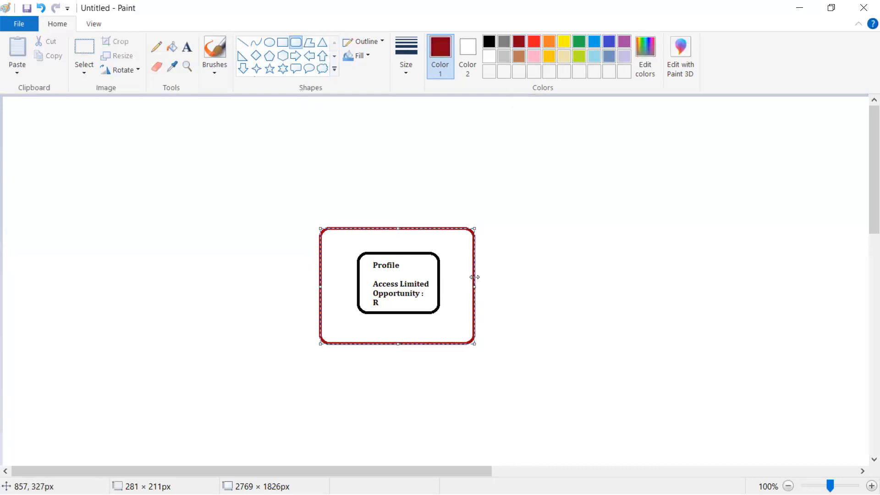
{"action": "left_click", "coordinate": [406, 181]}
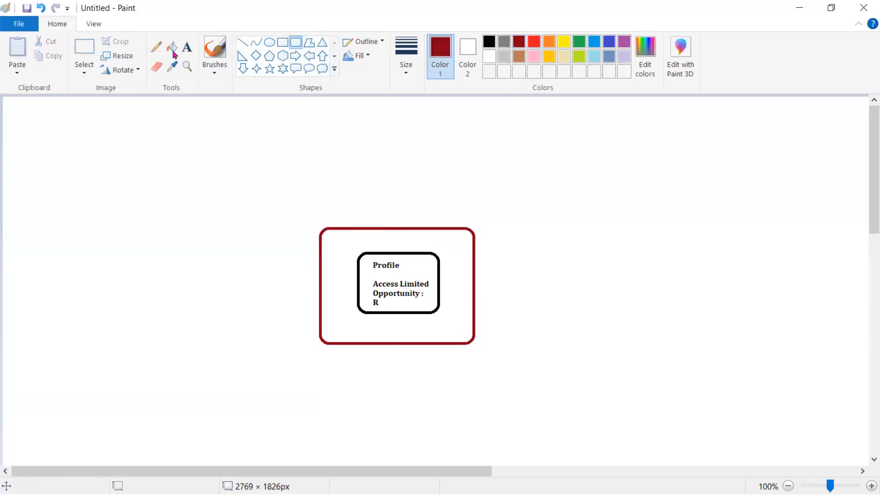
Step: Label the dark red rounded box "Permission set" in its upper-left corner
{"action": "left_click", "coordinate": [186, 48]}
{"action": "left_click", "coordinate": [333, 235]}
{"action": "type", "text": "Pe"}
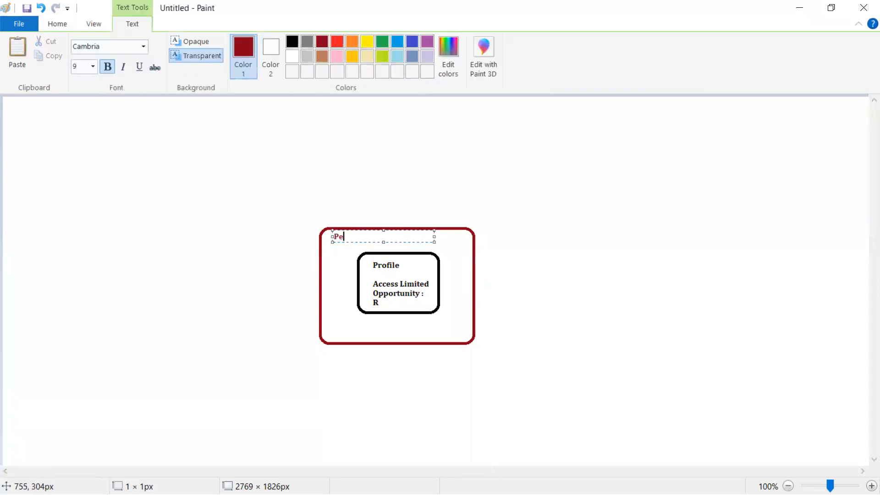
{"action": "type", "text": "rmission set"}
{"action": "left_click", "coordinate": [411, 258]}
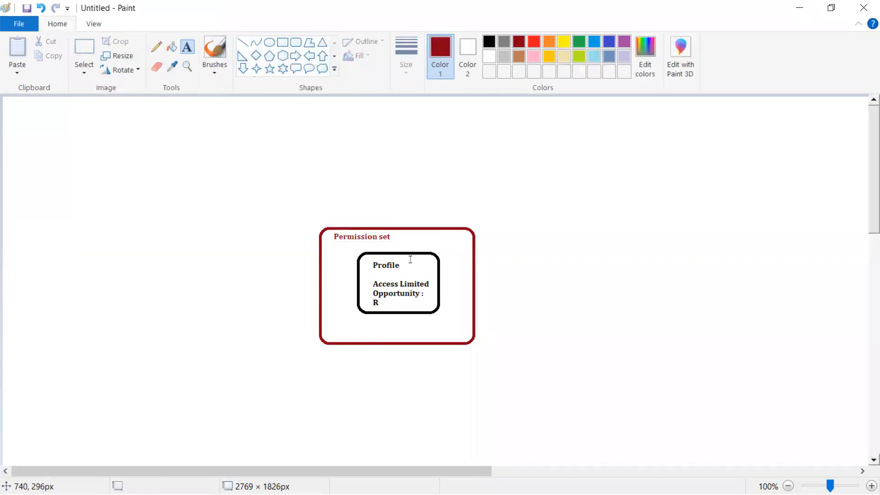
Step: Draw short dark red pencil lines radiating outward from the upper edge of the Permission set box
{"action": "left_click", "coordinate": [155, 46]}
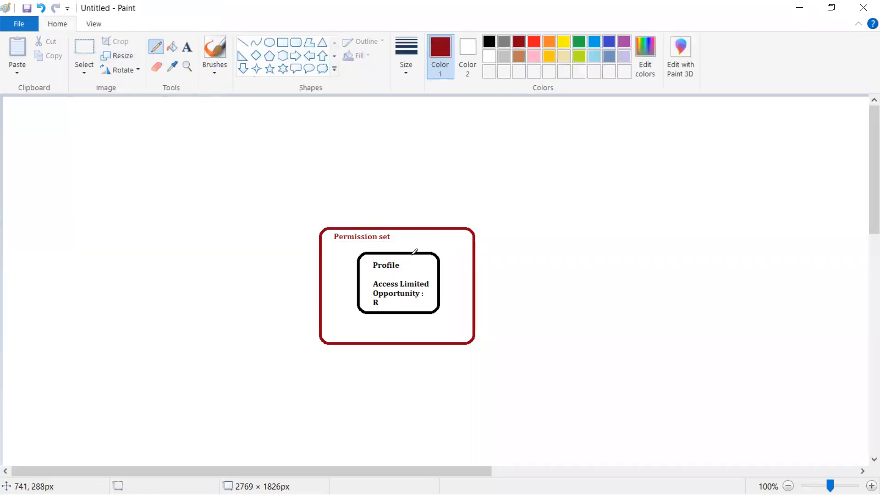
{"action": "mouse_move", "coordinate": [471, 227]}
{"action": "left_mouse_down"}
{"action": "mouse_move", "coordinate": [498, 210]}
{"action": "mouse_move", "coordinate": [462, 207]}
{"action": "mouse_move", "coordinate": [470, 192]}
{"action": "left_mouse_up"}
{"action": "left_click_drag", "start_coordinate": [425, 227], "coordinate": [430, 190]}
{"action": "left_click_drag", "start_coordinate": [392, 232], "coordinate": [391, 209]}
Step: Draw a dark red rectangle around the whole diagram and resize it to about 534 × 408 px
{"action": "left_click", "coordinate": [282, 42]}
{"action": "left_click_drag", "start_coordinate": [258, 107], "coordinate": [554, 436]}
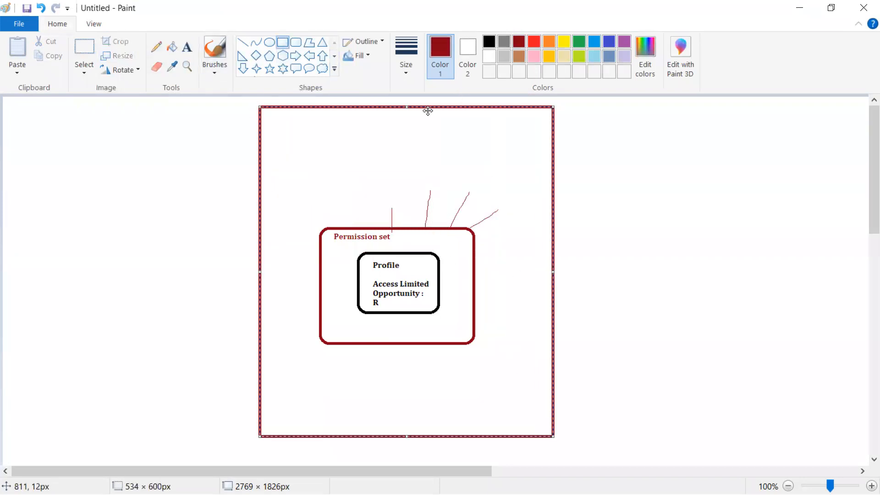
{"action": "left_click_drag", "start_coordinate": [406, 103], "coordinate": [409, 170]}
{"action": "left_click_drag", "start_coordinate": [406, 436], "coordinate": [407, 393]}
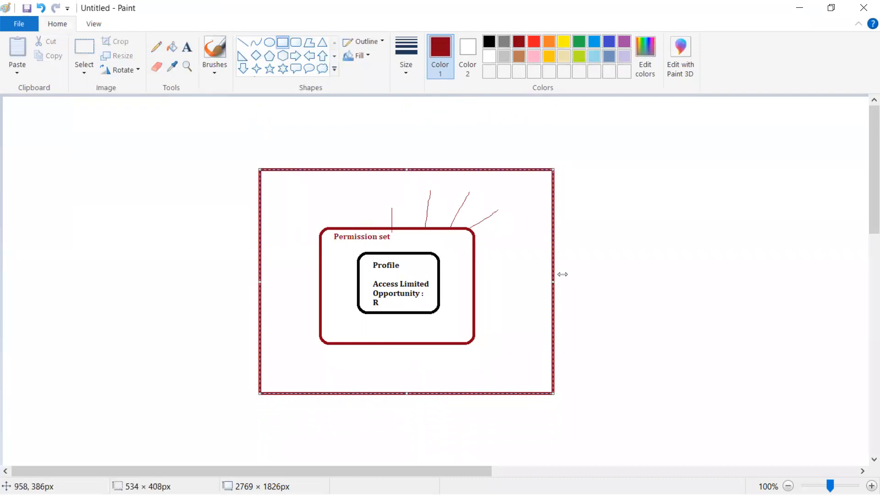
Step: Label the outer rectangle "Salesforce Org" in its upper-left corner
{"action": "left_click", "coordinate": [184, 48]}
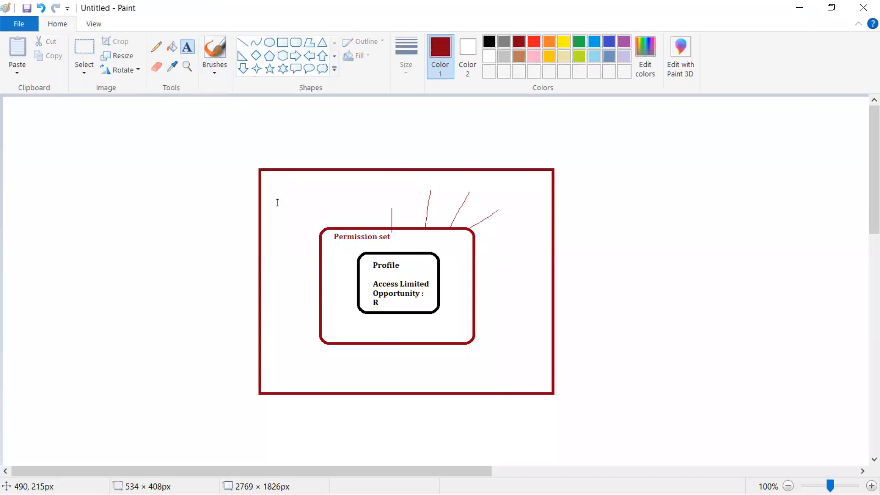
{"action": "left_click_drag", "start_coordinate": [279, 181], "coordinate": [381, 193]}
{"action": "type", "text": "Sales"}
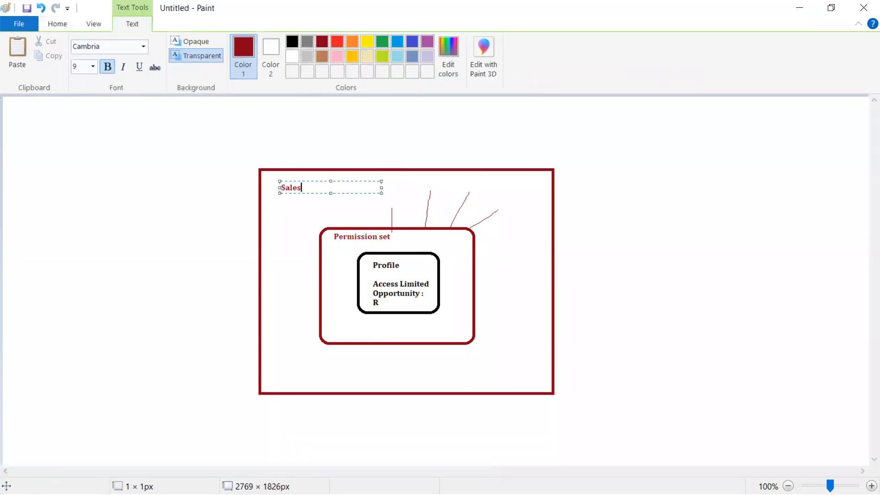
{"action": "type", "text": "force Org"}
{"action": "left_click", "coordinate": [509, 238]}
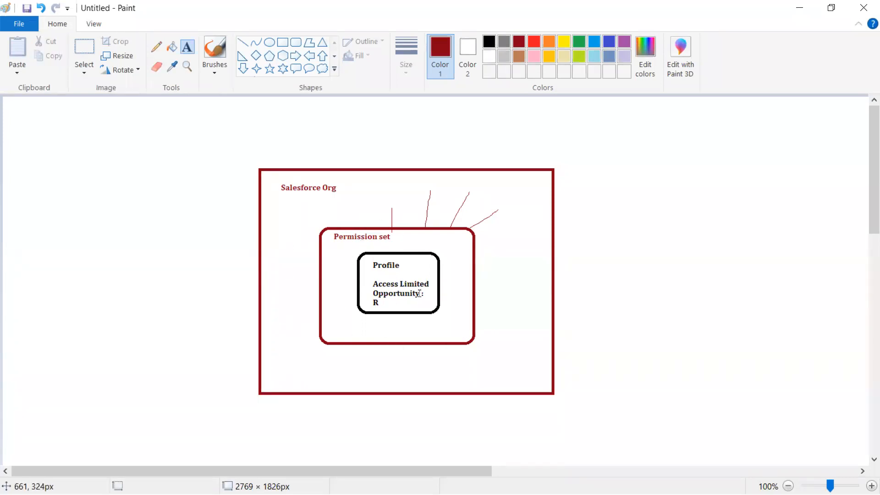
Step: Draw a dark red pencil U near the Salesforce Org box's upper-right corner and lines linking it through the Permission set box to the Profile box
{"action": "left_click", "coordinate": [155, 46]}
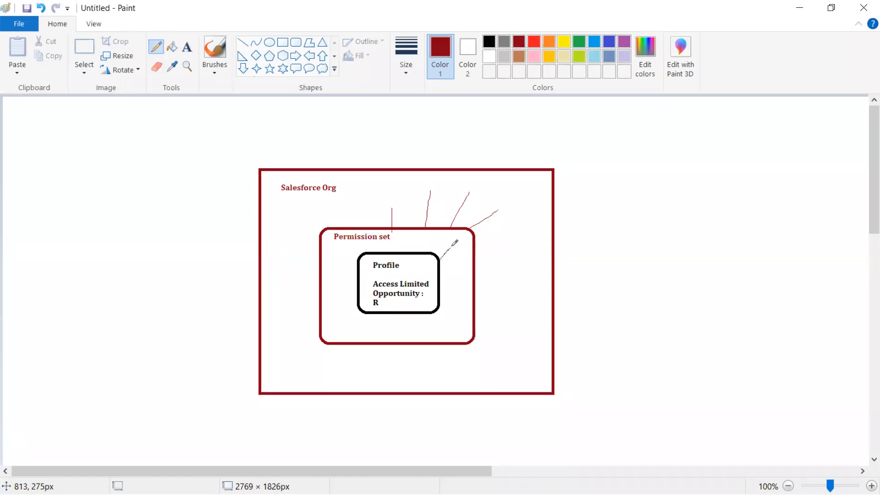
{"action": "mouse_move", "coordinate": [507, 186]}
{"action": "left_mouse_down"}
{"action": "mouse_move", "coordinate": [516, 197]}
{"action": "mouse_move", "coordinate": [523, 188]}
{"action": "left_mouse_up"}
{"action": "left_click_drag", "start_coordinate": [409, 269], "coordinate": [439, 256]}
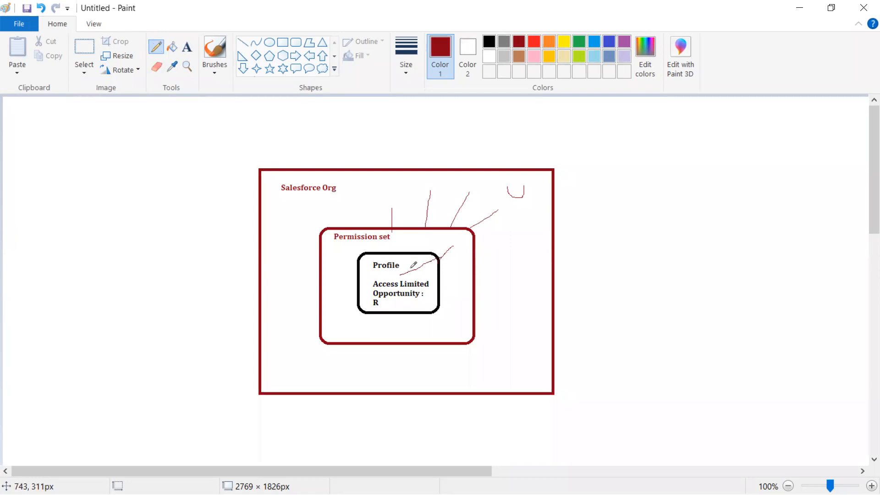
{"action": "left_click_drag", "start_coordinate": [414, 269], "coordinate": [442, 256]}
{"action": "left_click_drag", "start_coordinate": [518, 196], "coordinate": [459, 220]}
{"action": "left_click_drag", "start_coordinate": [443, 254], "coordinate": [468, 233]}
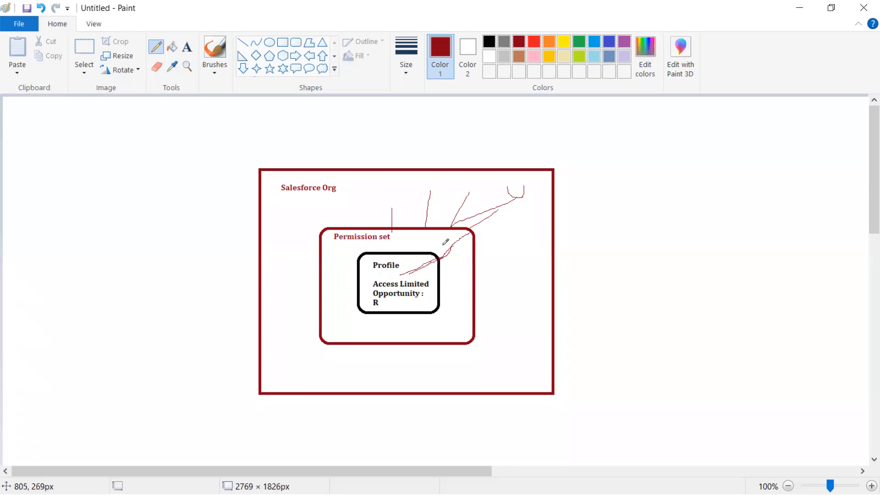
Step: Add more dark red pencil lines radiating outward from the Permission set box's upper edge and corners into the Salesforce Org area
{"action": "mouse_move", "coordinate": [385, 227]}
{"action": "left_mouse_down"}
{"action": "mouse_move", "coordinate": [376, 202]}
{"action": "mouse_move", "coordinate": [421, 190]}
{"action": "left_mouse_up"}
{"action": "mouse_move", "coordinate": [448, 224]}
{"action": "left_mouse_down"}
{"action": "mouse_move", "coordinate": [467, 193]}
{"action": "mouse_move", "coordinate": [469, 226]}
{"action": "mouse_move", "coordinate": [511, 210]}
{"action": "left_mouse_up"}
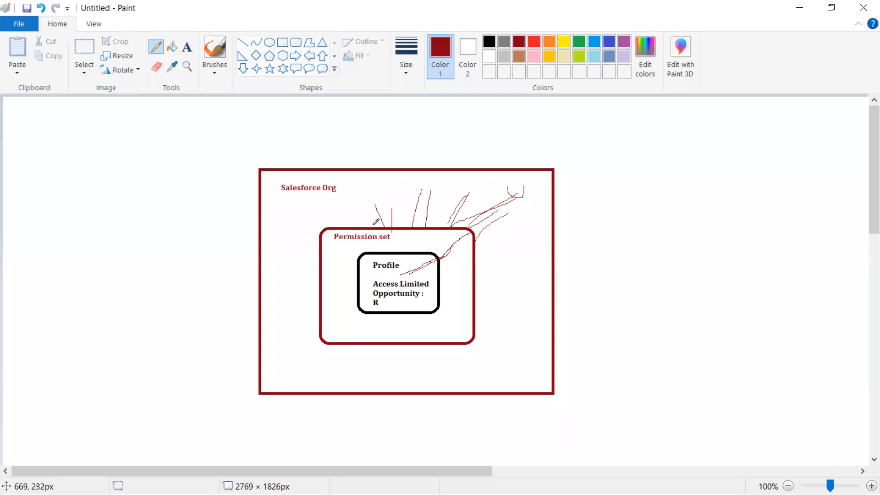
{"action": "mouse_move", "coordinate": [342, 206]}
{"action": "left_mouse_down"}
{"action": "mouse_move", "coordinate": [349, 218]}
{"action": "mouse_move", "coordinate": [313, 217]}
{"action": "left_mouse_up"}
Step: Switch to the Salesforce Sales app in the incognito browser and examine the Fax field in the Infosys account's details
{"action": "key", "text": "alt+Tab"}
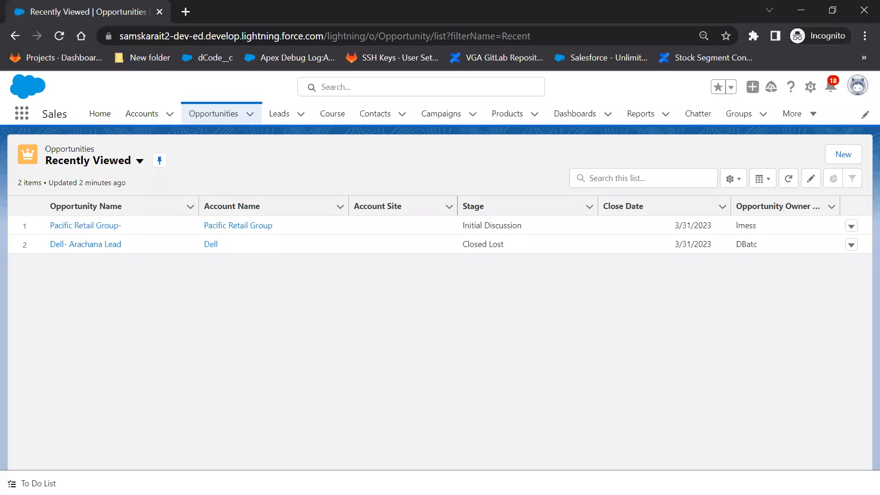
{"action": "left_click", "coordinate": [141, 119]}
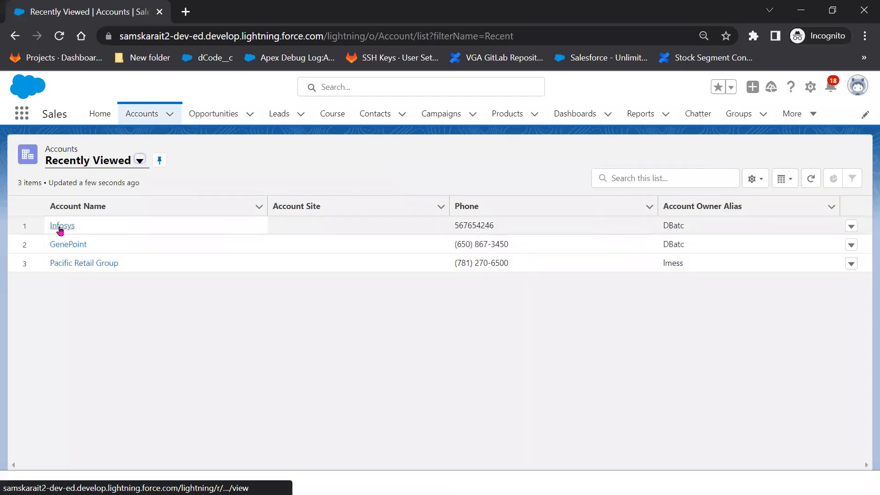
{"action": "left_click", "coordinate": [61, 227]}
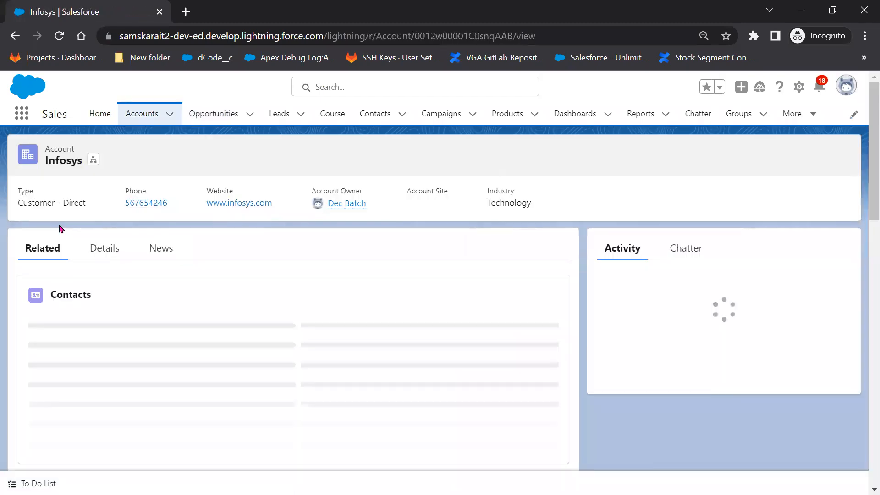
{"action": "left_click", "coordinate": [104, 255]}
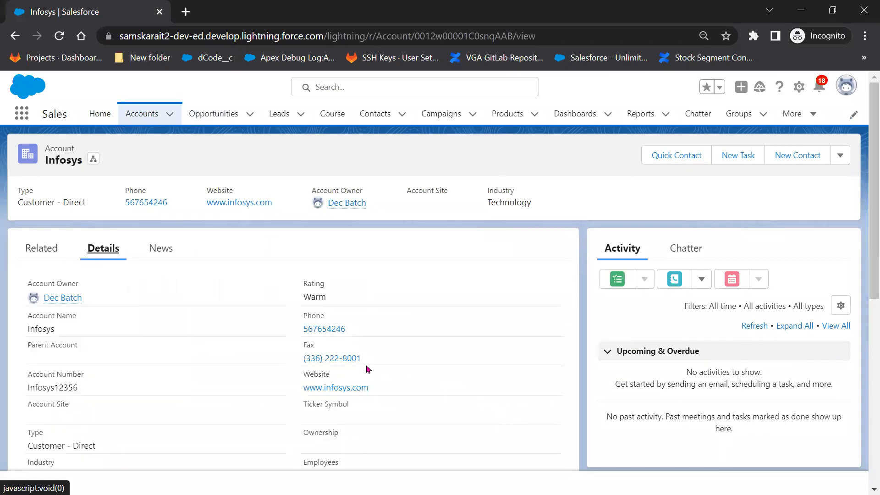
{"action": "left_click_drag", "start_coordinate": [302, 348], "coordinate": [369, 363]}
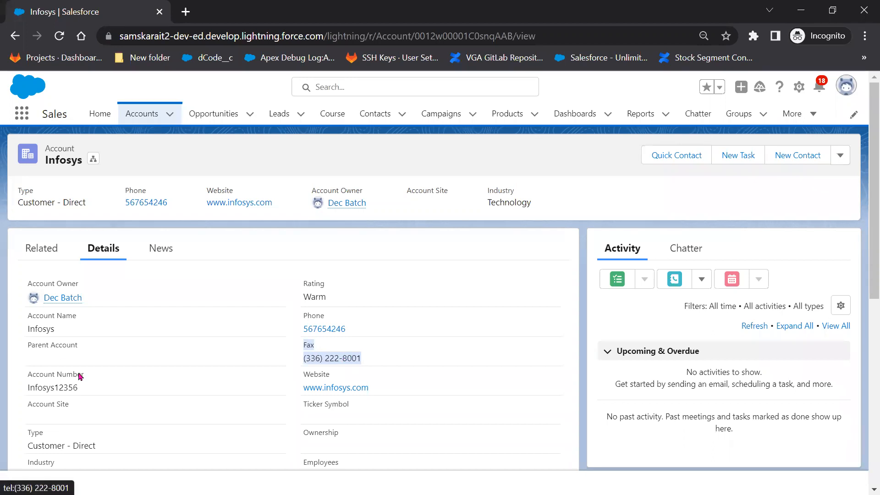
Step: Switch to the administrator's Salesforce Setup window and open the TATA Sales Admin profile for editing
{"action": "key", "text": "alt+Tab"}
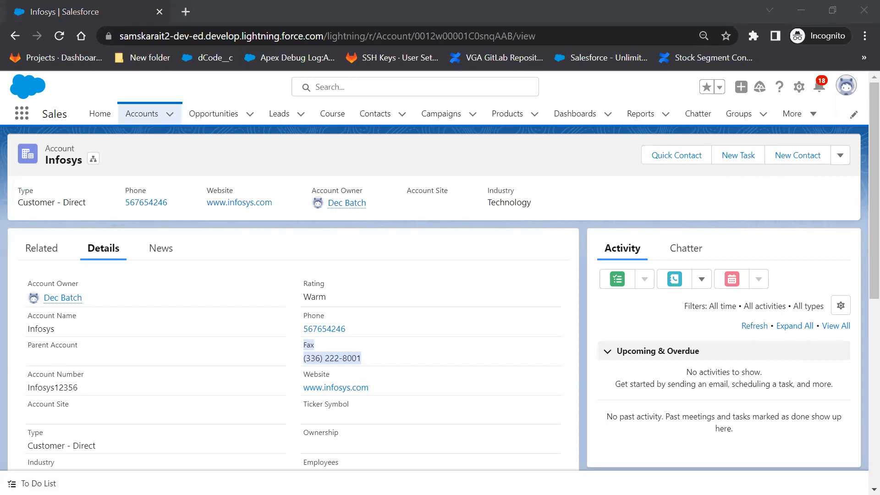
{"action": "key", "text": "alt+Tab"}
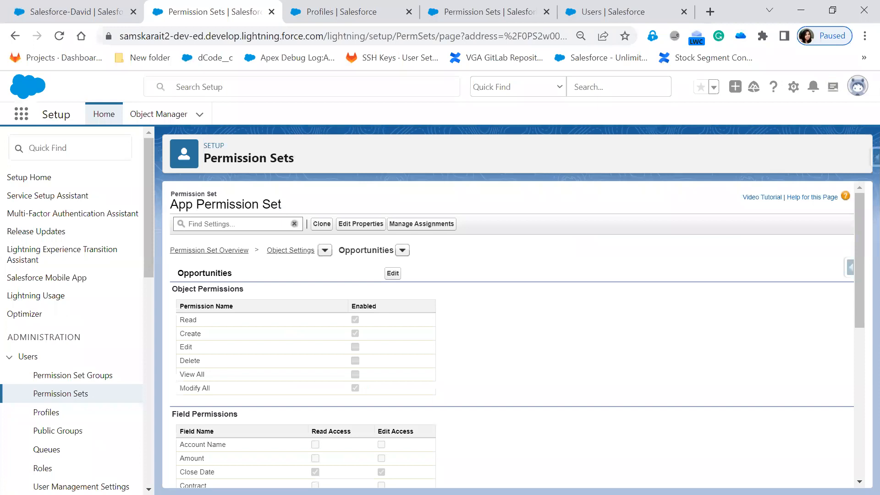
{"action": "left_click", "coordinate": [340, 10]}
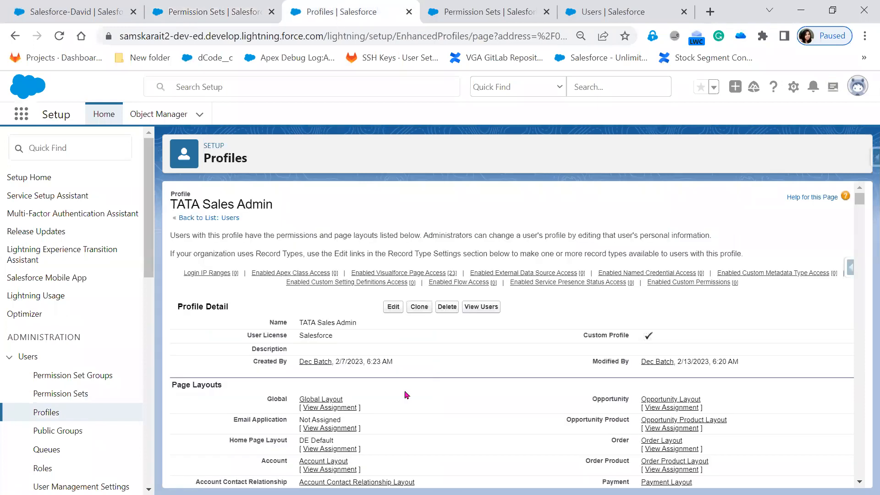
{"action": "left_click", "coordinate": [392, 307]}
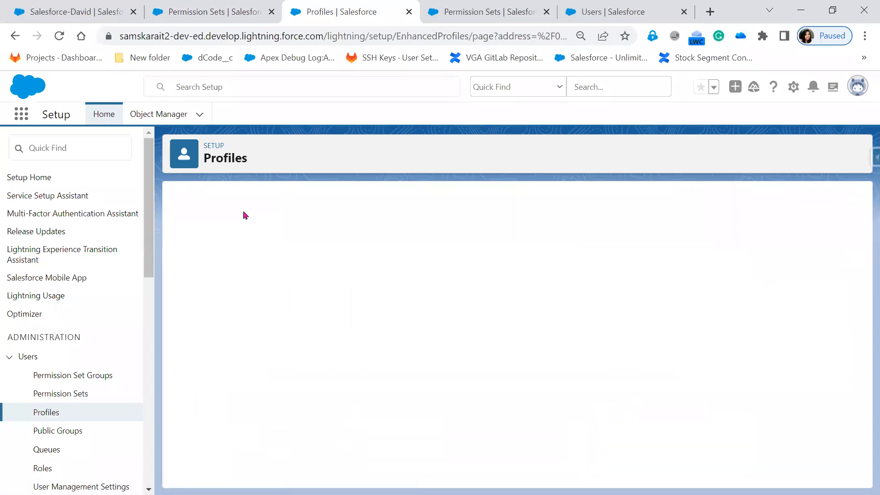
Step: Return to the TATA Sales Admin profile and open its field-level security for the Account object
{"action": "left_click", "coordinate": [16, 39]}
{"action": "scroll", "coordinate": [472, 443], "scroll_direction": "down", "scroll_amount": 15}
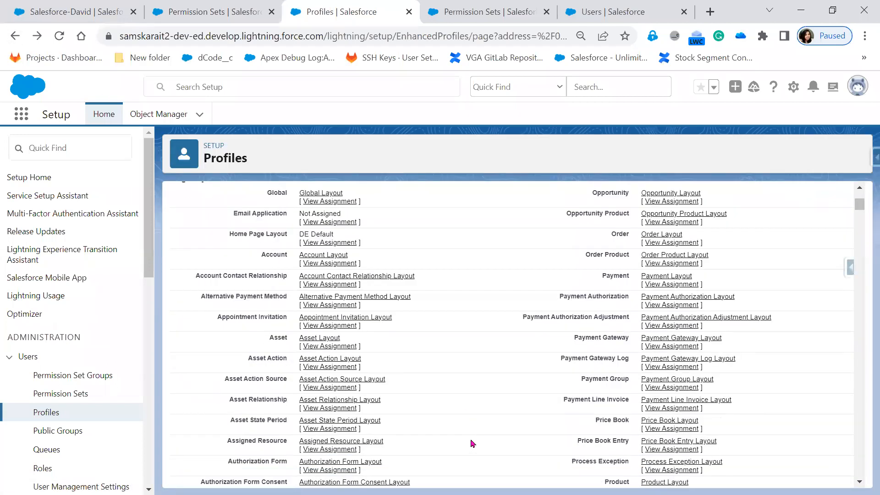
{"action": "scroll", "coordinate": [472, 443], "scroll_direction": "down", "scroll_amount": 5}
{"action": "scroll", "coordinate": [483, 424], "scroll_direction": "up", "scroll_amount": 2}
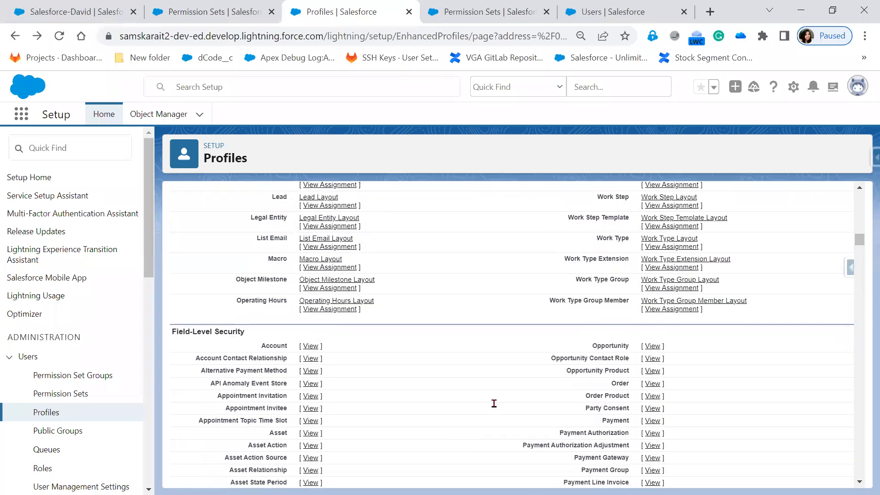
{"action": "left_click", "coordinate": [310, 346]}
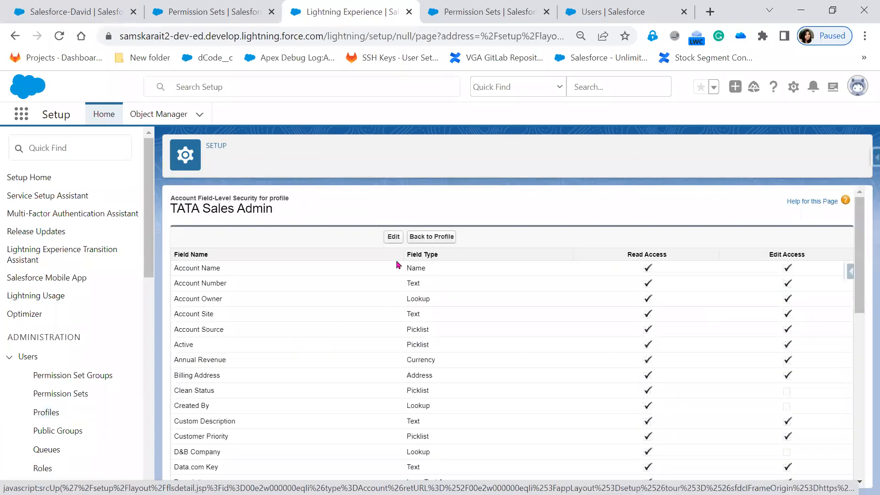
Step: Remove read access to the Fax, Employees and Industry fields in the profile's Account field-level security and save
{"action": "left_click", "coordinate": [390, 234]}
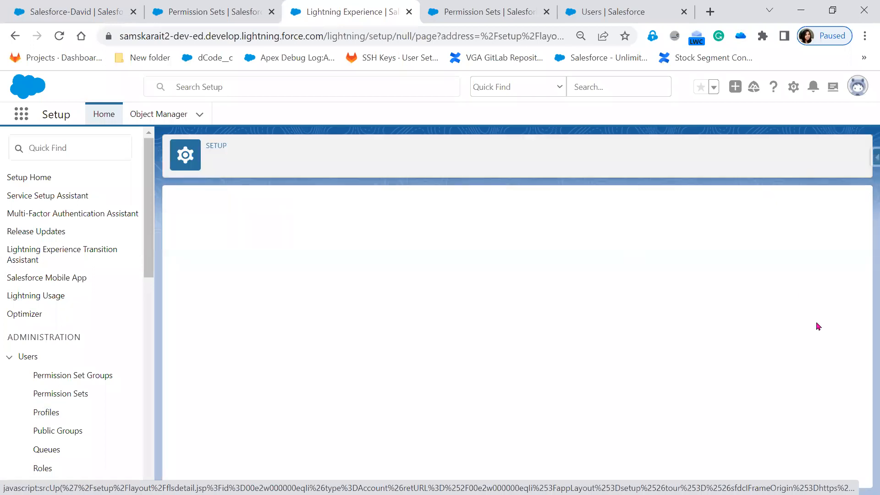
{"action": "scroll", "coordinate": [789, 416], "scroll_direction": "down", "scroll_amount": 9}
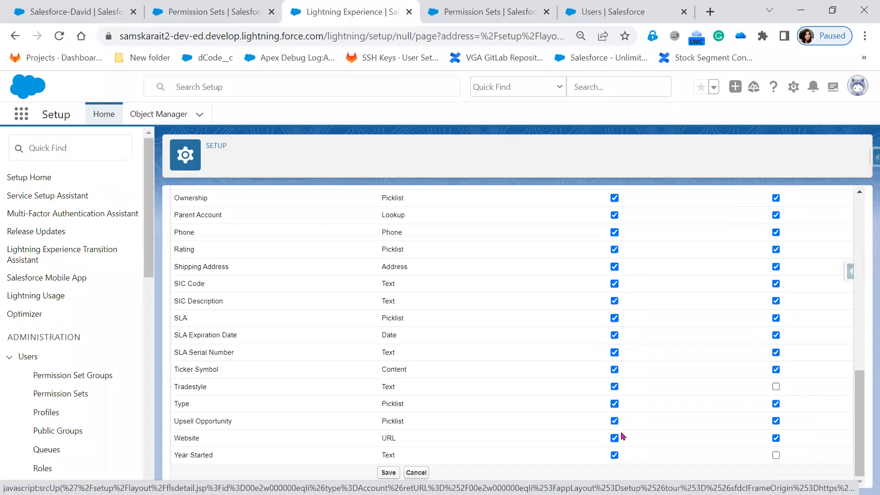
{"action": "scroll", "coordinate": [623, 435], "scroll_direction": "up", "scroll_amount": 5}
{"action": "left_click", "coordinate": [614, 286]}
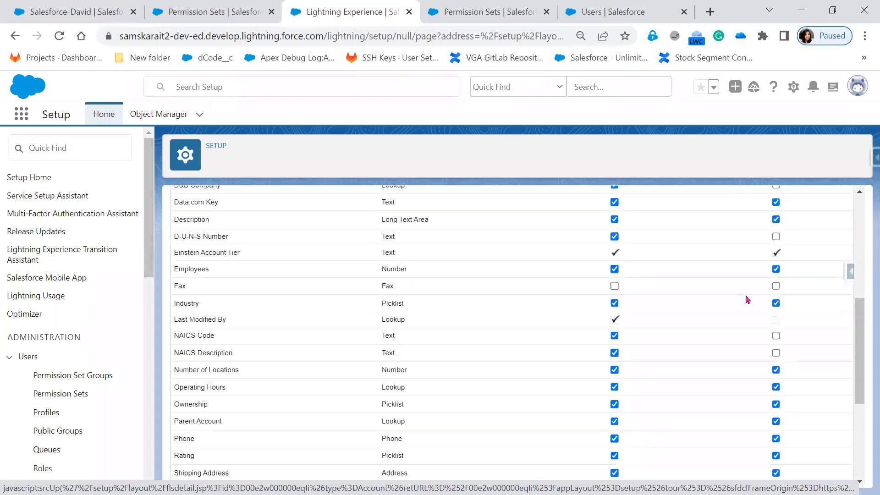
{"action": "left_click", "coordinate": [615, 268]}
{"action": "left_click", "coordinate": [614, 303]}
{"action": "scroll", "coordinate": [573, 332], "scroll_direction": "up", "scroll_amount": 8}
{"action": "left_click", "coordinate": [388, 238]}
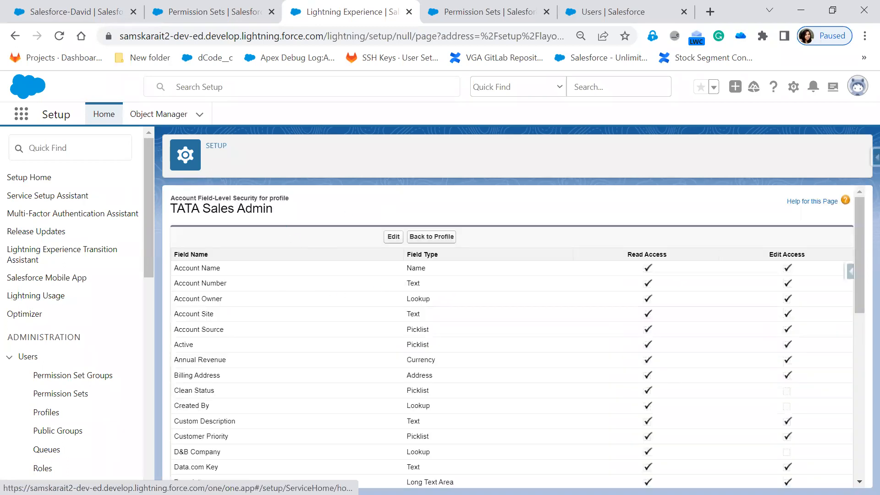
Step: Switch to the incognito Salesforce window, reload the Infosys account and check which fields its details show
{"action": "key", "text": "alt+Tab"}
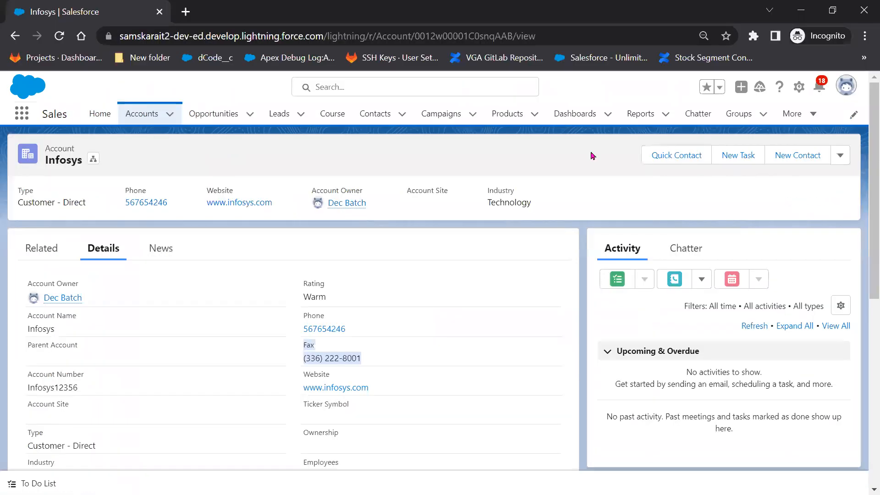
{"action": "left_click", "coordinate": [59, 35]}
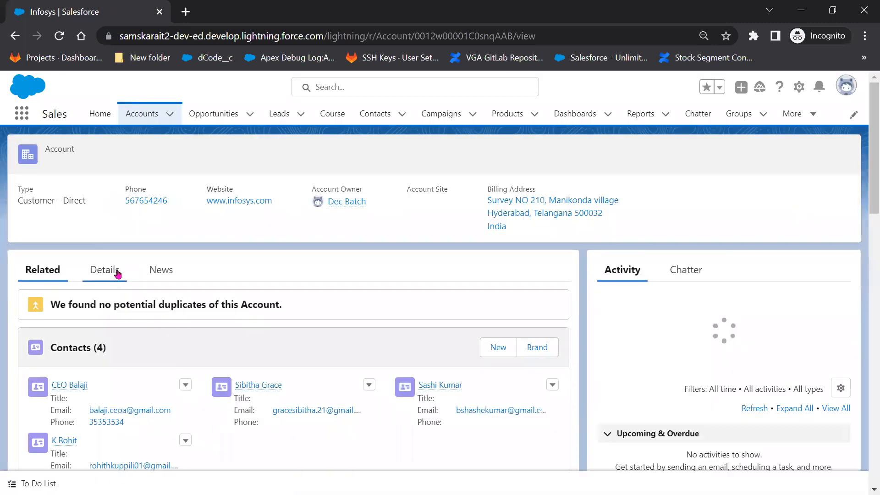
{"action": "left_click", "coordinate": [118, 273]}
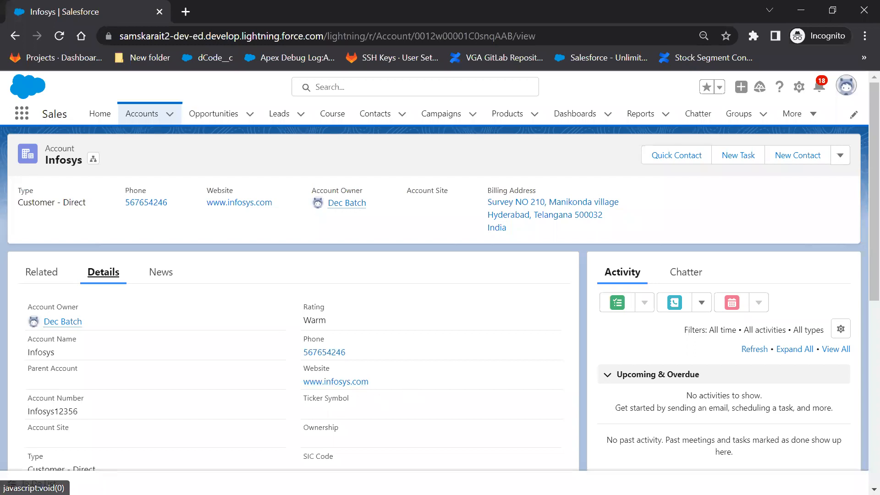
Step: Return to the Setup window and show the Accounts object settings of App Permission Set
{"action": "key", "text": "alt+Tab"}
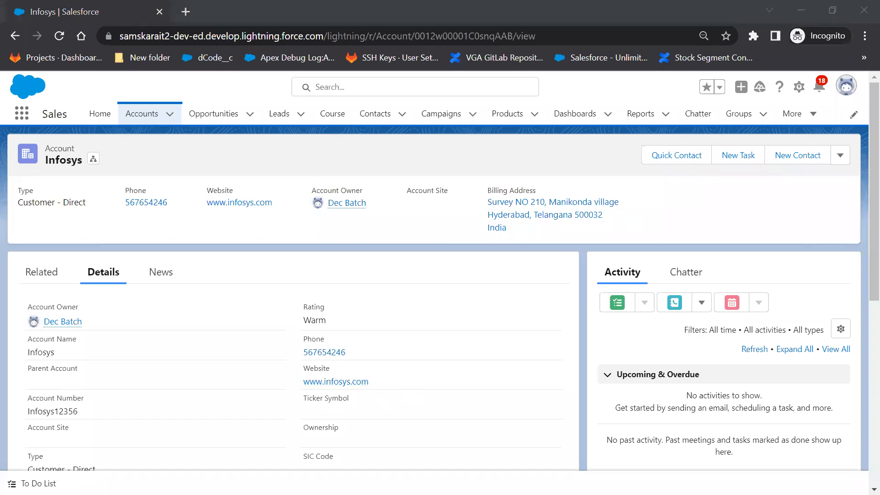
{"action": "key", "text": "alt+Tab"}
{"action": "left_click", "coordinate": [248, 11]}
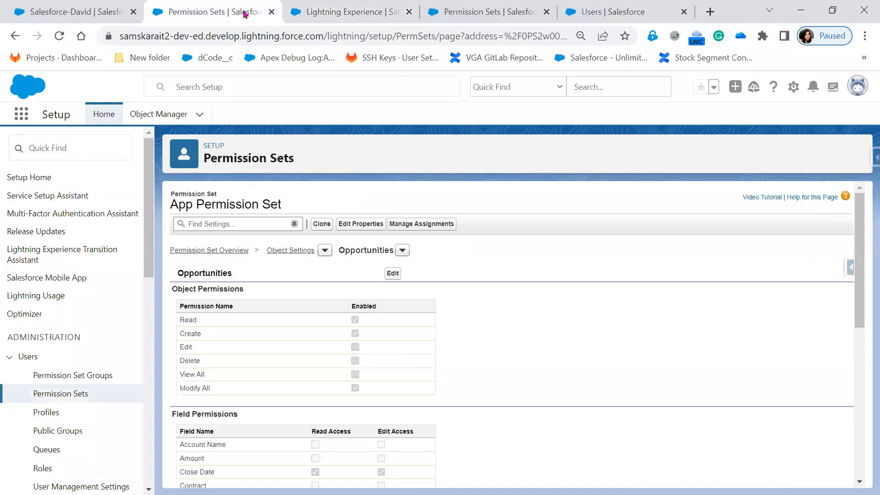
{"action": "left_click", "coordinate": [402, 250]}
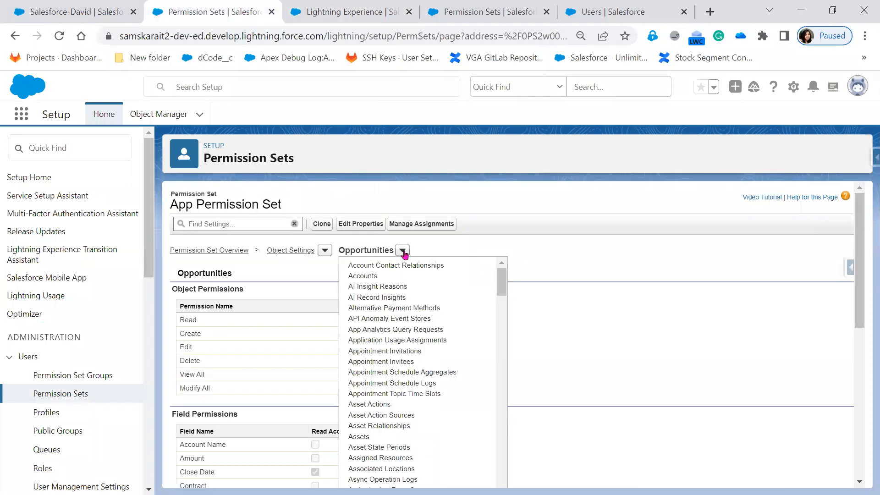
{"action": "left_click", "coordinate": [374, 276]}
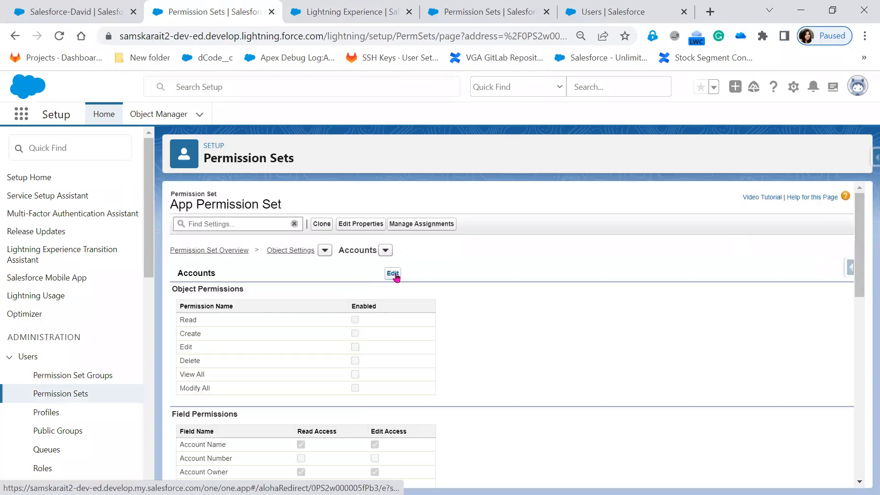
Step: Grant edit access to the Fax, Industry and Employees fields of Accounts in App Permission Set and save
{"action": "left_click", "coordinate": [393, 273]}
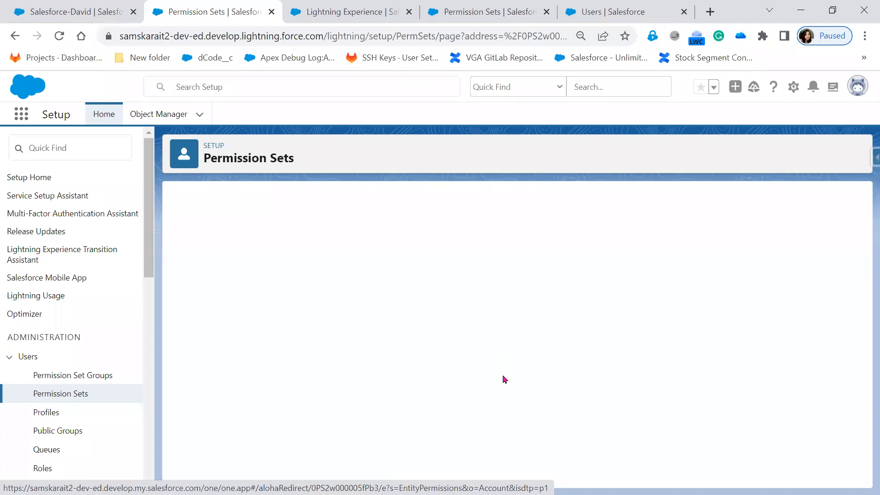
{"action": "scroll", "coordinate": [504, 379], "scroll_direction": "down", "scroll_amount": 6}
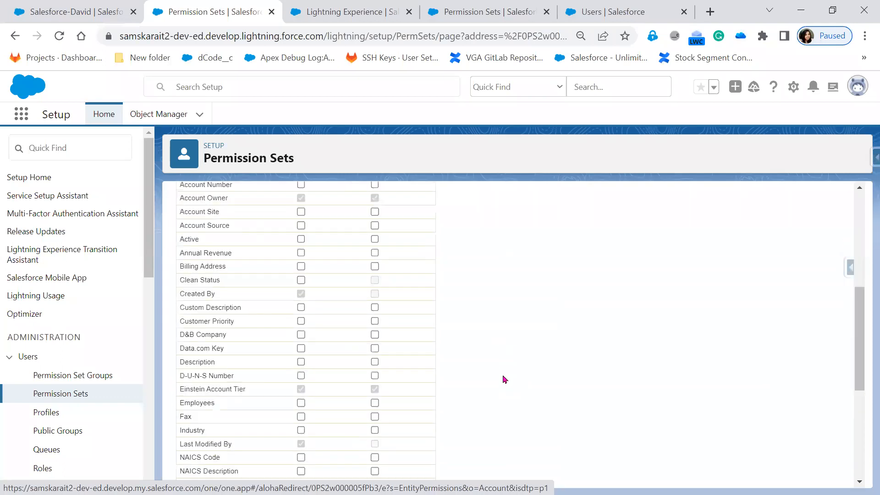
{"action": "scroll", "coordinate": [504, 380], "scroll_direction": "down", "scroll_amount": 1}
{"action": "left_click", "coordinate": [374, 351]}
{"action": "left_click", "coordinate": [374, 365]}
{"action": "left_click", "coordinate": [375, 338]}
{"action": "scroll", "coordinate": [385, 318], "scroll_direction": "up", "scroll_amount": 6}
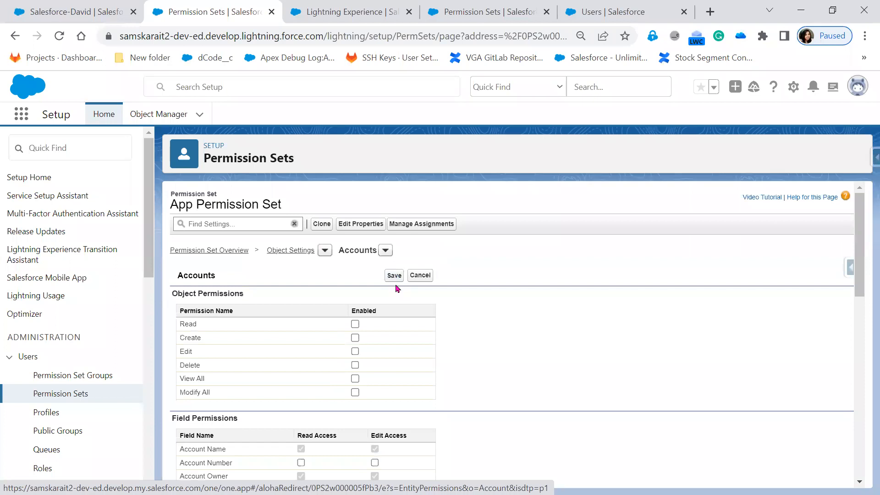
{"action": "left_click", "coordinate": [395, 279]}
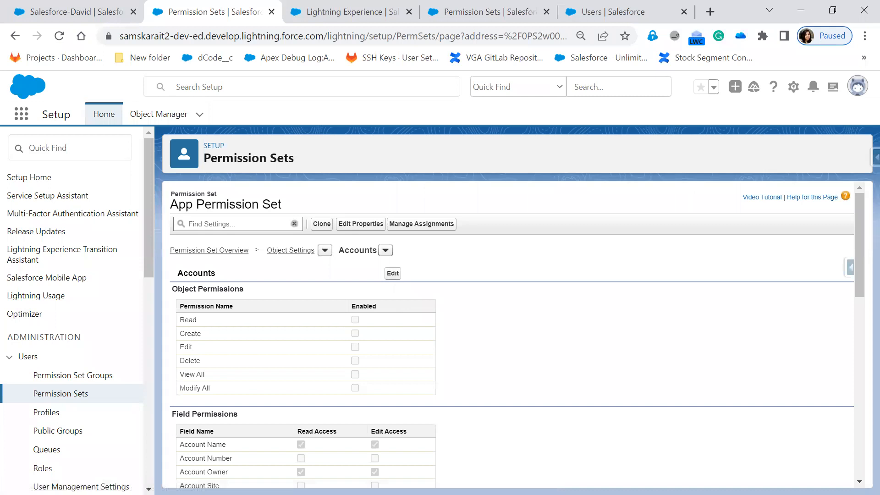
Step: Switch to the Paint diagram, write the users U1 to U4 beside the org box and connect each to the Profile box
{"action": "key", "text": "alt+Tab"}
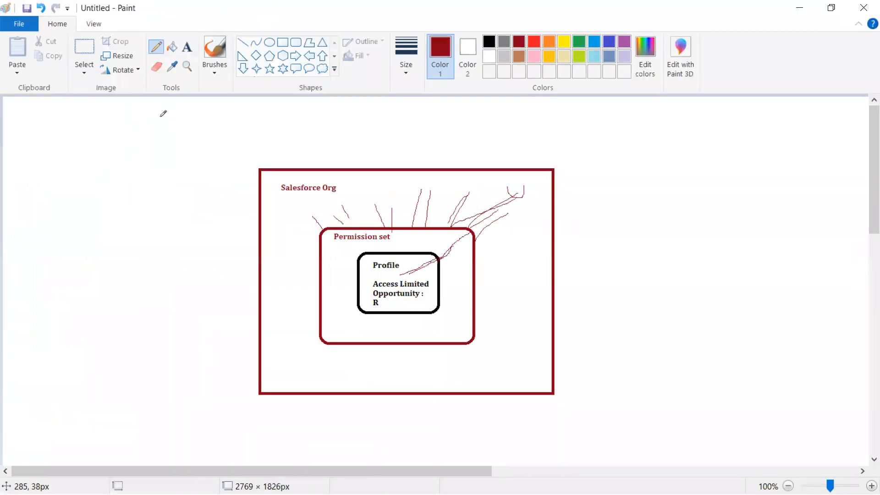
{"action": "mouse_move", "coordinate": [56, 150]}
{"action": "left_mouse_down"}
{"action": "mouse_move", "coordinate": [67, 151]}
{"action": "mouse_move", "coordinate": [80, 212]}
{"action": "mouse_move", "coordinate": [92, 221]}
{"action": "mouse_move", "coordinate": [58, 250]}
{"action": "mouse_move", "coordinate": [82, 221]}
{"action": "mouse_move", "coordinate": [89, 249]}
{"action": "mouse_move", "coordinate": [71, 273]}
{"action": "mouse_move", "coordinate": [90, 281]}
{"action": "mouse_move", "coordinate": [95, 303]}
{"action": "left_mouse_up"}
{"action": "left_click_drag", "start_coordinate": [78, 166], "coordinate": [360, 264]}
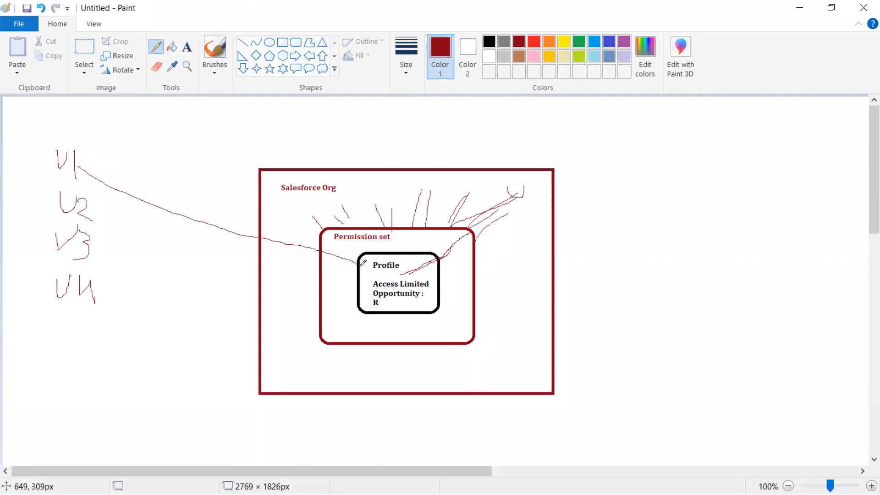
{"action": "mouse_move", "coordinate": [94, 210]}
{"action": "left_mouse_down"}
{"action": "mouse_move", "coordinate": [302, 244]}
{"action": "mouse_move", "coordinate": [366, 263]}
{"action": "left_mouse_up"}
{"action": "left_click_drag", "start_coordinate": [109, 249], "coordinate": [101, 249]}
{"action": "left_click_drag", "start_coordinate": [222, 256], "coordinate": [362, 262]}
{"action": "mouse_move", "coordinate": [99, 289]}
{"action": "left_mouse_down"}
{"action": "mouse_move", "coordinate": [319, 276]}
{"action": "mouse_move", "coordinate": [359, 261]}
{"action": "left_mouse_up"}
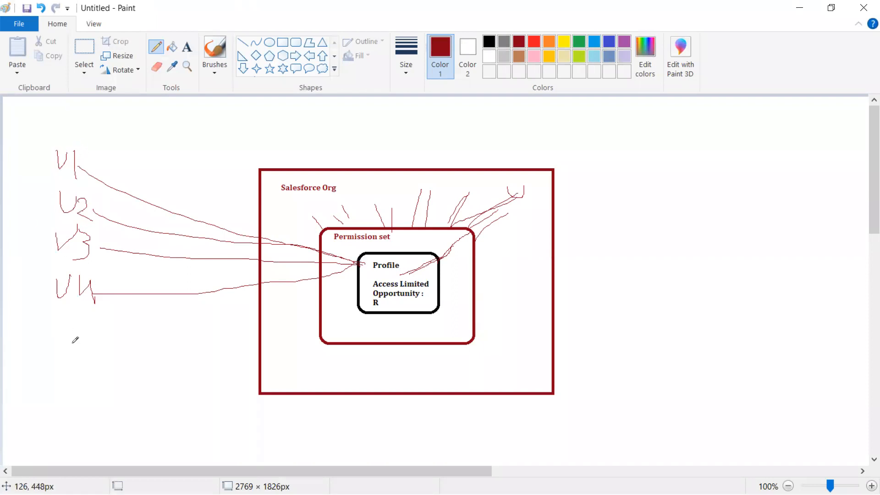
Step: Frame and mark user U3, then link it to the Permission set box with freehand pink lines
{"action": "mouse_move", "coordinate": [48, 233]}
{"action": "left_mouse_down"}
{"action": "mouse_move", "coordinate": [47, 256]}
{"action": "mouse_move", "coordinate": [74, 277]}
{"action": "mouse_move", "coordinate": [101, 232]}
{"action": "mouse_move", "coordinate": [65, 222]}
{"action": "mouse_move", "coordinate": [49, 232]}
{"action": "mouse_move", "coordinate": [31, 208]}
{"action": "mouse_move", "coordinate": [14, 215]}
{"action": "left_mouse_up"}
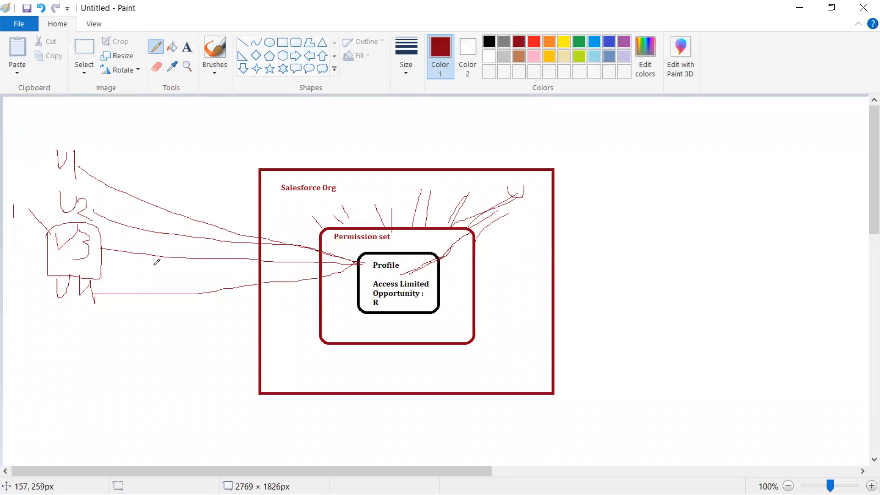
{"action": "mouse_move", "coordinate": [59, 249]}
{"action": "left_mouse_down"}
{"action": "mouse_move", "coordinate": [81, 231]}
{"action": "mouse_move", "coordinate": [57, 250]}
{"action": "mouse_move", "coordinate": [56, 233]}
{"action": "left_mouse_up"}
{"action": "left_click", "coordinate": [518, 62]}
{"action": "left_click", "coordinate": [534, 56]}
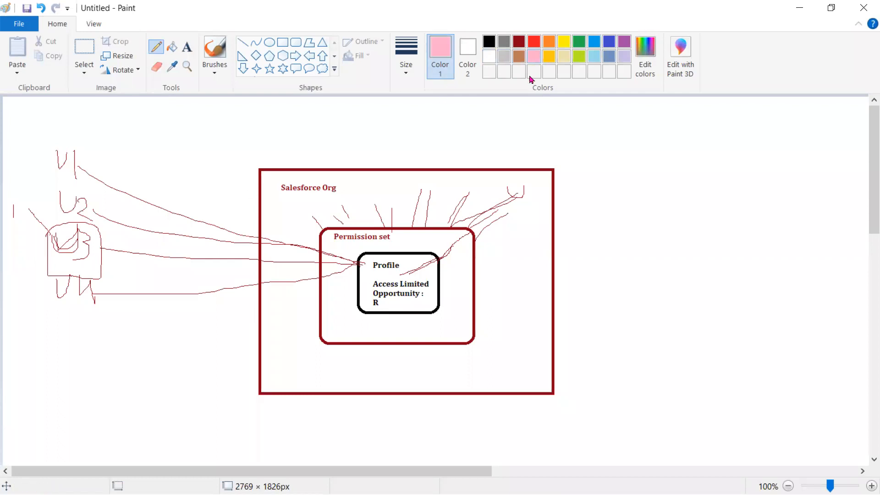
{"action": "mouse_move", "coordinate": [109, 260]}
{"action": "left_mouse_down"}
{"action": "mouse_move", "coordinate": [155, 296]}
{"action": "mouse_move", "coordinate": [279, 312]}
{"action": "mouse_move", "coordinate": [317, 300]}
{"action": "left_mouse_up"}
{"action": "mouse_move", "coordinate": [316, 298]}
{"action": "left_mouse_down"}
{"action": "mouse_move", "coordinate": [268, 319]}
{"action": "mouse_move", "coordinate": [156, 291]}
{"action": "mouse_move", "coordinate": [110, 254]}
{"action": "left_mouse_up"}
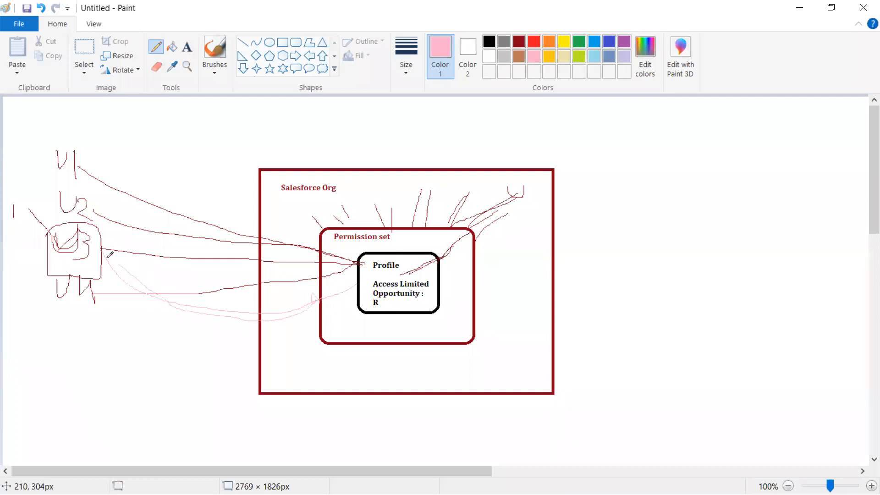
Step: Outline U3, the U1 and U2 pair, and U4 in pink, then minimize Paint
{"action": "left_click_drag", "start_coordinate": [51, 251], "coordinate": [96, 257]}
{"action": "mouse_move", "coordinate": [46, 143]}
{"action": "left_mouse_down"}
{"action": "mouse_move", "coordinate": [47, 227]}
{"action": "mouse_move", "coordinate": [76, 224]}
{"action": "mouse_move", "coordinate": [105, 181]}
{"action": "mouse_move", "coordinate": [51, 137]}
{"action": "left_mouse_up"}
{"action": "mouse_move", "coordinate": [52, 276]}
{"action": "left_mouse_down"}
{"action": "mouse_move", "coordinate": [98, 301]}
{"action": "mouse_move", "coordinate": [93, 272]}
{"action": "left_mouse_up"}
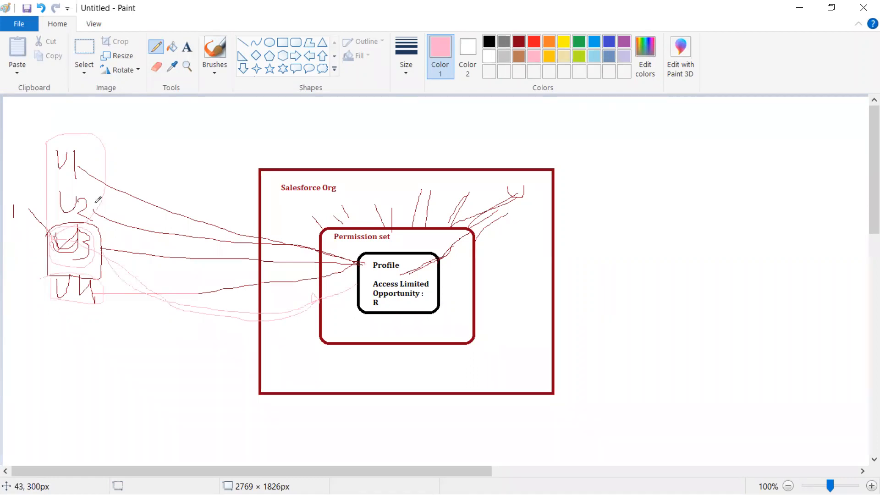
{"action": "left_click", "coordinate": [808, 13]}
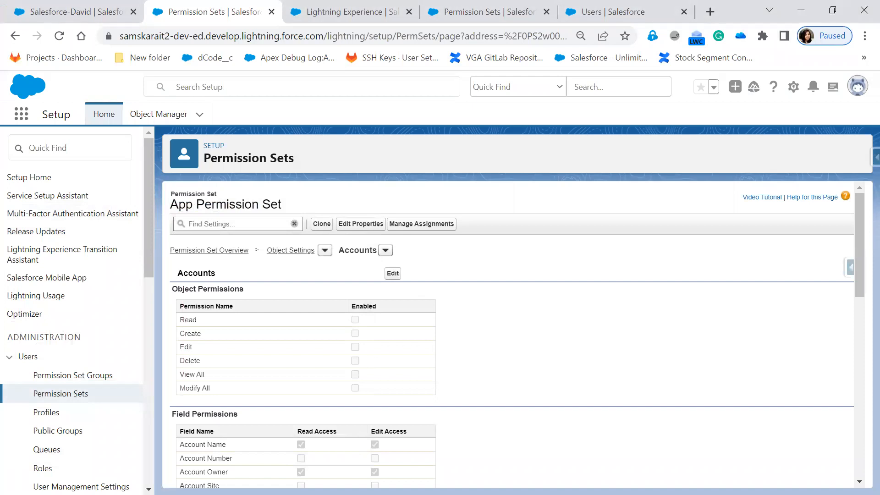
Step: Reload the Infosys account in the incognito window twice and check its details for the newly permitted fields
{"action": "key", "text": "alt+Tab"}
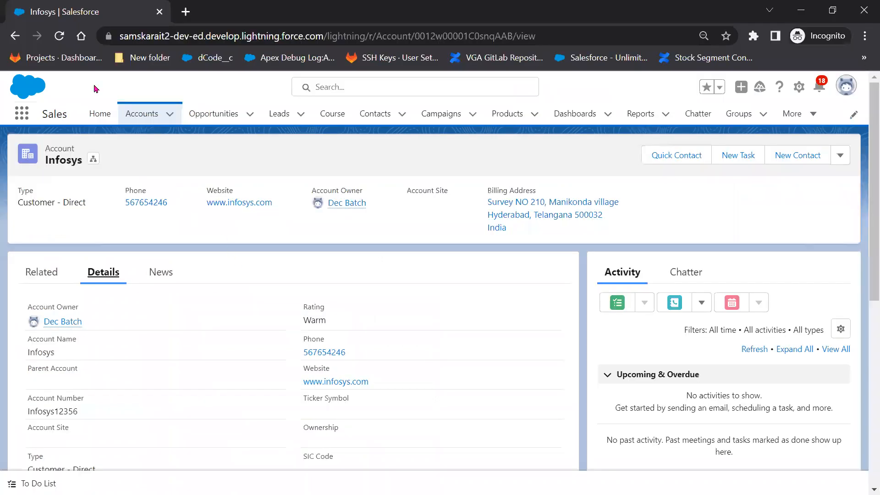
{"action": "left_click", "coordinate": [60, 36]}
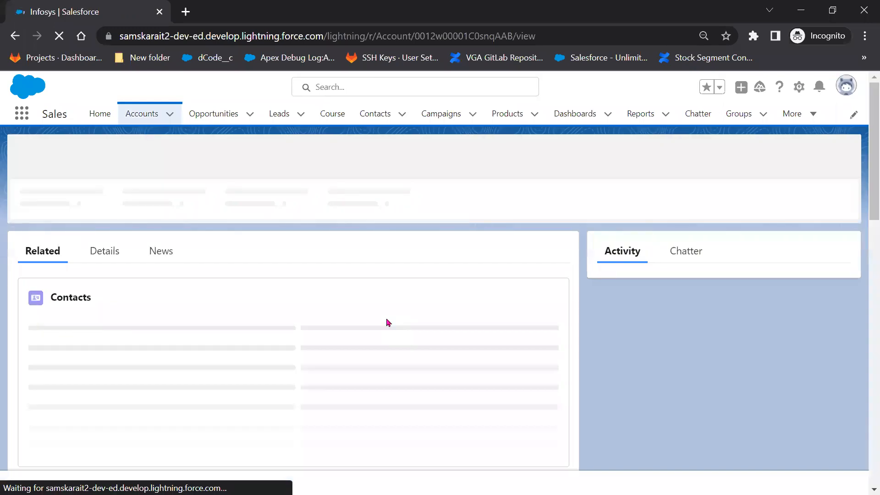
{"action": "left_click", "coordinate": [108, 274]}
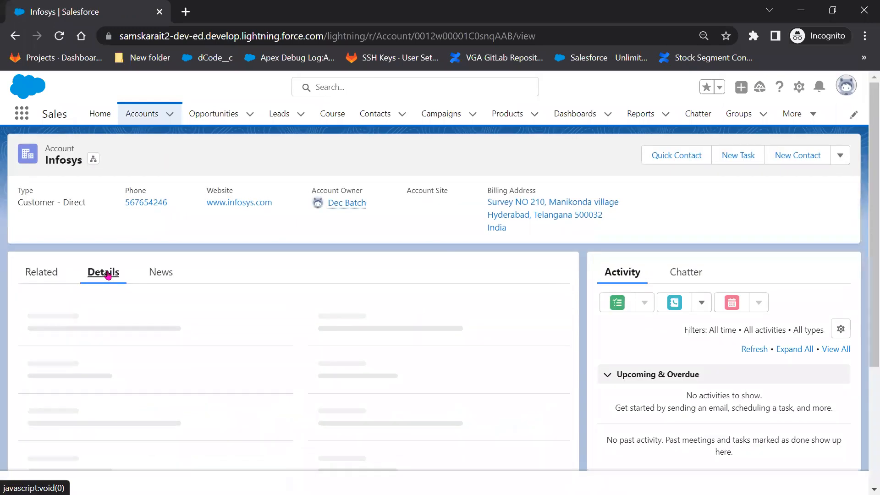
{"action": "left_click", "coordinate": [59, 36]}
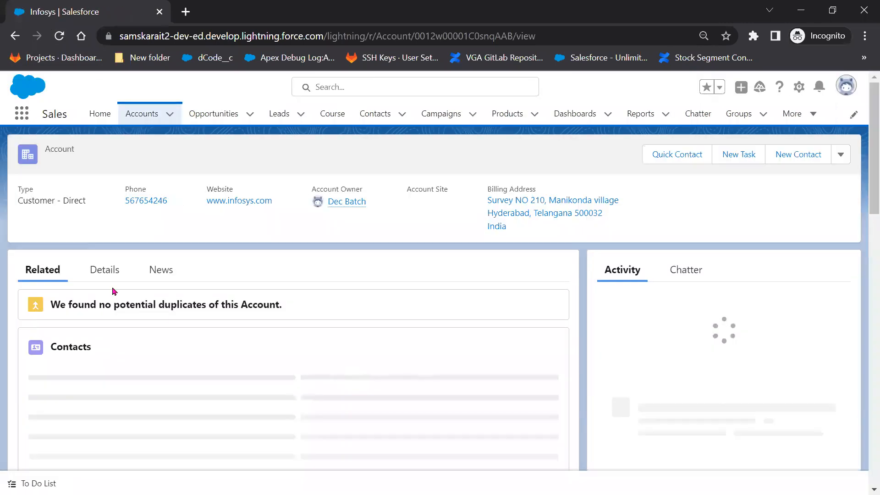
{"action": "left_click", "coordinate": [99, 271]}
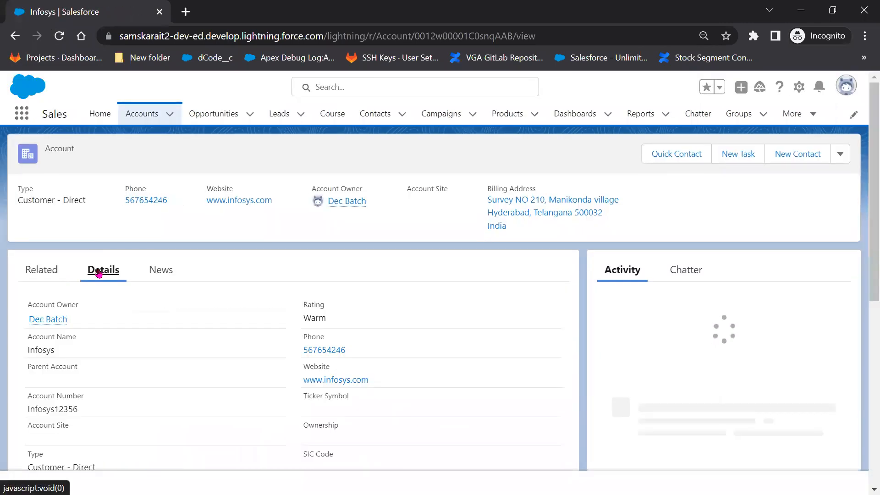
Step: Open the browser's developer tools, empty the cache and hard reload the Infosys page, then return to the Setup window
{"action": "right_click", "coordinate": [228, 159]}
{"action": "left_click", "coordinate": [291, 348]}
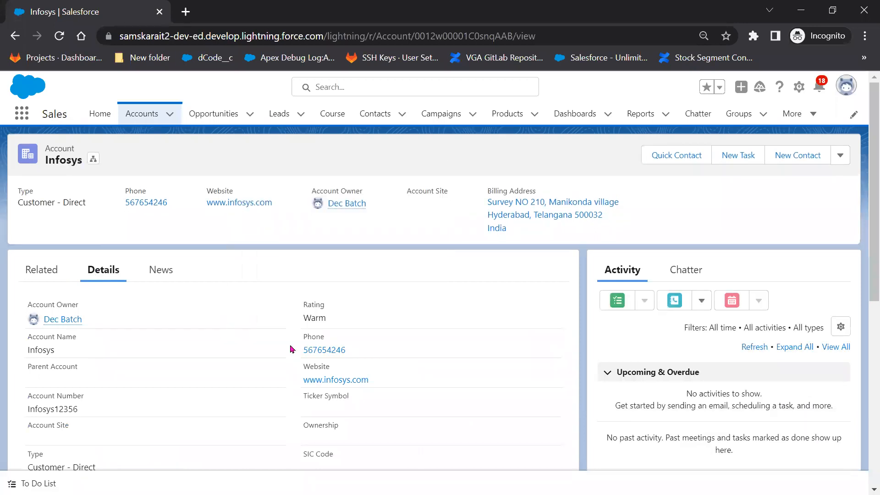
{"action": "right_click", "coordinate": [52, 40]}
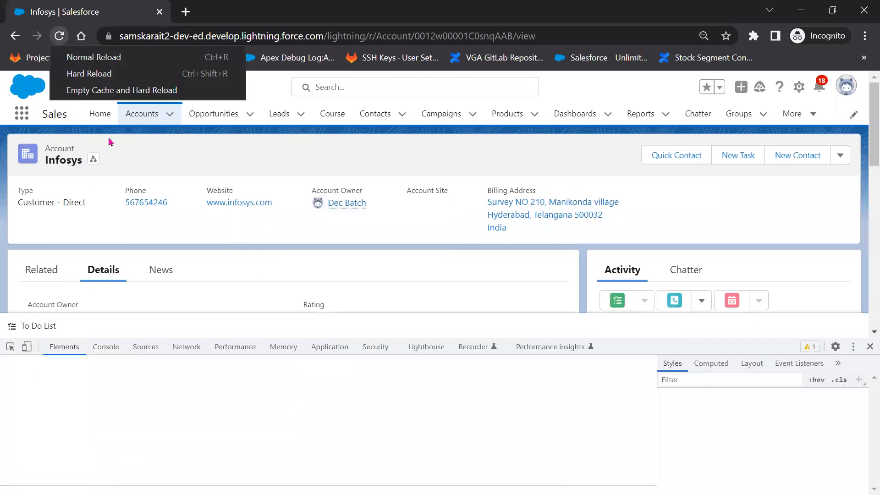
{"action": "left_click", "coordinate": [100, 97]}
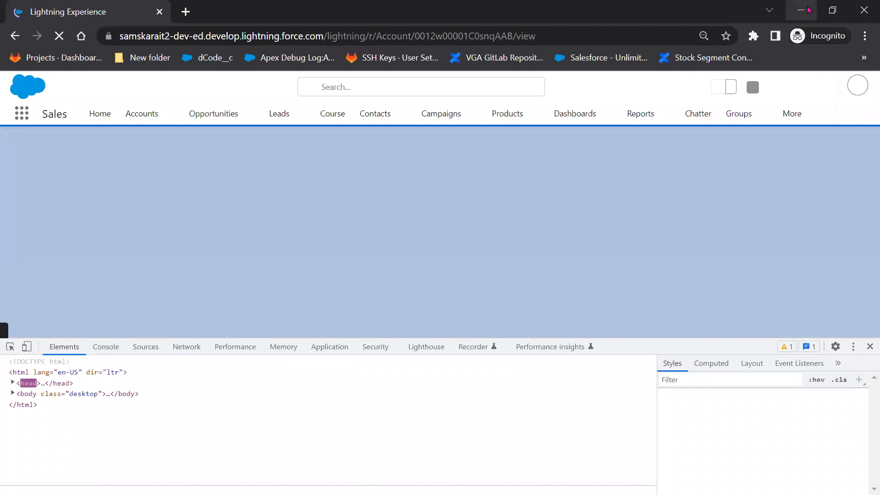
{"action": "left_click", "coordinate": [808, 10]}
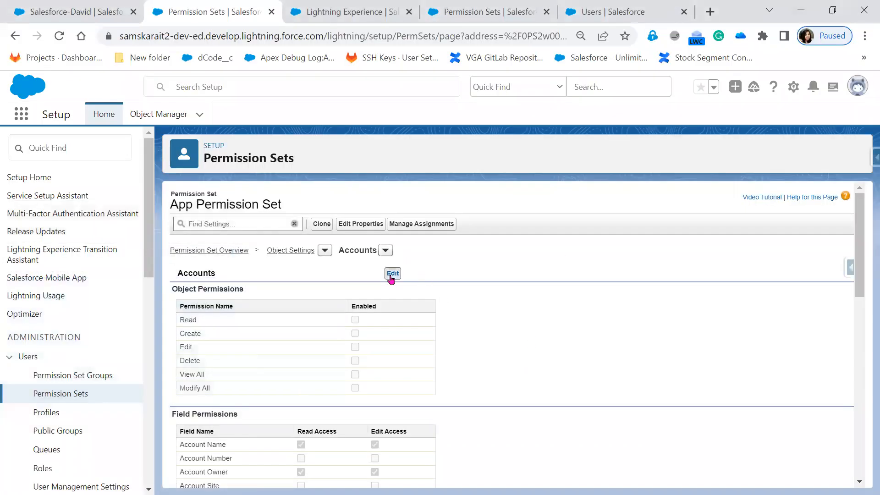
Step: Enable Read, Create and Modify All on Accounts in the App Permission Set and save the object permissions
{"action": "left_click", "coordinate": [392, 273]}
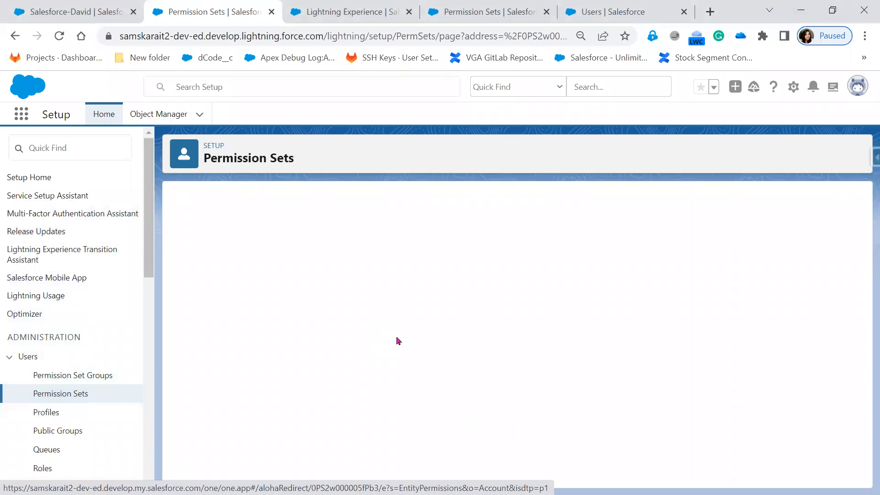
{"action": "left_click", "coordinate": [354, 324]}
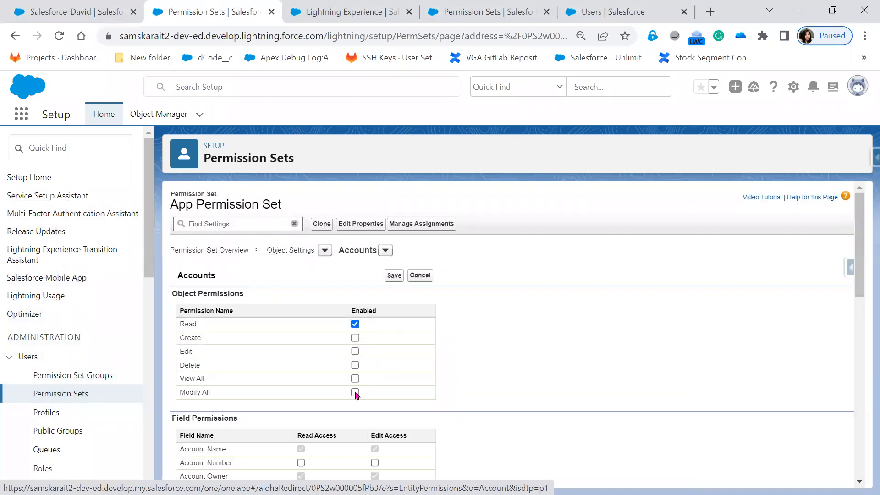
{"action": "left_click", "coordinate": [354, 392]}
{"action": "left_click", "coordinate": [355, 338]}
{"action": "left_click", "coordinate": [395, 275]}
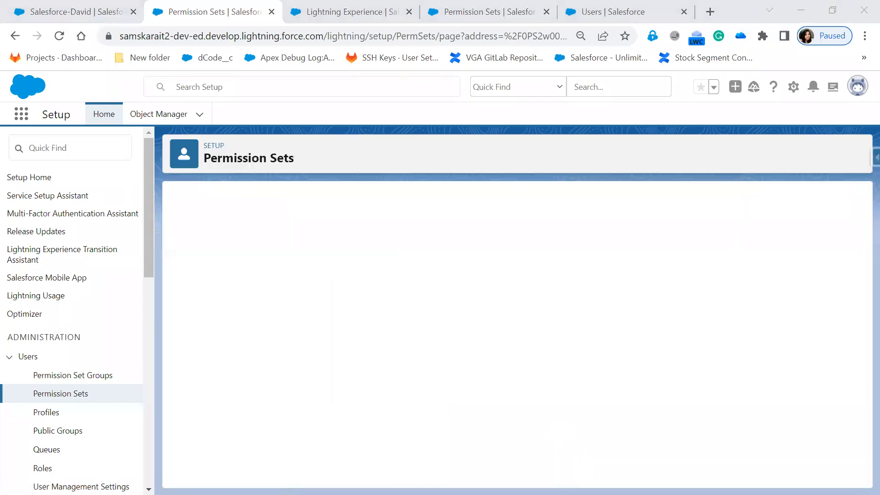
Step: Reload the Infosys account in the incognito window, view its details without the developer tools and check which user is logged in
{"action": "key", "text": "alt+Tab"}
{"action": "left_click", "coordinate": [59, 35]}
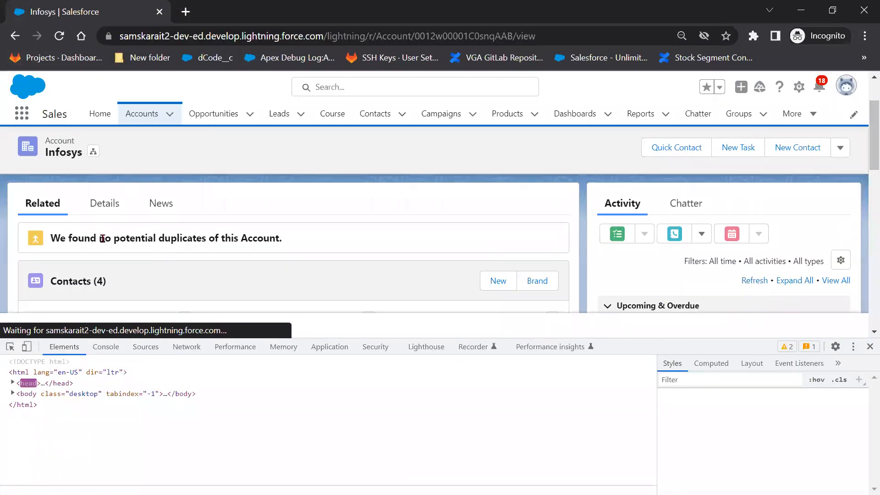
{"action": "left_click", "coordinate": [99, 206]}
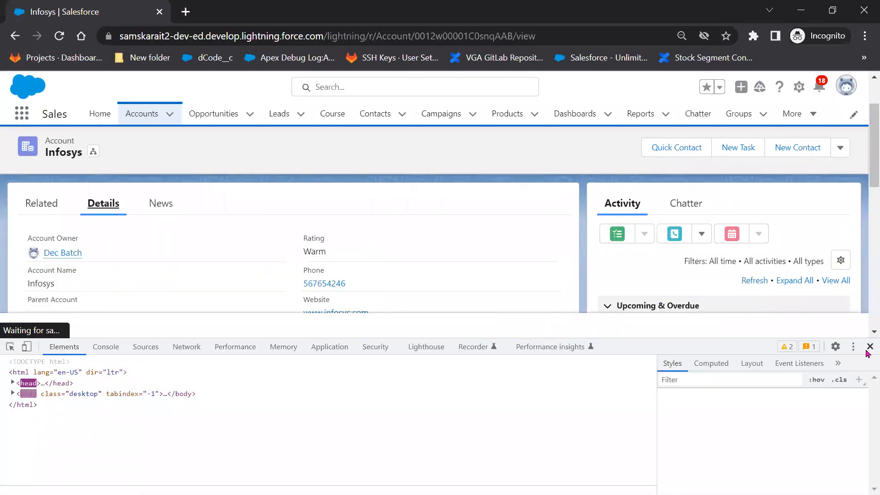
{"action": "left_click", "coordinate": [869, 347]}
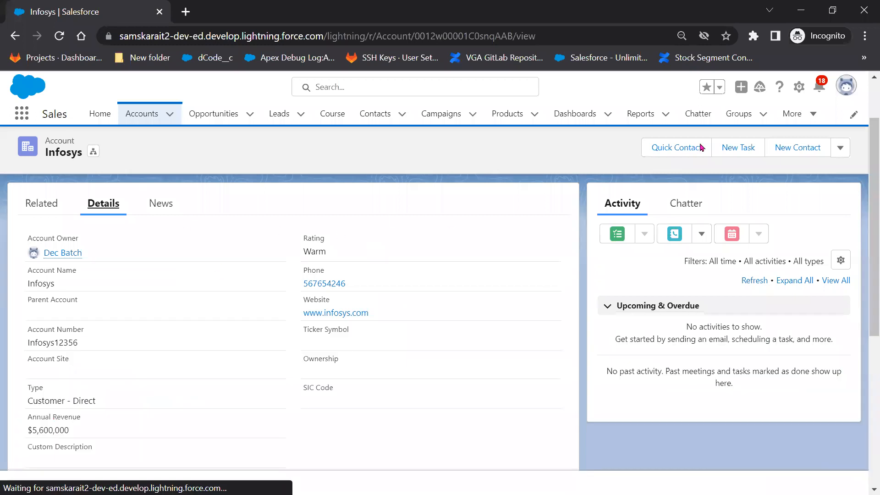
{"action": "left_click", "coordinate": [846, 86]}
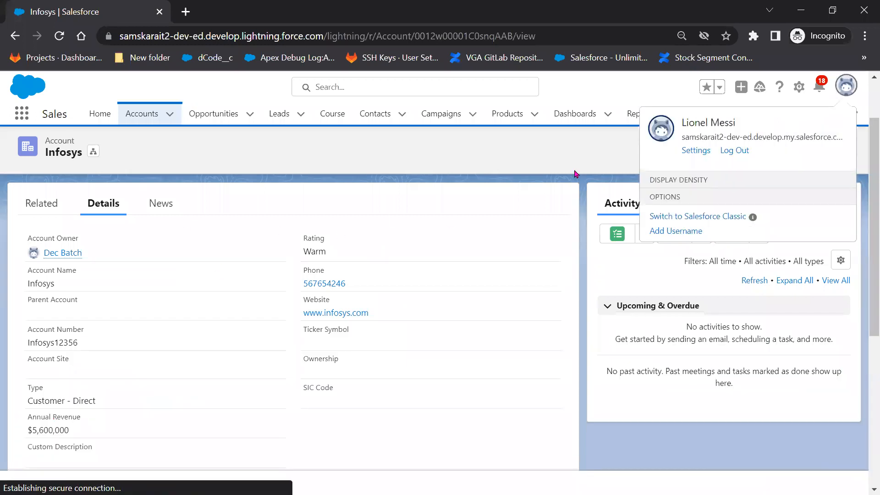
Step: Empty the cache and hard reload the Infosys page through the developer tools, recheck its details and return to the Setup window
{"action": "right_click", "coordinate": [136, 89]}
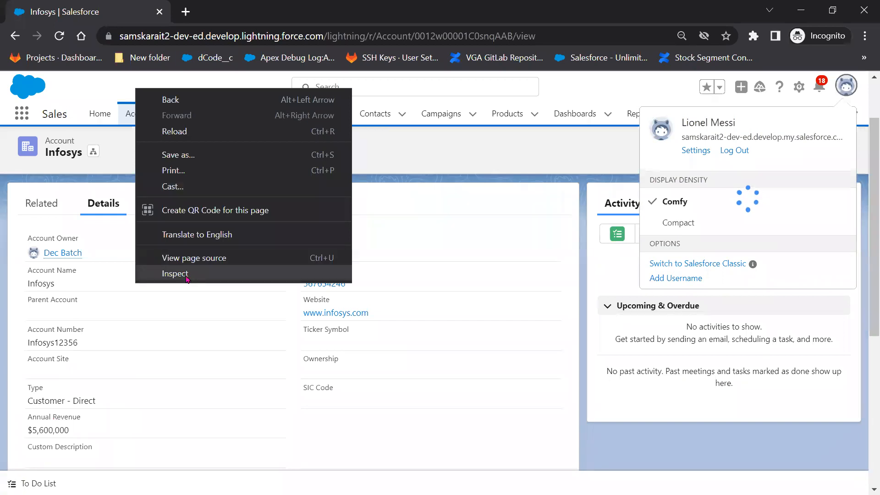
{"action": "left_click", "coordinate": [186, 274]}
{"action": "right_click", "coordinate": [59, 36]}
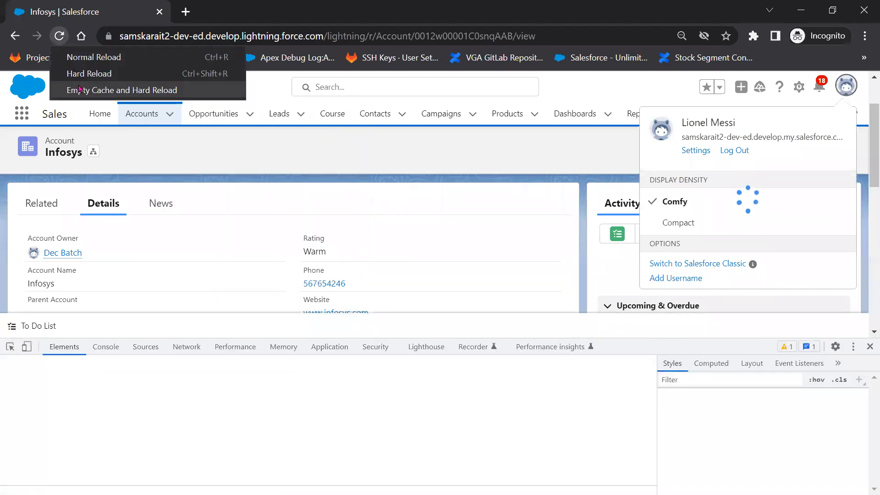
{"action": "left_click", "coordinate": [79, 90]}
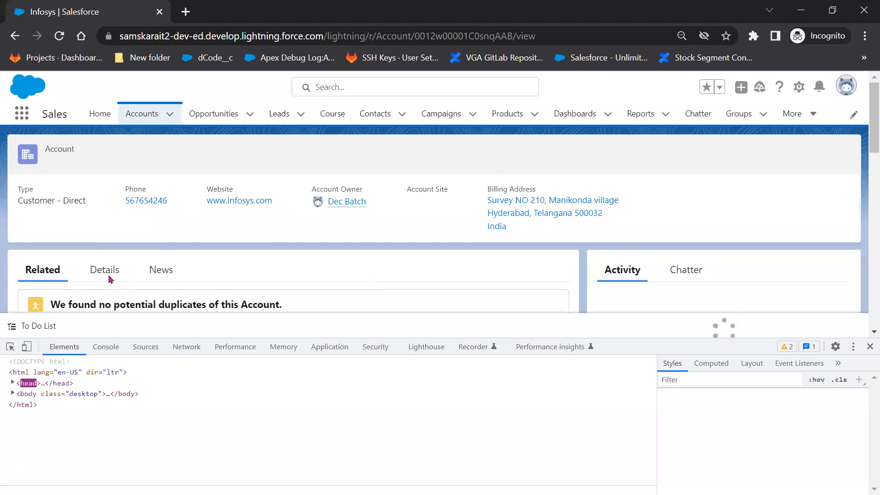
{"action": "left_click", "coordinate": [110, 279]}
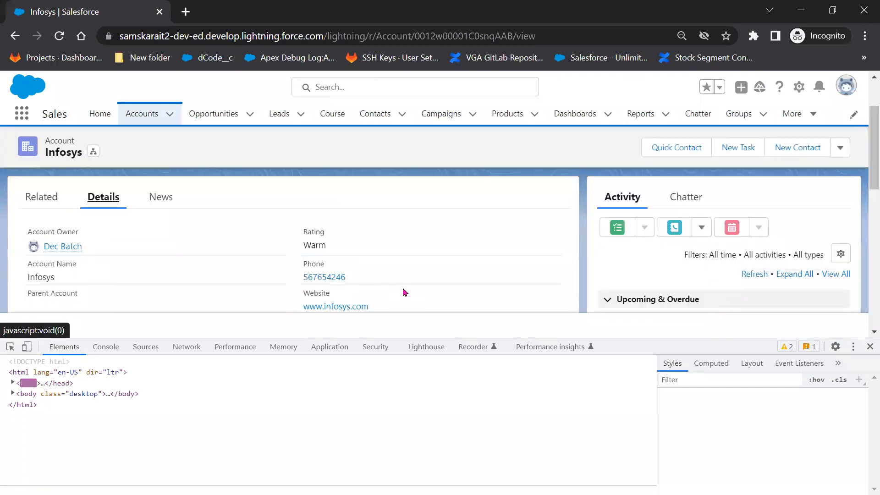
{"action": "left_click", "coordinate": [870, 346]}
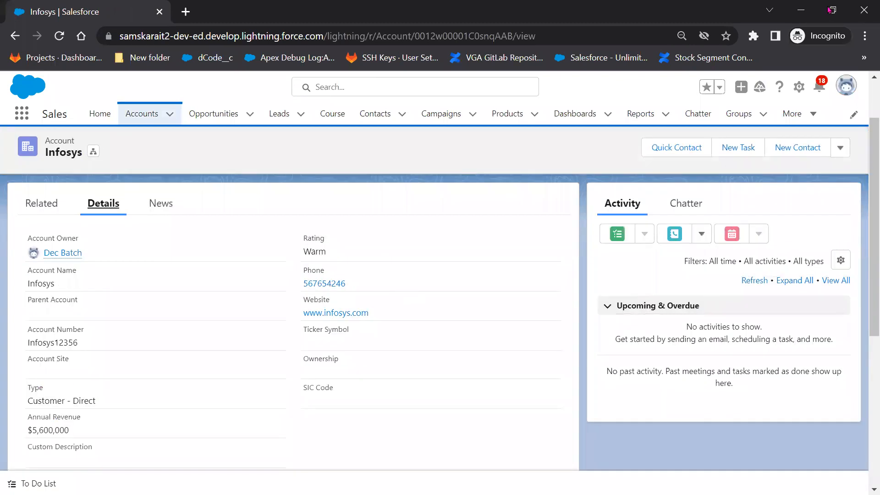
{"action": "left_click", "coordinate": [800, 10]}
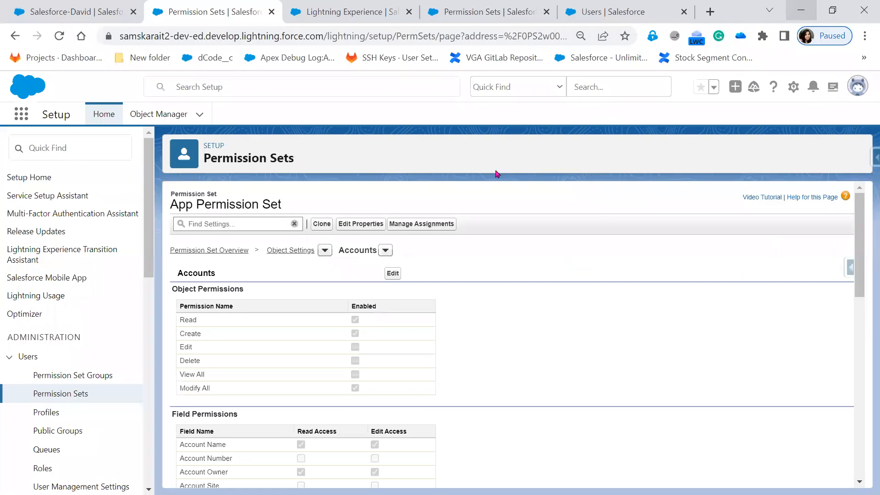
Step: Open System Permissions from the App Permission Set overview and look through the first part of the list
{"action": "left_click", "coordinate": [200, 250]}
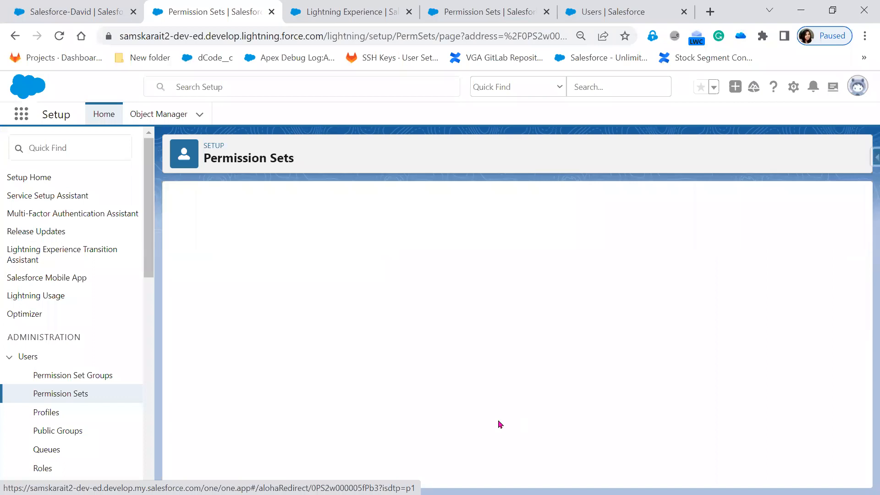
{"action": "scroll", "coordinate": [499, 423], "scroll_direction": "down", "scroll_amount": 5}
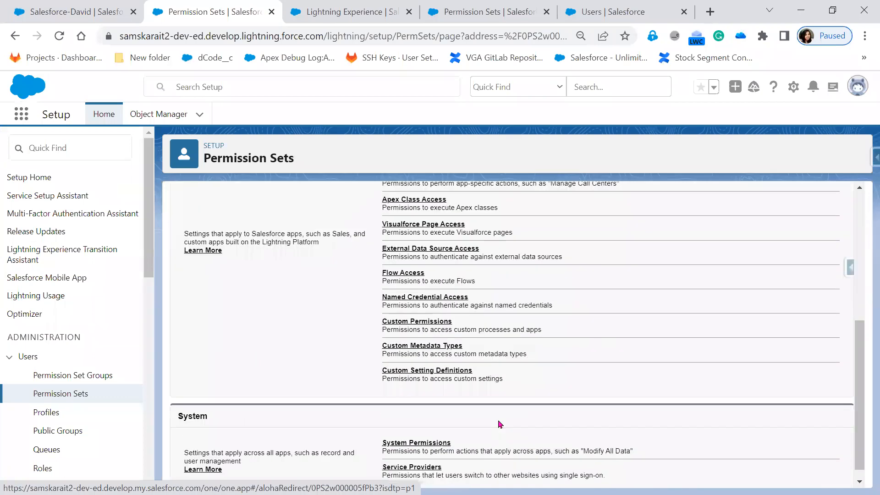
{"action": "left_click", "coordinate": [439, 431]}
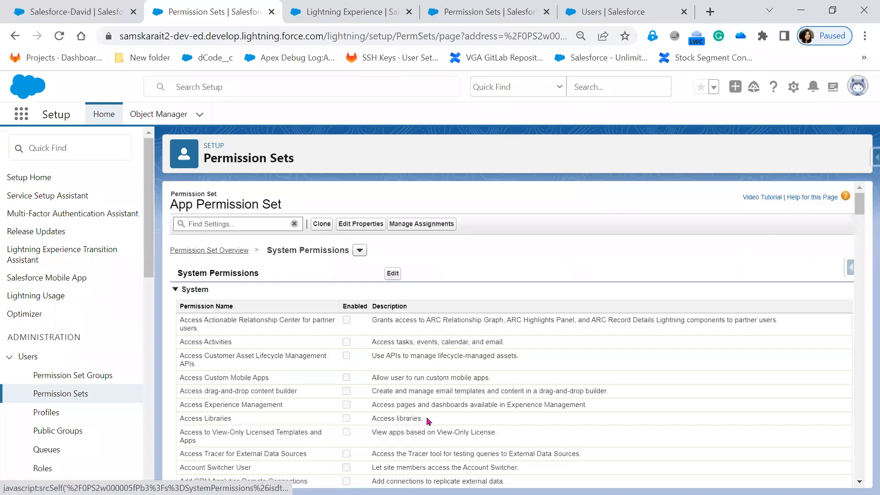
{"action": "scroll", "coordinate": [428, 421], "scroll_direction": "down", "scroll_amount": 3}
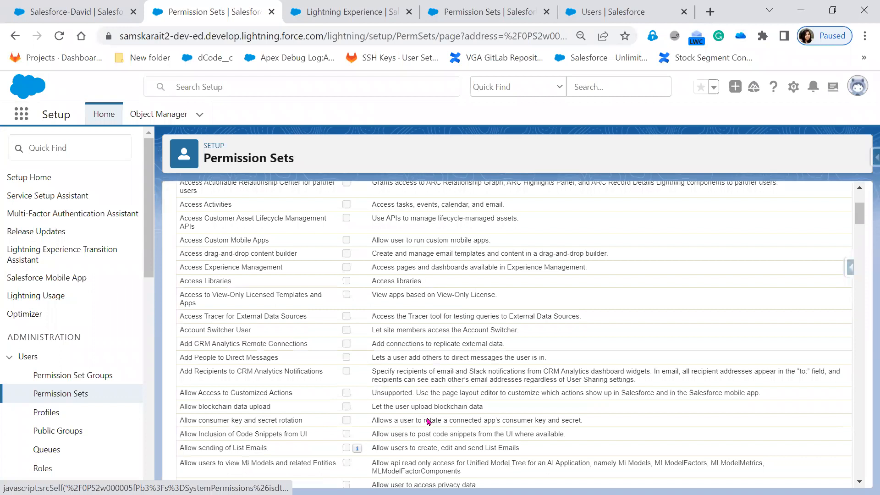
{"action": "scroll", "coordinate": [428, 421], "scroll_direction": "down", "scroll_amount": 3}
{"action": "scroll", "coordinate": [428, 421], "scroll_direction": "down", "scroll_amount": 1}
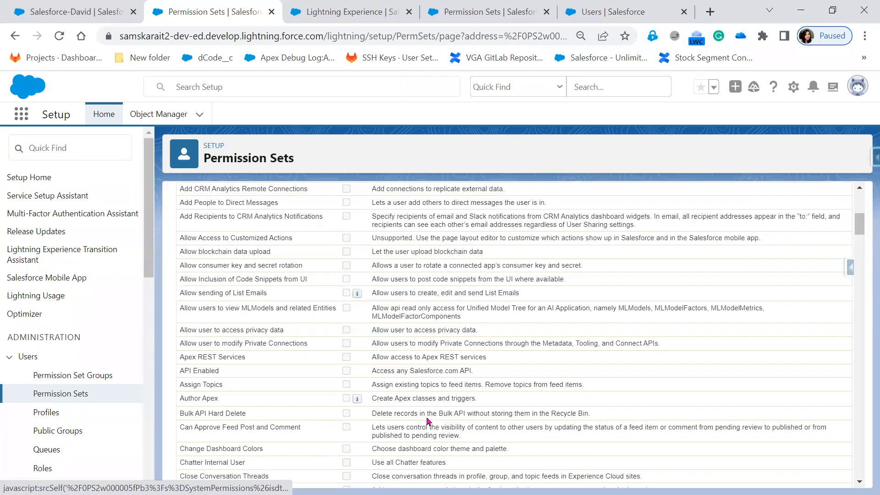
{"action": "scroll", "coordinate": [429, 421], "scroll_direction": "down", "scroll_amount": 3}
{"action": "scroll", "coordinate": [429, 421], "scroll_direction": "down", "scroll_amount": 2}
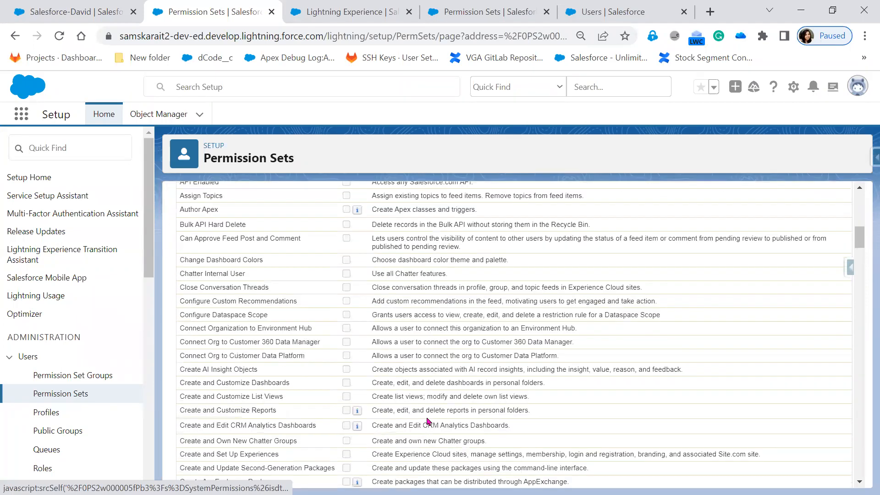
{"action": "scroll", "coordinate": [427, 421], "scroll_direction": "up", "scroll_amount": 6}
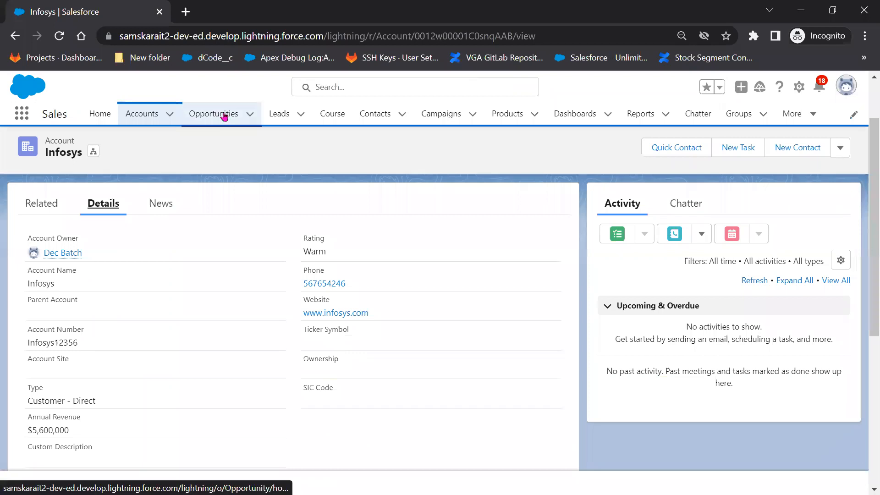
Step: View the Pacific Retail Group- opportunity in the incognito window, then return to the Setup window
{"action": "left_click", "coordinate": [221, 114]}
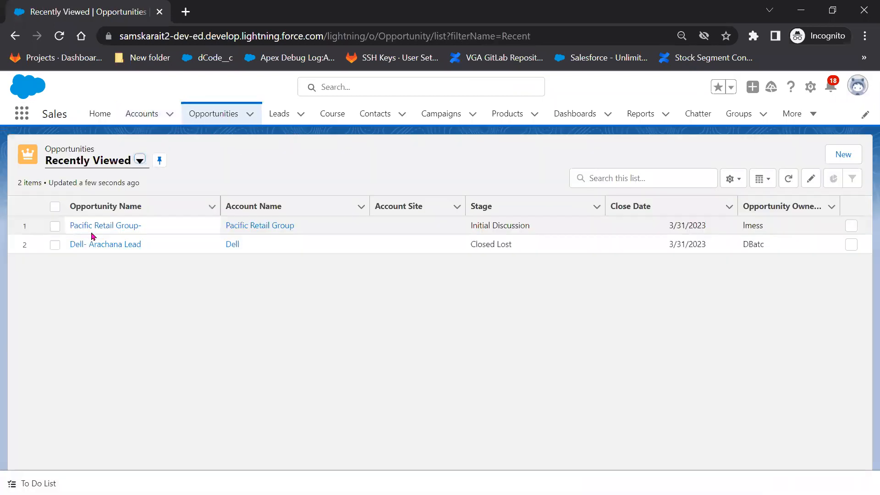
{"action": "left_click", "coordinate": [108, 229]}
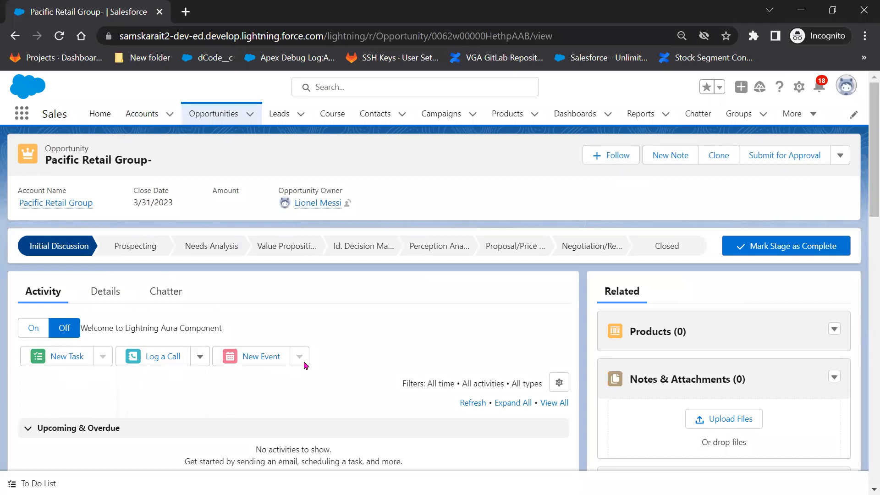
{"action": "left_click", "coordinate": [801, 10]}
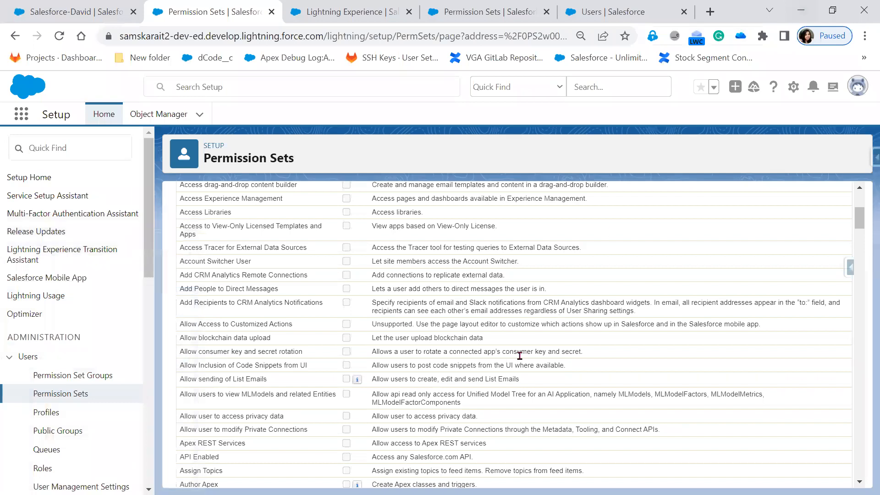
Step: Examine the remaining system permissions down to the report and email entries, then go back to the start of the list
{"action": "scroll", "coordinate": [489, 362], "scroll_direction": "up", "scroll_amount": 3}
{"action": "scroll", "coordinate": [487, 362], "scroll_direction": "down", "scroll_amount": 15}
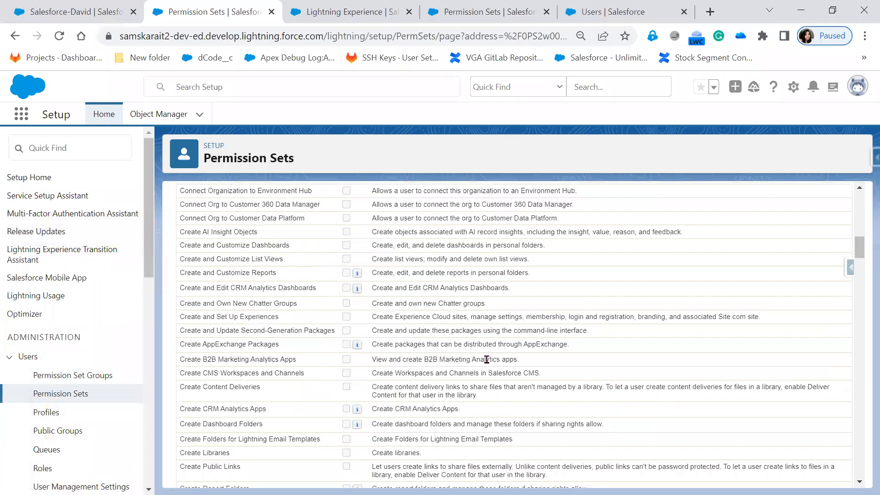
{"action": "scroll", "coordinate": [487, 362], "scroll_direction": "down", "scroll_amount": 3}
{"action": "scroll", "coordinate": [486, 363], "scroll_direction": "down", "scroll_amount": 6}
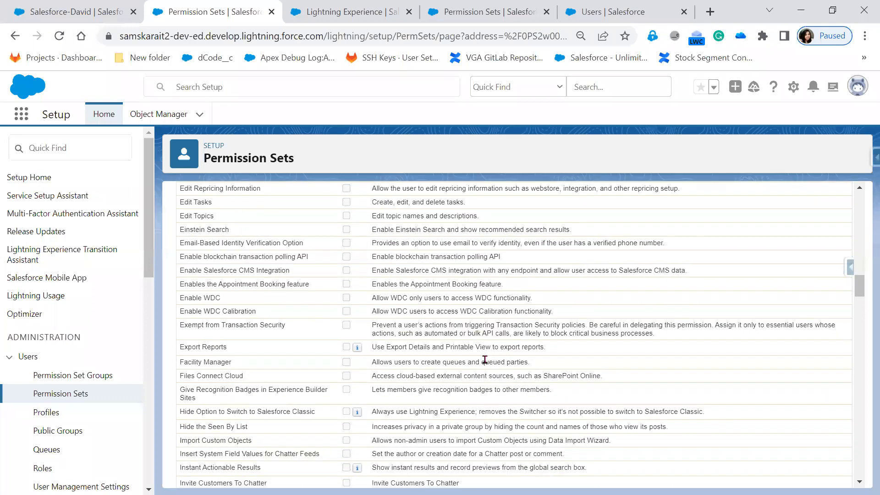
{"action": "scroll", "coordinate": [484, 360], "scroll_direction": "down", "scroll_amount": 3}
{"action": "scroll", "coordinate": [486, 366], "scroll_direction": "down", "scroll_amount": 14}
{"action": "scroll", "coordinate": [486, 365], "scroll_direction": "down", "scroll_amount": 15}
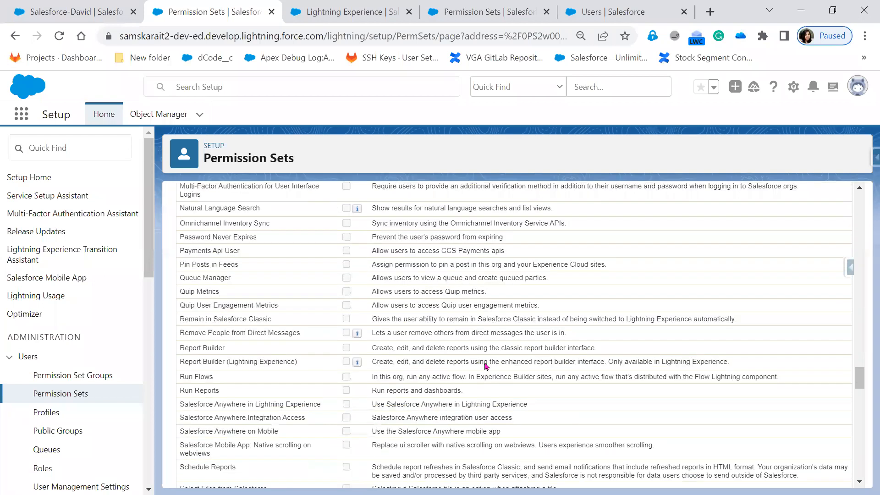
{"action": "scroll", "coordinate": [483, 371], "scroll_direction": "down", "scroll_amount": 2}
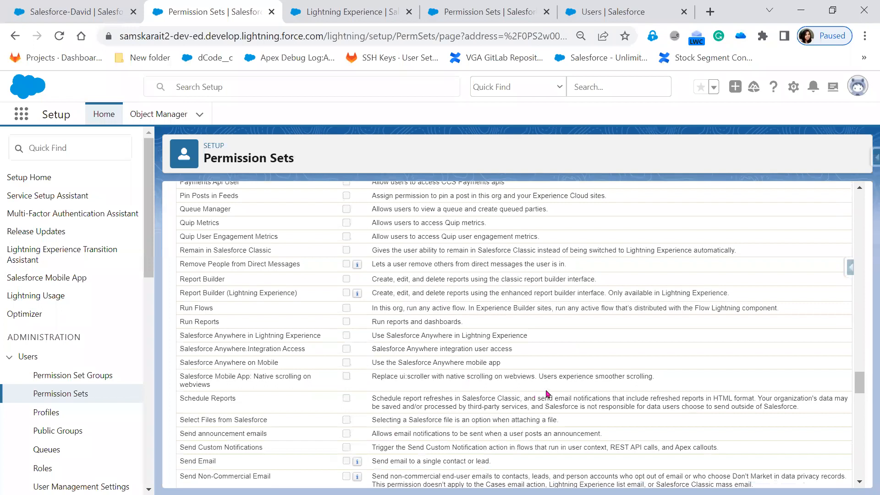
{"action": "scroll", "coordinate": [547, 393], "scroll_direction": "up", "scroll_amount": 12}
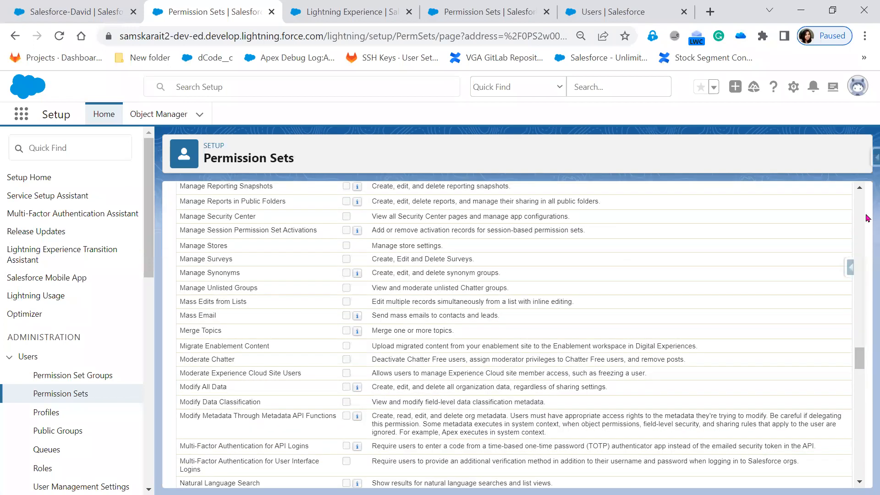
{"action": "left_click_drag", "start_coordinate": [860, 362], "coordinate": [863, 193]}
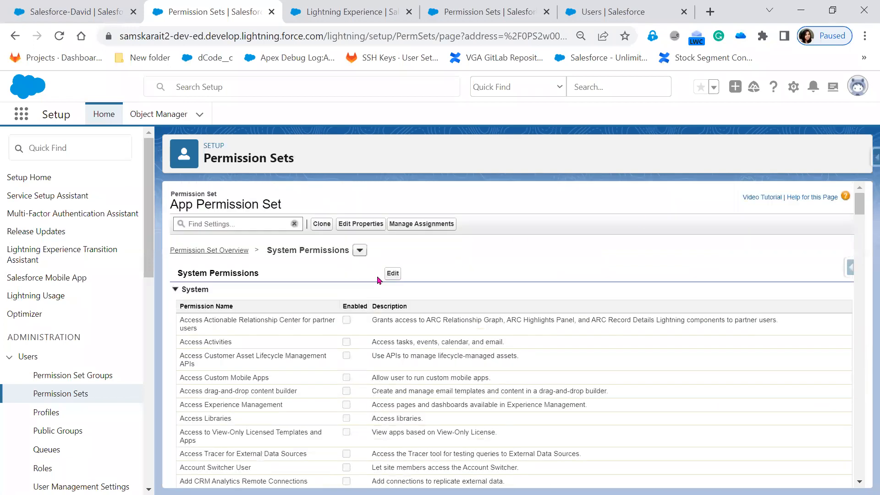
Step: Edit the App Permission Set's system permissions and enable Send Email and Mass Email
{"action": "left_click", "coordinate": [393, 273]}
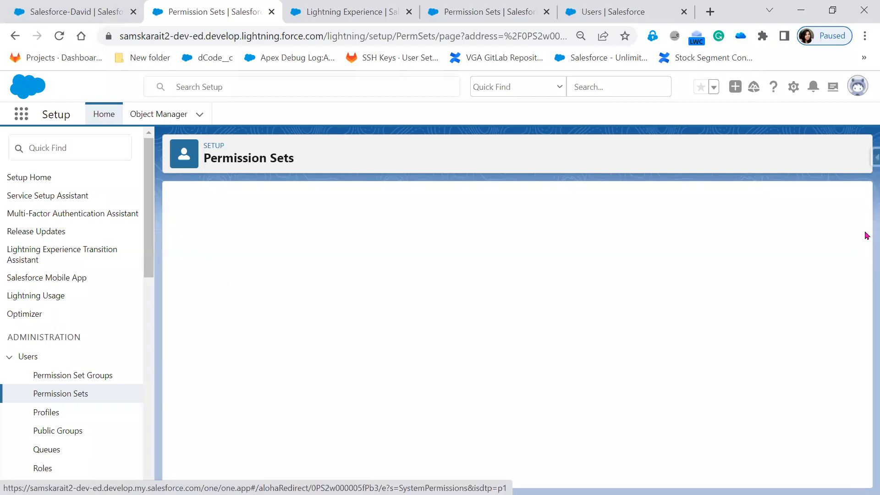
{"action": "left_click_drag", "start_coordinate": [859, 213], "coordinate": [859, 394]}
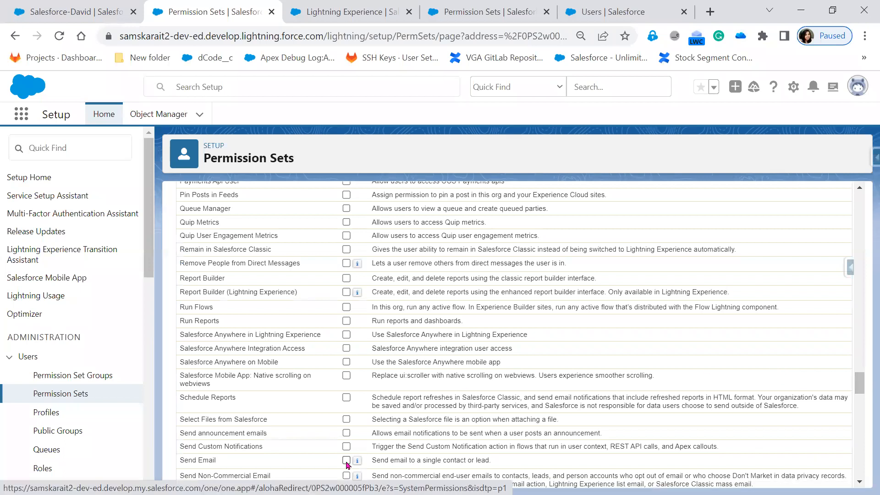
{"action": "scroll", "coordinate": [575, 400], "scroll_direction": "up", "scroll_amount": 10}
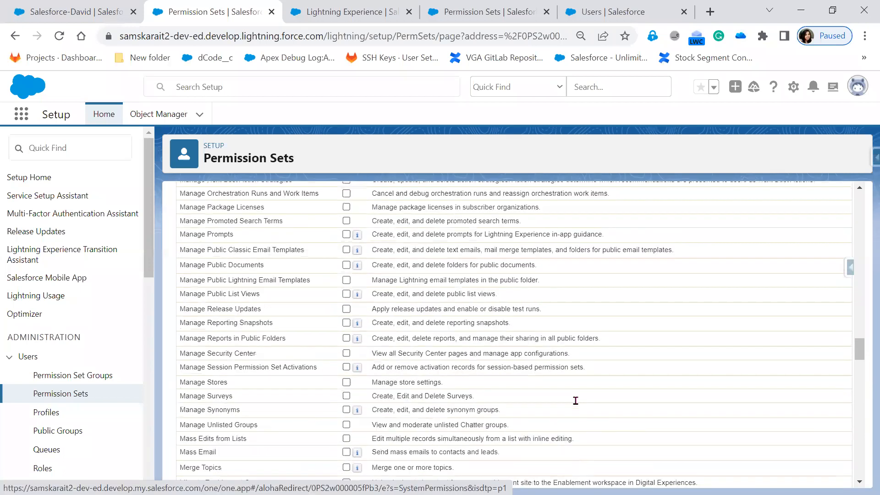
{"action": "scroll", "coordinate": [575, 400], "scroll_direction": "up", "scroll_amount": 5}
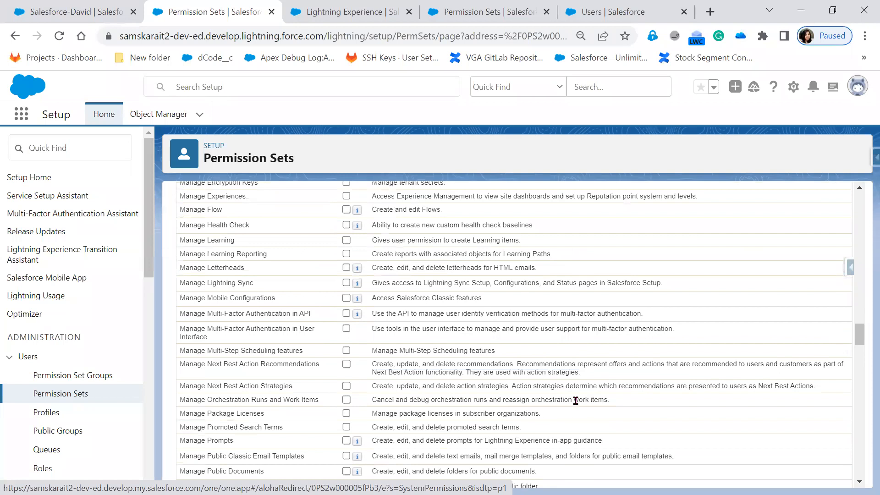
{"action": "scroll", "coordinate": [575, 400], "scroll_direction": "up", "scroll_amount": 2}
{"action": "scroll", "coordinate": [575, 400], "scroll_direction": "up", "scroll_amount": 9}
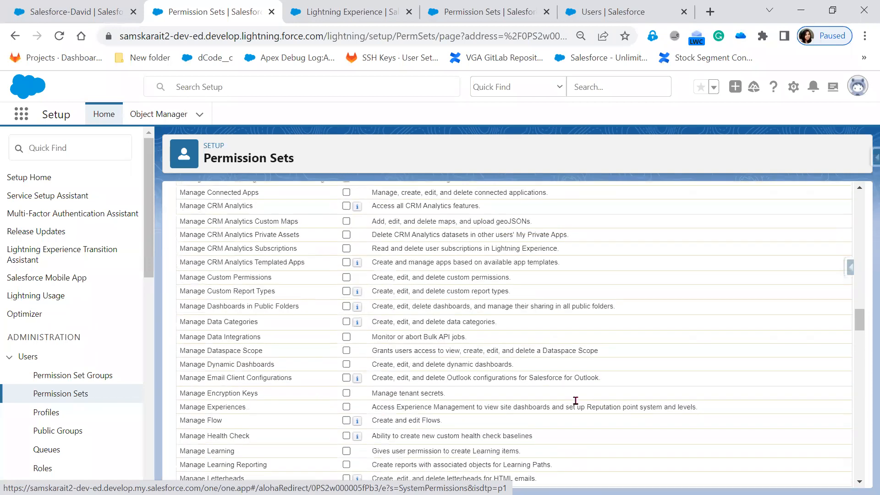
{"action": "scroll", "coordinate": [576, 400], "scroll_direction": "down", "scroll_amount": 9}
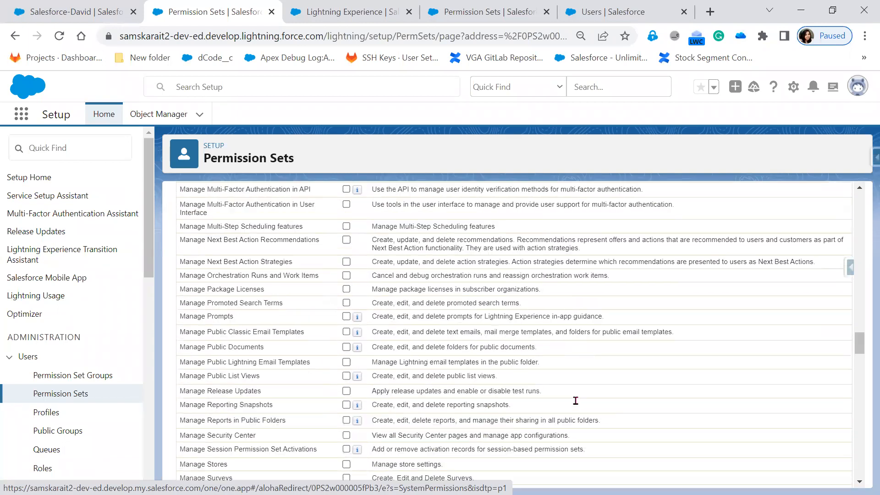
{"action": "scroll", "coordinate": [576, 400], "scroll_direction": "down", "scroll_amount": 2}
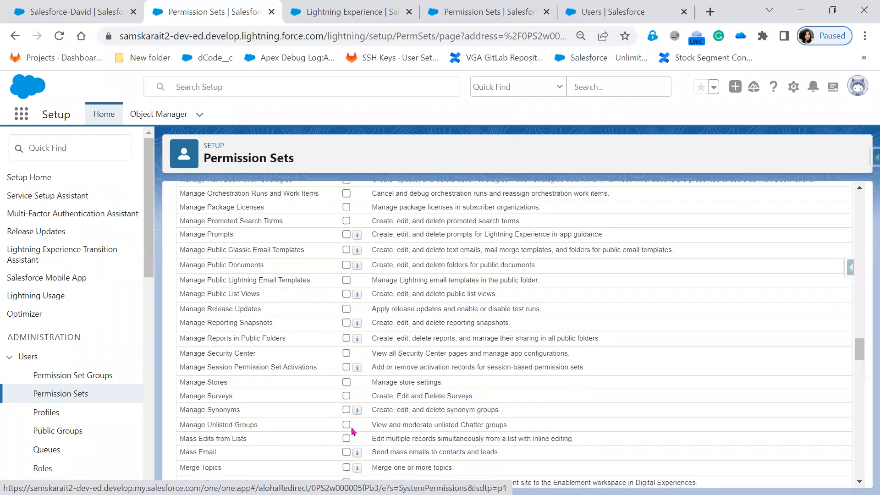
{"action": "scroll", "coordinate": [551, 413], "scroll_direction": "up", "scroll_amount": 15}
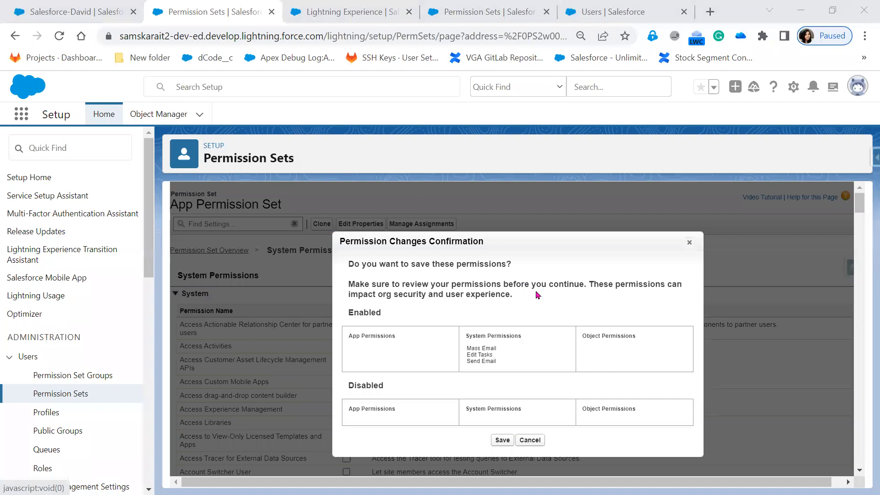
Step: Review the enabled system permissions and the warning in the Permission Changes Confirmation and save them
{"action": "double_click", "coordinate": [349, 311]}
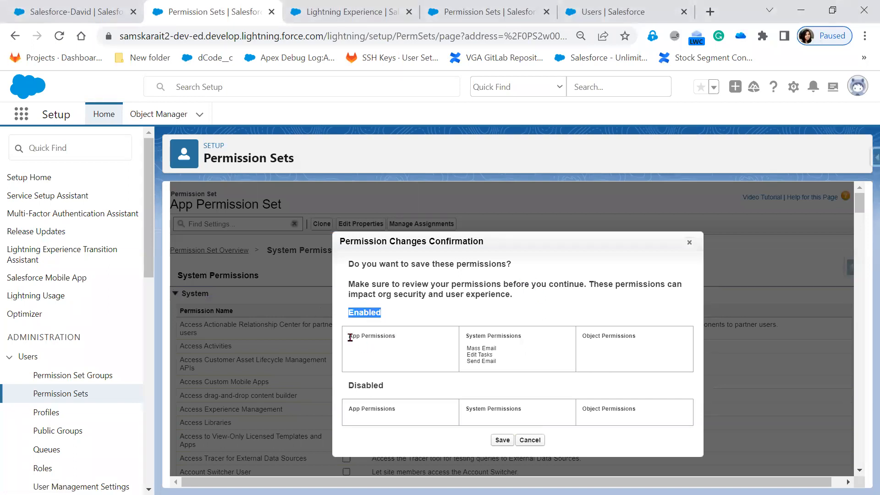
{"action": "left_click", "coordinate": [377, 339]}
{"action": "left_click_drag", "start_coordinate": [377, 338], "coordinate": [502, 364]}
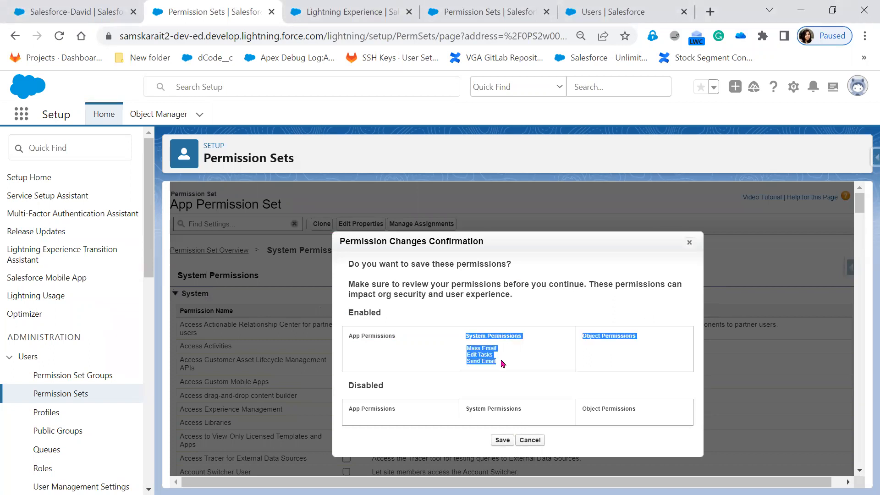
{"action": "left_click_drag", "start_coordinate": [349, 264], "coordinate": [515, 264]}
{"action": "left_click_drag", "start_coordinate": [399, 284], "coordinate": [521, 298]}
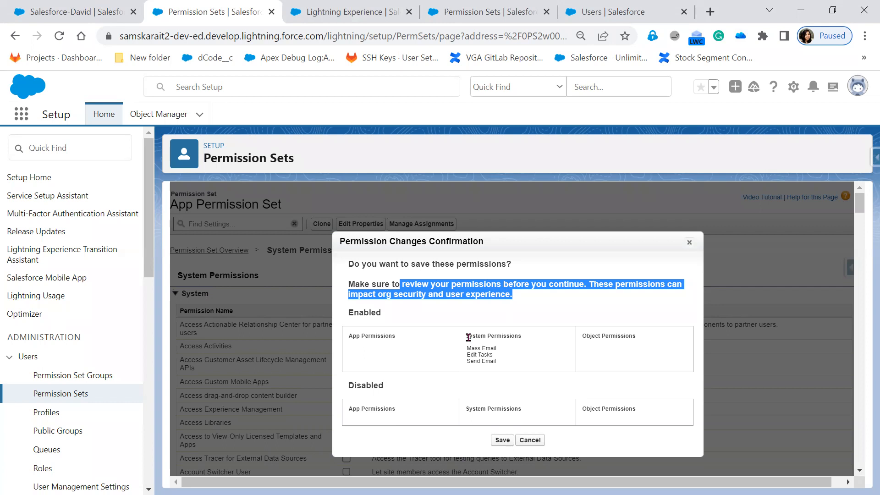
{"action": "left_click", "coordinate": [502, 441]}
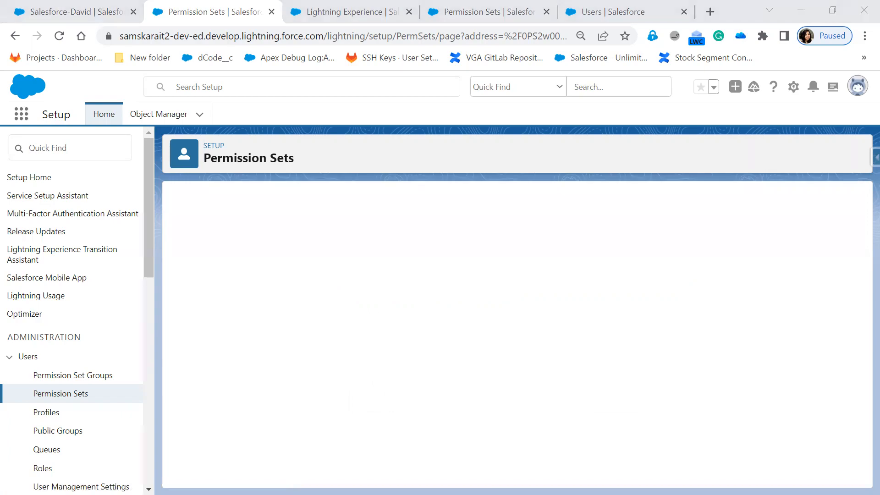
Step: Reload the Pacific Retail Group- opportunity in the incognito window to check its Email action, and return to the Setup window
{"action": "key", "text": "alt+Tab"}
{"action": "left_click", "coordinate": [59, 36]}
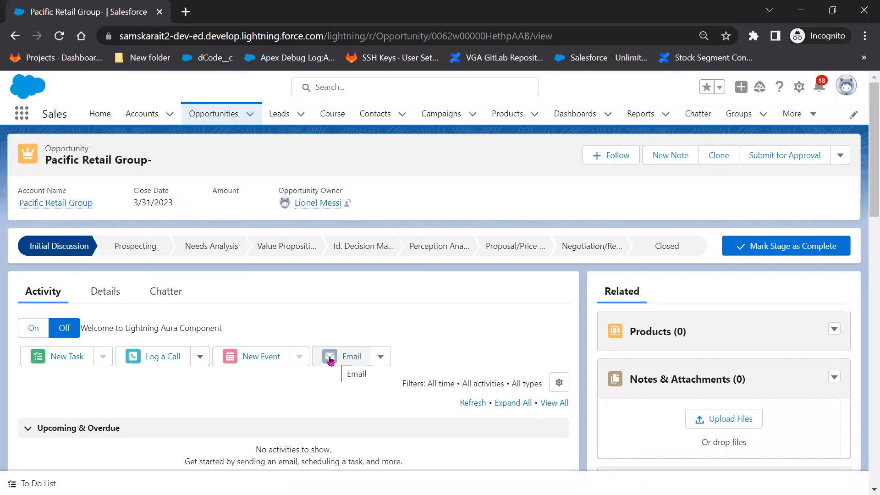
{"action": "left_click", "coordinate": [812, 9]}
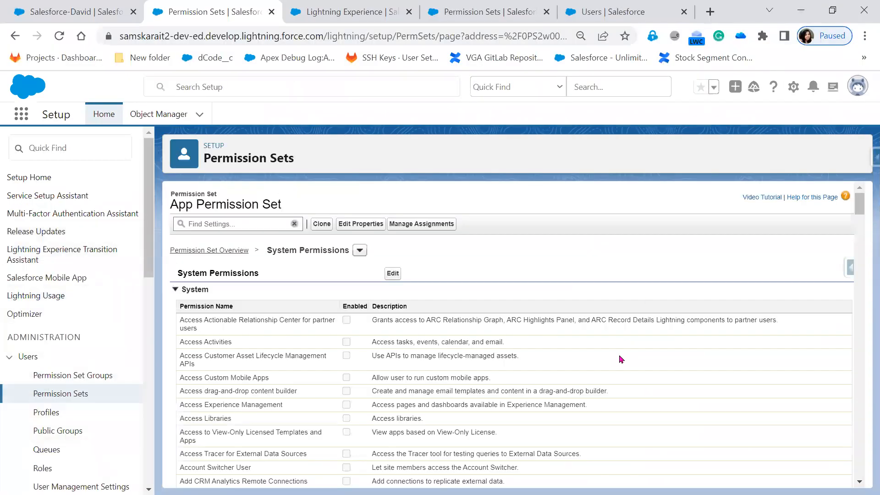
Step: Look down the App Permission Set's system permissions and switch to the Create Permission Set slide in PowerPoint
{"action": "scroll", "coordinate": [620, 359], "scroll_direction": "down", "scroll_amount": 8}
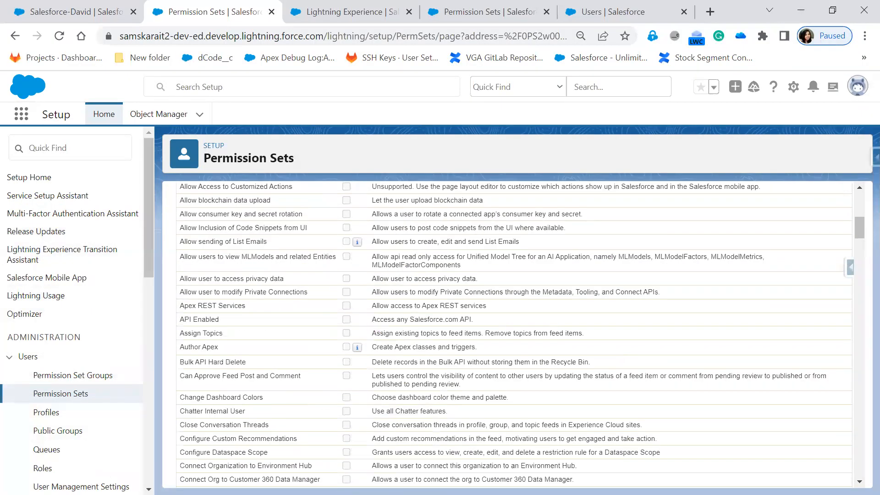
{"action": "key", "text": "alt+Tab"}
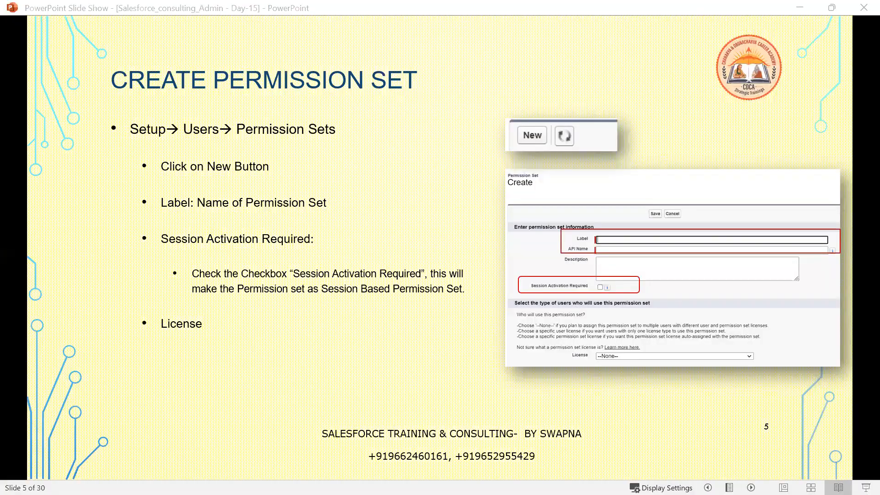
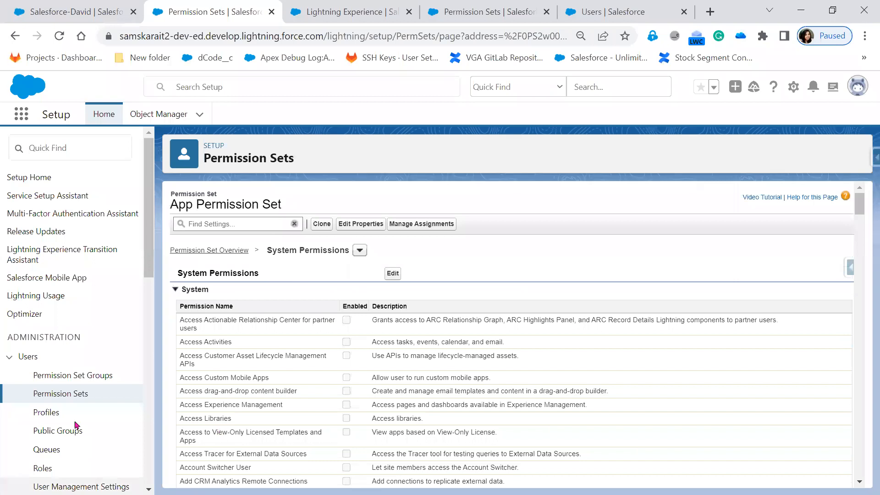
Step: Open a blank form for a new permission set from the Permission Sets list and view its Session Activation Required option
{"action": "left_click", "coordinate": [64, 397]}
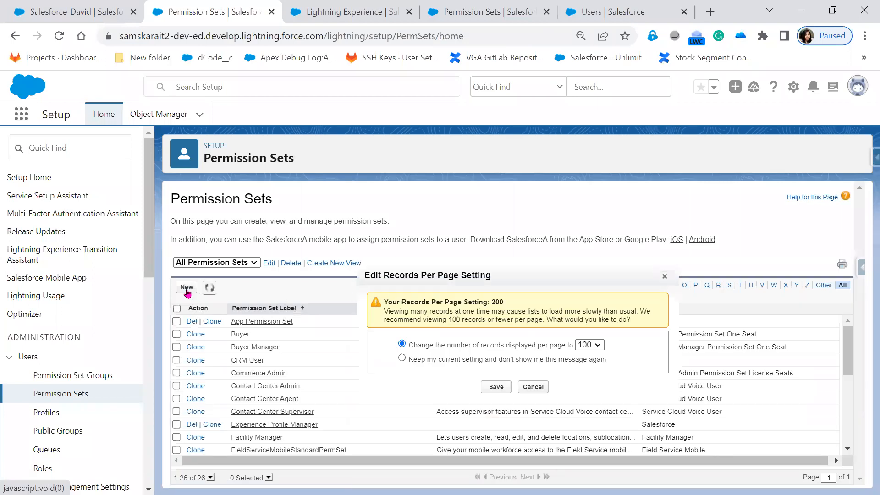
{"action": "left_click", "coordinate": [186, 287]}
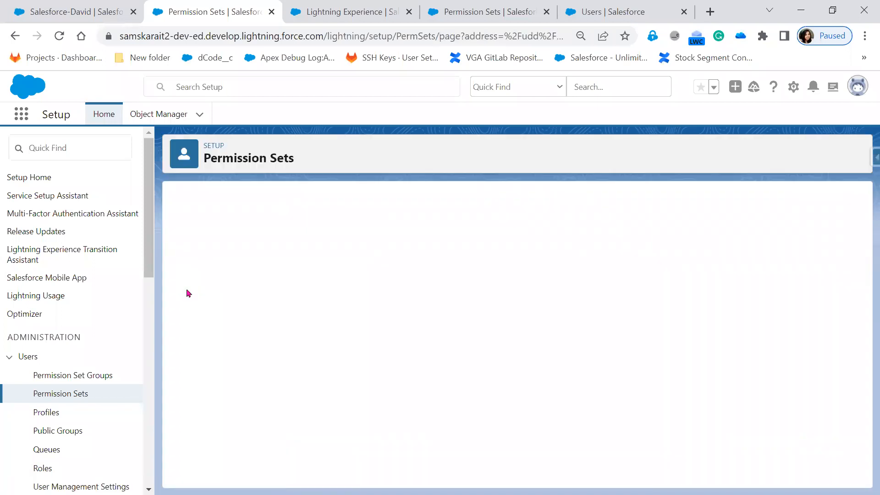
{"action": "mouse_move", "coordinate": [322, 366]}
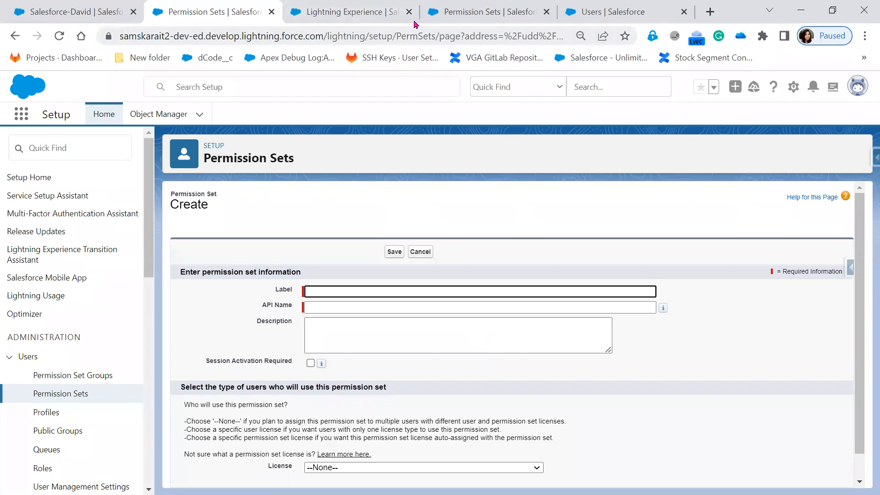
Step: Open the user record that has the TATA Sales Admin profile and examine its details, permission set assignments and login history
{"action": "scroll", "coordinate": [50, 463], "scroll_direction": "down", "scroll_amount": 2}
{"action": "left_click", "coordinate": [48, 439]}
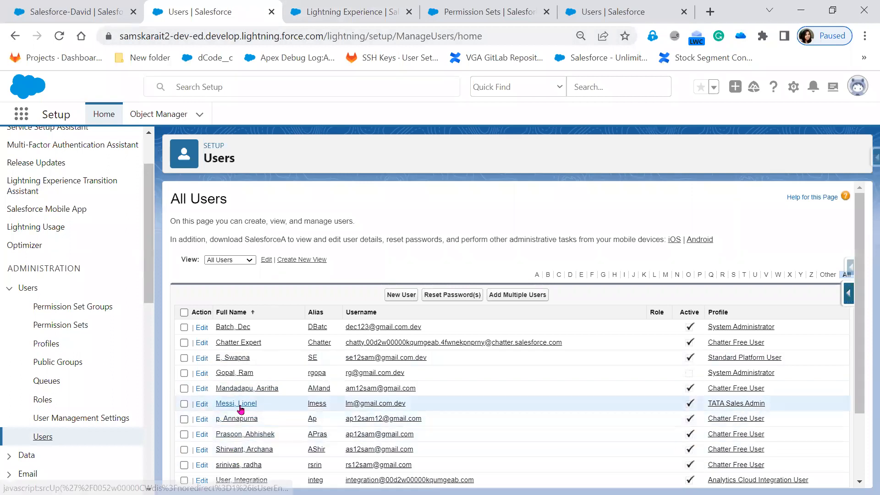
{"action": "left_click", "coordinate": [240, 404]}
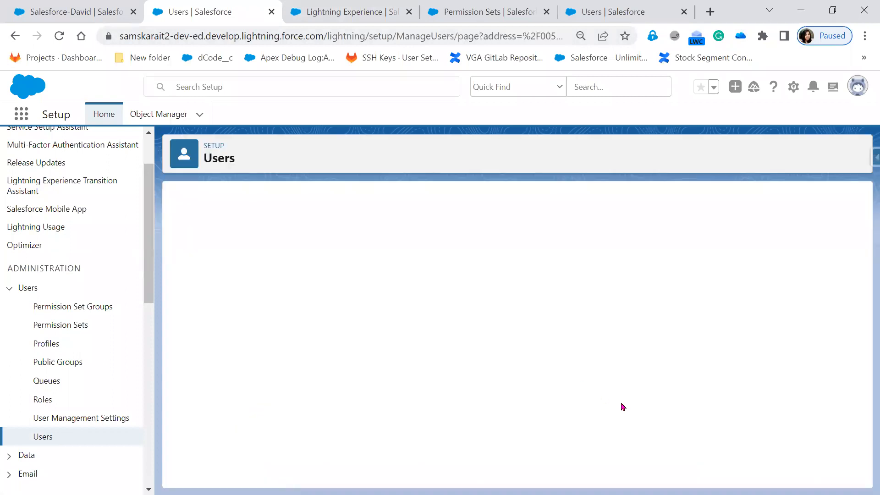
{"action": "scroll", "coordinate": [563, 373], "scroll_direction": "down", "scroll_amount": 15}
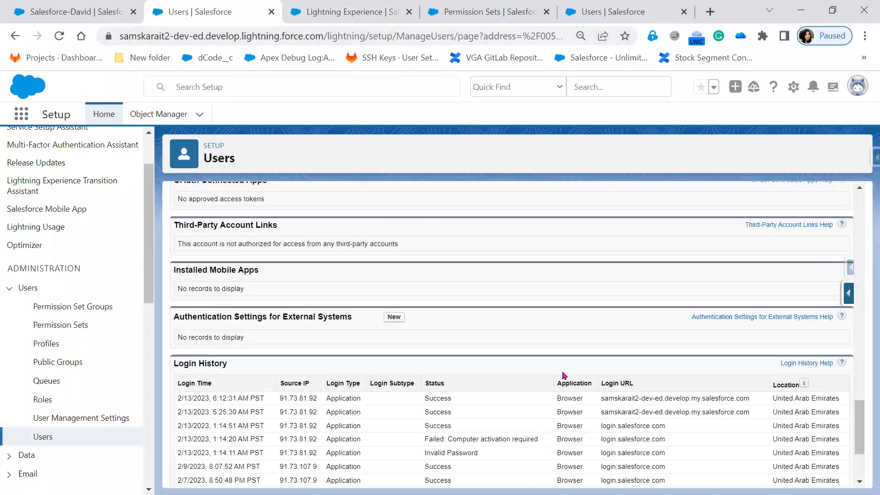
{"action": "scroll", "coordinate": [564, 376], "scroll_direction": "down", "scroll_amount": 4}
{"action": "scroll", "coordinate": [564, 376], "scroll_direction": "up", "scroll_amount": 10}
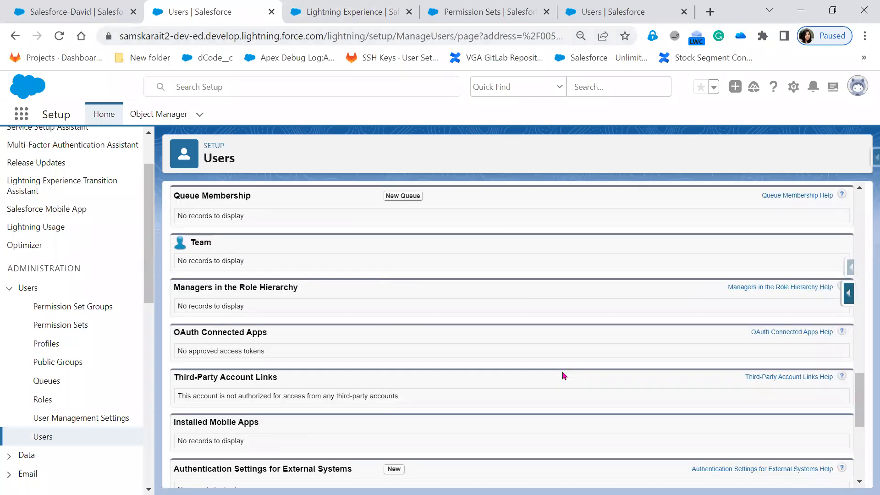
{"action": "scroll", "coordinate": [562, 376], "scroll_direction": "up", "scroll_amount": 5}
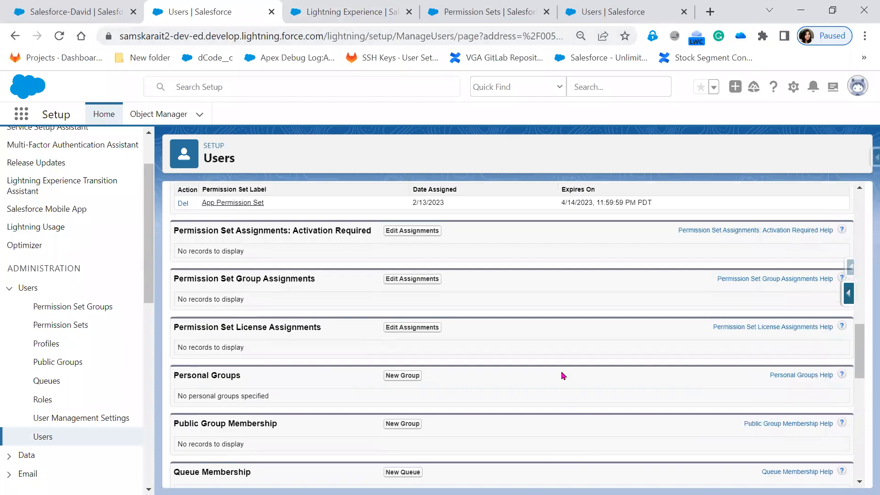
{"action": "scroll", "coordinate": [563, 377], "scroll_direction": "up", "scroll_amount": 10}
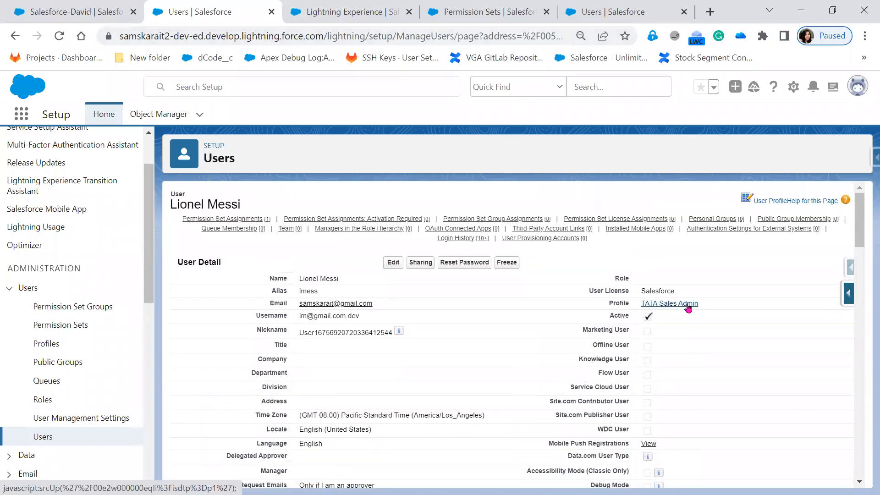
Step: Open the TATA Sales Admin profile in a new browser tab and close the old Lightning Experience, Permission Sets and Users tabs after it
{"action": "right_click", "coordinate": [687, 306]}
{"action": "left_click", "coordinate": [723, 317]}
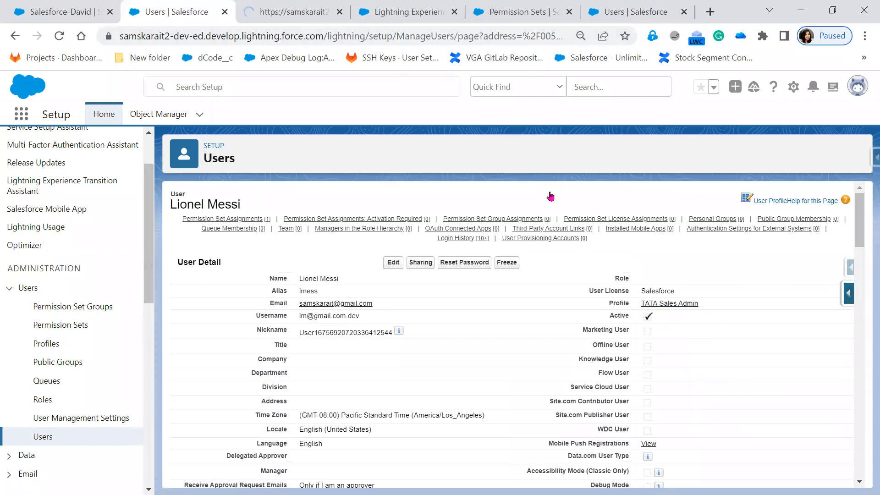
{"action": "left_click", "coordinate": [301, 15]}
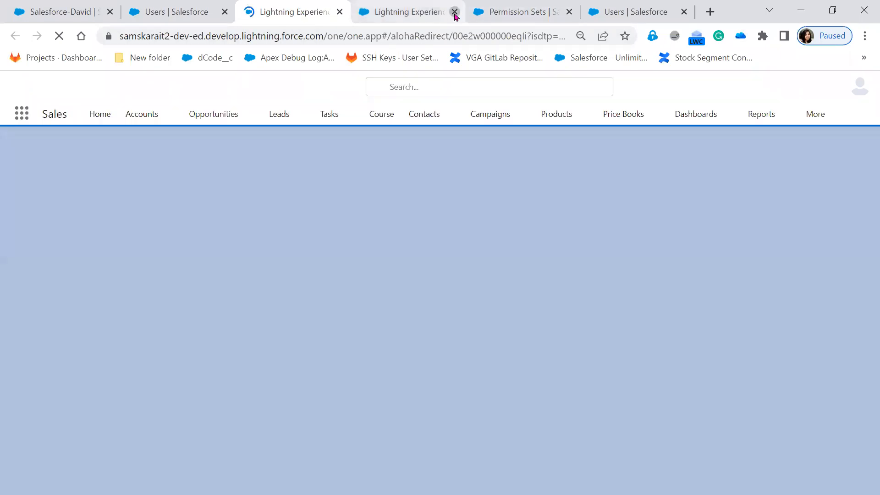
{"action": "left_click", "coordinate": [454, 12]}
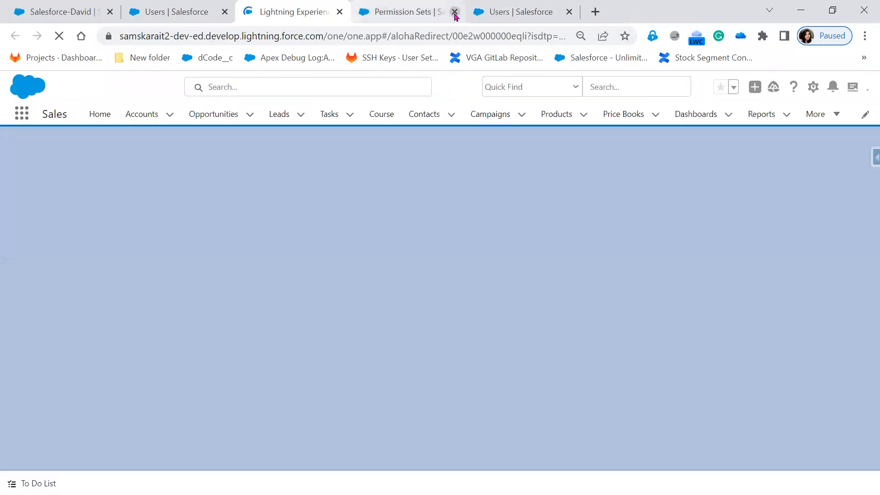
{"action": "left_click", "coordinate": [454, 12]}
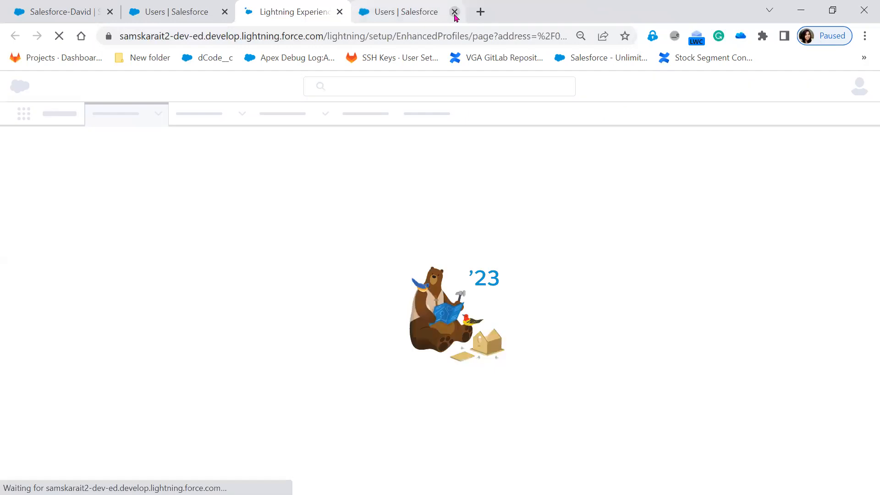
{"action": "left_click", "coordinate": [454, 12]}
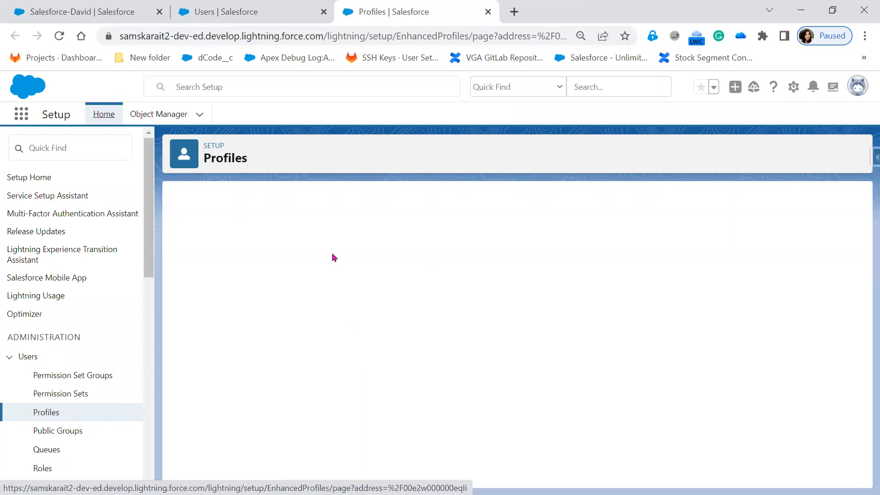
Step: Look down the TATA Sales Admin profile's page layouts, tab settings, permissions, password policies and Visualforce page access
{"action": "scroll", "coordinate": [443, 399], "scroll_direction": "down", "scroll_amount": 20}
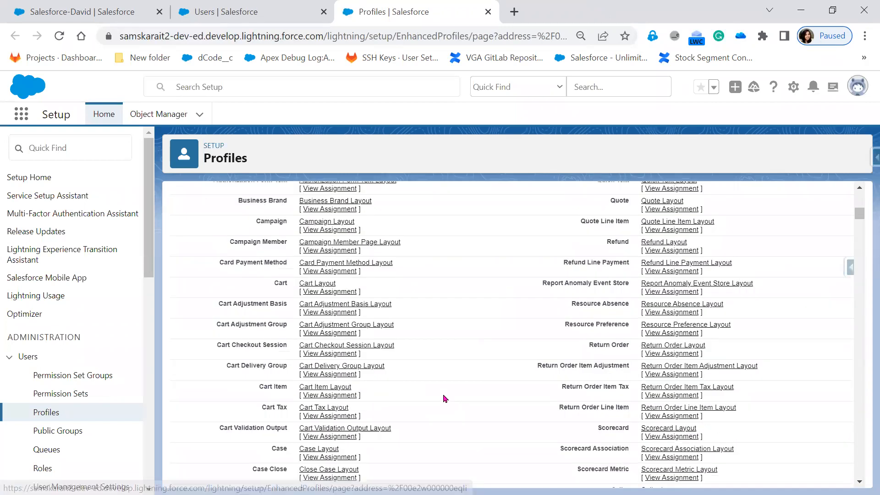
{"action": "scroll", "coordinate": [448, 398], "scroll_direction": "down", "scroll_amount": 20}
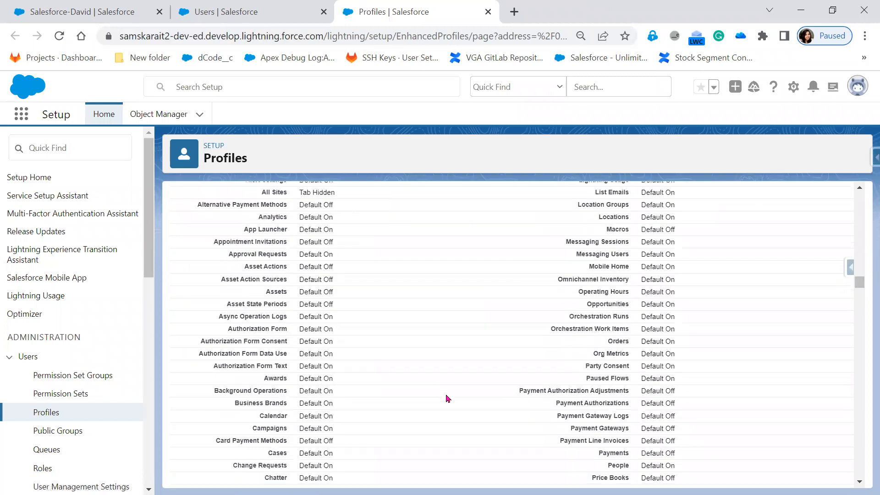
{"action": "scroll", "coordinate": [448, 399], "scroll_direction": "down", "scroll_amount": 20}
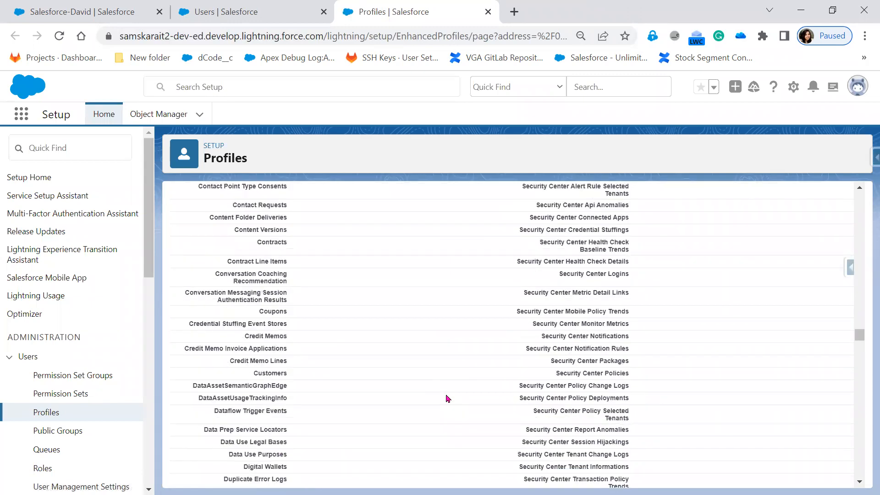
{"action": "scroll", "coordinate": [448, 398], "scroll_direction": "down", "scroll_amount": 20}
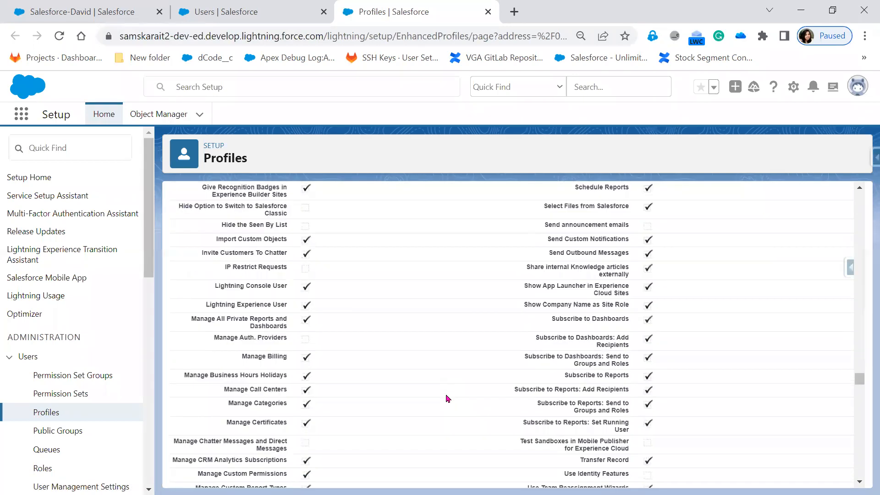
{"action": "scroll", "coordinate": [448, 399], "scroll_direction": "down", "scroll_amount": 20}
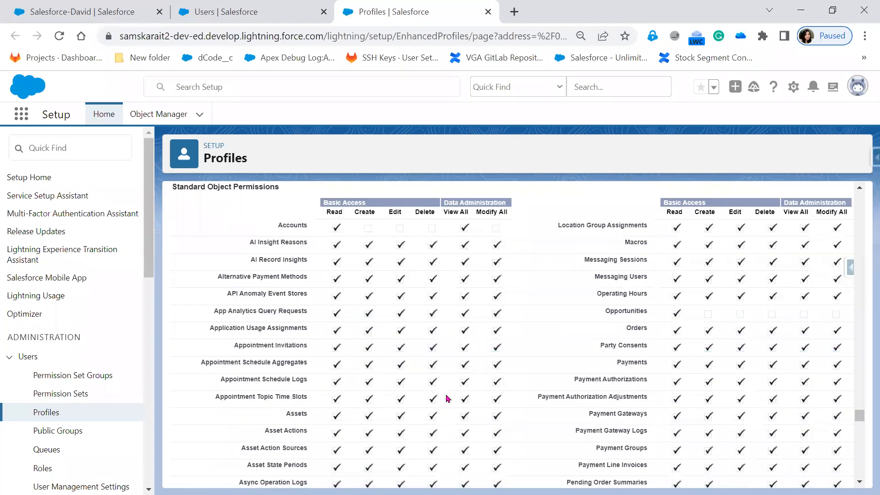
{"action": "scroll", "coordinate": [448, 398], "scroll_direction": "down", "scroll_amount": 6}
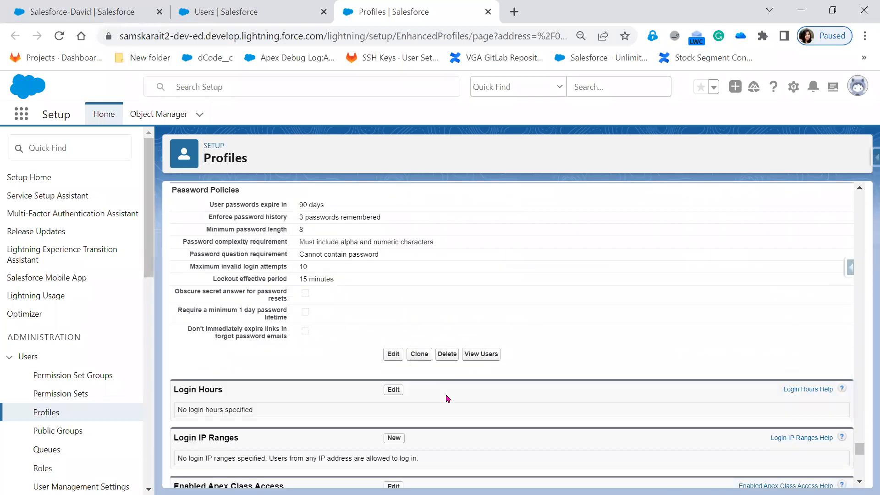
{"action": "scroll", "coordinate": [448, 398], "scroll_direction": "down", "scroll_amount": 12}
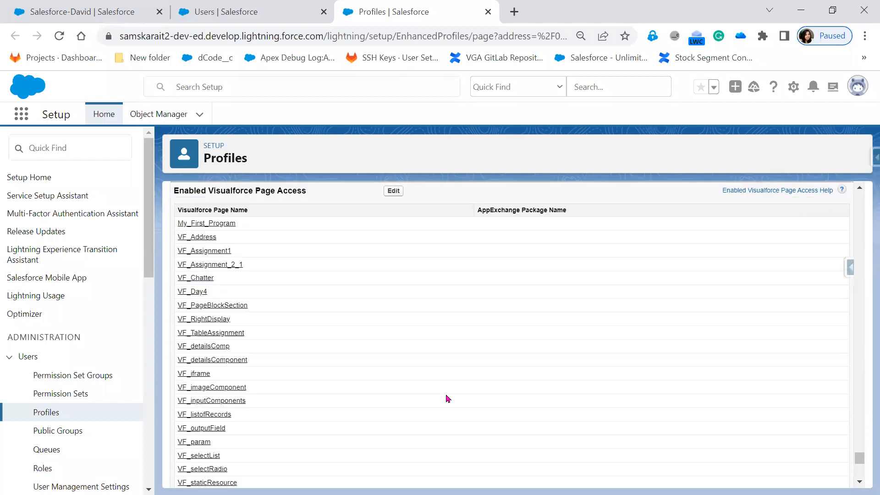
Step: Examine the profile's login hours, login IP ranges, password policies and Session Settings, highlighting the Session Settings section
{"action": "scroll", "coordinate": [448, 398], "scroll_direction": "up", "scroll_amount": 6}
{"action": "scroll", "coordinate": [449, 398], "scroll_direction": "down", "scroll_amount": 10}
{"action": "scroll", "coordinate": [448, 398], "scroll_direction": "up", "scroll_amount": 15}
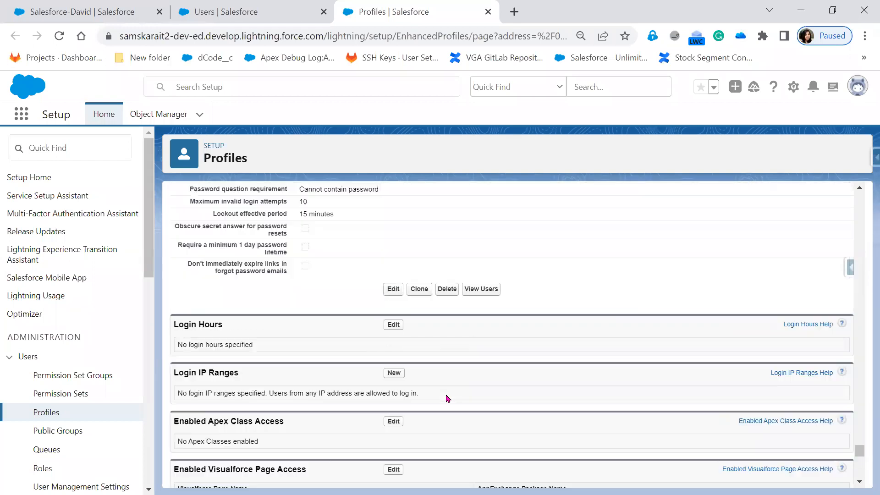
{"action": "left_click_drag", "start_coordinate": [185, 248], "coordinate": [679, 275]}
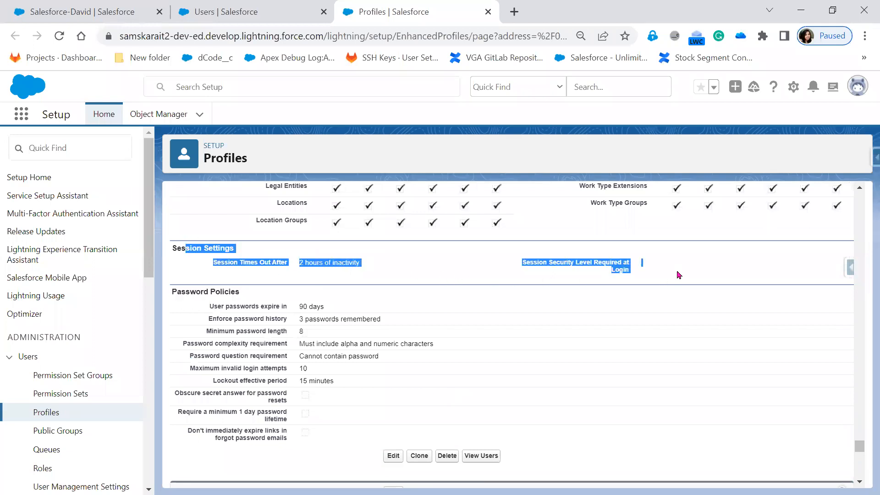
{"action": "left_click", "coordinate": [419, 272]}
{"action": "scroll", "coordinate": [420, 272], "scroll_direction": "up", "scroll_amount": 3}
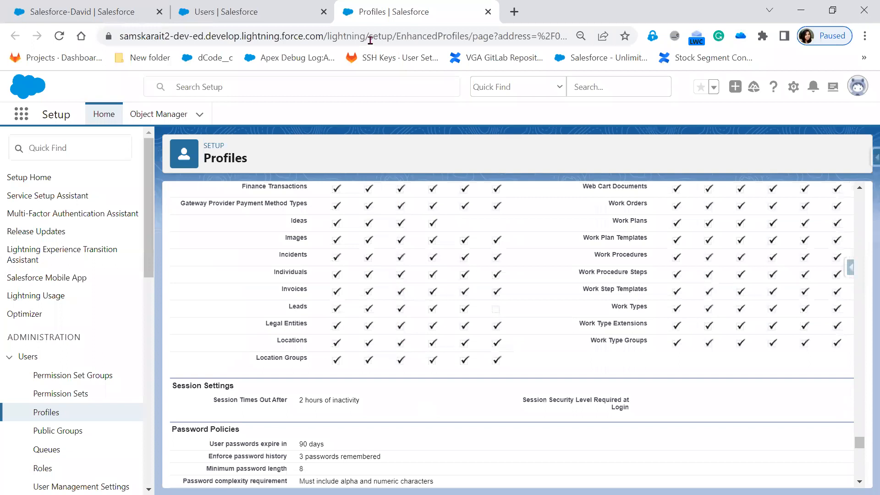
Step: View the user's record again, glance at the Create Permission Set slide in PowerPoint and return to the browser
{"action": "left_click", "coordinate": [276, 18]}
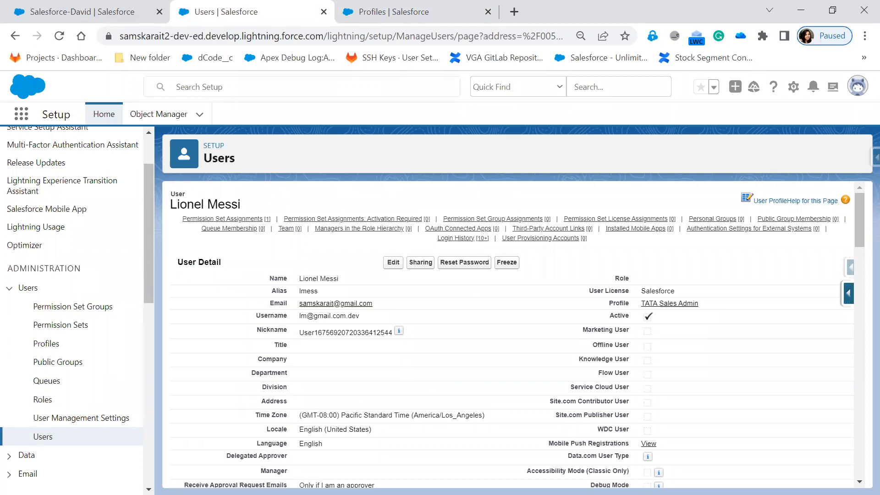
{"action": "key", "text": "alt+Tab"}
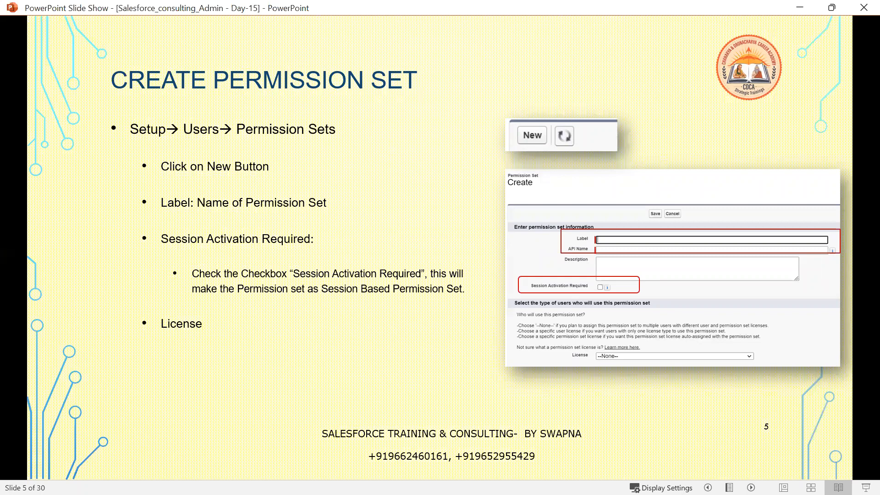
{"action": "key", "text": "alt+Tab"}
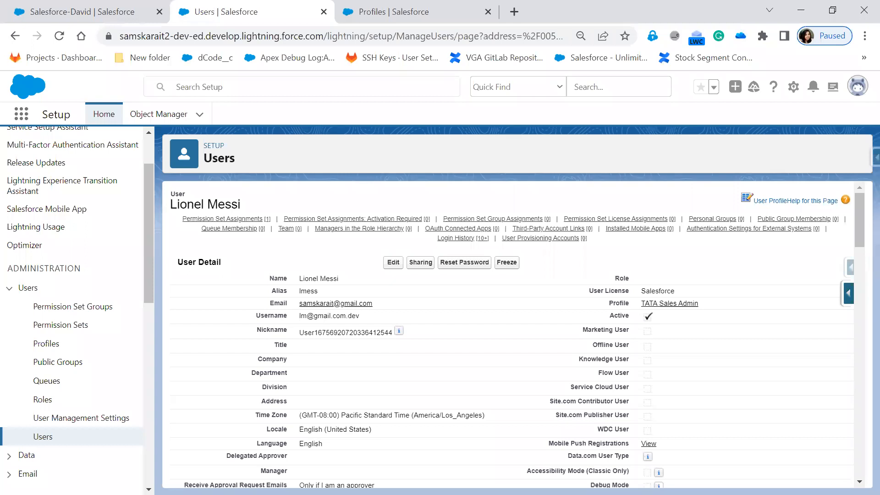
Step: Reopen the TATA Sales Admin profile from the Profiles list, dismissing the Edit Records Per Page Setting dialog
{"action": "left_click", "coordinate": [403, 7]}
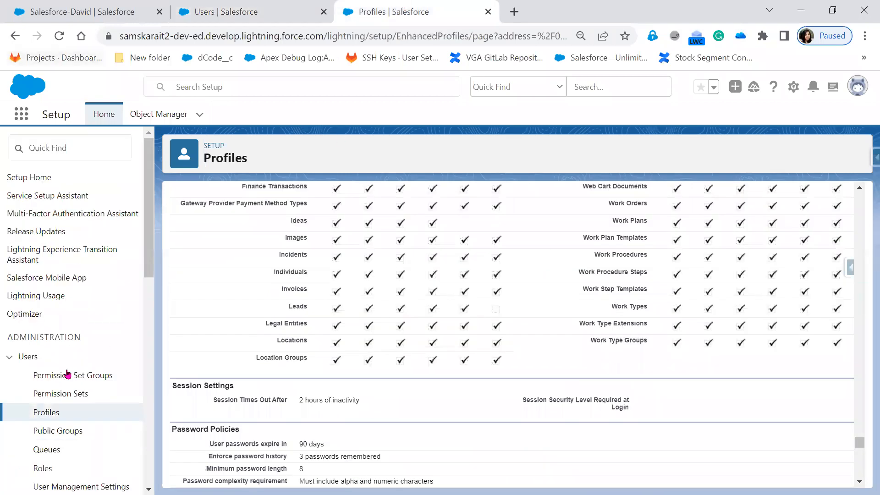
{"action": "left_click", "coordinate": [60, 398]}
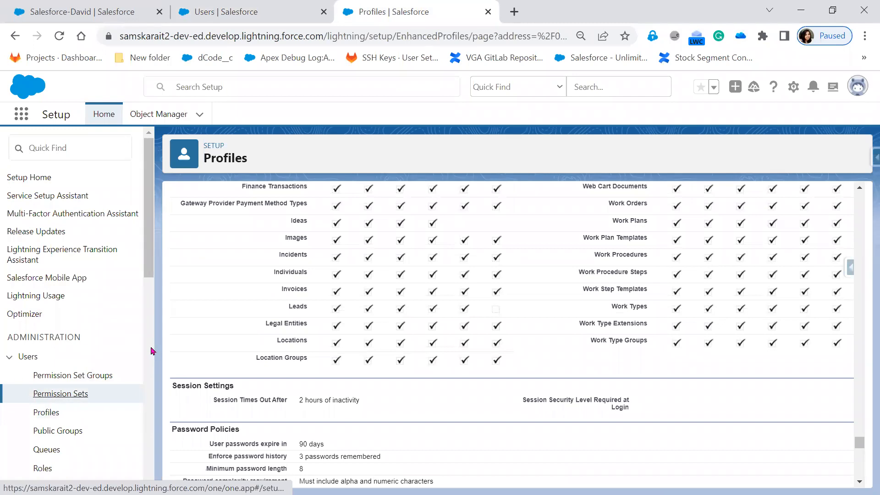
{"action": "left_click", "coordinate": [58, 389]}
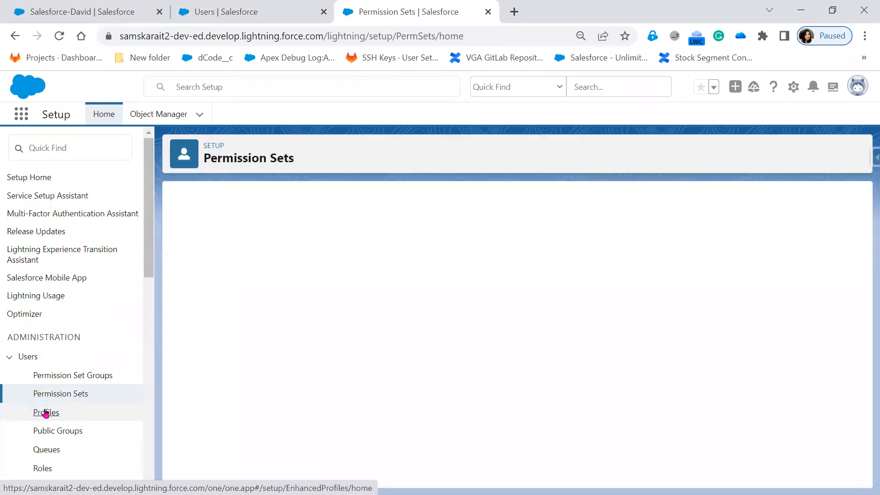
{"action": "left_click", "coordinate": [45, 413]}
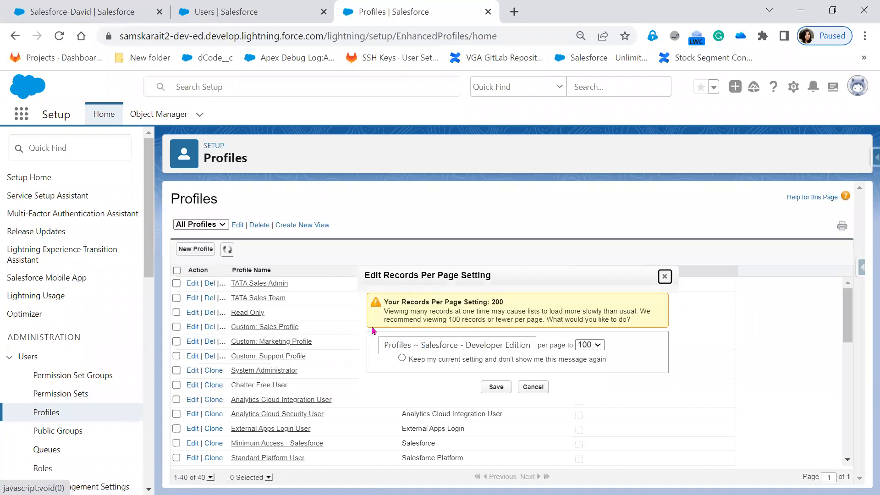
{"action": "left_click", "coordinate": [665, 276]}
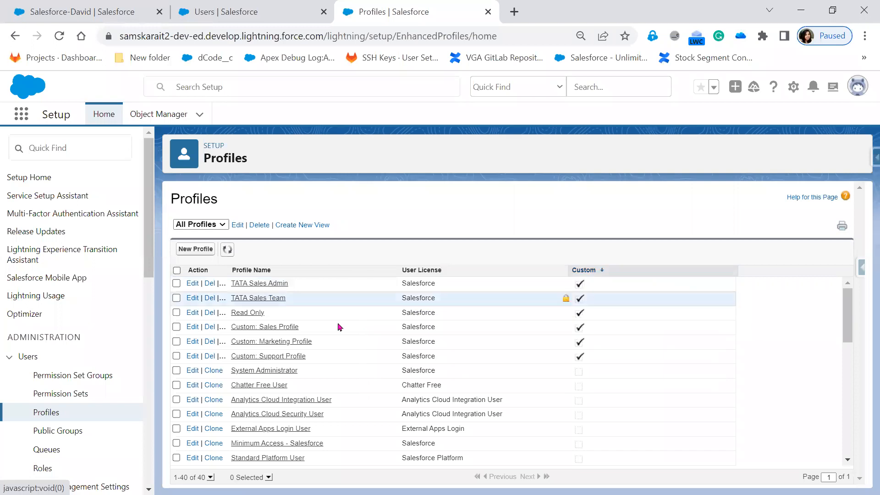
{"action": "left_click", "coordinate": [262, 284]}
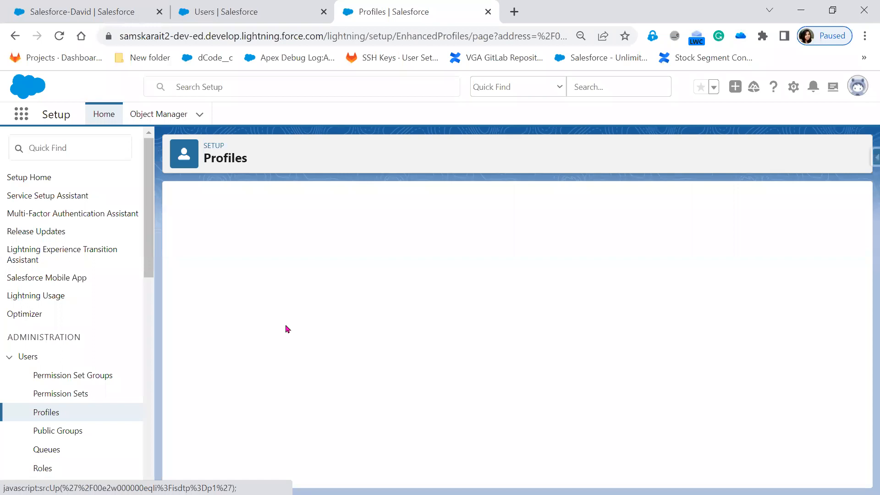
Step: Look down the profile's layouts, record types and tab settings to Administrative Permissions and highlight that heading
{"action": "scroll", "coordinate": [359, 418], "scroll_direction": "down", "scroll_amount": 5}
{"action": "scroll", "coordinate": [361, 418], "scroll_direction": "down", "scroll_amount": 15}
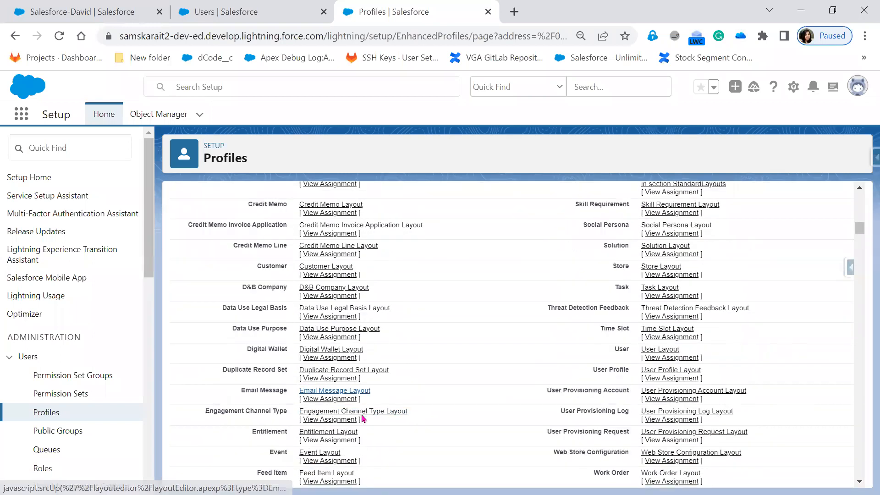
{"action": "scroll", "coordinate": [362, 419], "scroll_direction": "up", "scroll_amount": 4}
{"action": "scroll", "coordinate": [361, 418], "scroll_direction": "down", "scroll_amount": 20}
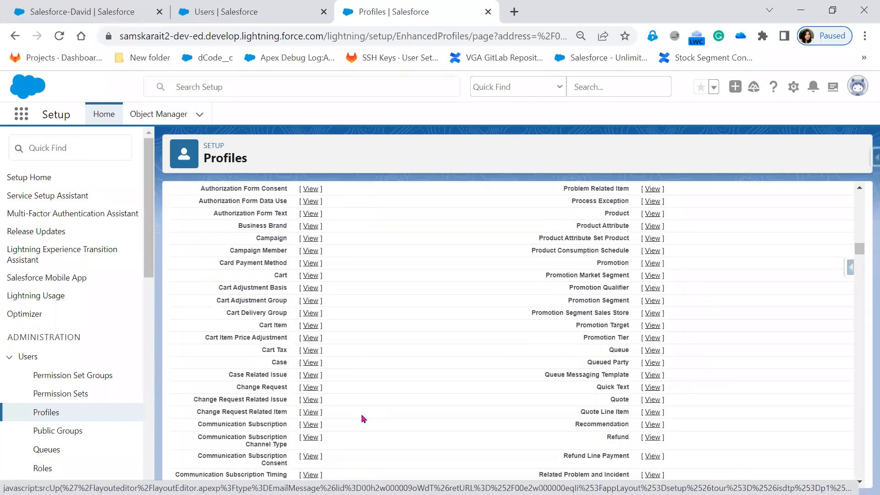
{"action": "scroll", "coordinate": [361, 419], "scroll_direction": "down", "scroll_amount": 20}
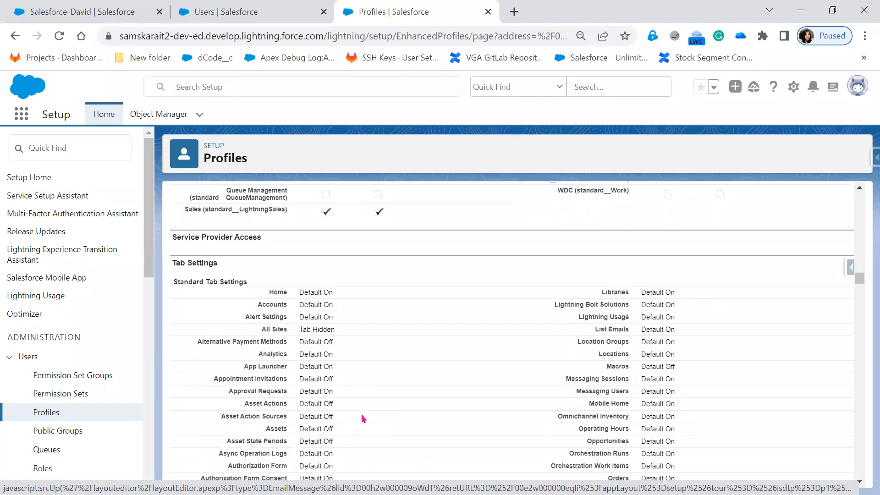
{"action": "scroll", "coordinate": [362, 418], "scroll_direction": "down", "scroll_amount": 10}
{"action": "scroll", "coordinate": [361, 418], "scroll_direction": "up", "scroll_amount": 4}
{"action": "scroll", "coordinate": [362, 418], "scroll_direction": "down", "scroll_amount": 4}
{"action": "scroll", "coordinate": [361, 419], "scroll_direction": "down", "scroll_amount": 20}
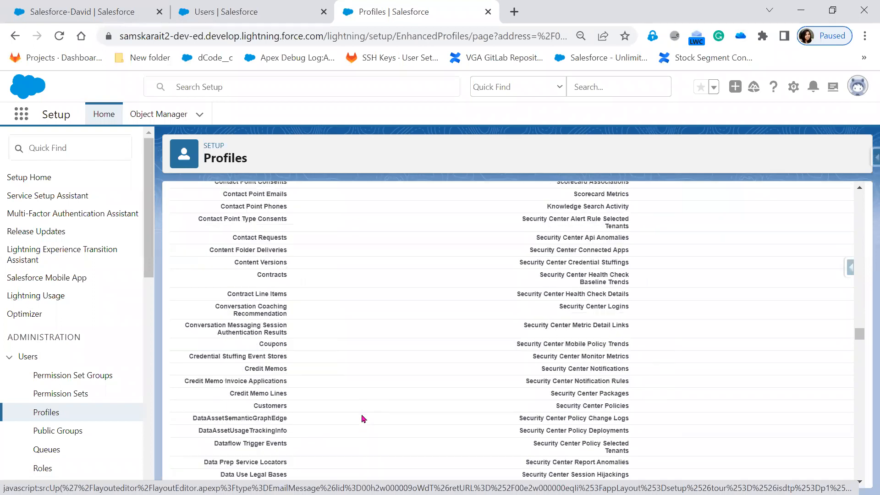
{"action": "scroll", "coordinate": [363, 418], "scroll_direction": "down", "scroll_amount": 8}
{"action": "scroll", "coordinate": [362, 417], "scroll_direction": "up", "scroll_amount": 4}
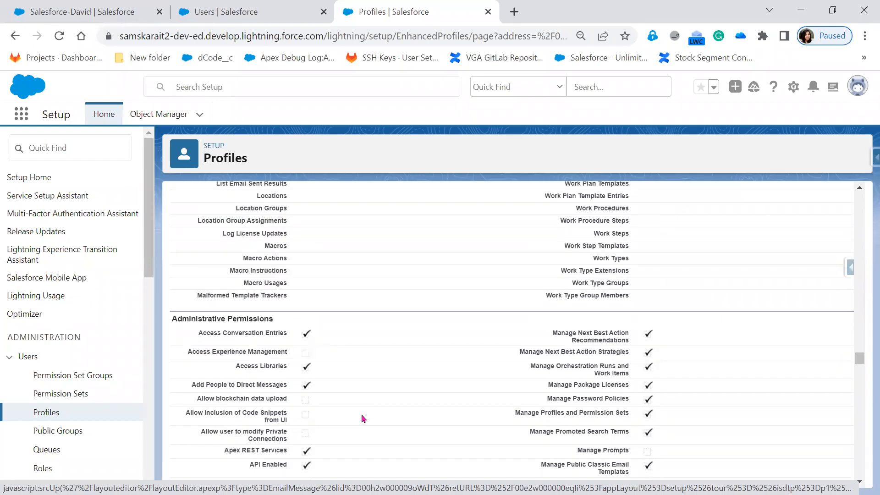
{"action": "left_click_drag", "start_coordinate": [171, 318], "coordinate": [288, 319]}
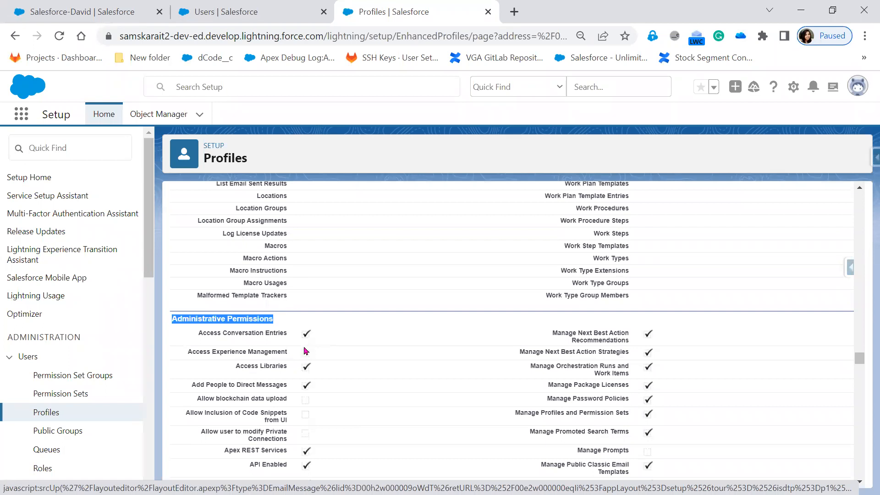
Step: Review the rest of the Administrative Permissions and highlight the General User Permissions heading below them
{"action": "scroll", "coordinate": [376, 420], "scroll_direction": "down", "scroll_amount": 20}
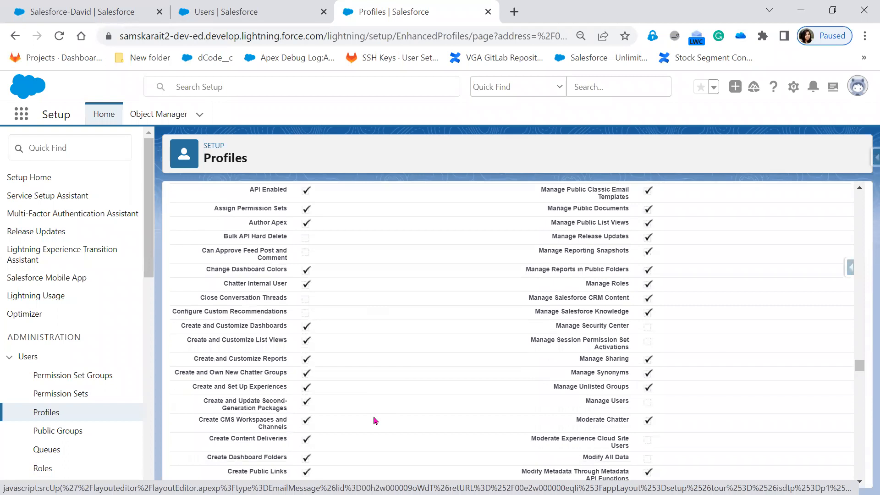
{"action": "scroll", "coordinate": [375, 420], "scroll_direction": "down", "scroll_amount": 5}
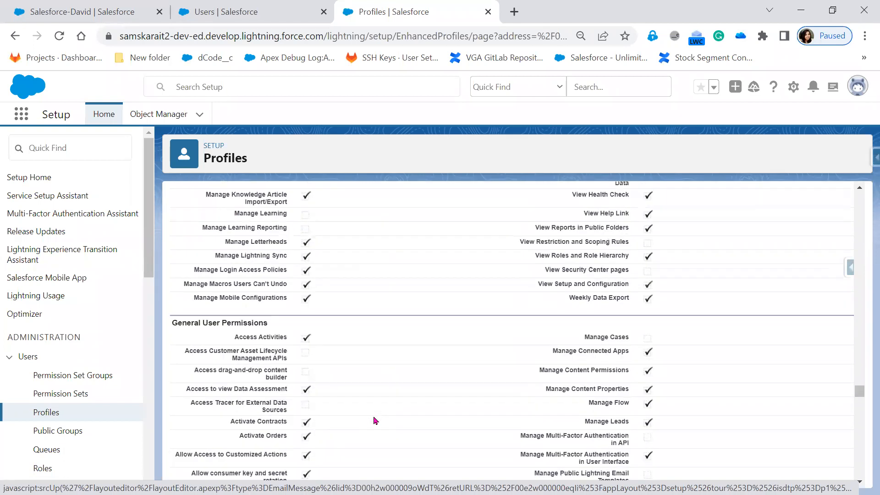
{"action": "left_click_drag", "start_coordinate": [170, 321], "coordinate": [270, 317]}
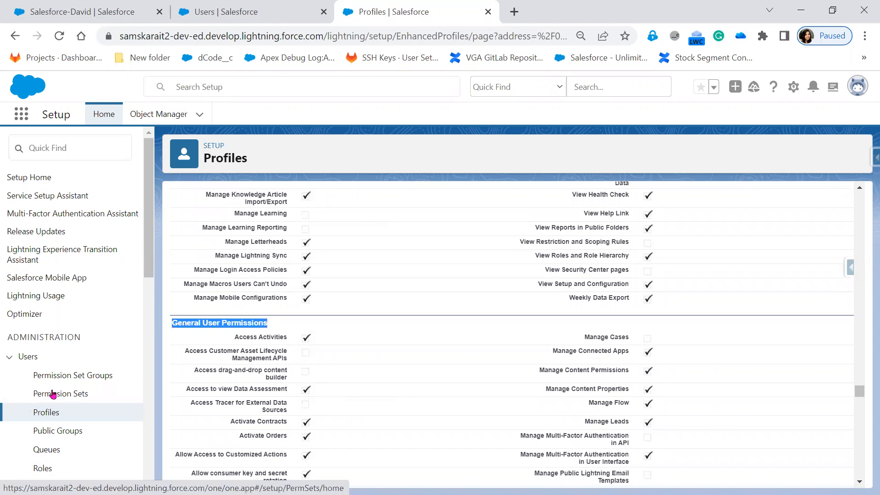
Step: Open the Permission Sets list in a new browser tab, dismiss the records-per-page dialog and open App Permission Set
{"action": "left_click", "coordinate": [56, 393]}
{"action": "right_click", "coordinate": [55, 392]}
{"action": "left_click", "coordinate": [122, 259]}
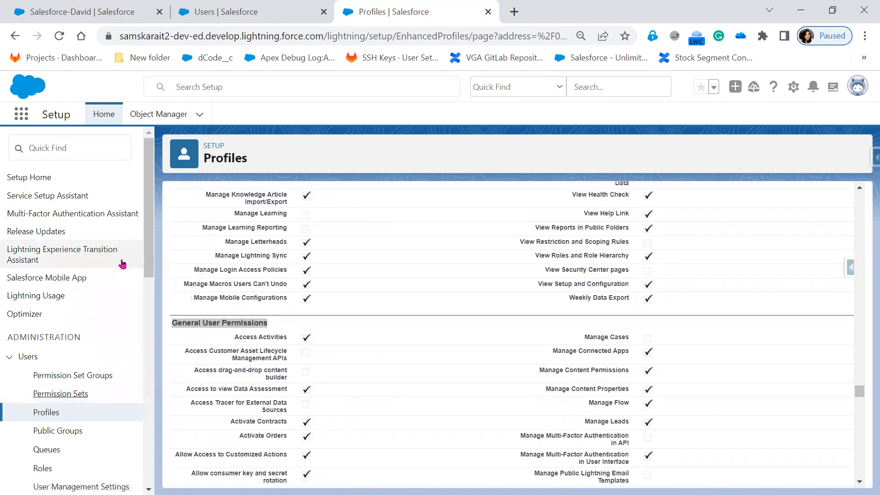
{"action": "left_click", "coordinate": [581, 10]}
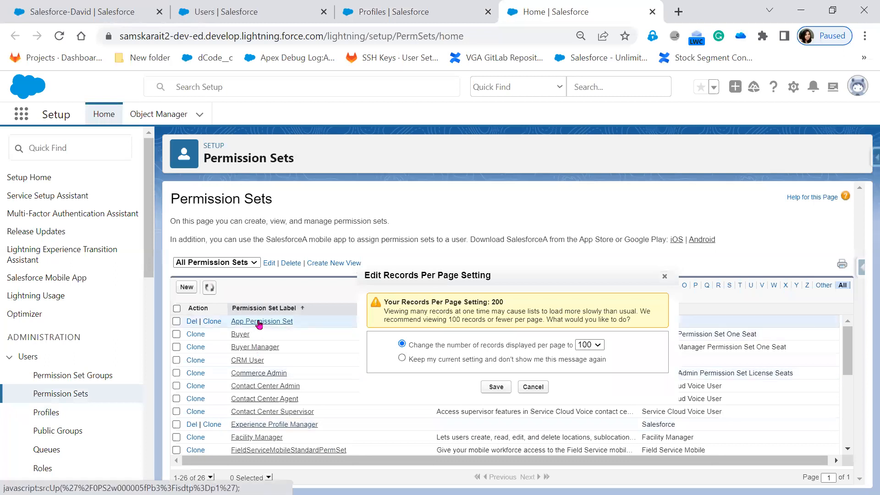
{"action": "left_click", "coordinate": [664, 277]}
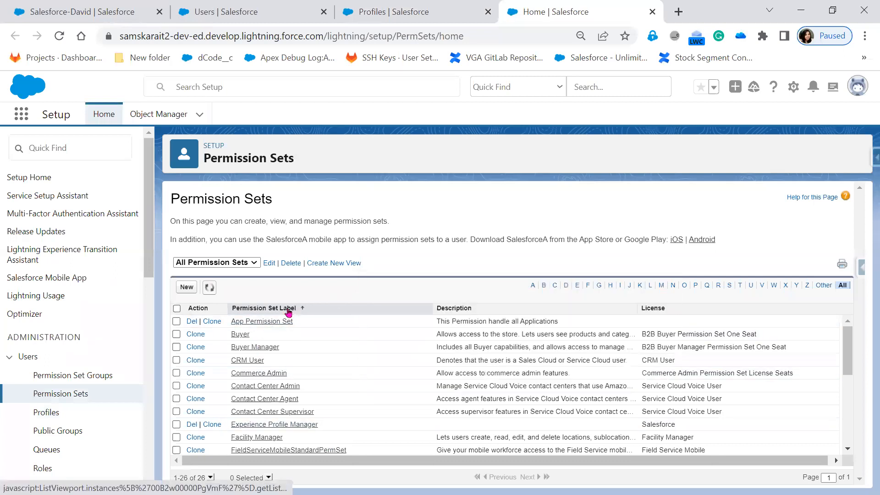
{"action": "left_click", "coordinate": [276, 322]}
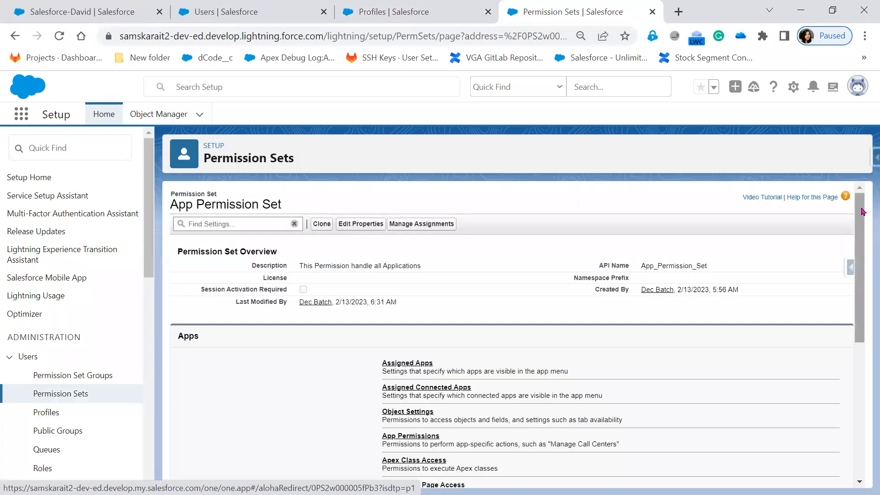
Step: Look through the Apps settings of App Permission Set, from Assigned Apps down to Custom Setting Definitions
{"action": "scroll", "coordinate": [851, 295], "scroll_direction": "down", "scroll_amount": 3}
{"action": "scroll", "coordinate": [851, 295], "scroll_direction": "down", "scroll_amount": 1}
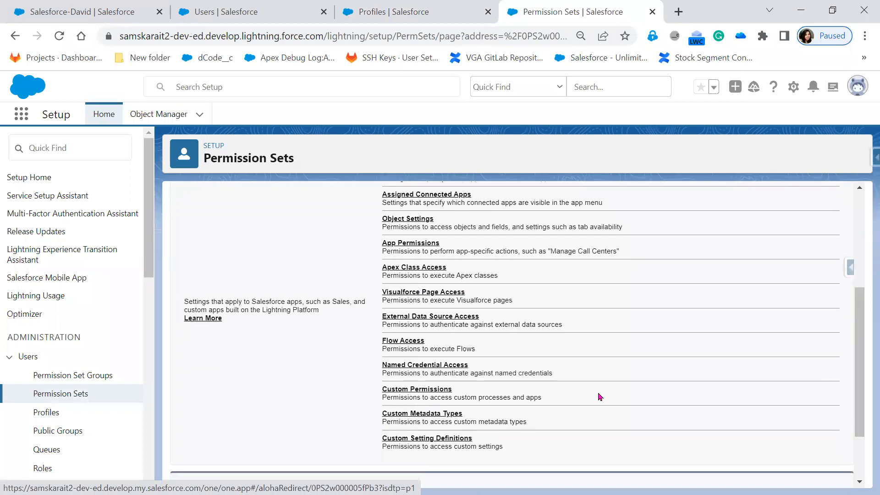
{"action": "scroll", "coordinate": [598, 397], "scroll_direction": "up", "scroll_amount": 2}
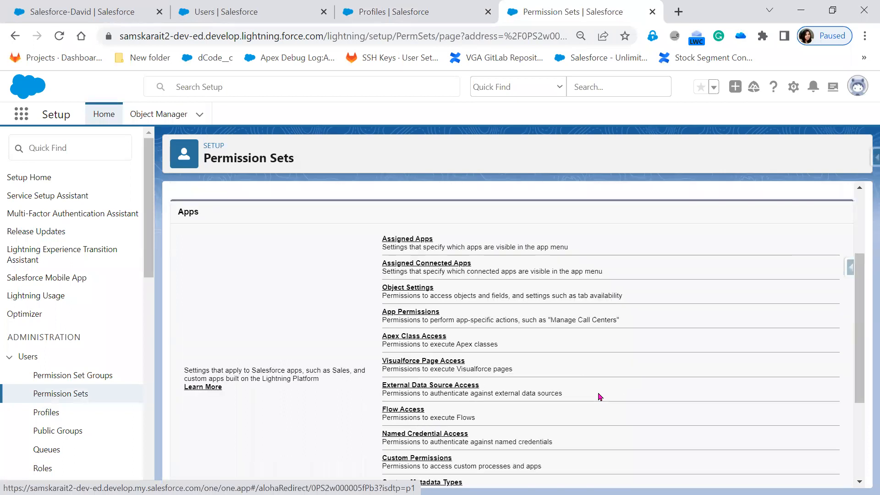
{"action": "left_click", "coordinate": [388, 265]}
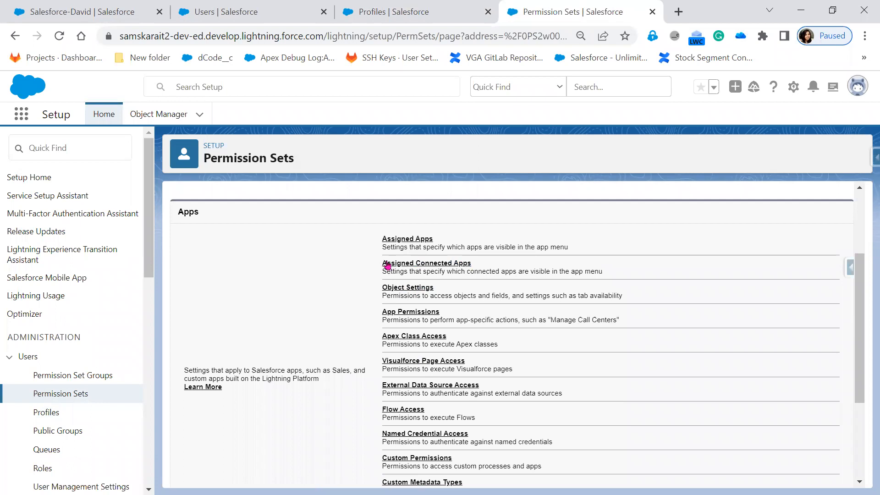
Step: Open the App Permissions of App Permission Set in a new browser tab and look through the Call Center, Content and Knowledge Management permissions
{"action": "left_click", "coordinate": [389, 241]}
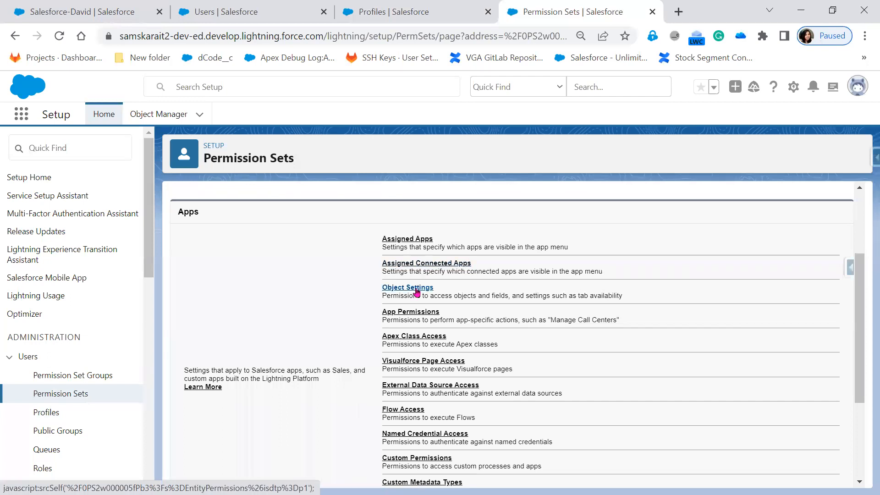
{"action": "right_click", "coordinate": [413, 316]}
{"action": "left_click", "coordinate": [456, 321]}
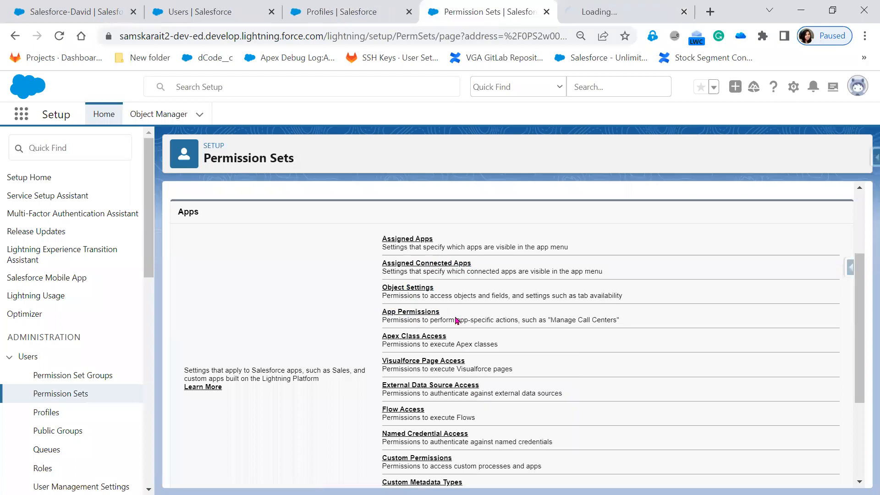
{"action": "left_click", "coordinate": [638, 9]}
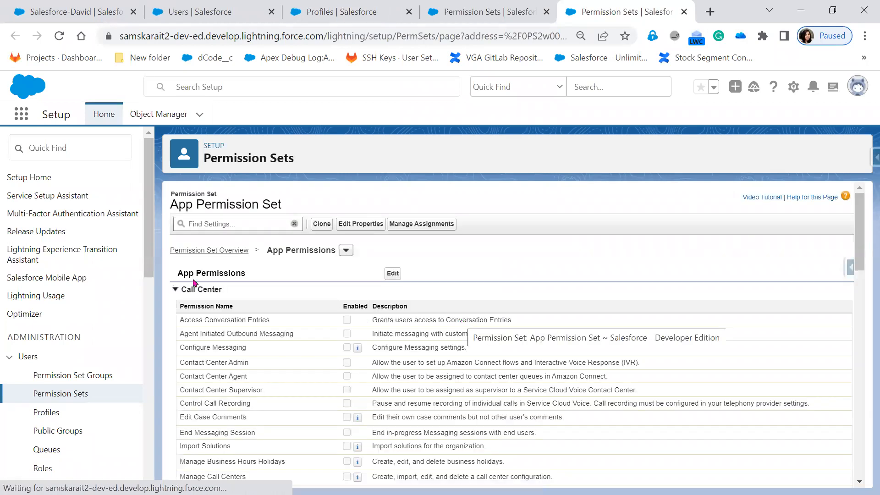
{"action": "scroll", "coordinate": [366, 407], "scroll_direction": "down", "scroll_amount": 3}
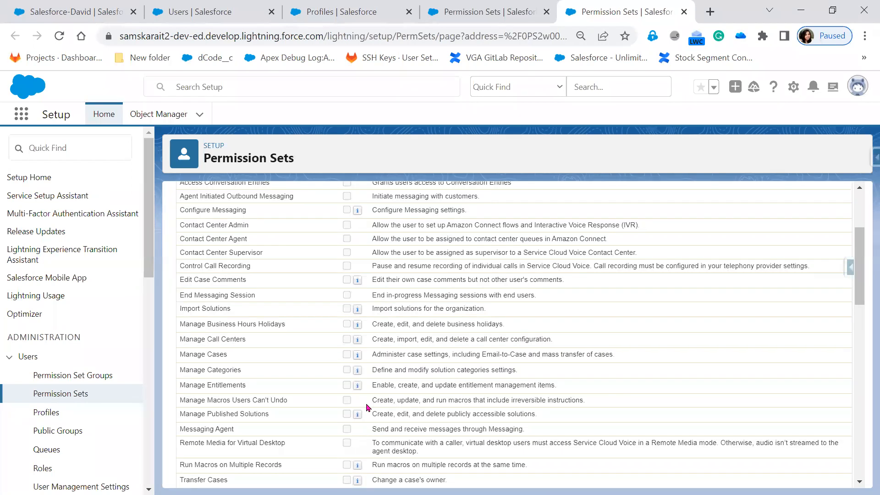
{"action": "scroll", "coordinate": [366, 407], "scroll_direction": "down", "scroll_amount": 3}
{"action": "scroll", "coordinate": [366, 408], "scroll_direction": "down", "scroll_amount": 2}
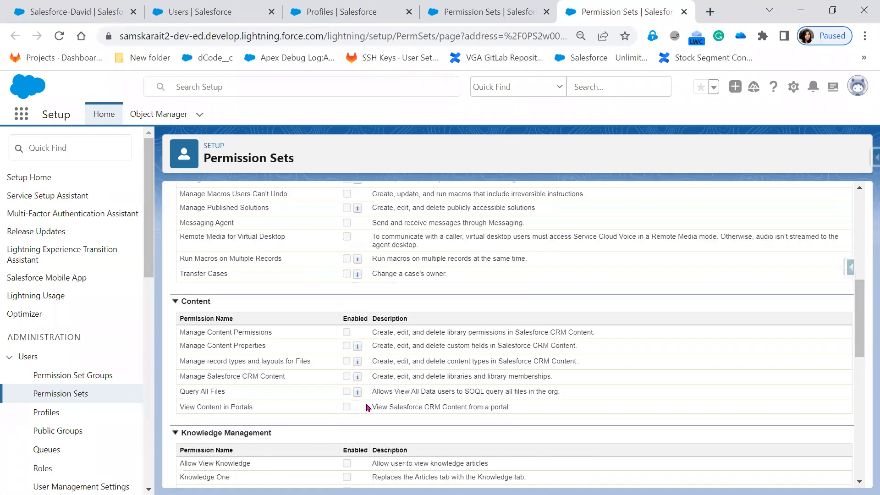
{"action": "scroll", "coordinate": [367, 408], "scroll_direction": "down", "scroll_amount": 2}
Step: Search the App Permissions page for "Email" and highlight the Send Stay-in-Touch Requests and Use Einstein Activity Capture permissions
{"action": "key", "text": "ctrl+f"}
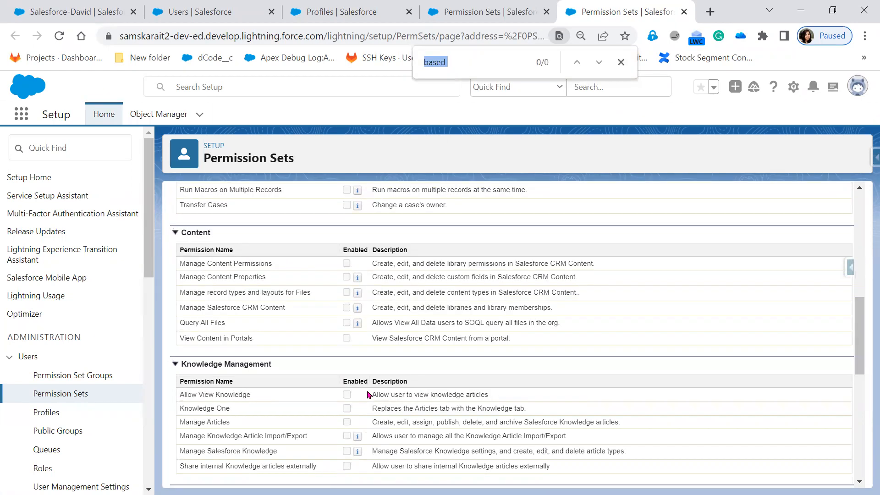
{"action": "type", "text": "Email"}
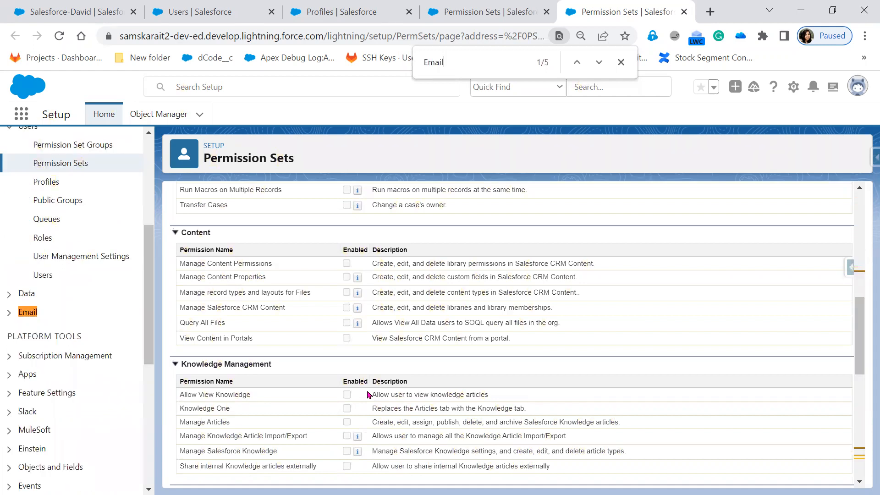
{"action": "left_click", "coordinate": [577, 64]}
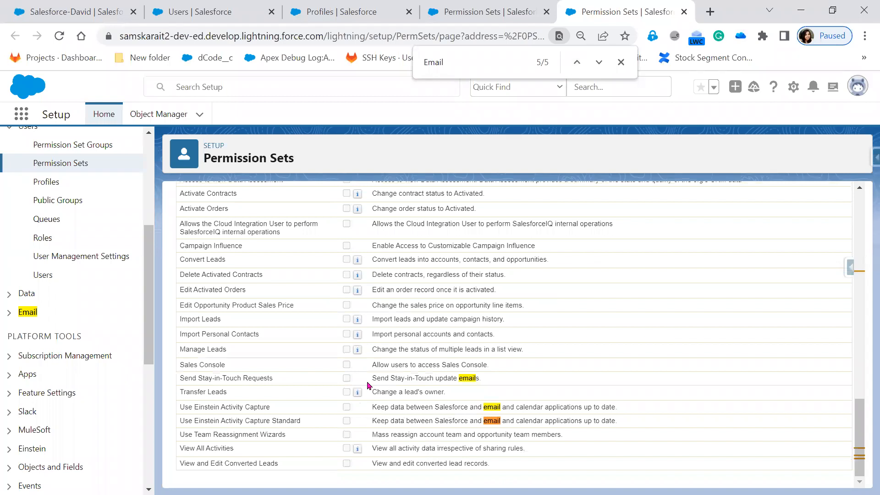
{"action": "left_click_drag", "start_coordinate": [267, 379], "coordinate": [209, 379]}
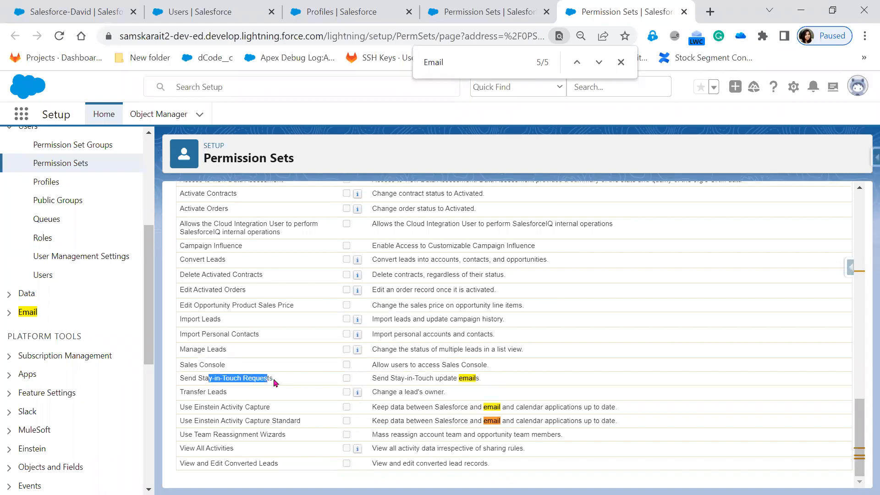
{"action": "left_click_drag", "start_coordinate": [282, 384], "coordinate": [282, 383]}
{"action": "left_click_drag", "start_coordinate": [193, 407], "coordinate": [513, 457]}
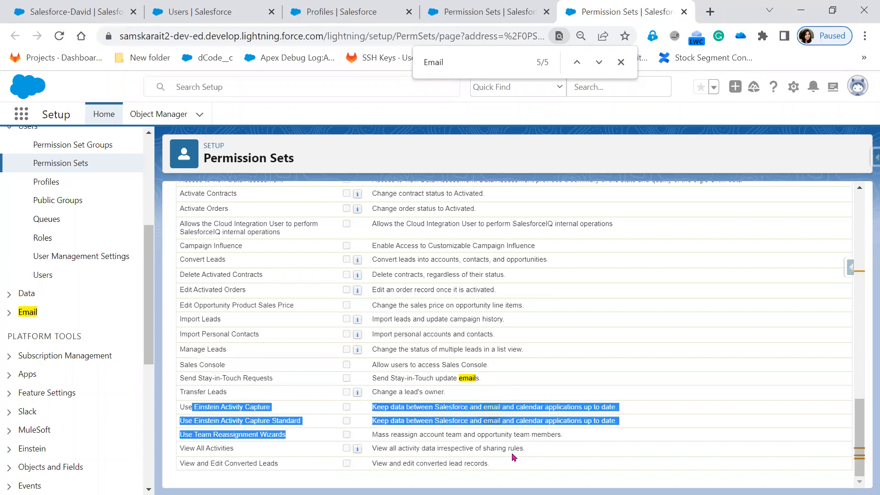
Step: Highlight the Manage Cases permission in the Call Center section, return to the page's beginning and close the App Permissions page
{"action": "scroll", "coordinate": [514, 457], "scroll_direction": "up", "scroll_amount": 10}
{"action": "scroll", "coordinate": [513, 450], "scroll_direction": "up", "scroll_amount": 5}
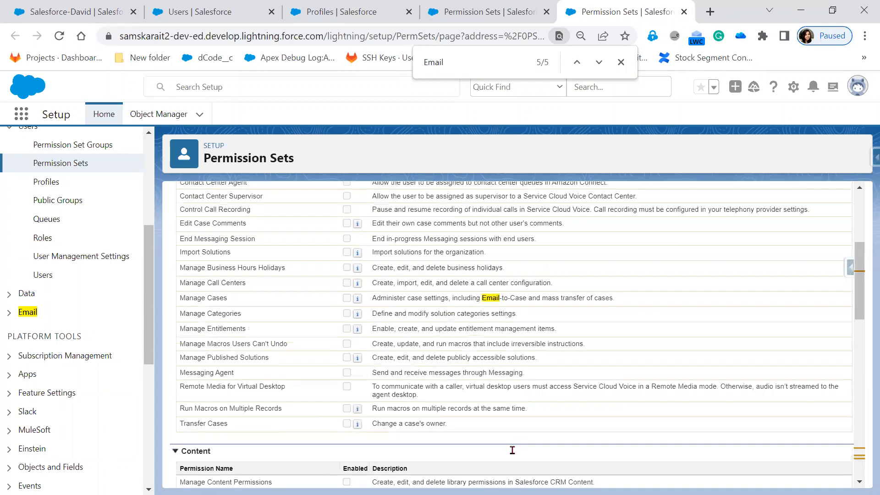
{"action": "left_click_drag", "start_coordinate": [180, 299], "coordinate": [224, 300]}
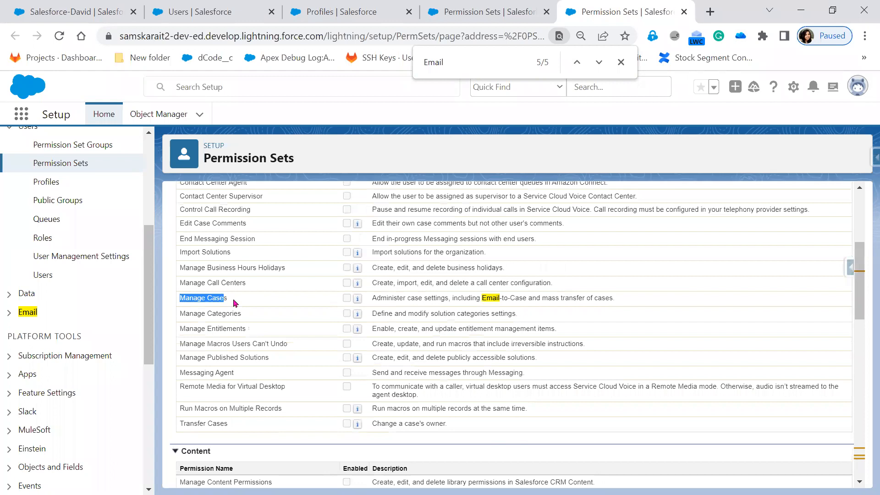
{"action": "scroll", "coordinate": [314, 387], "scroll_direction": "up", "scroll_amount": 3}
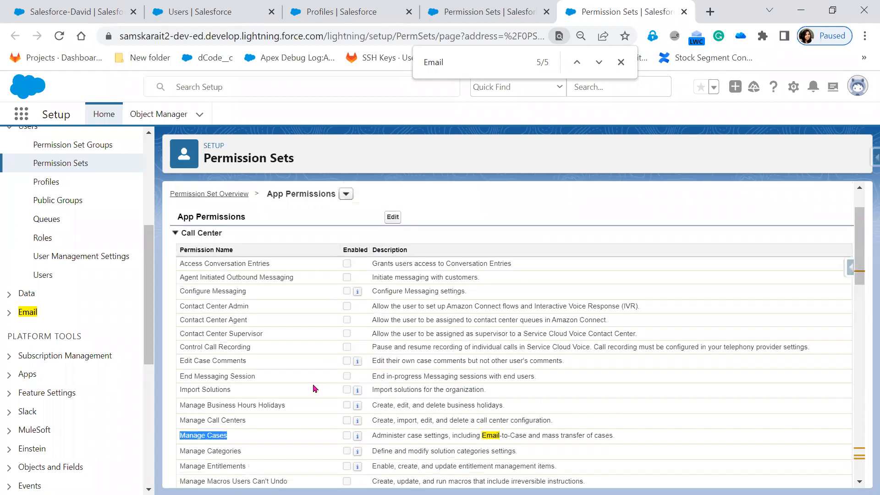
{"action": "scroll", "coordinate": [229, 238], "scroll_direction": "up", "scroll_amount": 1}
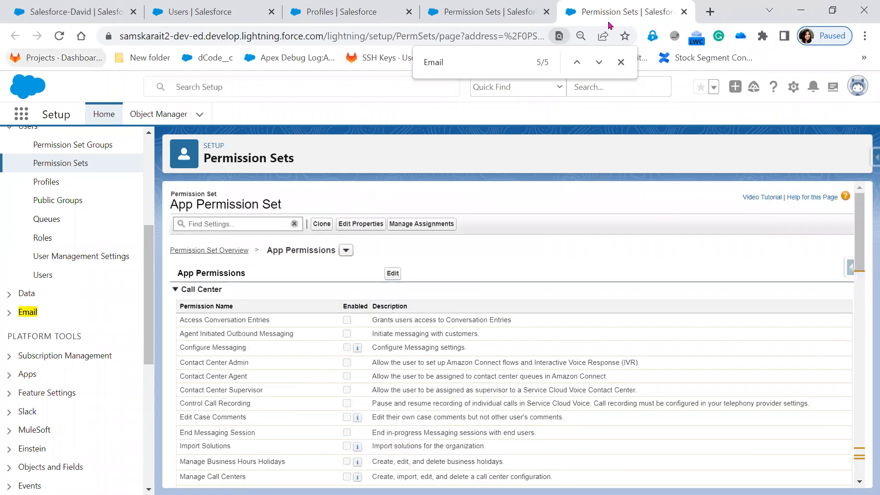
{"action": "left_click", "coordinate": [683, 13]}
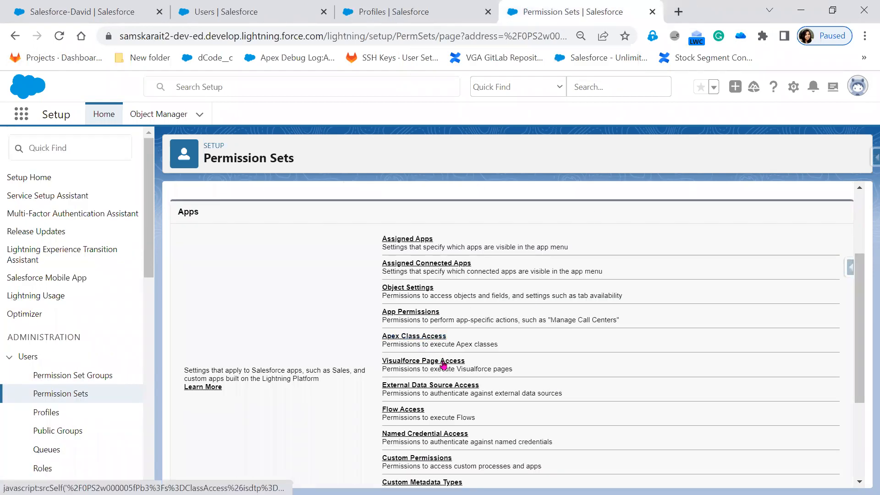
Step: Open Custom Permissions in a new browser tab, view its edit form and close the page without saving
{"action": "scroll", "coordinate": [514, 373], "scroll_direction": "down", "scroll_amount": 1}
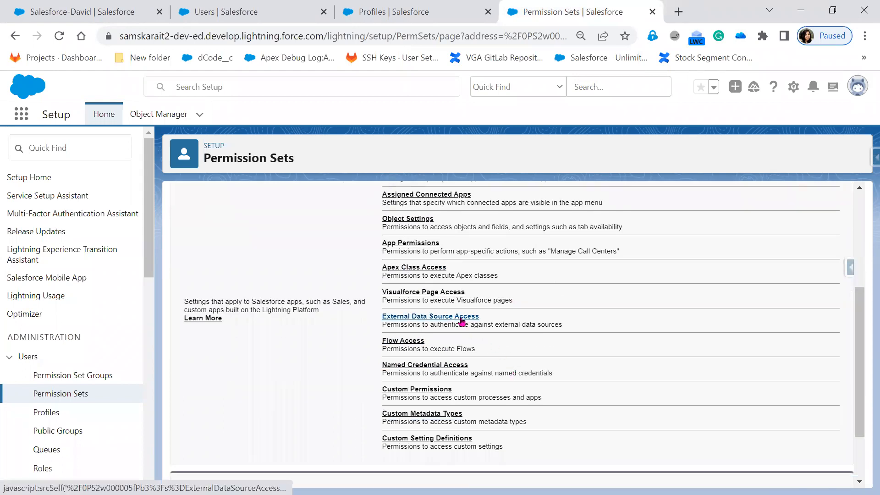
{"action": "scroll", "coordinate": [479, 344], "scroll_direction": "down", "scroll_amount": 1}
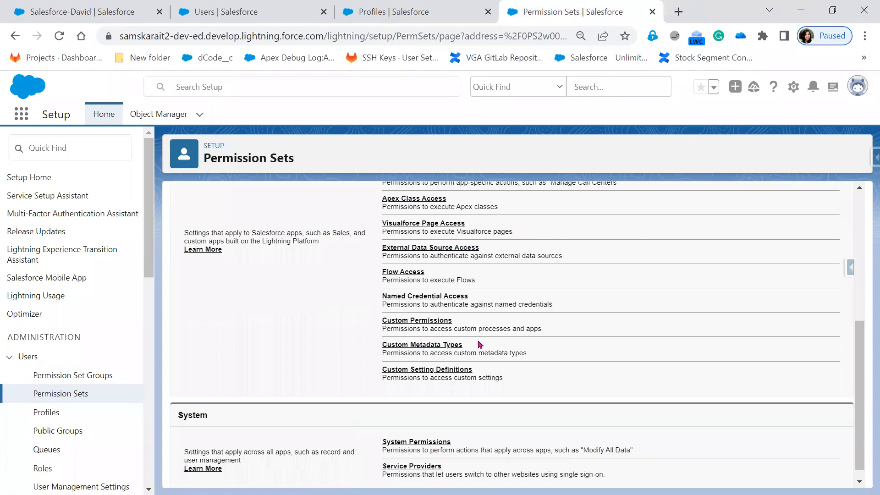
{"action": "right_click", "coordinate": [438, 322]}
{"action": "left_click", "coordinate": [473, 328]}
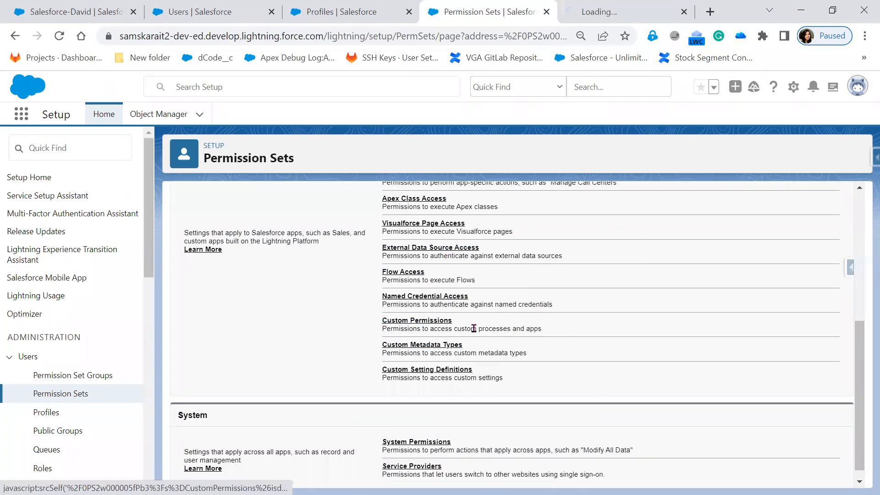
{"action": "left_click", "coordinate": [607, 11]}
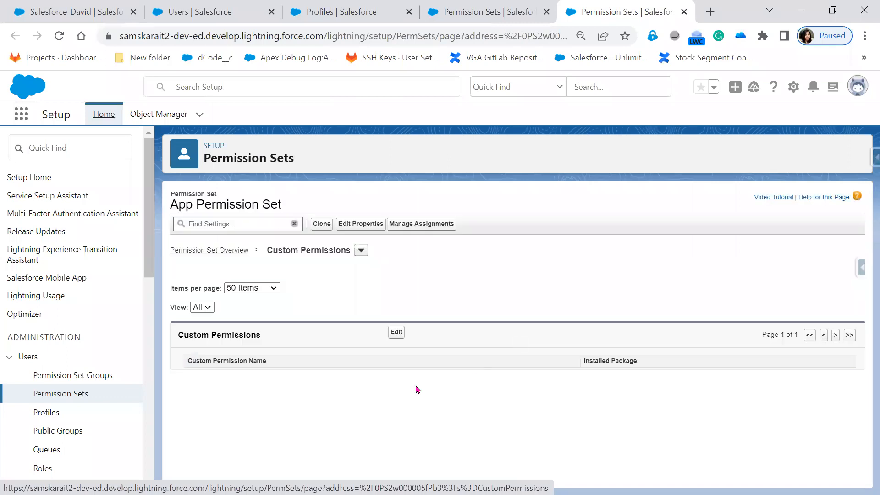
{"action": "left_click", "coordinate": [397, 334]}
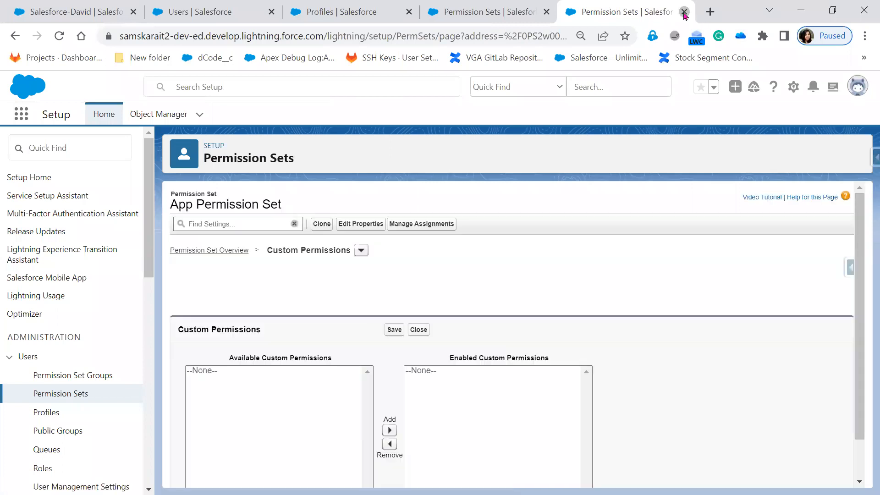
{"action": "left_click", "coordinate": [684, 13]}
Step: Highlight the description of System Permissions in the System section and open System Permissions in a new browser tab
{"action": "scroll", "coordinate": [524, 338], "scroll_direction": "down", "scroll_amount": 1}
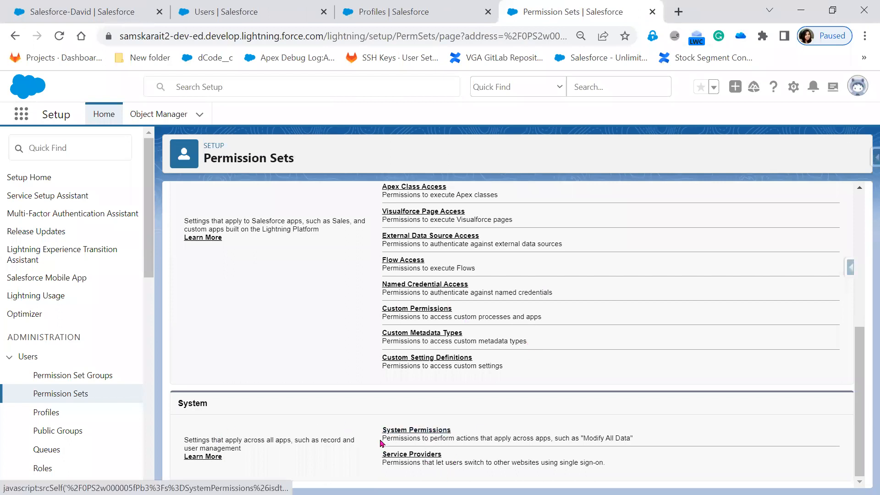
{"action": "triple_click", "coordinate": [487, 439]}
{"action": "left_click_drag", "start_coordinate": [532, 436], "coordinate": [642, 441]}
{"action": "right_click", "coordinate": [432, 435]}
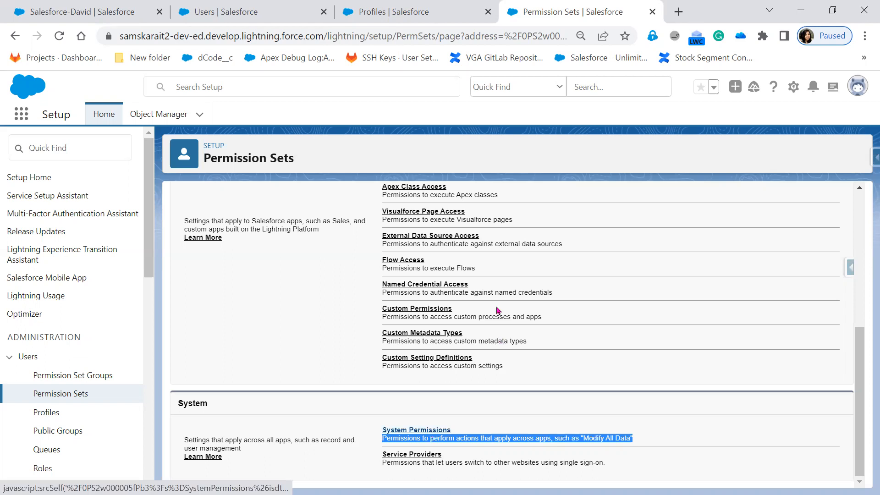
{"action": "left_click", "coordinate": [497, 305]}
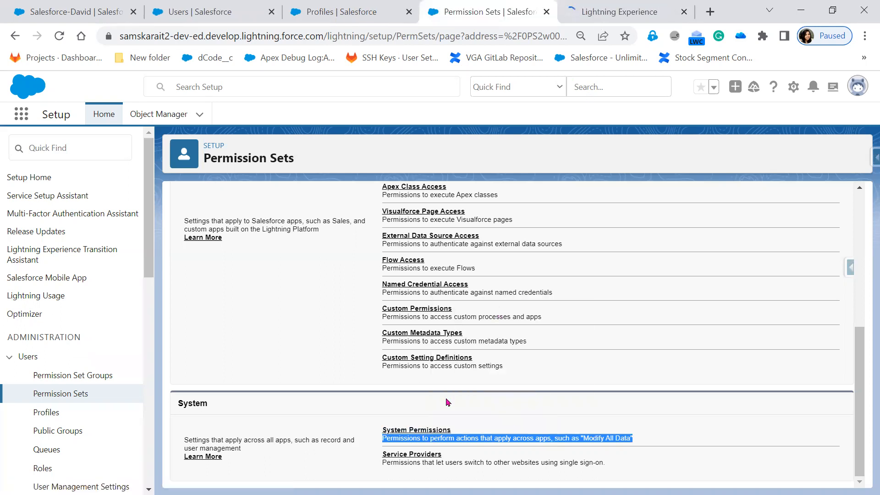
{"action": "key", "text": "ctrl+Tab"}
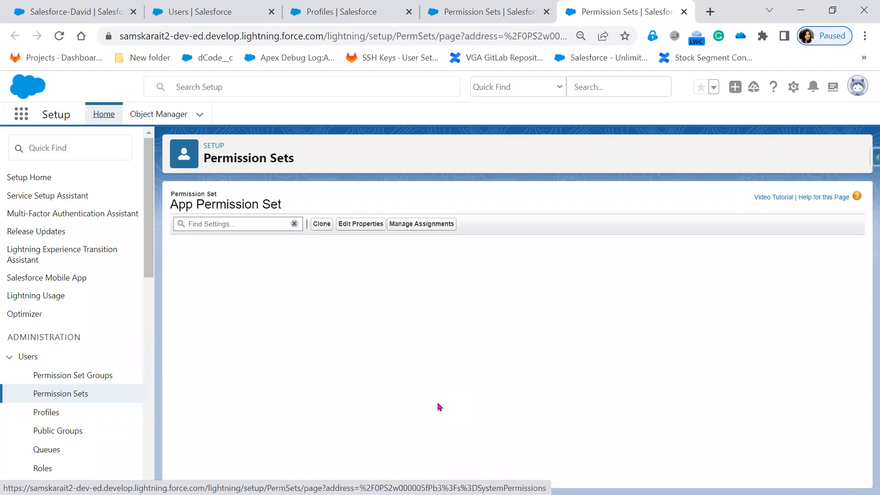
Step: Look down the System Permissions list of App Permission Set to the Mass Email permission and highlight its name
{"action": "scroll", "coordinate": [438, 403], "scroll_direction": "down", "scroll_amount": 6}
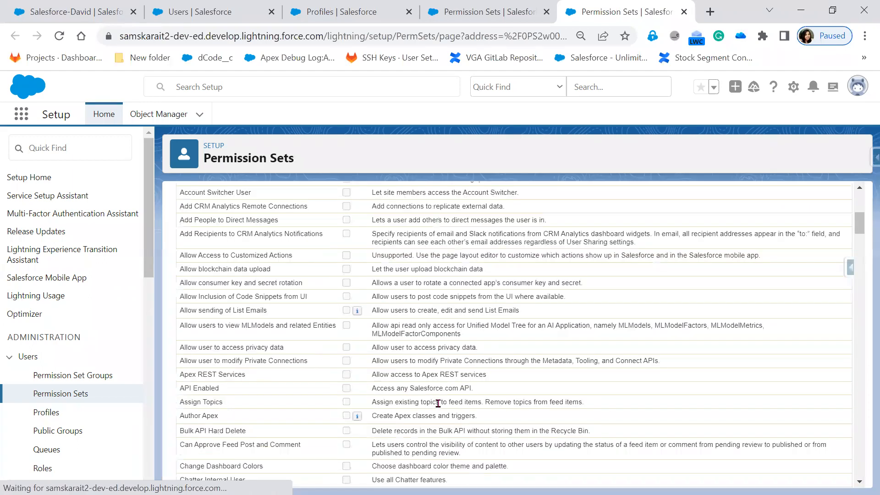
{"action": "scroll", "coordinate": [437, 403], "scroll_direction": "down", "scroll_amount": 3}
{"action": "triple_click", "coordinate": [200, 251]}
{"action": "scroll", "coordinate": [340, 409], "scroll_direction": "down", "scroll_amount": 5}
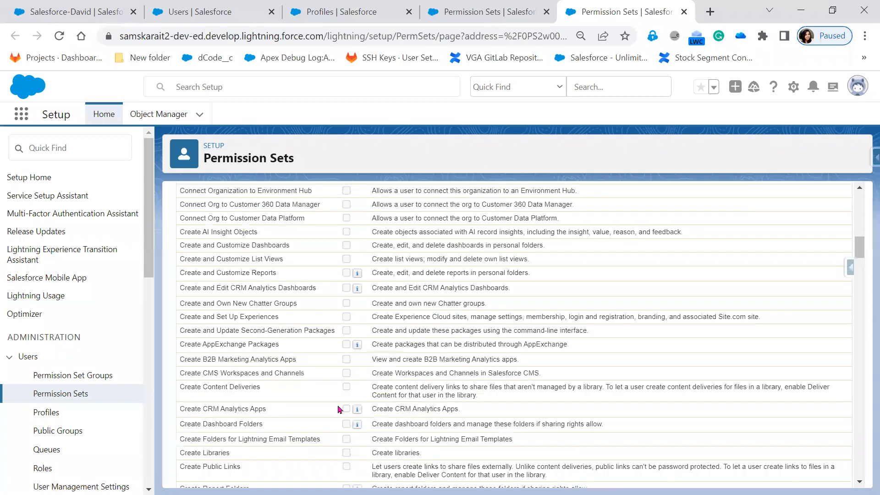
{"action": "scroll", "coordinate": [339, 410], "scroll_direction": "down", "scroll_amount": 4}
{"action": "scroll", "coordinate": [339, 410], "scroll_direction": "down", "scroll_amount": 4}
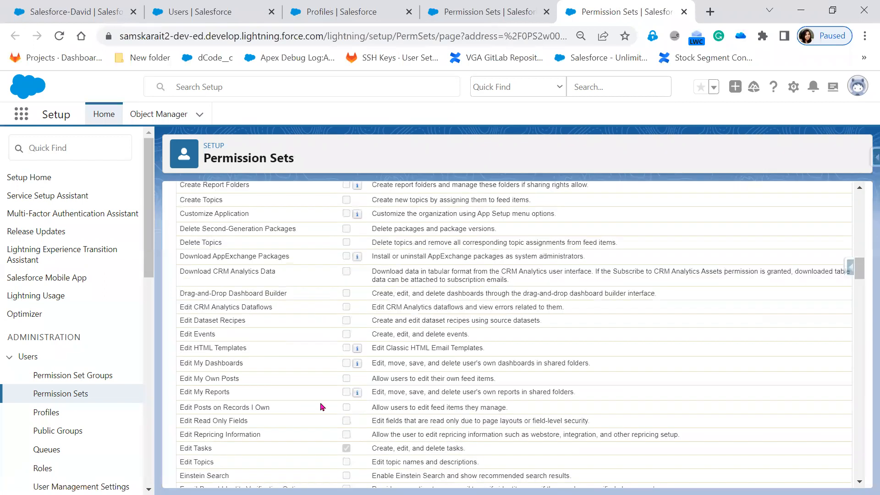
{"action": "scroll", "coordinate": [284, 383], "scroll_direction": "down", "scroll_amount": 3}
{"action": "scroll", "coordinate": [292, 423], "scroll_direction": "down", "scroll_amount": 2}
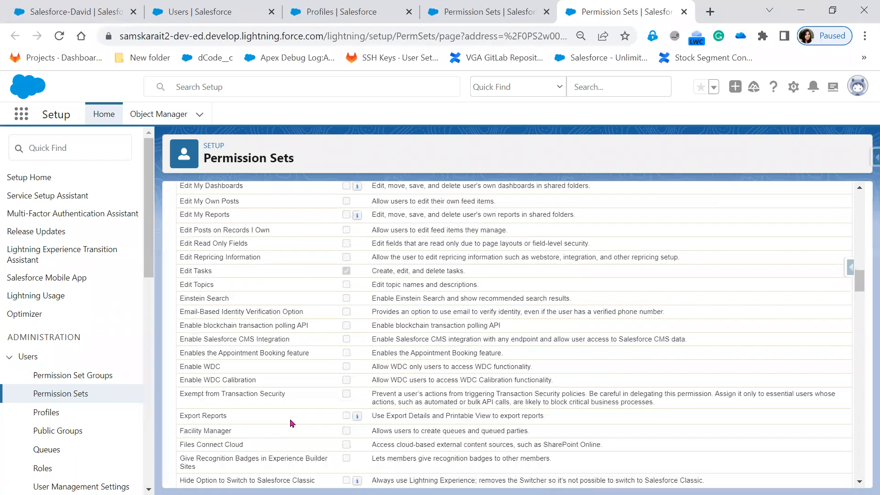
{"action": "scroll", "coordinate": [292, 423], "scroll_direction": "down", "scroll_amount": 8}
{"action": "scroll", "coordinate": [291, 423], "scroll_direction": "down", "scroll_amount": 7}
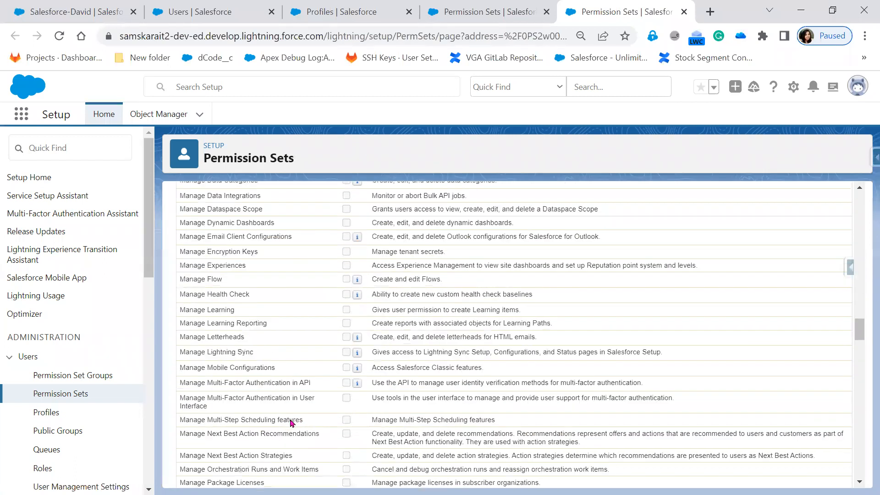
{"action": "scroll", "coordinate": [291, 422], "scroll_direction": "down", "scroll_amount": 3}
{"action": "scroll", "coordinate": [291, 423], "scroll_direction": "down", "scroll_amount": 2}
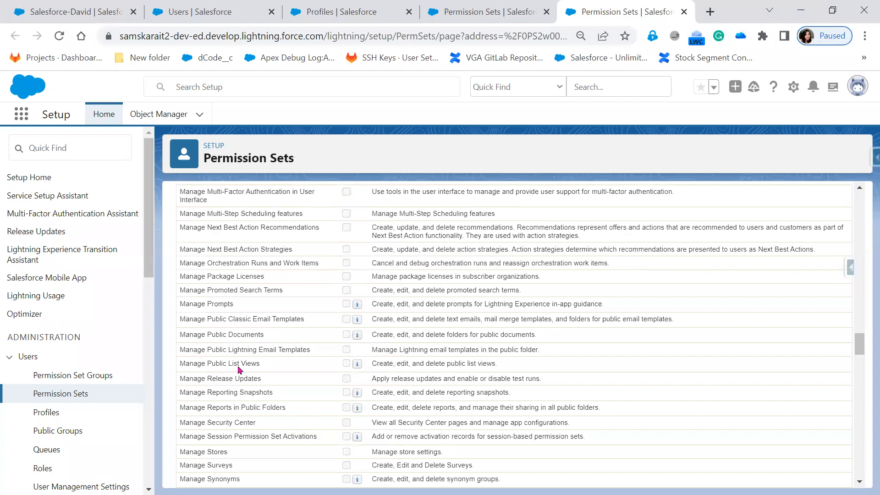
{"action": "scroll", "coordinate": [239, 369], "scroll_direction": "down", "scroll_amount": 5}
{"action": "left_click_drag", "start_coordinate": [216, 315], "coordinate": [185, 315]}
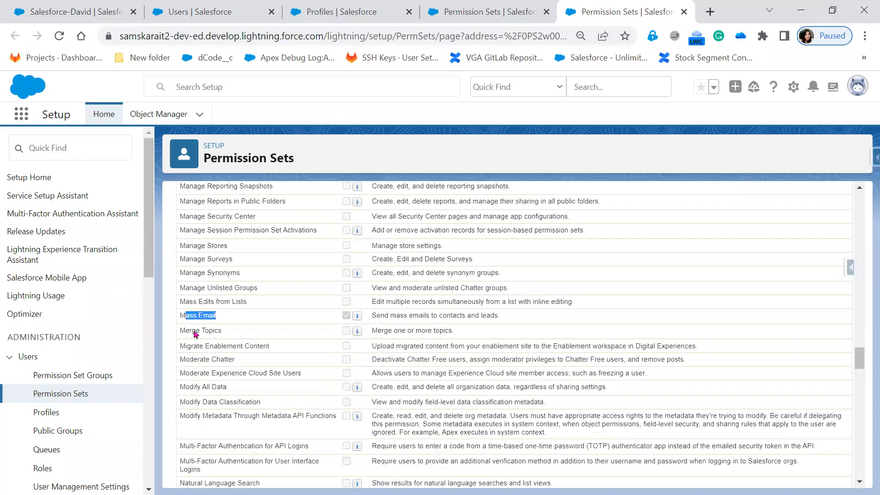
Step: Switch to the open profile page and go back up to its Administrative Permissions section for comparison
{"action": "left_click", "coordinate": [357, 14]}
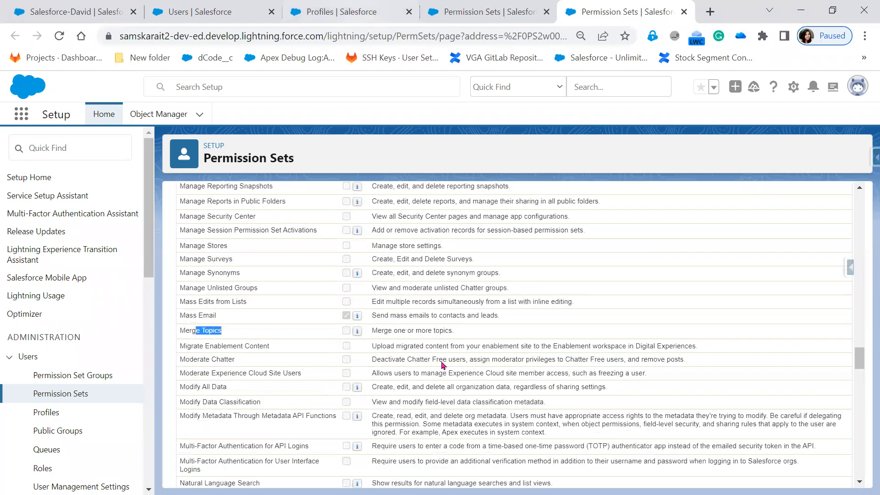
{"action": "scroll", "coordinate": [452, 414], "scroll_direction": "up", "scroll_amount": 5}
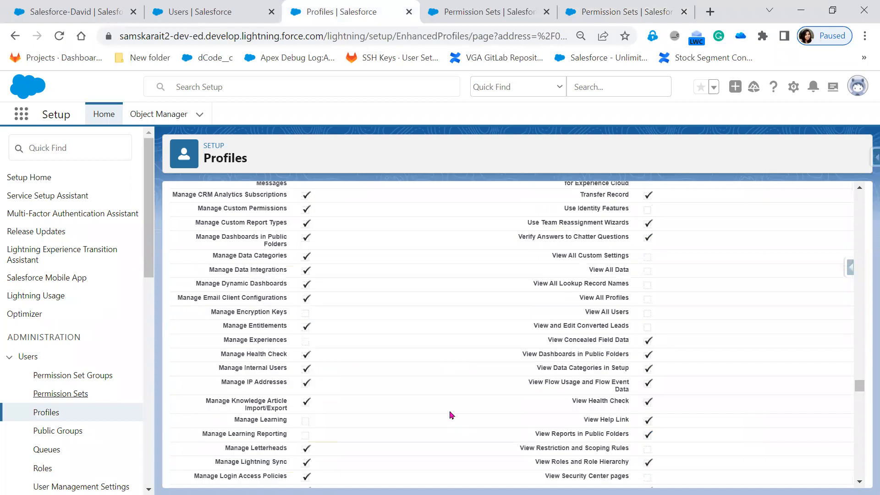
{"action": "scroll", "coordinate": [451, 415], "scroll_direction": "up", "scroll_amount": 2}
{"action": "scroll", "coordinate": [451, 415], "scroll_direction": "up", "scroll_amount": 8}
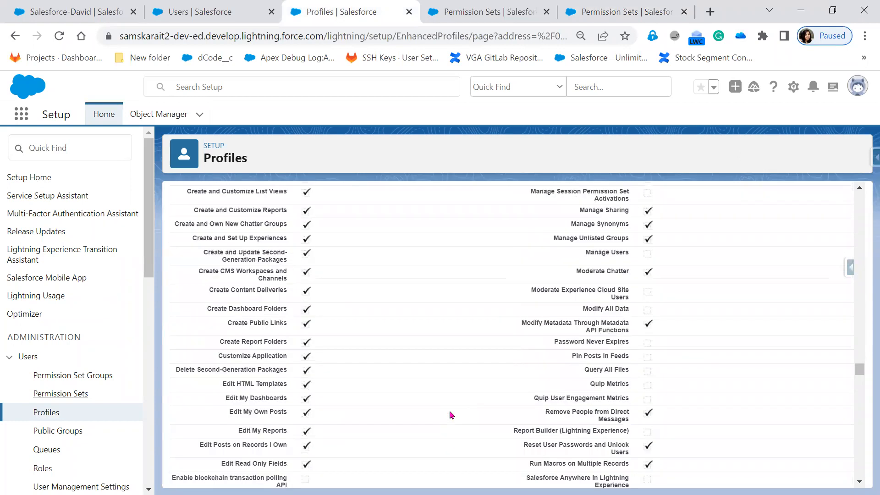
{"action": "scroll", "coordinate": [451, 414], "scroll_direction": "up", "scroll_amount": 10}
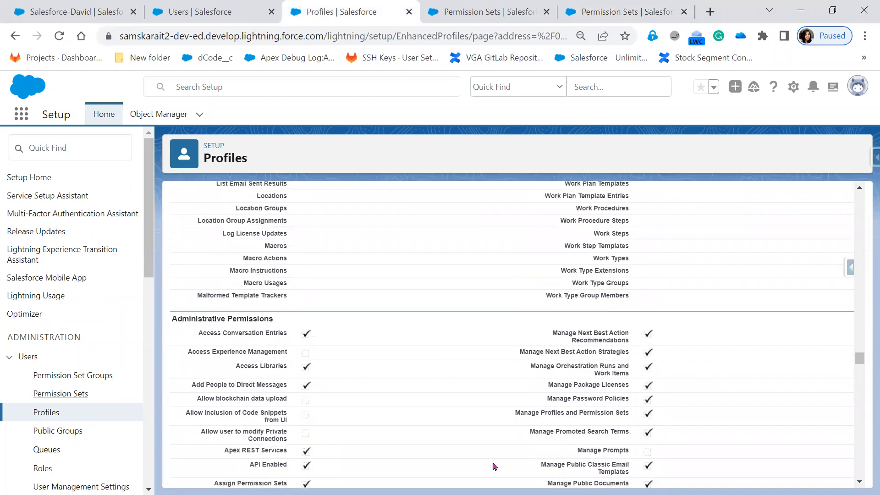
Step: Look through the profile's Administrative Permissions, highlighting API Enabled and the rows around Create and Customize Reports and Manage Sharing
{"action": "scroll", "coordinate": [493, 466], "scroll_direction": "down", "scroll_amount": 3}
{"action": "left_click_drag", "start_coordinate": [284, 327], "coordinate": [334, 344]}
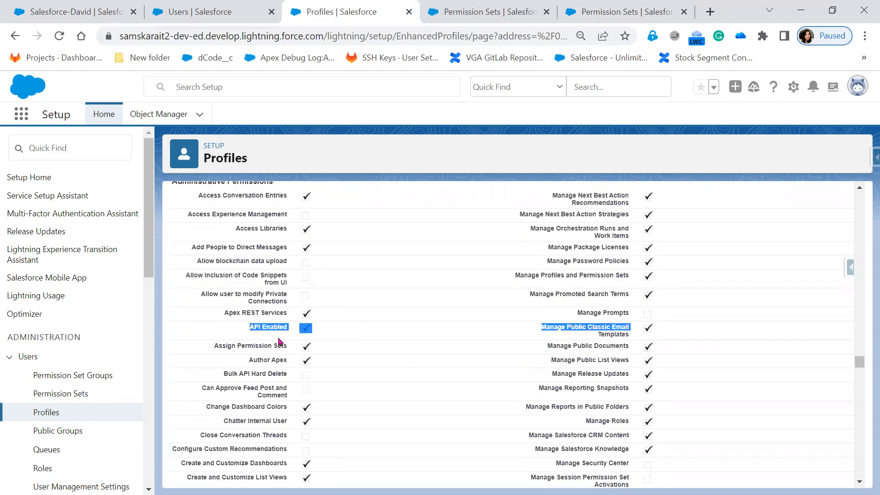
{"action": "scroll", "coordinate": [572, 431], "scroll_direction": "down", "scroll_amount": 2}
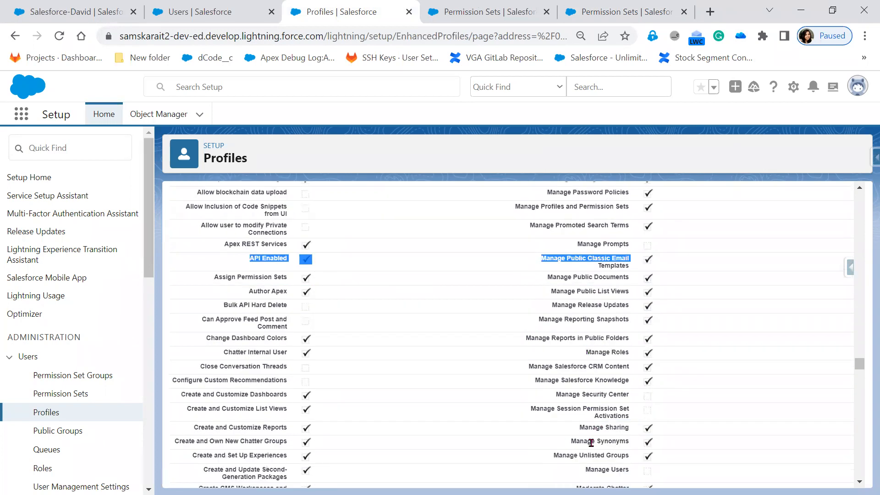
{"action": "scroll", "coordinate": [593, 451], "scroll_direction": "down", "scroll_amount": 2}
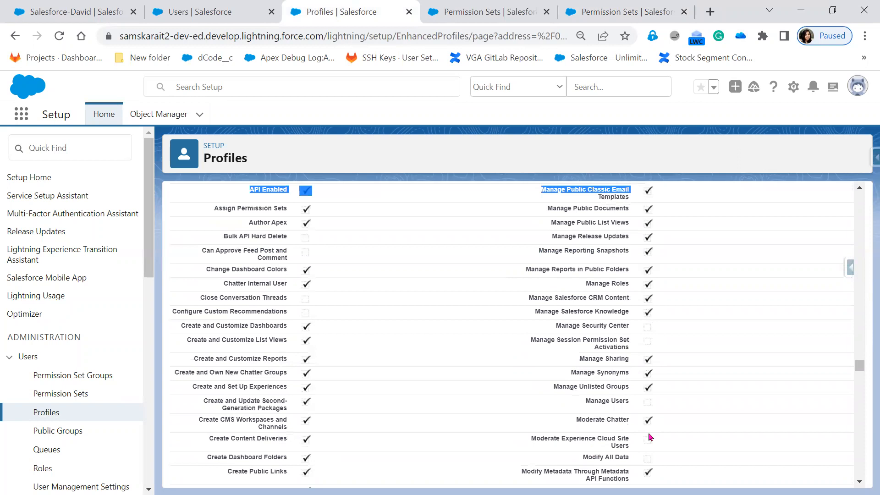
{"action": "scroll", "coordinate": [650, 438], "scroll_direction": "down", "scroll_amount": 2}
{"action": "scroll", "coordinate": [650, 438], "scroll_direction": "up", "scroll_amount": 2}
{"action": "left_click_drag", "start_coordinate": [683, 381], "coordinate": [457, 311]}
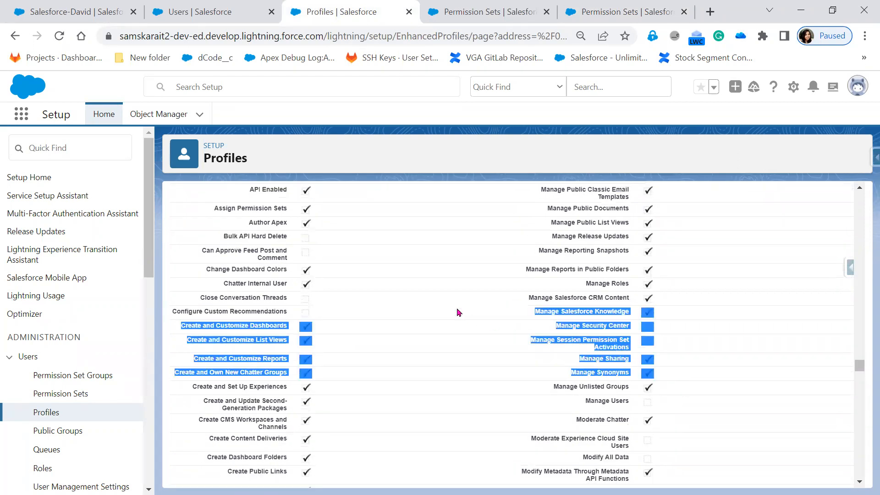
{"action": "left_click", "coordinate": [708, 353]}
{"action": "scroll", "coordinate": [708, 353], "scroll_direction": "up", "scroll_amount": 3}
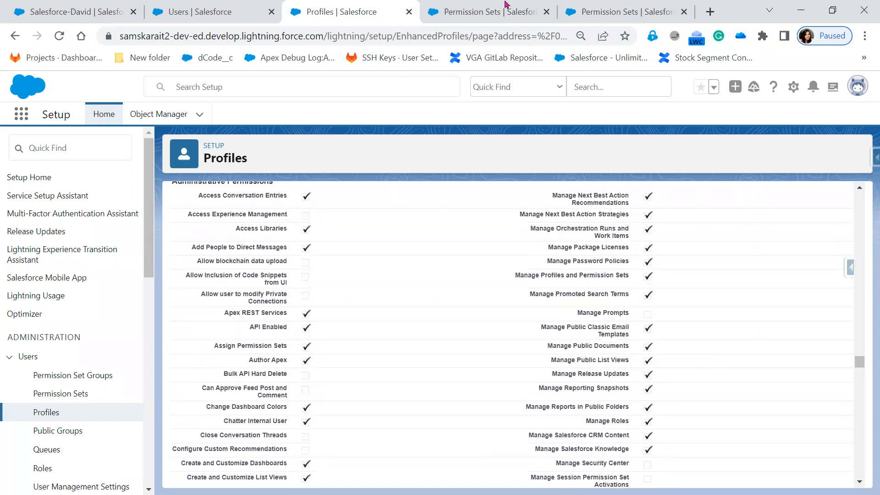
Step: Switch to App Permission Set's System Permissions page and look down the list from Mass Email to Send Email
{"action": "left_click", "coordinate": [488, 10]}
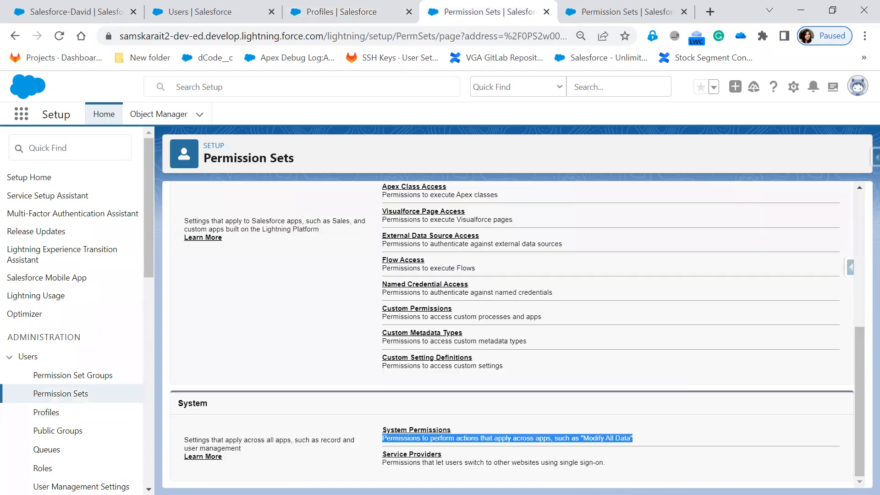
{"action": "left_click", "coordinate": [635, 14]}
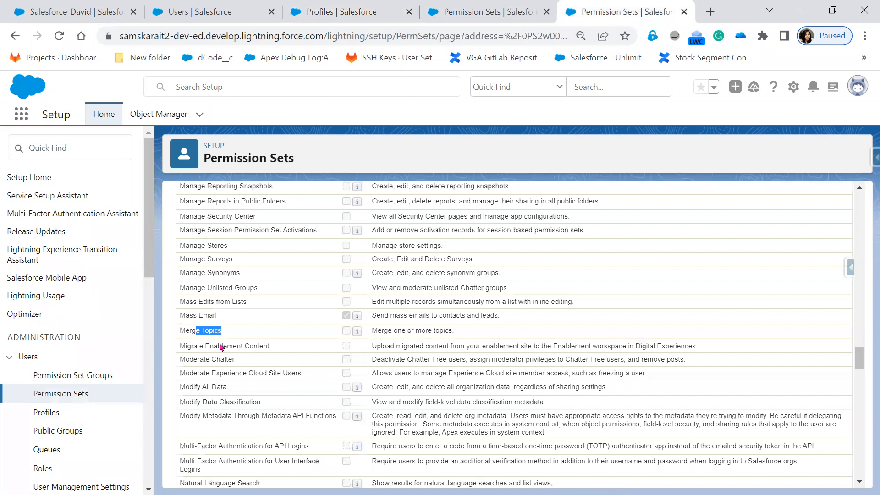
{"action": "scroll", "coordinate": [379, 396], "scroll_direction": "down", "scroll_amount": 3}
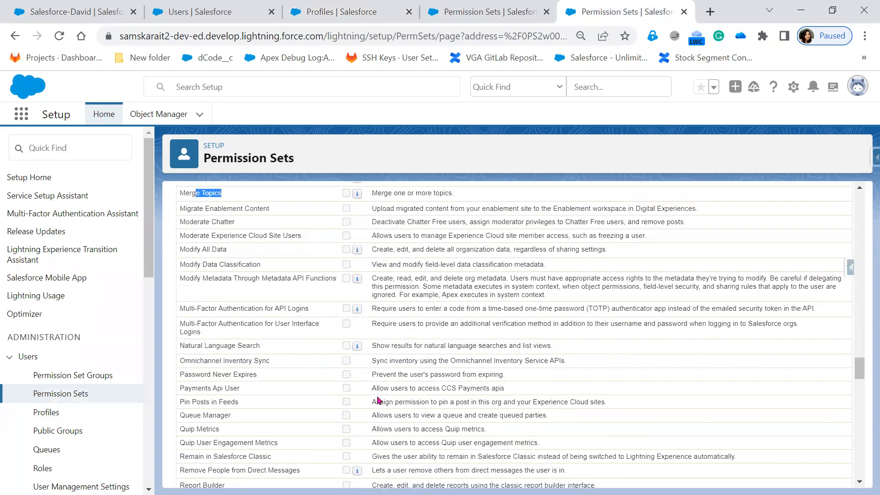
{"action": "scroll", "coordinate": [377, 400], "scroll_direction": "down", "scroll_amount": 1}
{"action": "scroll", "coordinate": [376, 400], "scroll_direction": "down", "scroll_amount": 2}
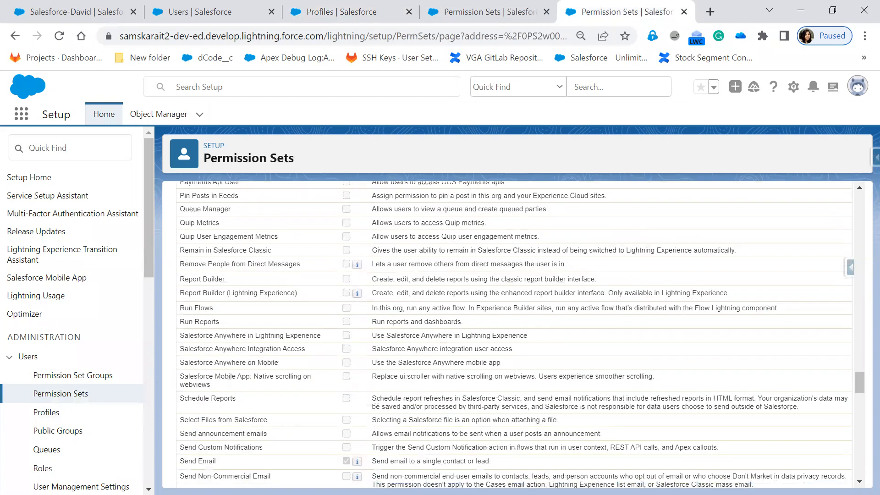
Step: Leave the profile and user pages, switch to the PowerPoint slide show and advance to the first point of Properties of Permission Set
{"action": "left_click", "coordinate": [381, 13]}
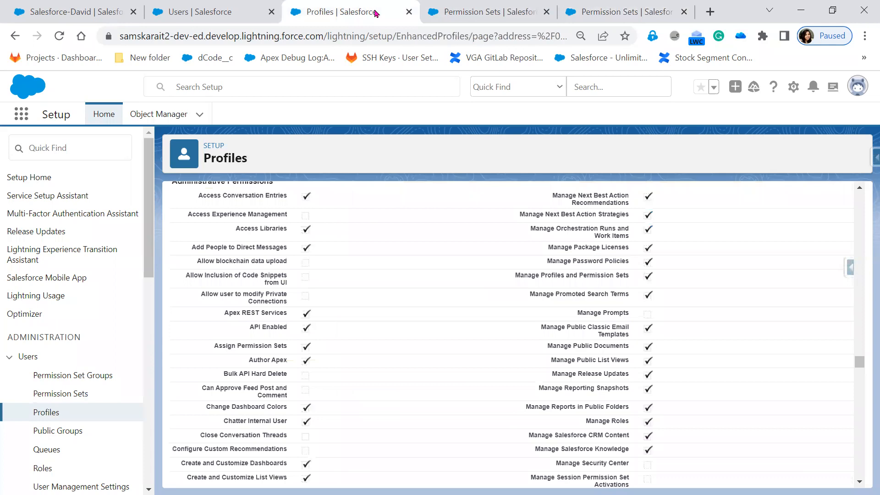
{"action": "left_click", "coordinate": [198, 17]}
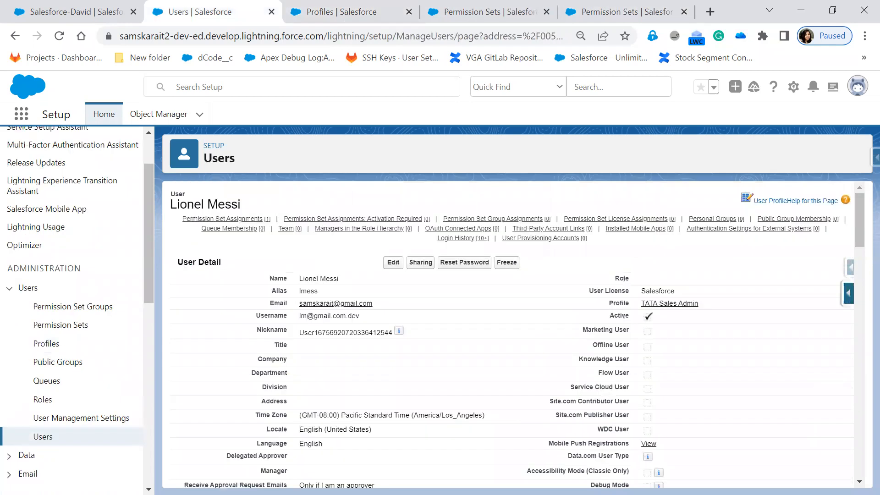
{"action": "key", "text": "alt+Tab"}
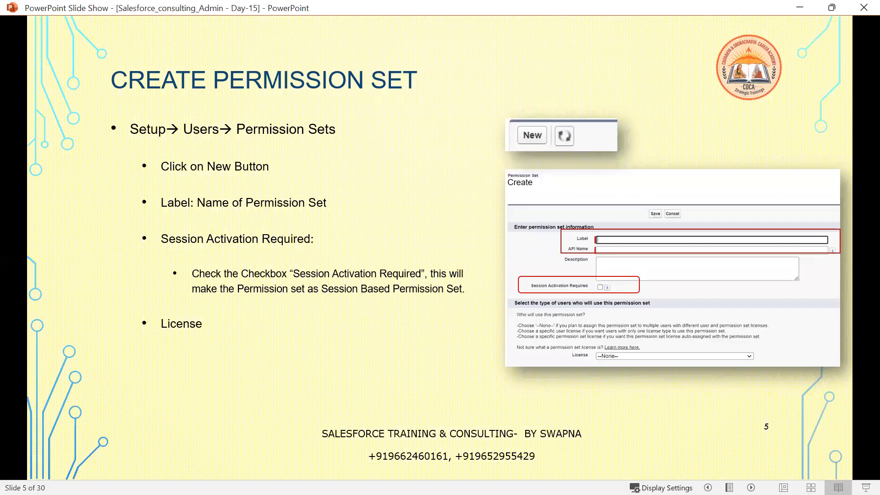
{"action": "left_click", "coordinate": [271, 294]}
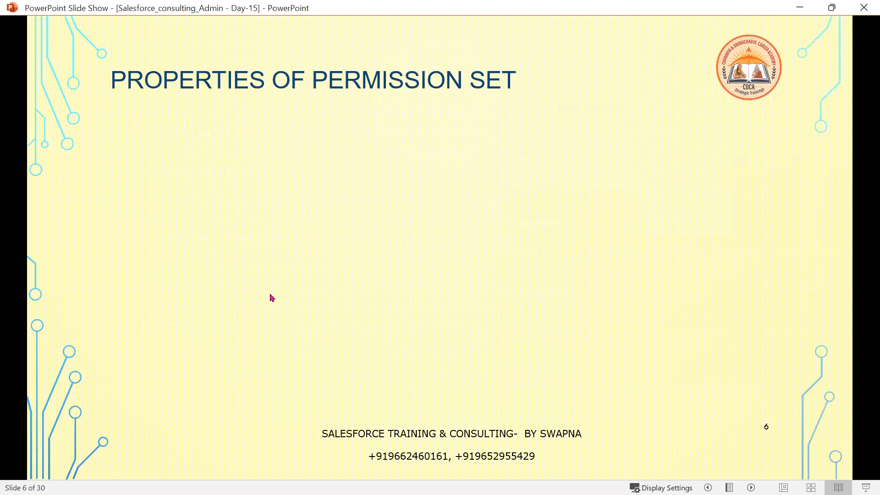
{"action": "left_click", "coordinate": [272, 299]}
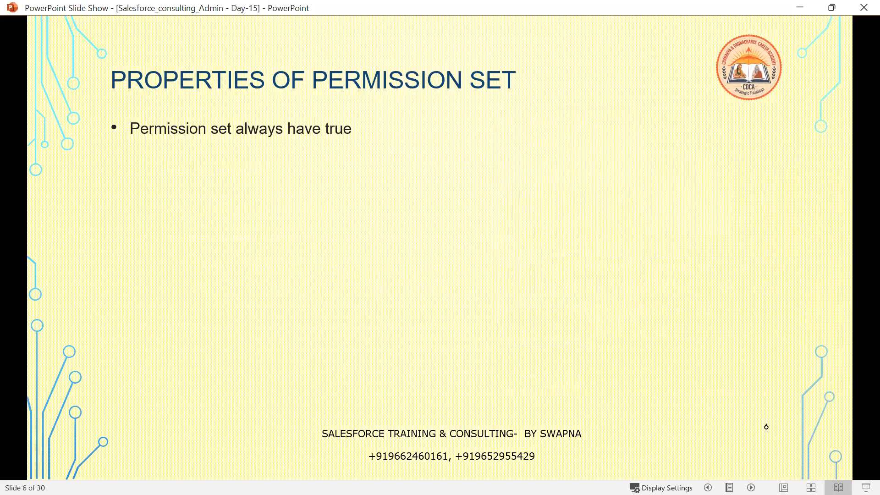
Step: Switch to the Paint diagram and, in dark red, handwrite a boxed note below the Profile heading and outline the Permission set label
{"action": "key", "text": "alt+Tab"}
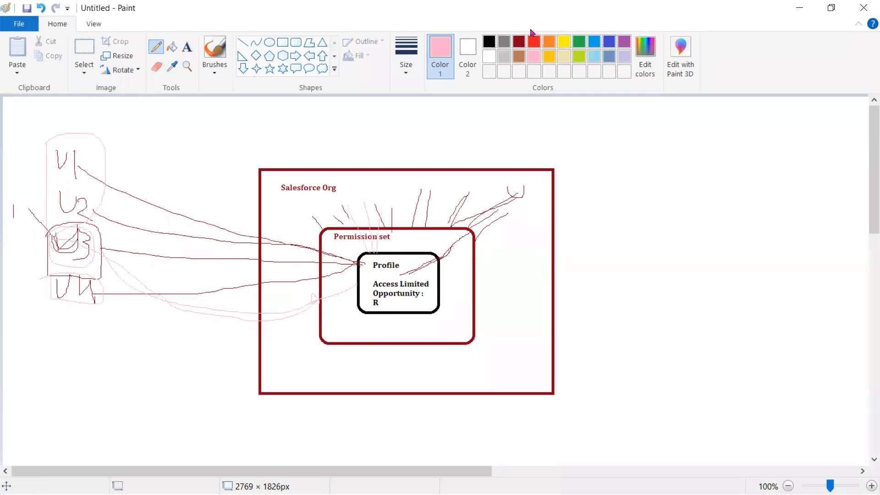
{"action": "left_click", "coordinate": [520, 45]}
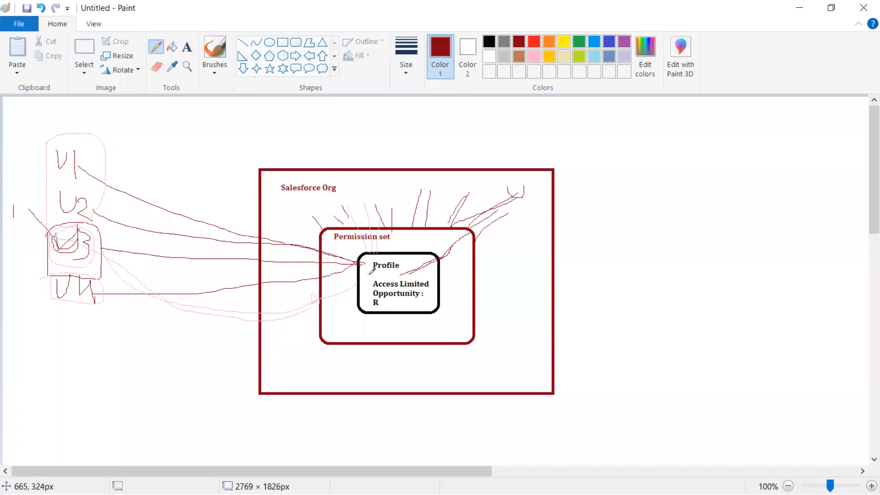
{"action": "mouse_move", "coordinate": [369, 278]}
{"action": "left_mouse_down"}
{"action": "mouse_move", "coordinate": [401, 272]}
{"action": "mouse_move", "coordinate": [408, 280]}
{"action": "mouse_move", "coordinate": [369, 280]}
{"action": "mouse_move", "coordinate": [397, 286]}
{"action": "mouse_move", "coordinate": [398, 270]}
{"action": "left_mouse_up"}
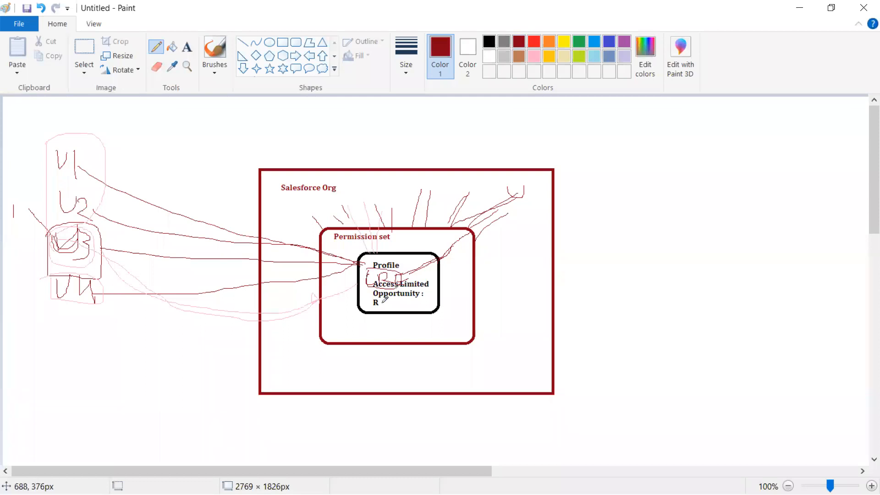
{"action": "mouse_move", "coordinate": [355, 232]}
{"action": "left_mouse_down"}
{"action": "mouse_move", "coordinate": [329, 231]}
{"action": "mouse_move", "coordinate": [332, 243]}
{"action": "mouse_move", "coordinate": [396, 235]}
{"action": "mouse_move", "coordinate": [320, 225]}
{"action": "mouse_move", "coordinate": [339, 213]}
{"action": "mouse_move", "coordinate": [339, 201]}
{"action": "left_mouse_up"}
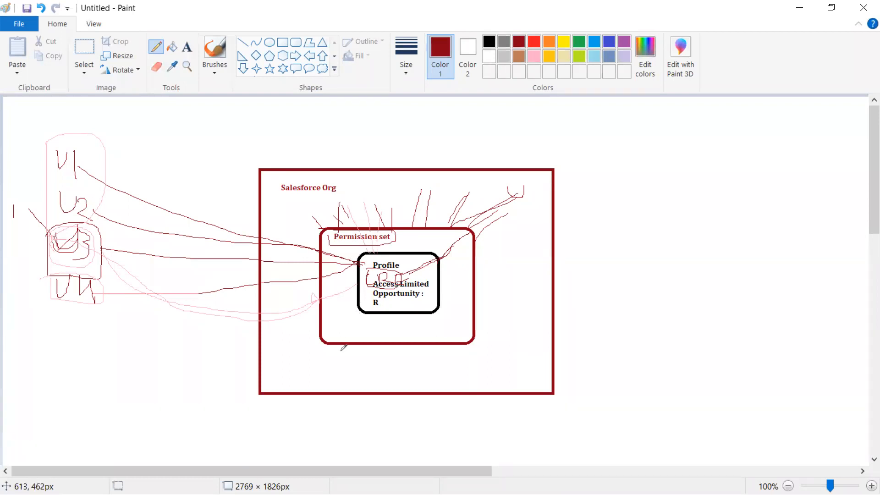
Step: Minimize the Paint diagram and reveal the slide's second point, about users having multiple permissions
{"action": "left_click", "coordinate": [797, 7]}
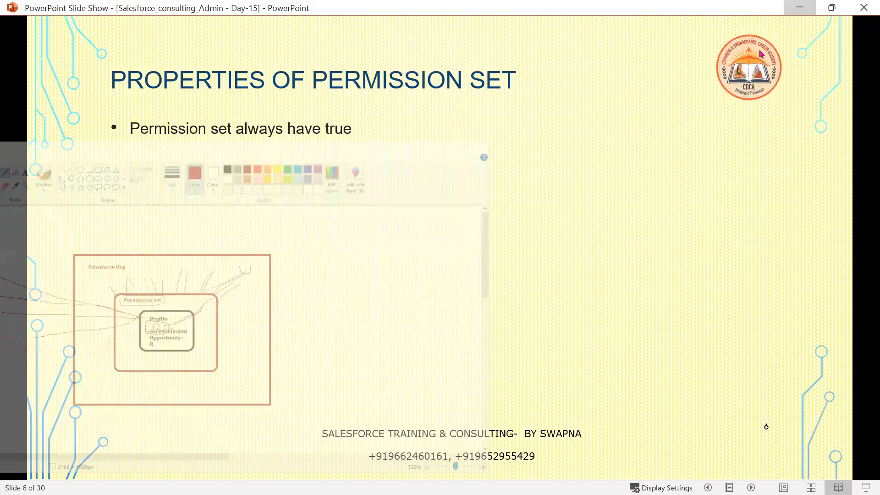
{"action": "left_click", "coordinate": [499, 297]}
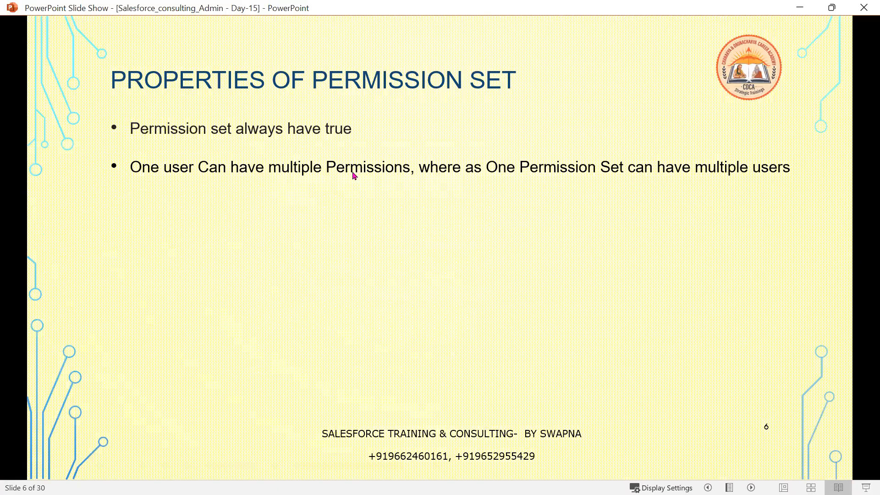
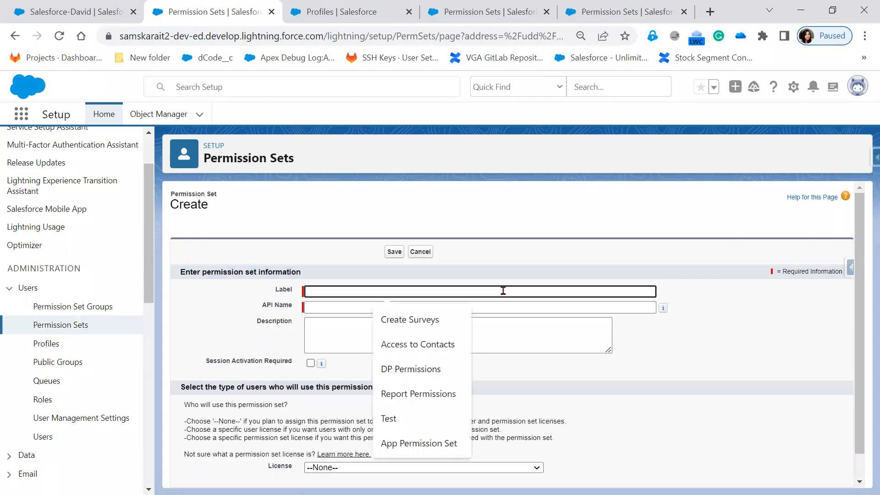
Step: Create a permission set labelled New Permission Set with the Salesforce Platform license and save it
{"action": "type", "text": "Nw"}
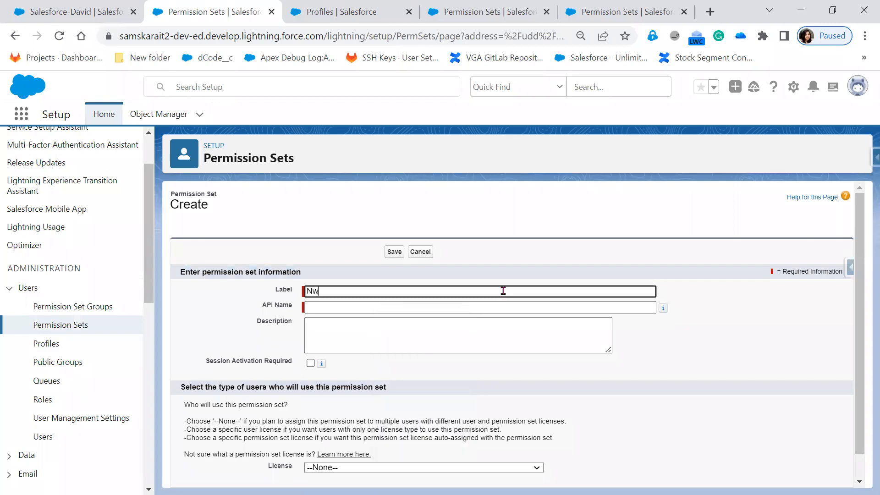
{"action": "type", "text": "ew Permission Set"}
{"action": "left_click", "coordinate": [369, 383]}
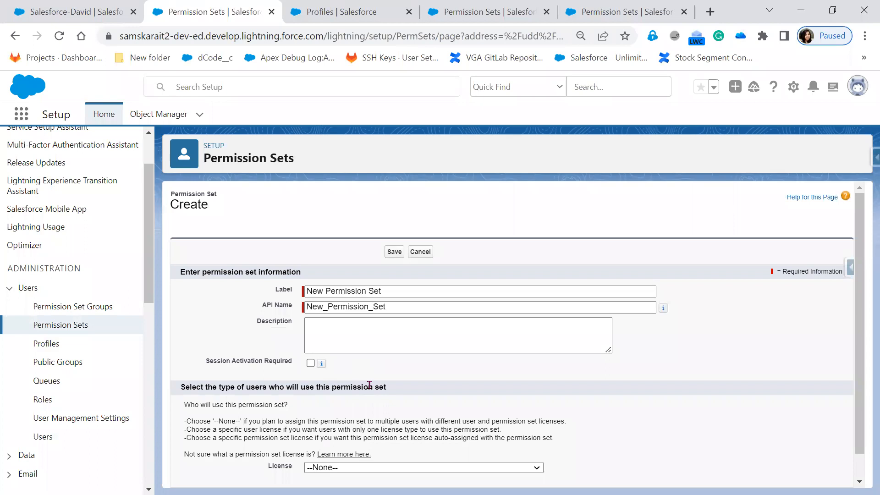
{"action": "left_click", "coordinate": [355, 470]}
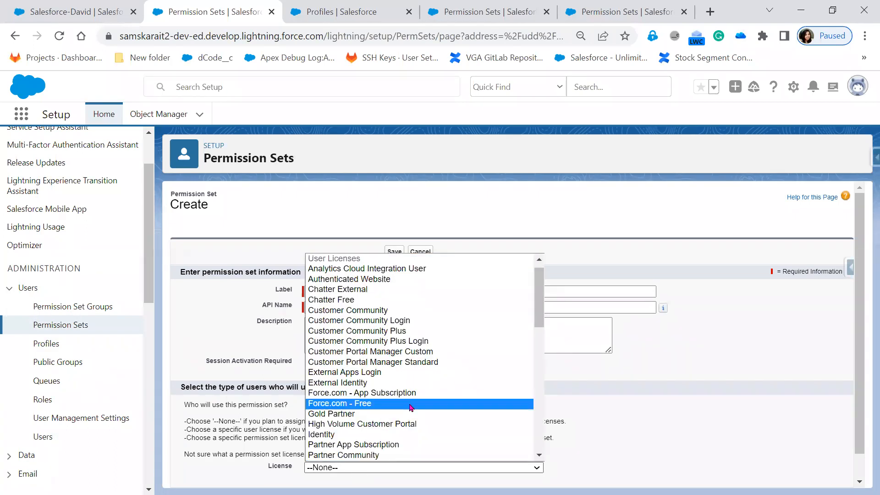
{"action": "scroll", "coordinate": [414, 407], "scroll_direction": "down", "scroll_amount": 4}
{"action": "left_click", "coordinate": [410, 348]}
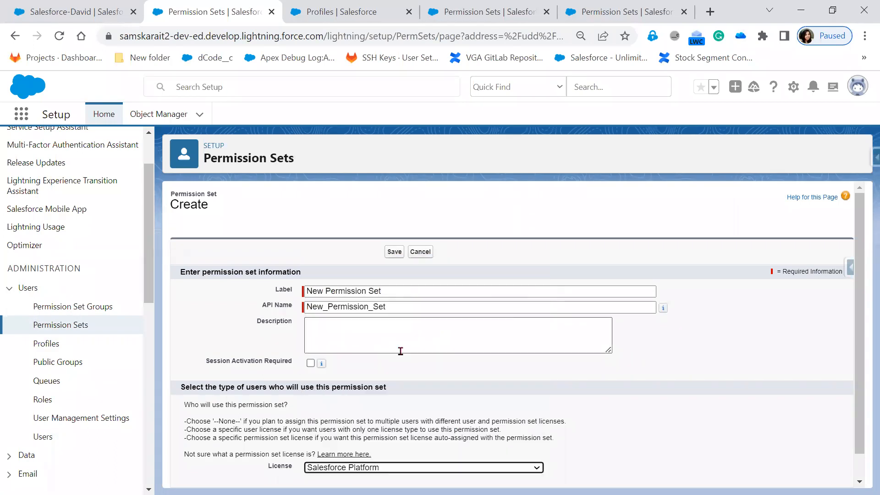
{"action": "scroll", "coordinate": [595, 431], "scroll_direction": "down", "scroll_amount": 1}
{"action": "left_click", "coordinate": [398, 472]}
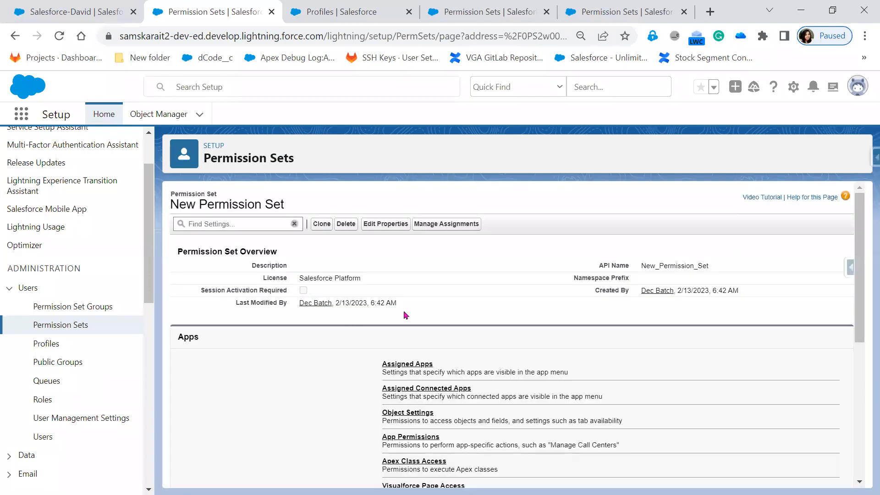
Step: Try to assign New Permission Set to the first user in the Recently Viewed list
{"action": "left_click", "coordinate": [448, 225]}
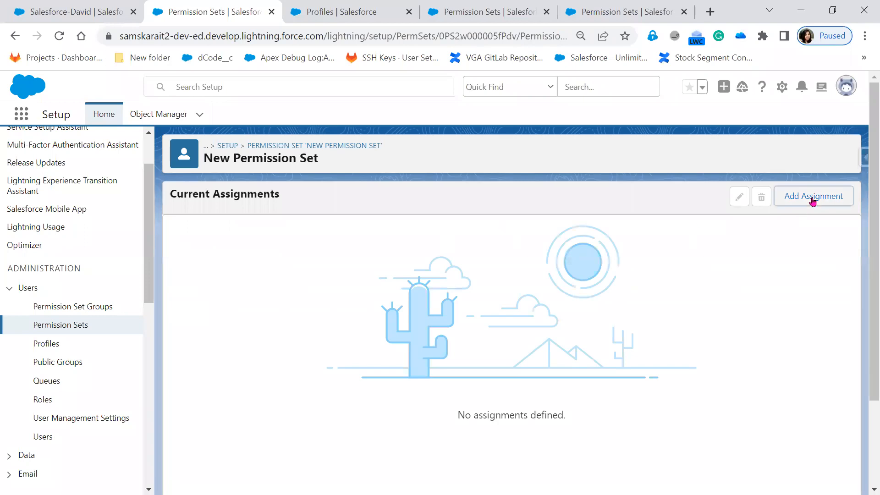
{"action": "left_click", "coordinate": [812, 197]}
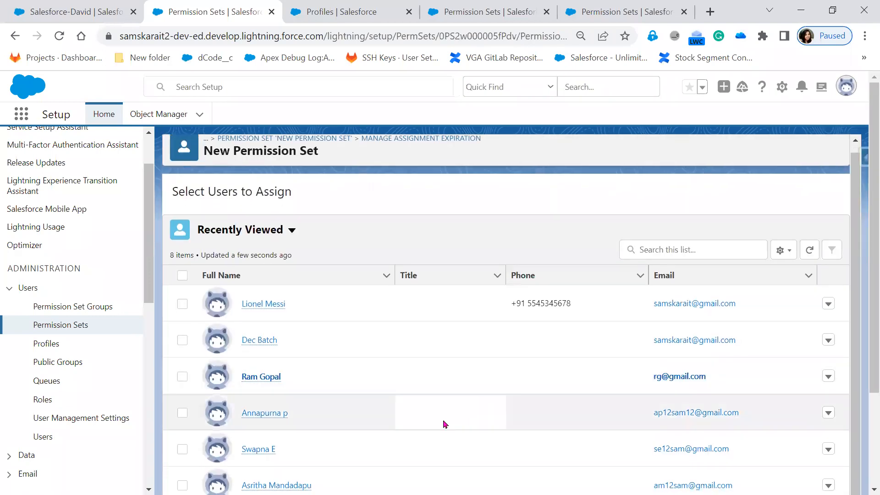
{"action": "scroll", "coordinate": [444, 449], "scroll_direction": "down", "scroll_amount": 3}
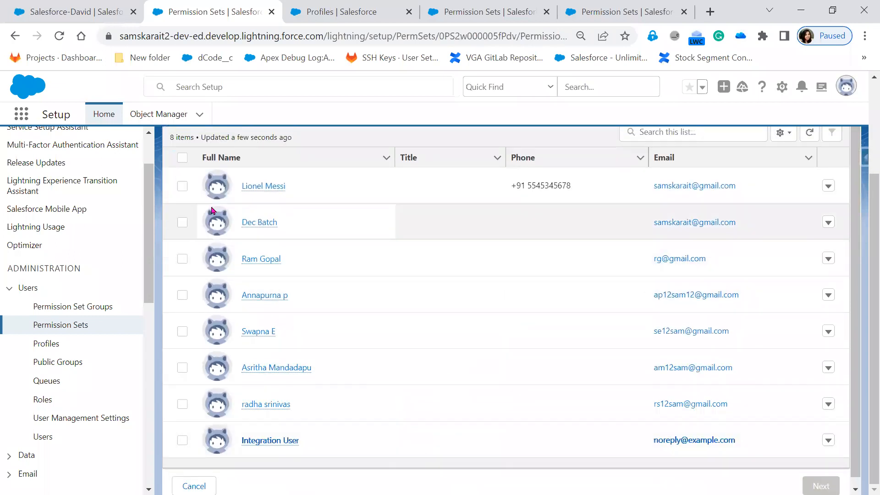
{"action": "left_click", "coordinate": [181, 188]}
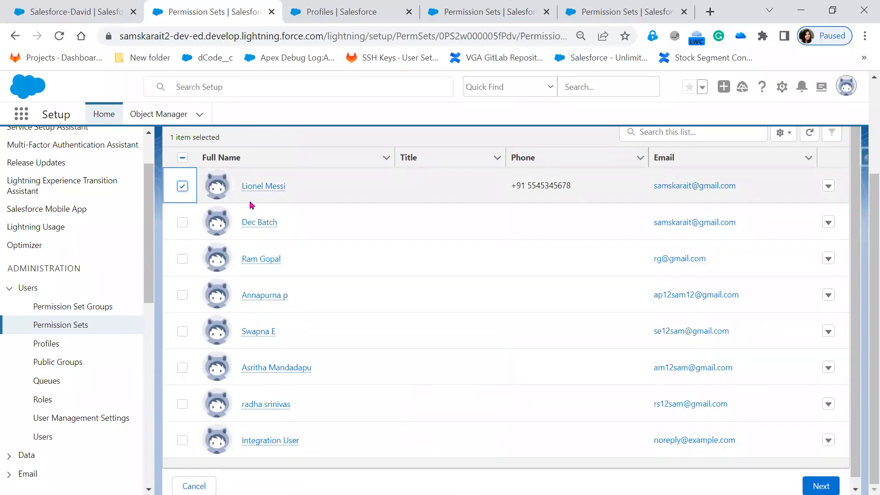
{"action": "left_click", "coordinate": [821, 486]}
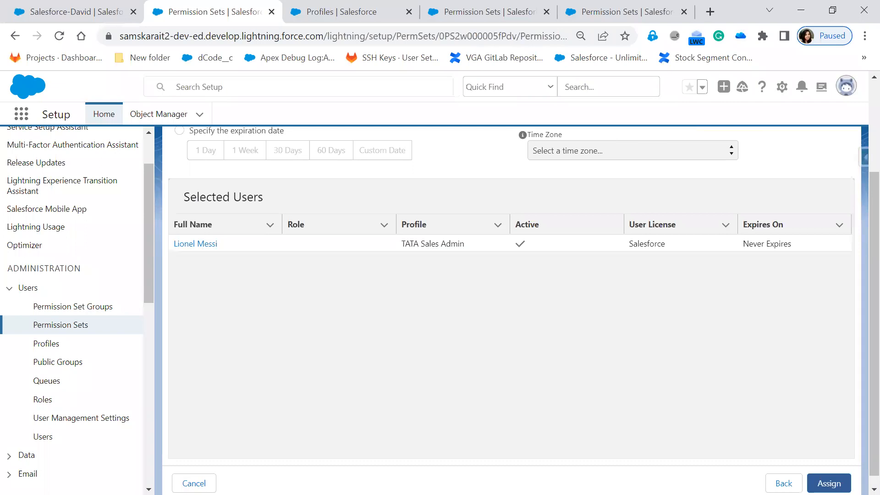
{"action": "left_click", "coordinate": [829, 483]}
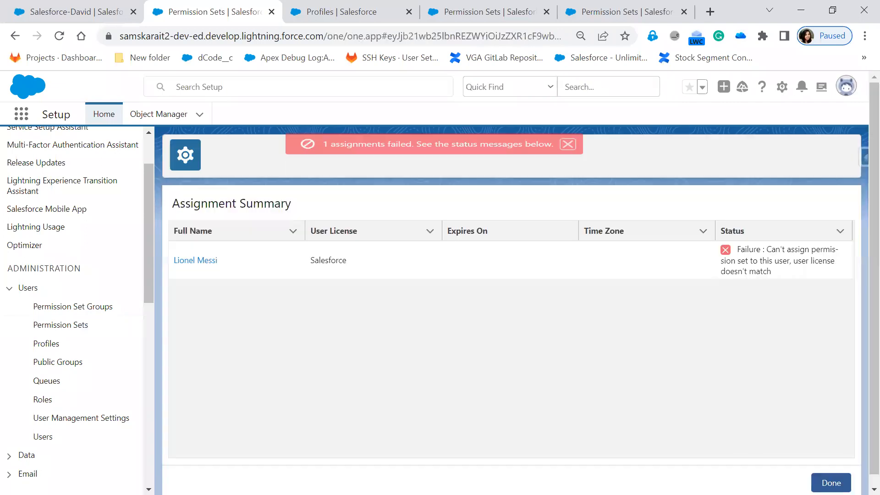
Step: Highlight the error banner and status text of the assignment attempt, and open the listed user's record in a new browser tab
{"action": "left_click_drag", "start_coordinate": [331, 146], "coordinate": [555, 154]}
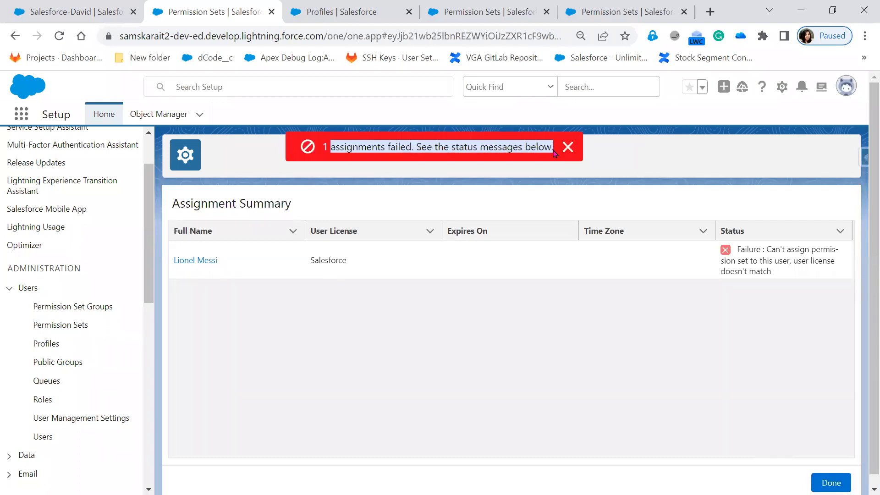
{"action": "left_click_drag", "start_coordinate": [792, 254], "coordinate": [775, 279]}
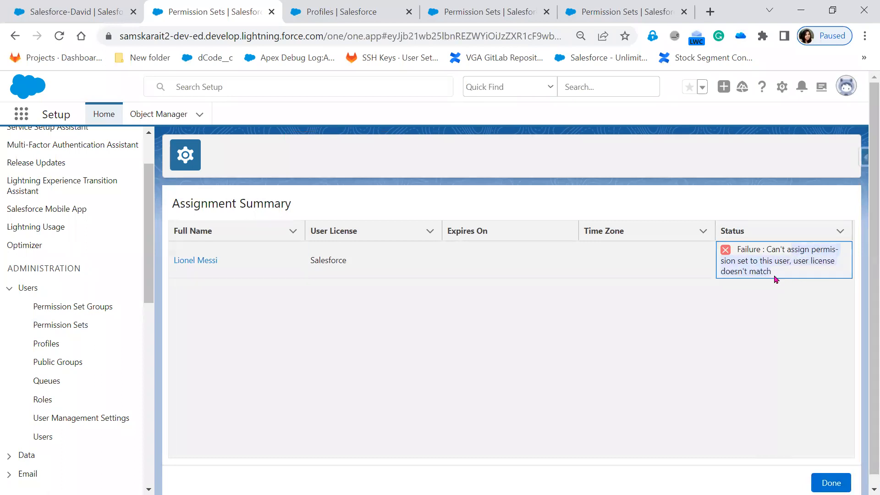
{"action": "right_click", "coordinate": [211, 262]}
{"action": "left_click", "coordinate": [235, 270]}
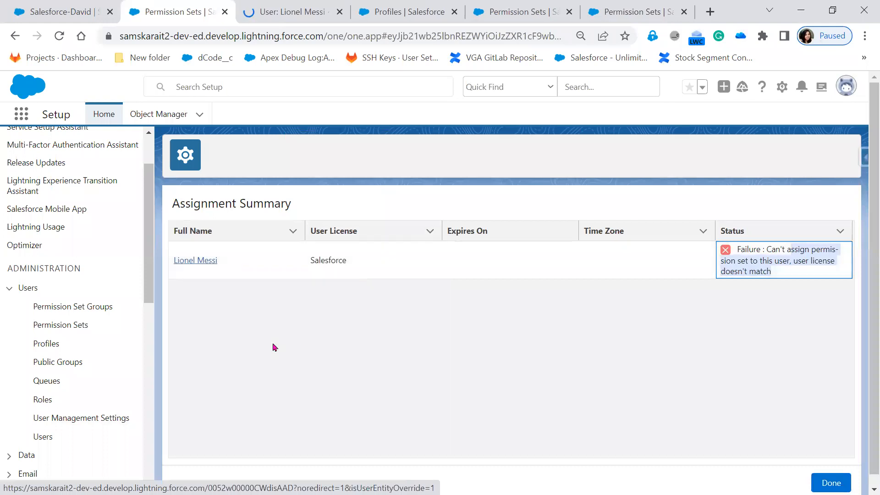
Step: Close the assignment summary and reopen New Permission Set from the Permission Sets list
{"action": "left_click", "coordinate": [823, 481]}
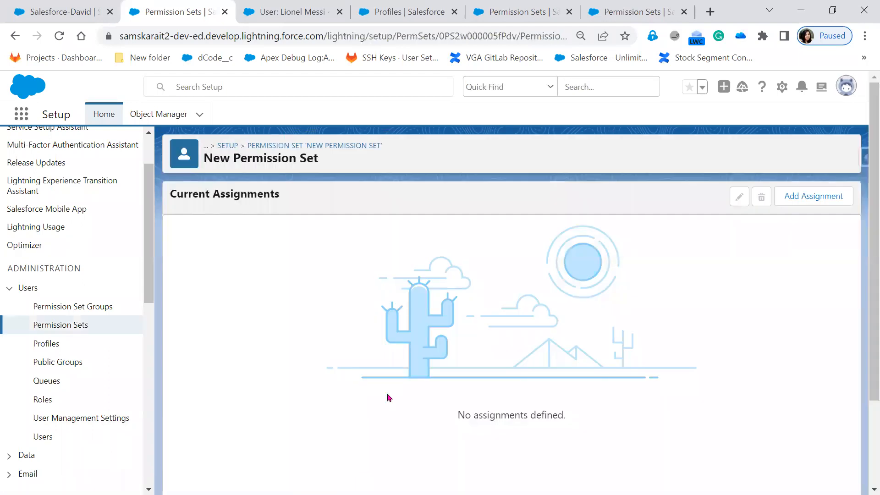
{"action": "left_click", "coordinate": [67, 326]}
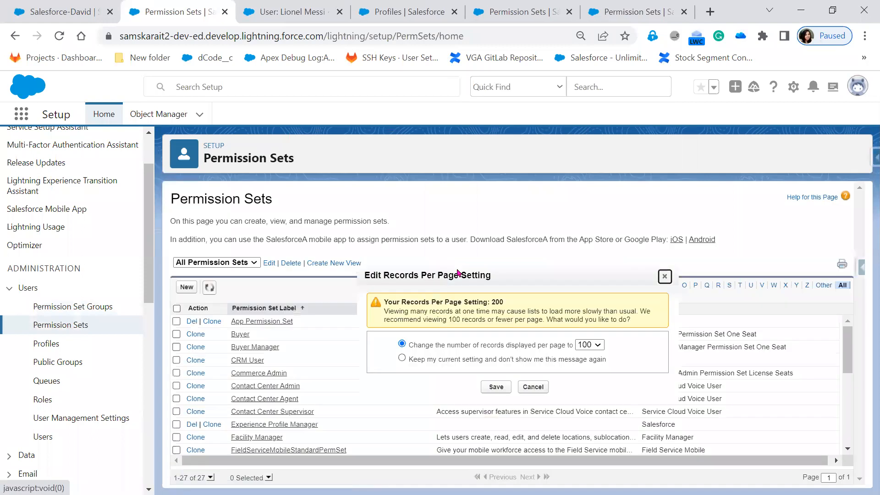
{"action": "left_click", "coordinate": [664, 276]}
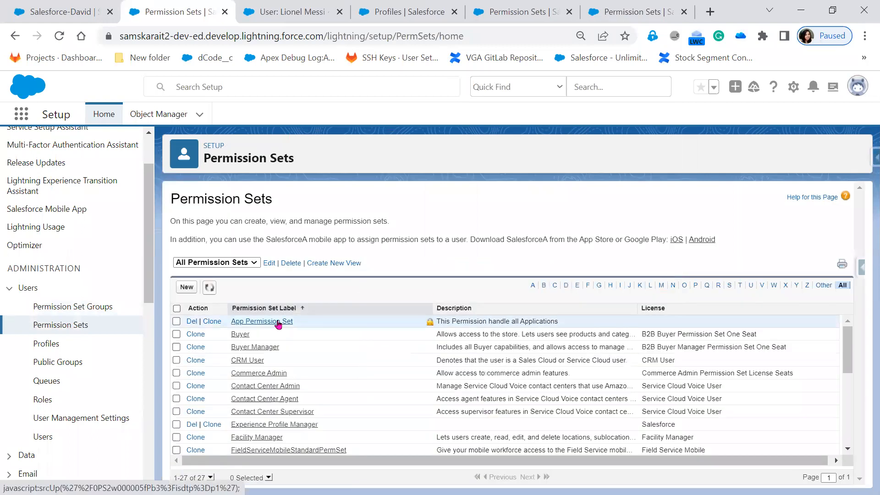
{"action": "scroll", "coordinate": [310, 413], "scroll_direction": "down", "scroll_amount": 5}
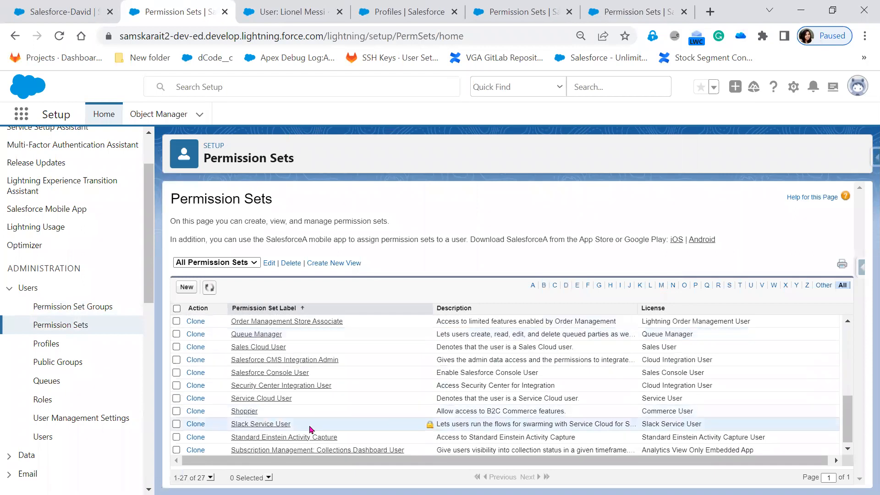
{"action": "scroll", "coordinate": [290, 441], "scroll_direction": "up", "scroll_amount": 3}
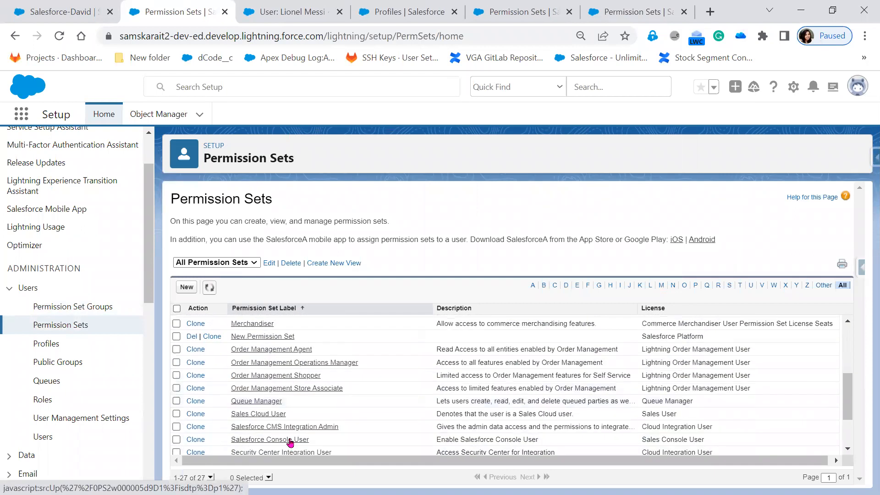
{"action": "left_click", "coordinate": [274, 339]}
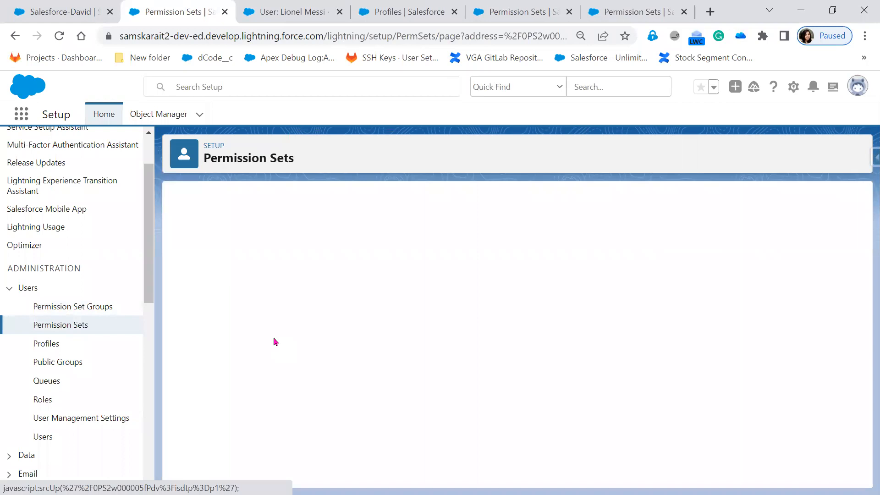
Step: View New Permission Set's editable properties, close them without changes, and highlight the License value in the overview
{"action": "left_click", "coordinate": [386, 224]}
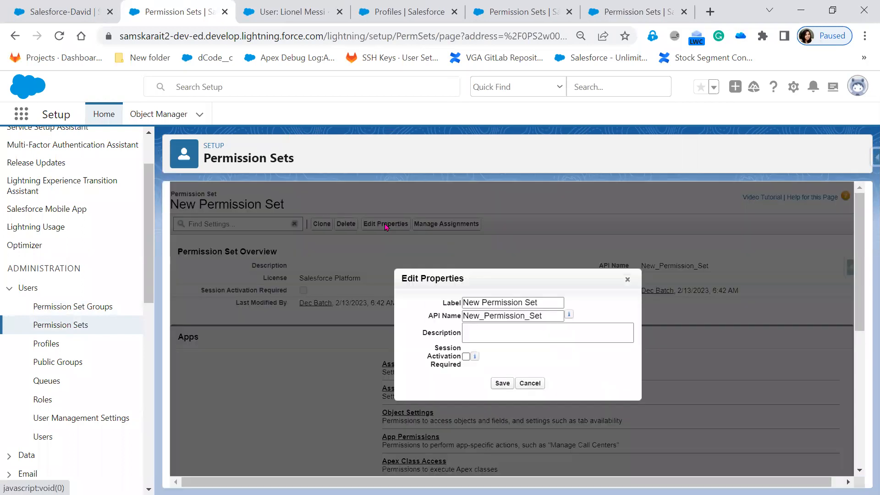
{"action": "left_click", "coordinate": [628, 280]}
{"action": "left_click_drag", "start_coordinate": [361, 278], "coordinate": [298, 284]}
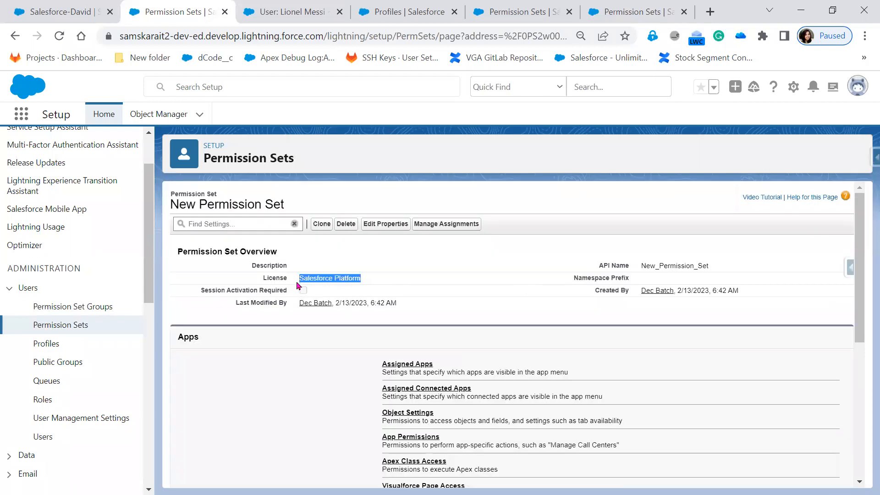
Step: Examine the license and profile on the opened user record, and display the All Users list
{"action": "left_click", "coordinate": [300, 17]}
{"action": "scroll", "coordinate": [98, 411], "scroll_direction": "down", "scroll_amount": 4}
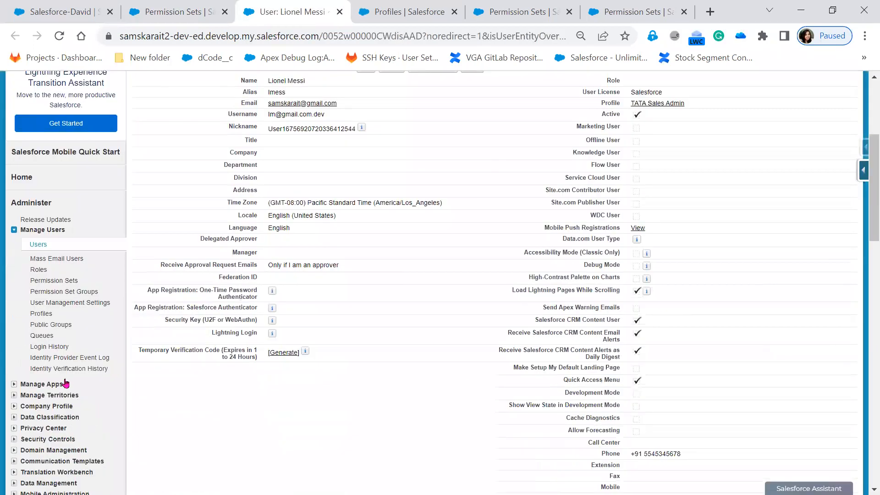
{"action": "left_click", "coordinate": [30, 244]}
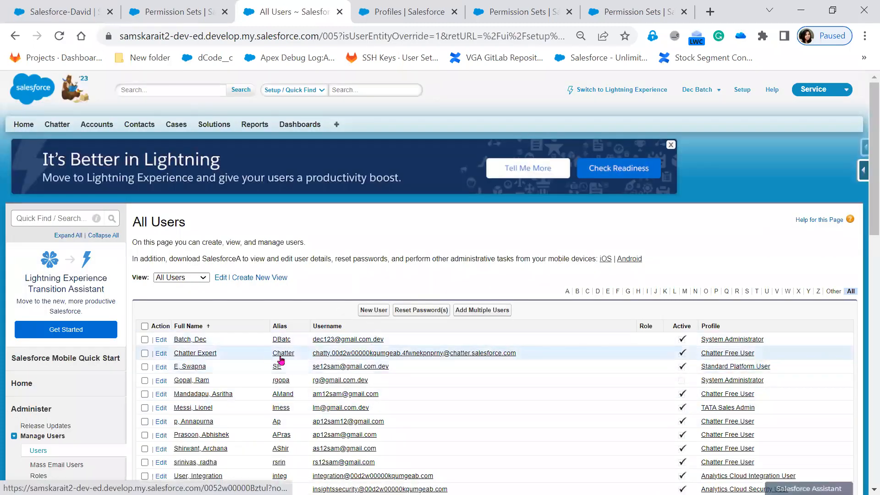
Step: Assign New Permission Set to the user with the Standard Platform User profile and finish the assignment
{"action": "left_click", "coordinate": [200, 13]}
{"action": "left_click", "coordinate": [440, 226]}
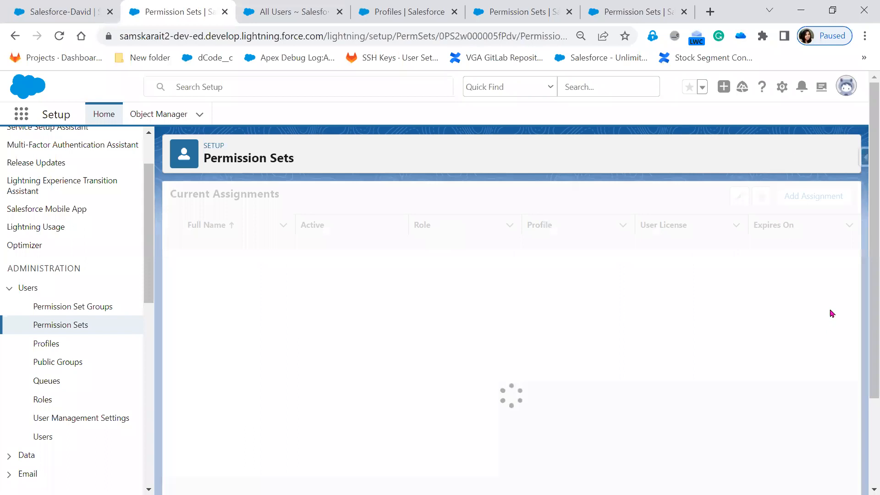
{"action": "left_click", "coordinate": [828, 197]}
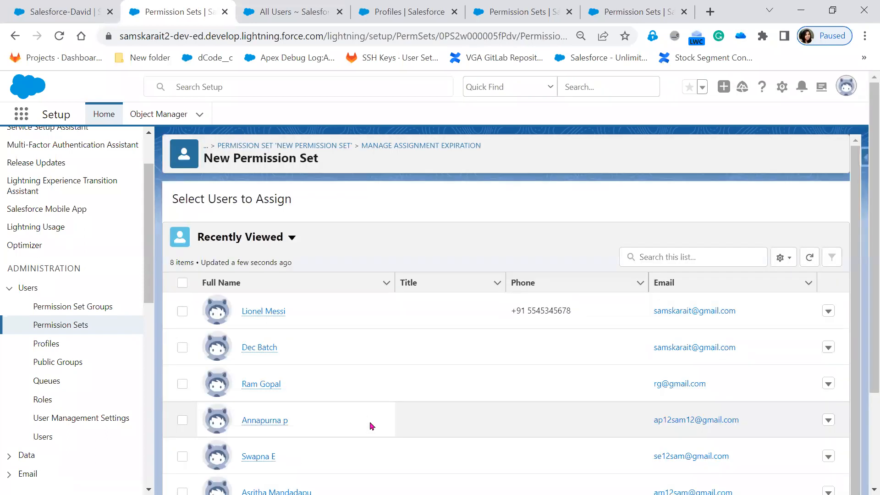
{"action": "left_click", "coordinate": [182, 451]}
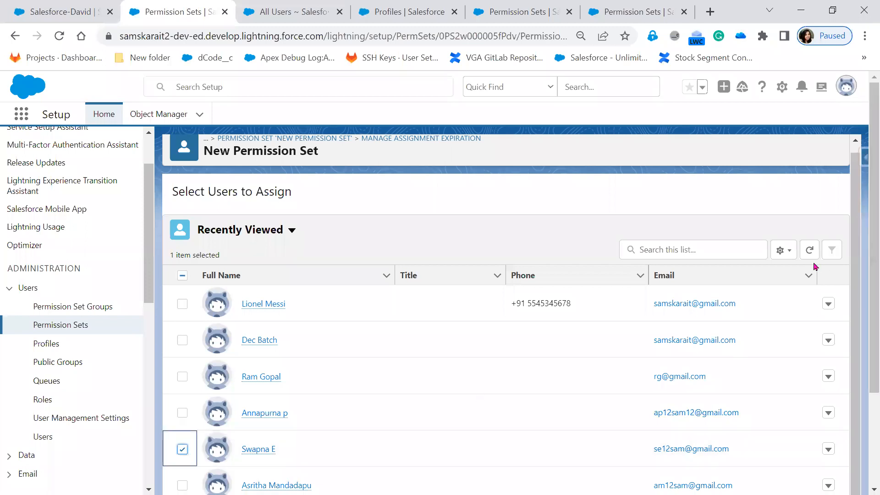
{"action": "scroll", "coordinate": [693, 340], "scroll_direction": "down", "scroll_amount": 3}
{"action": "left_click", "coordinate": [821, 478]}
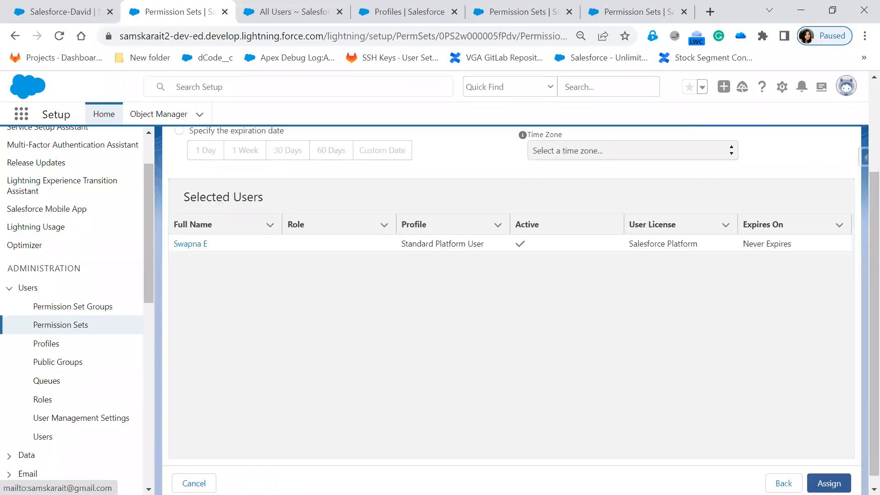
{"action": "left_click", "coordinate": [829, 483]}
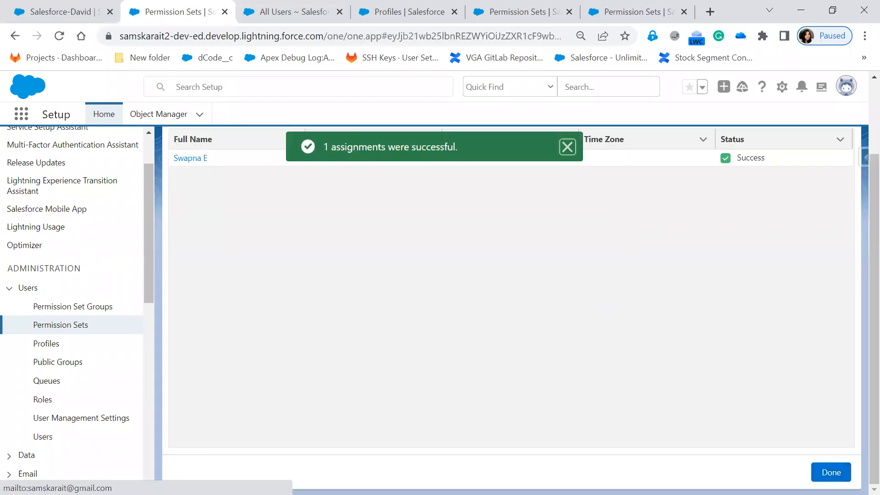
{"action": "left_click", "coordinate": [835, 479]}
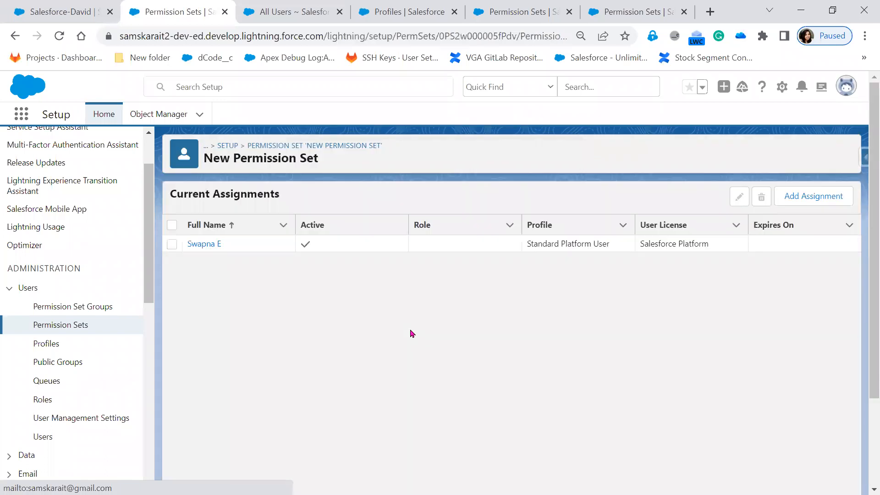
Step: Remove the Standard Platform User's assignment from New Permission Set
{"action": "left_click", "coordinate": [172, 244]}
{"action": "left_click", "coordinate": [761, 198]}
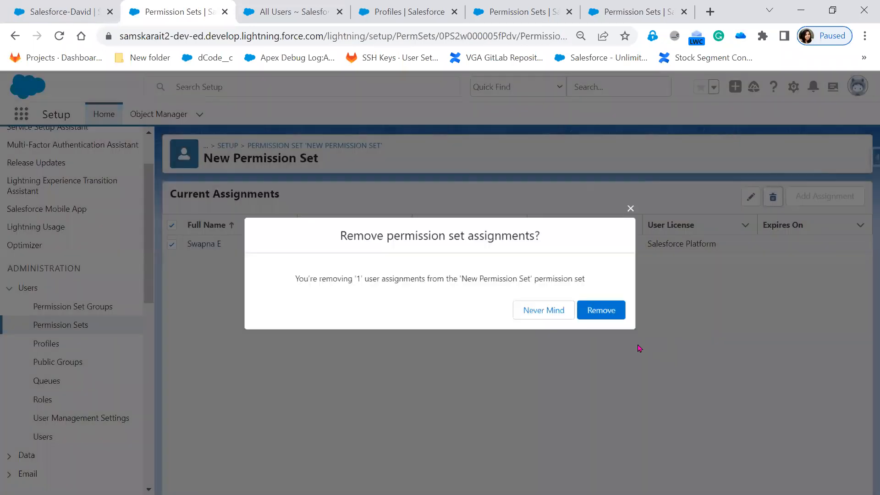
{"action": "left_click", "coordinate": [613, 312]}
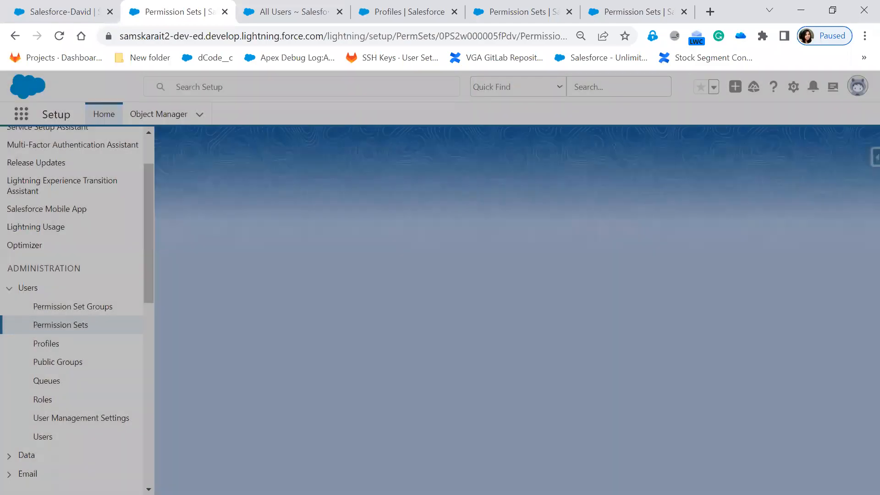
Step: Switch to the PowerPoint slide show and advance to Profile vs Permission Set, revealing the Profile and Permission Set headings
{"action": "key", "text": "alt+Tab"}
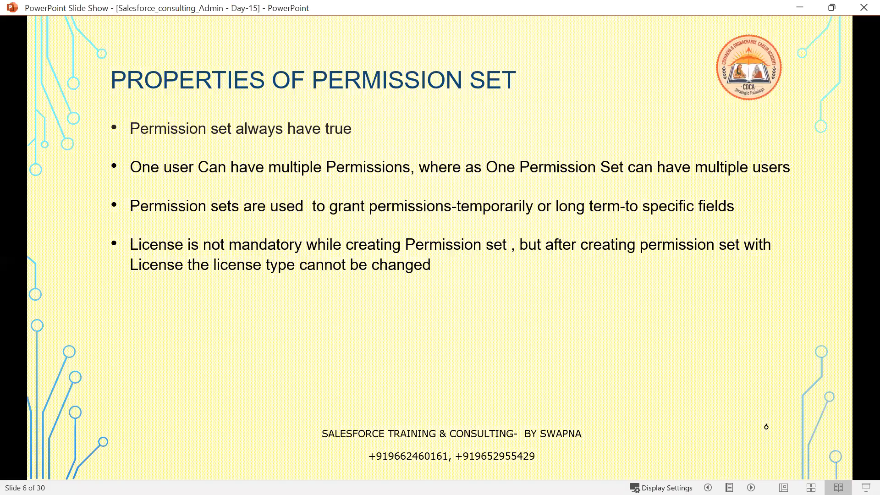
{"action": "left_click", "coordinate": [661, 372]}
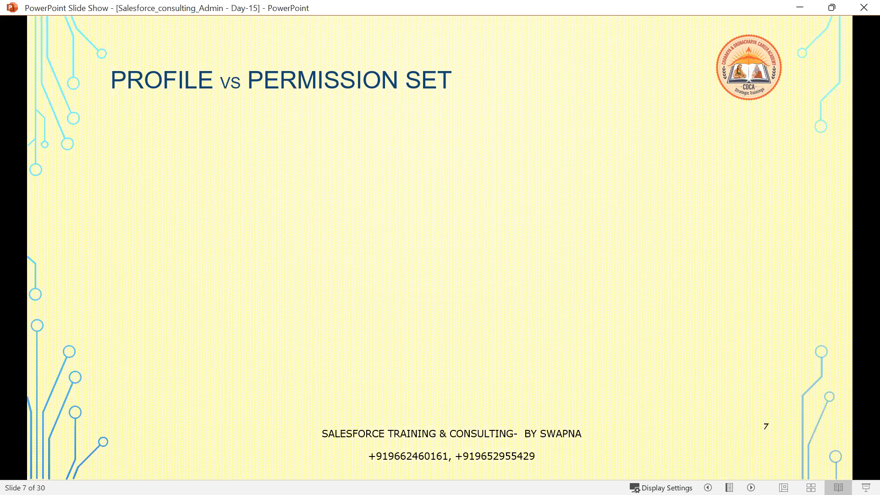
{"action": "key", "text": "Right"}
{"action": "left_click", "coordinate": [500, 141]}
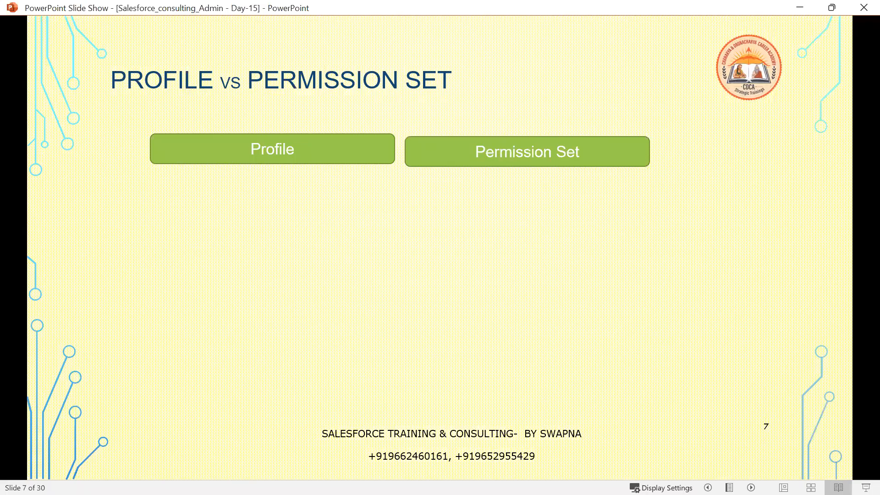
Step: Switch to Notepad++ and write "5 --" on line 2 and "2--> APP" on line 4
{"action": "key", "text": "alt+Tab"}
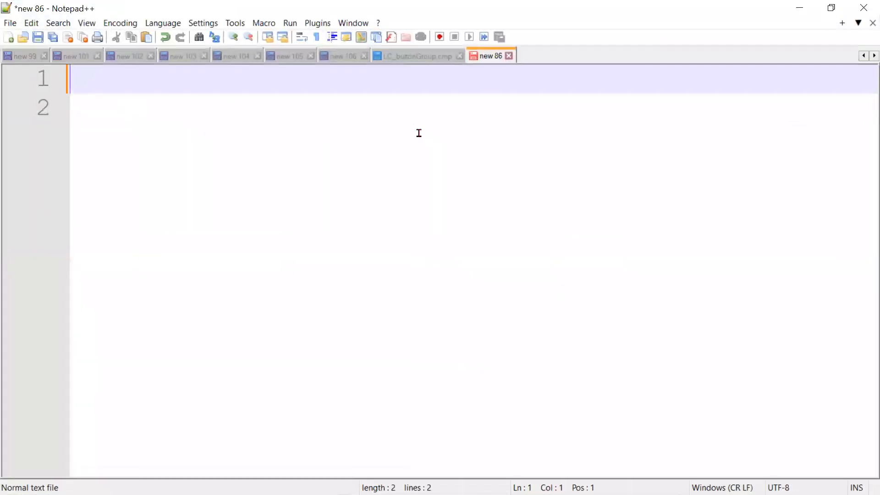
{"action": "key", "text": "Return"}
{"action": "type", "text": "5 --"}
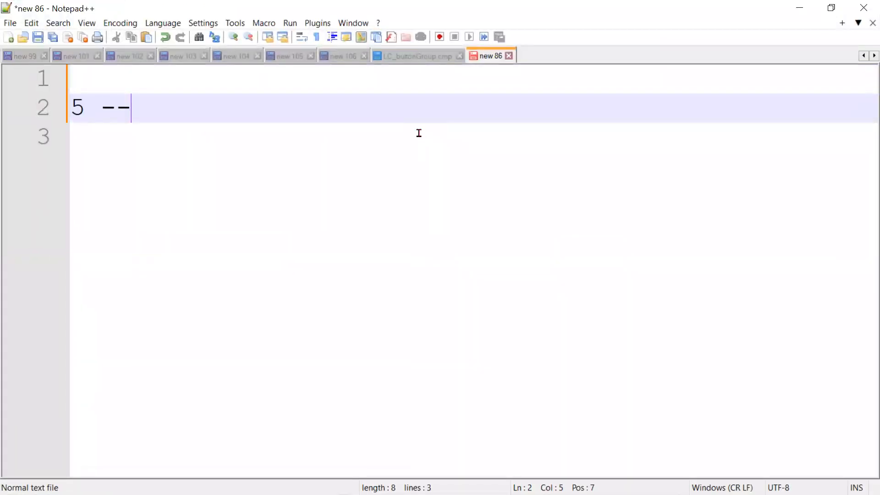
{"action": "key", "text": "Return"}
{"action": "key", "text": "Return"}
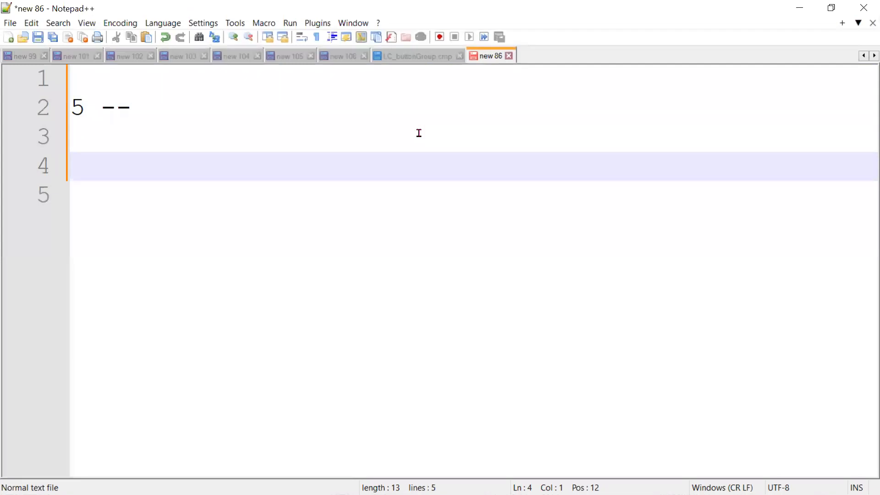
{"action": "type", "text": "2--> APP"}
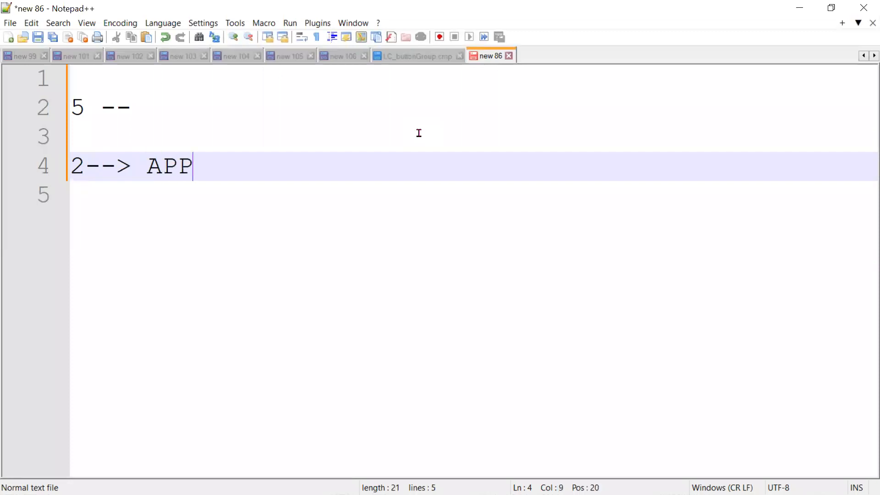
Step: Complete the second line as "5 -- Permission set" and highlight the "2--> APP" line
{"action": "left_click", "coordinate": [160, 110]}
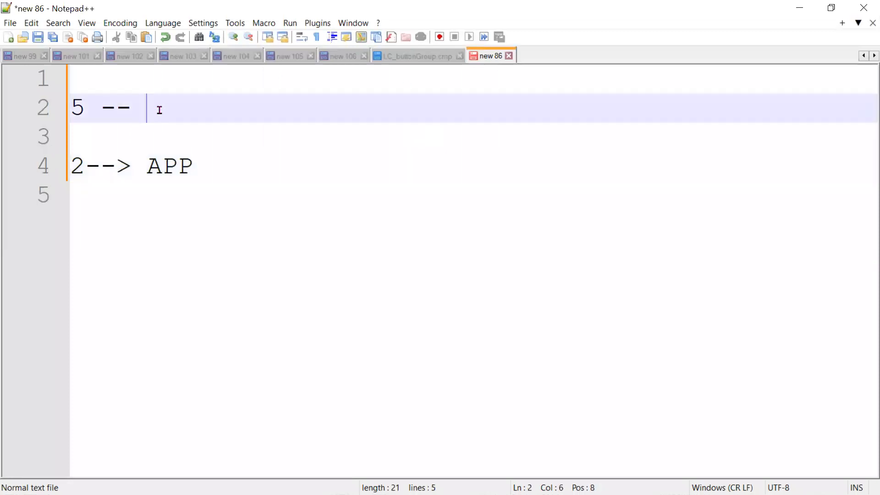
{"action": "type", "text": "Bers"}
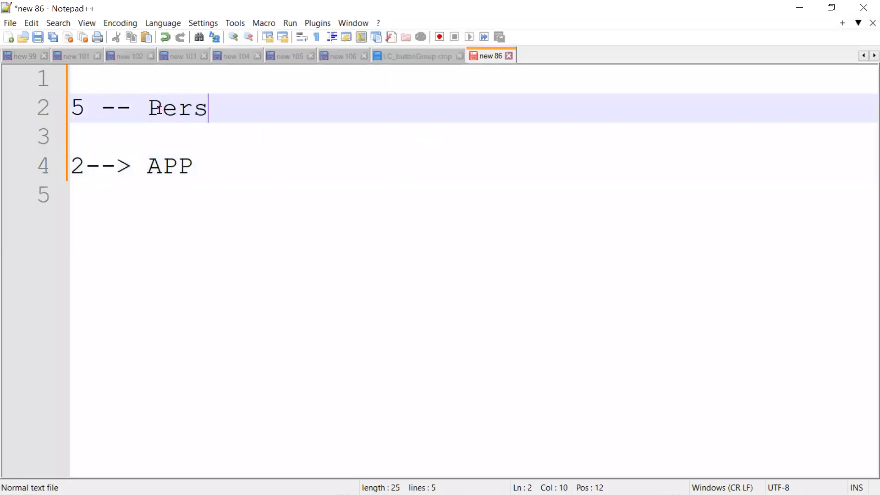
{"action": "key", "text": "BackSpace"}
{"action": "type", "text": "mission set"}
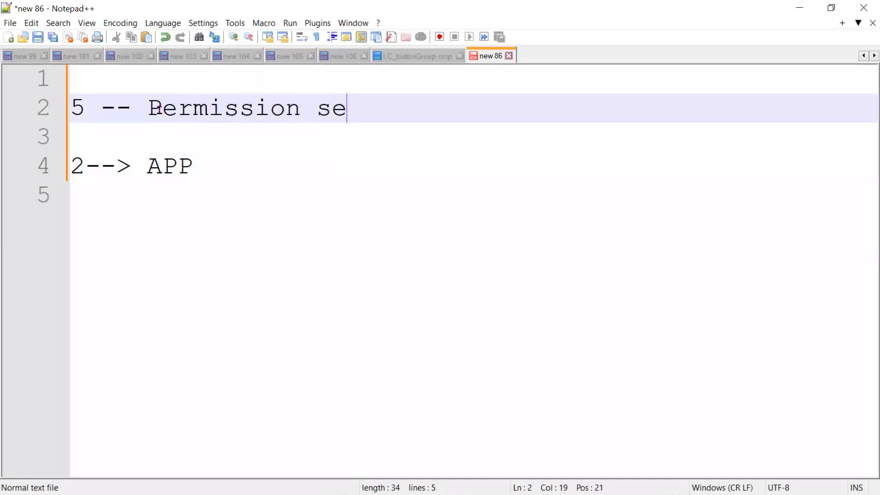
{"action": "left_click", "coordinate": [147, 170]}
{"action": "left_click_drag", "start_coordinate": [201, 166], "coordinate": [71, 166]}
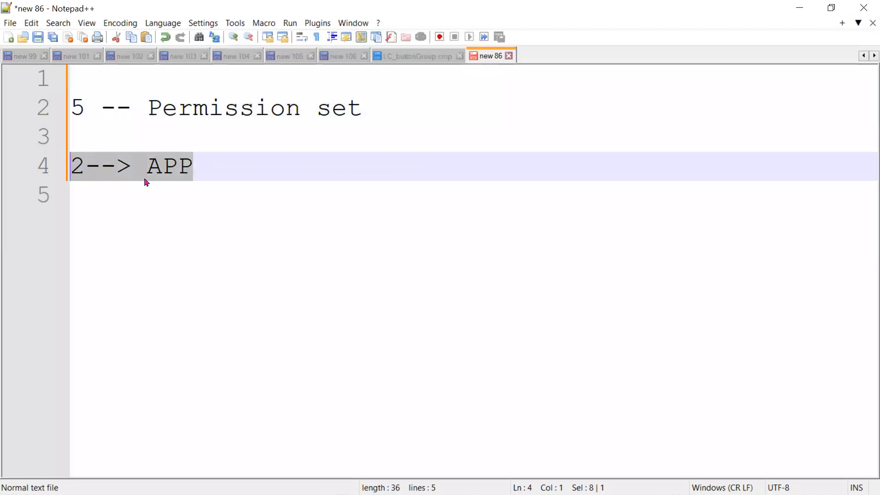
{"action": "left_click", "coordinate": [167, 169]}
Step: Add the lines "3user" and "2user" below the APP line, separated from it by a blank line
{"action": "left_click", "coordinate": [210, 166]}
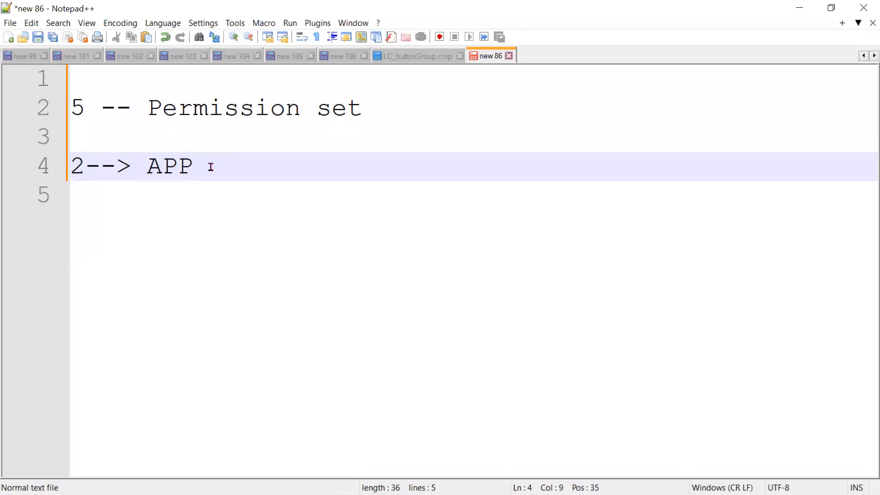
{"action": "key", "text": "Return"}
{"action": "key", "text": "Return"}
{"action": "type", "text": "3user"}
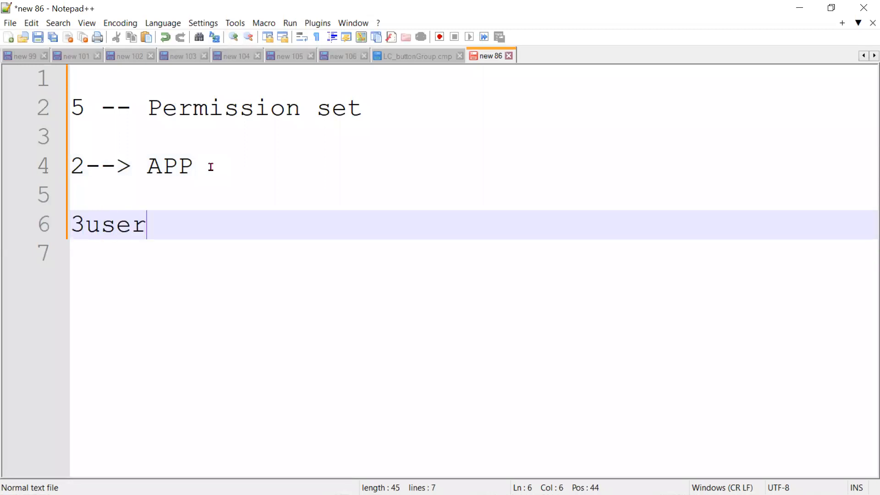
{"action": "key", "text": "Return"}
{"action": "type", "text": "2user"}
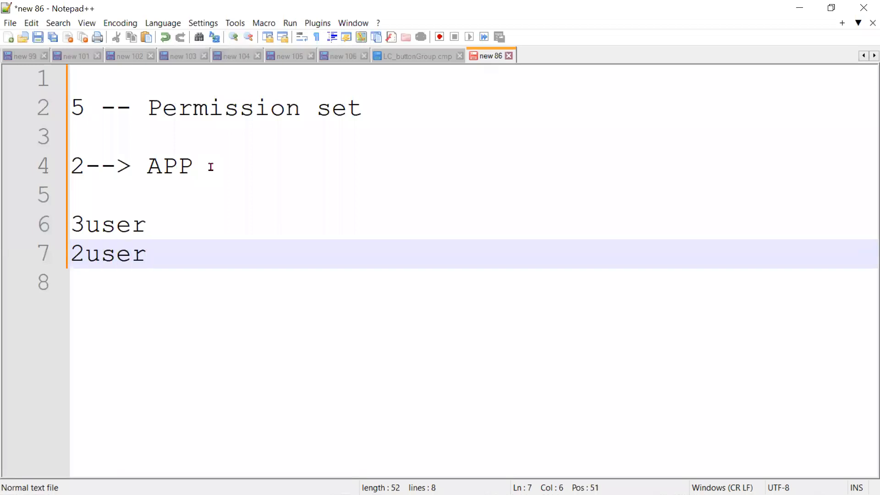
Step: Add the line "profile-- less" below the user lines and highlight "2user"
{"action": "left_click", "coordinate": [160, 232]}
{"action": "left_click", "coordinate": [150, 254]}
{"action": "key", "text": "Return"}
{"action": "key", "text": "Return"}
{"action": "type", "text": "pro"}
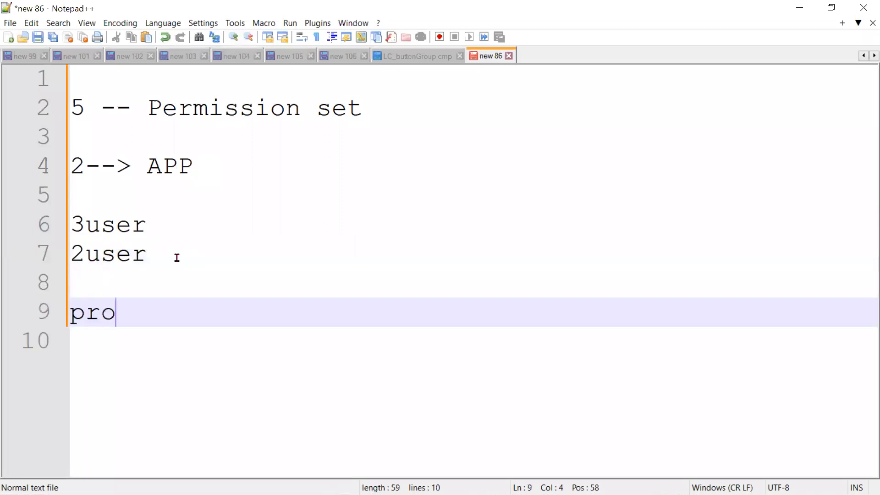
{"action": "type", "text": "file-- less"}
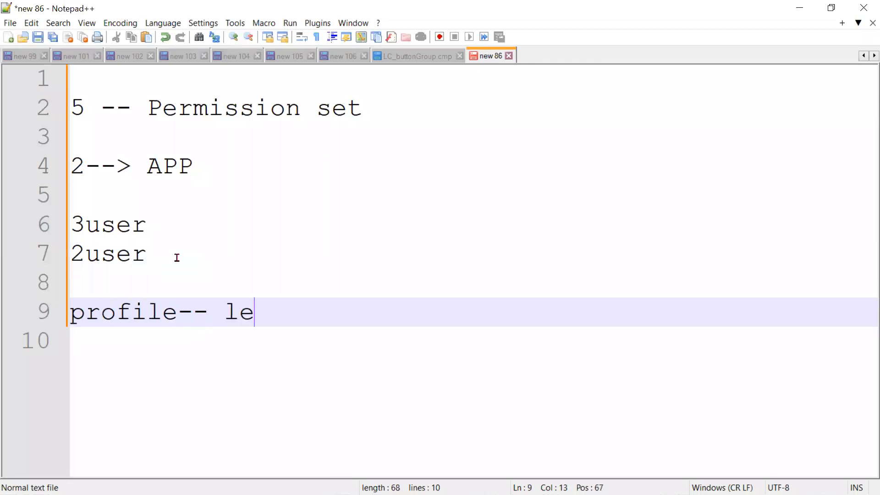
{"action": "left_click_drag", "start_coordinate": [146, 254], "coordinate": [74, 259]}
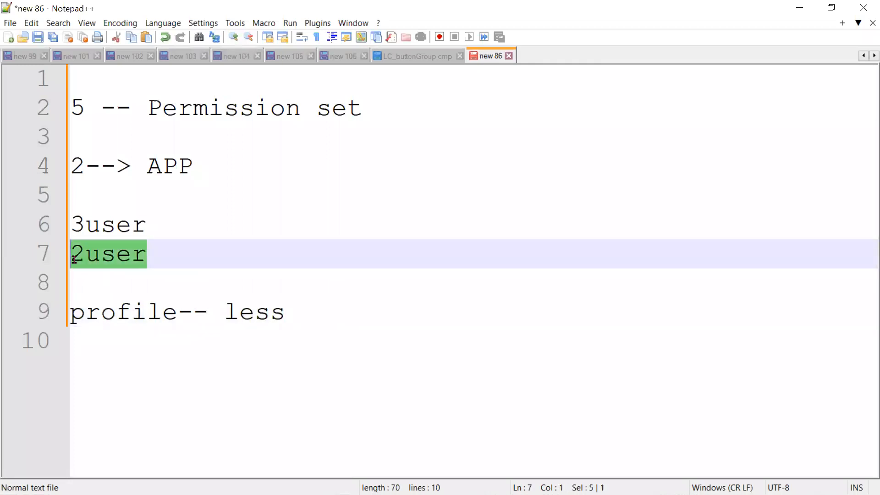
Step: Highlight "less" on the profile line and "user" on the "3user" line
{"action": "left_click", "coordinate": [227, 314]}
{"action": "left_click_drag", "start_coordinate": [226, 314], "coordinate": [299, 310]}
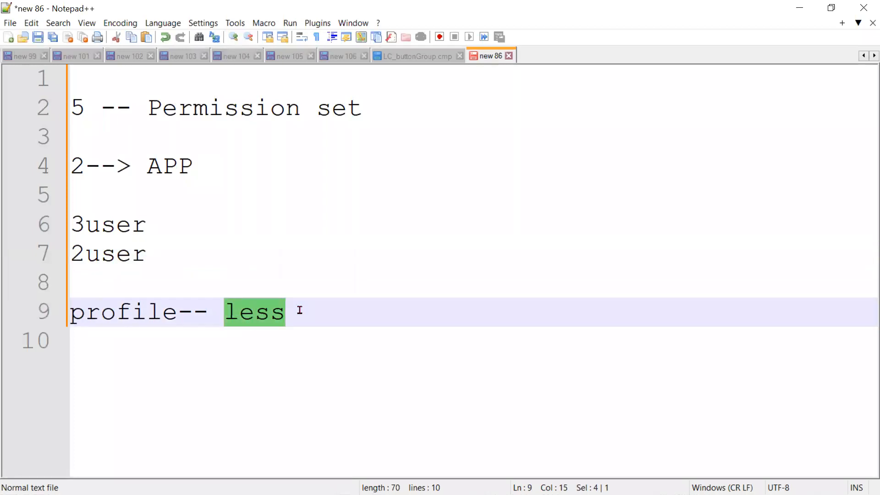
{"action": "left_click_drag", "start_coordinate": [85, 225], "coordinate": [147, 225]}
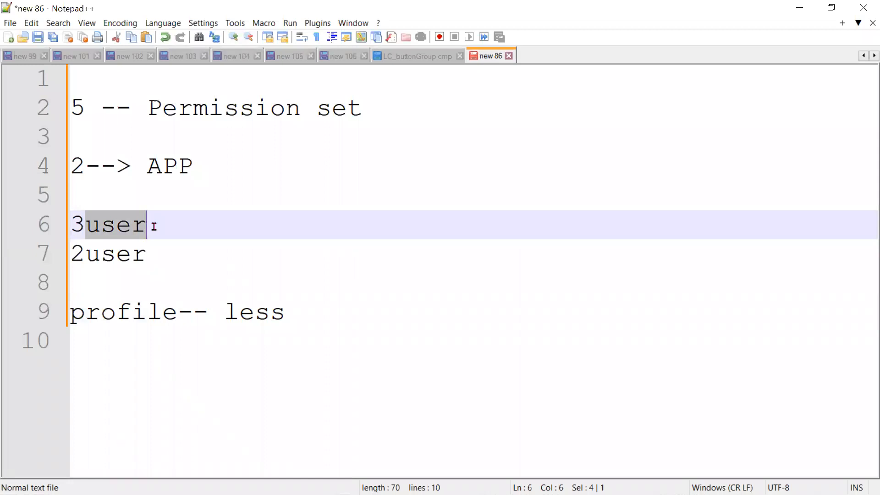
{"action": "left_click", "coordinate": [154, 226]}
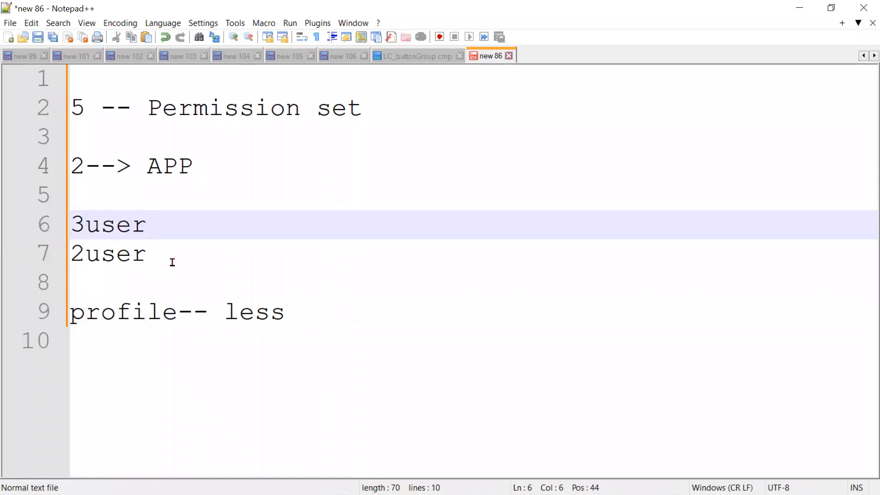
{"action": "left_click", "coordinate": [214, 257]}
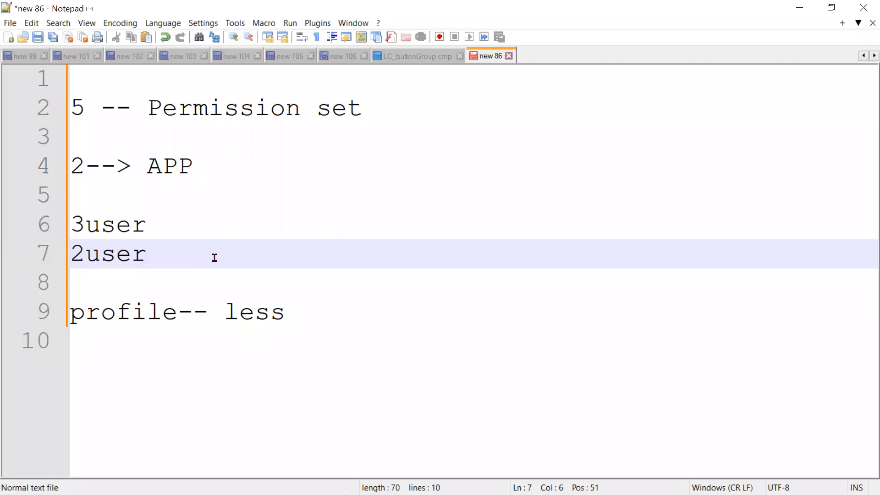
{"action": "left_click", "coordinate": [169, 227]}
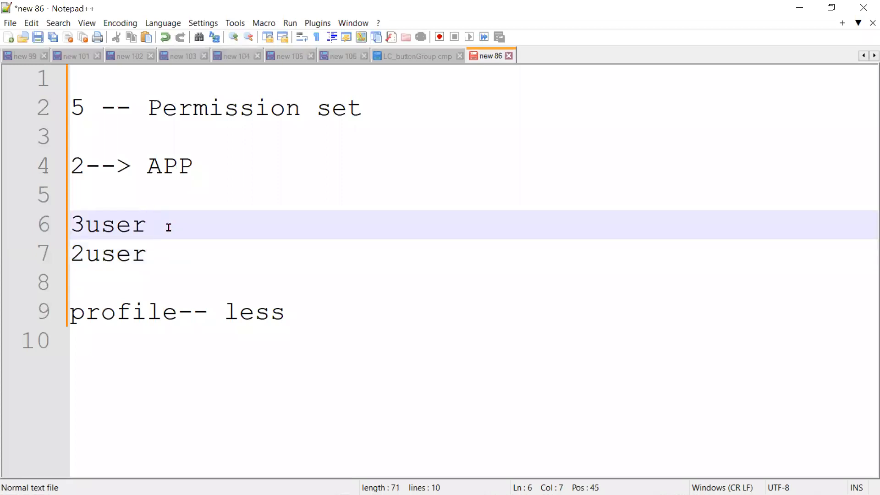
Step: Append "-- C R" to the "2user" line and add the line "All" below it
{"action": "left_click", "coordinate": [170, 255]}
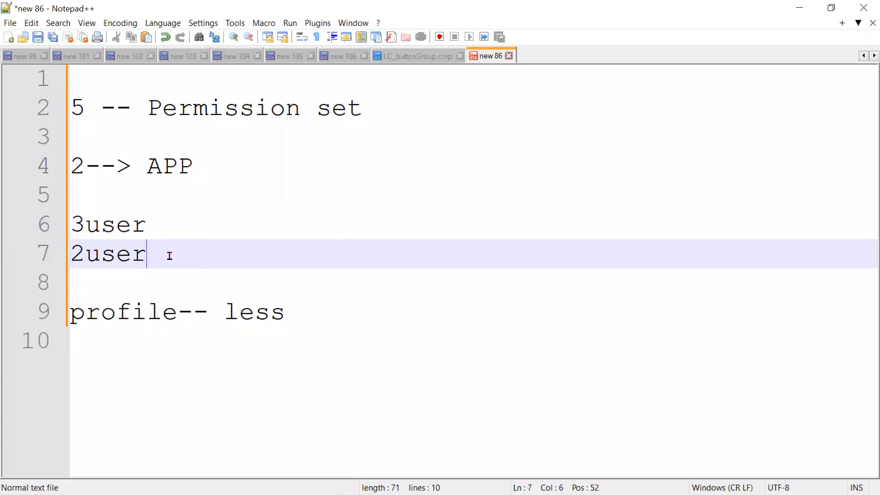
{"action": "type", "text": "-- C R"}
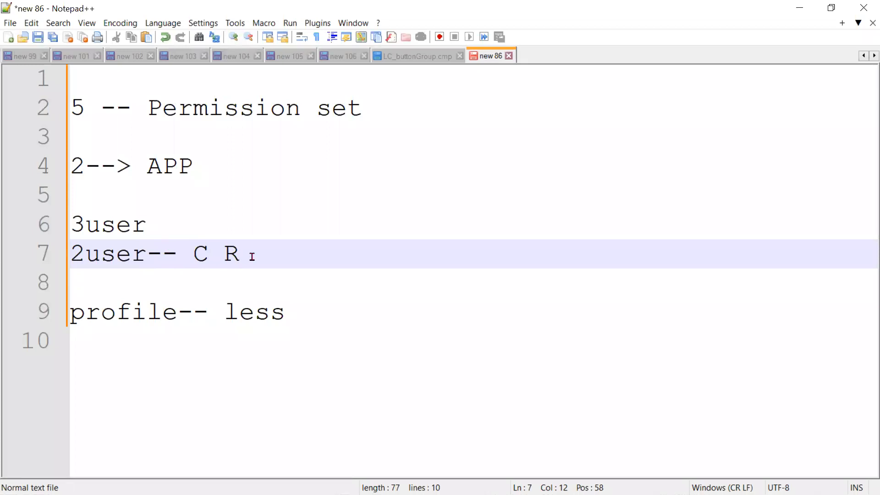
{"action": "key", "text": "Return"}
{"action": "type", "text": "AA"}
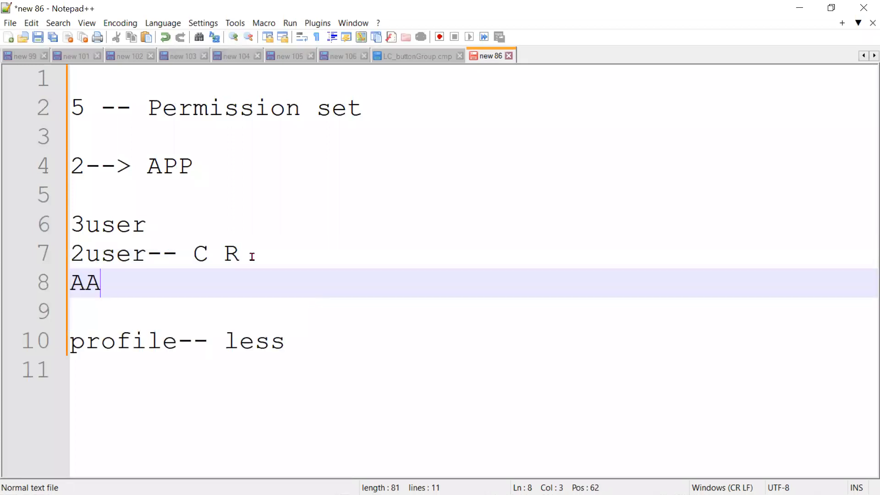
{"action": "key", "text": "BackSpace"}
{"action": "type", "text": "ll"}
Step: Highlight the "2user-- C R", "profile-- less" and "All" lines one after another
{"action": "left_click_drag", "start_coordinate": [252, 255], "coordinate": [59, 256]}
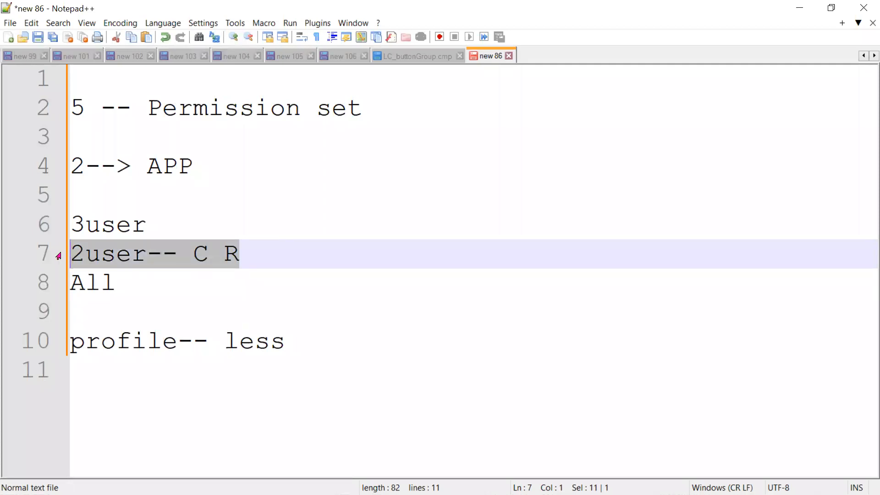
{"action": "left_click_drag", "start_coordinate": [353, 344], "coordinate": [34, 349]}
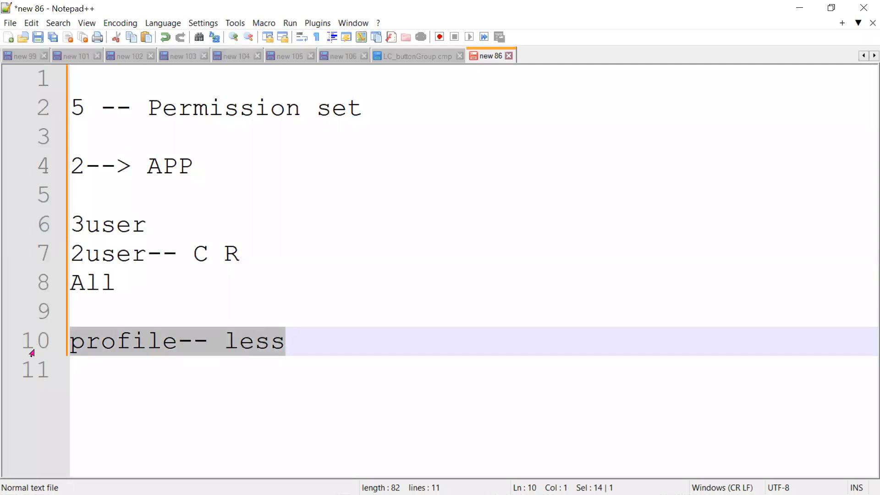
{"action": "left_click", "coordinate": [128, 343]}
{"action": "left_click_drag", "start_coordinate": [116, 282], "coordinate": [59, 286]}
Step: Add the line "Permission-set" directly below "profile-- less"
{"action": "left_click", "coordinate": [326, 347]}
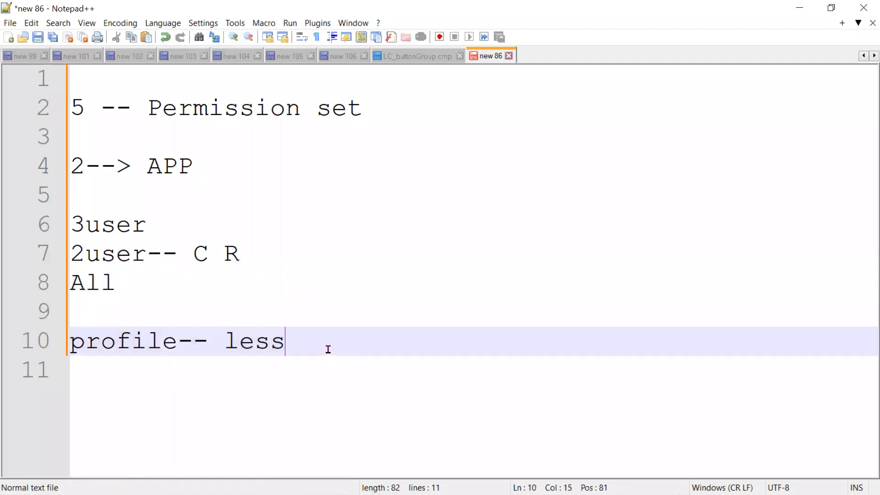
{"action": "key", "text": "Return"}
{"action": "type", "text": "Permission"}
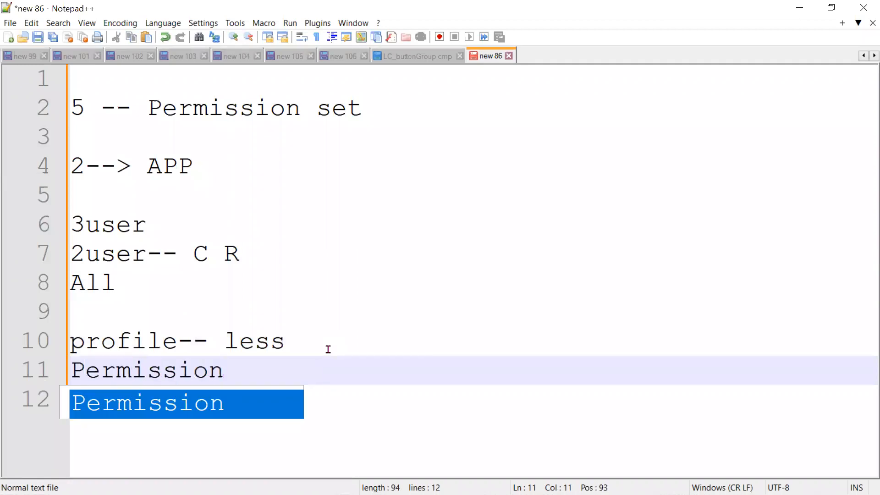
{"action": "type", "text": "-set"}
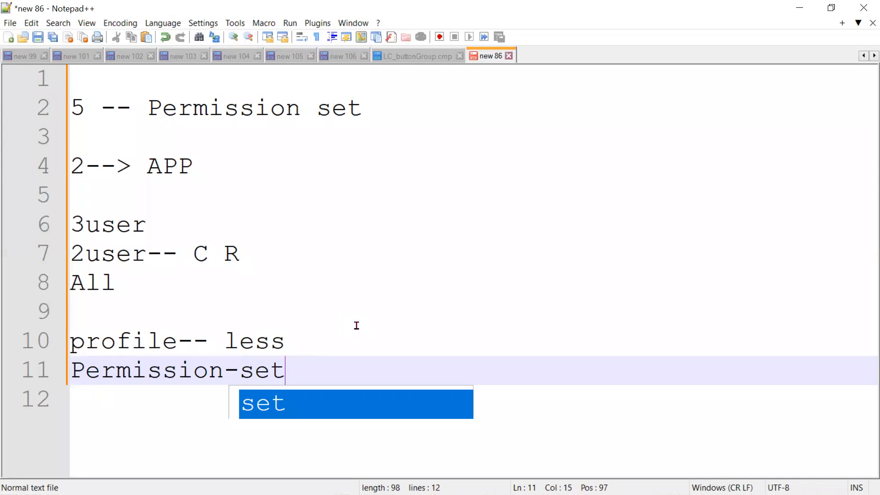
Step: Highlight the "profile-- less" and "Permission-set" lines, first together and then individually, to compare the two
{"action": "left_click_drag", "start_coordinate": [293, 372], "coordinate": [68, 343]}
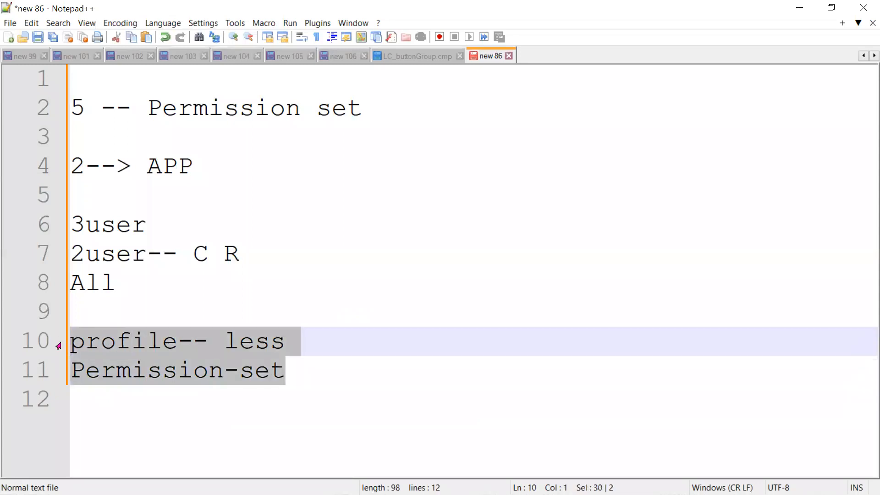
{"action": "left_click", "coordinate": [290, 368]}
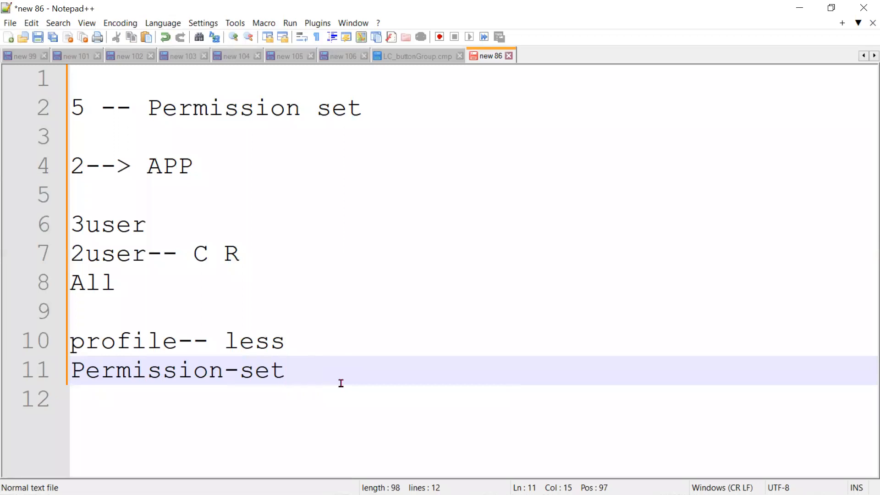
{"action": "left_click_drag", "start_coordinate": [303, 342], "coordinate": [64, 344]}
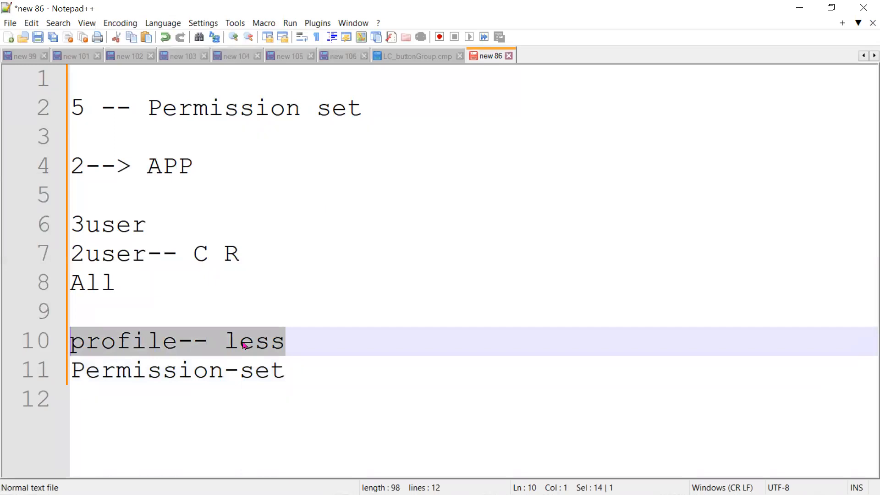
{"action": "left_click", "coordinate": [274, 366]}
{"action": "left_click_drag", "start_coordinate": [308, 377], "coordinate": [67, 372]}
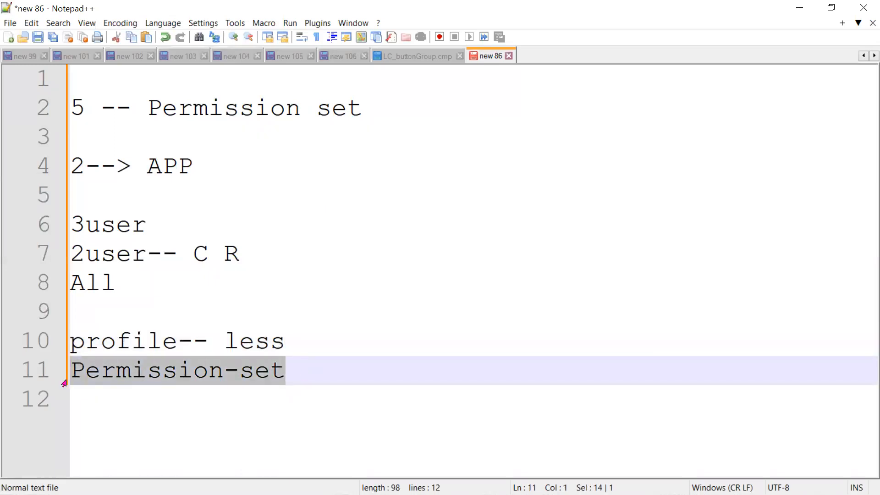
{"action": "key", "text": "alt+Tab"}
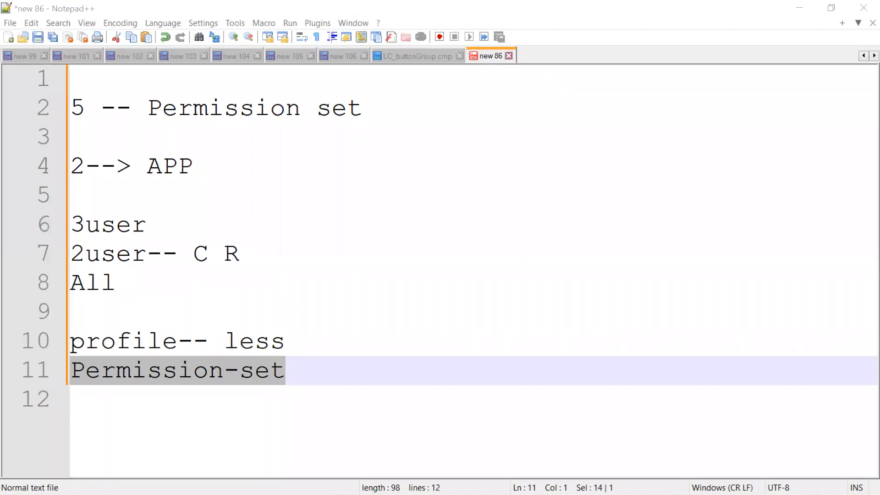
{"action": "left_click", "coordinate": [324, 367]}
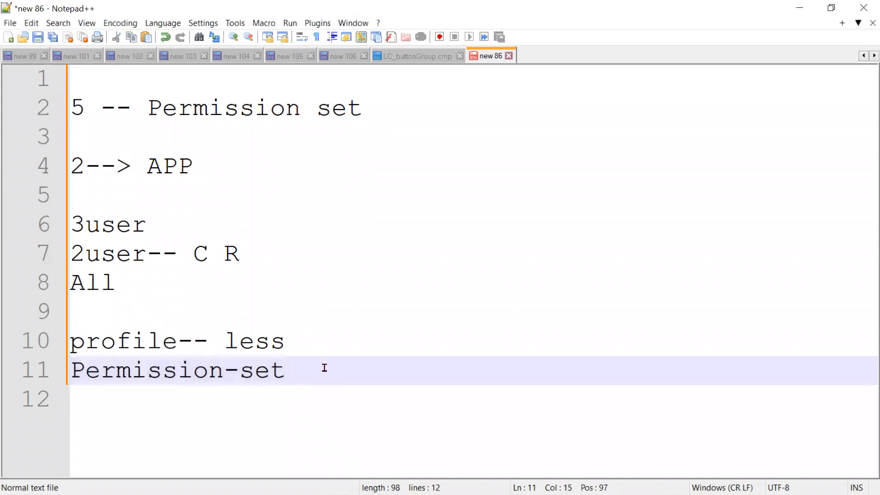
{"action": "left_click_drag", "start_coordinate": [163, 341], "coordinate": [72, 347]}
{"action": "left_click", "coordinate": [308, 367]}
{"action": "left_click", "coordinate": [237, 320]}
{"action": "left_click", "coordinate": [295, 348]}
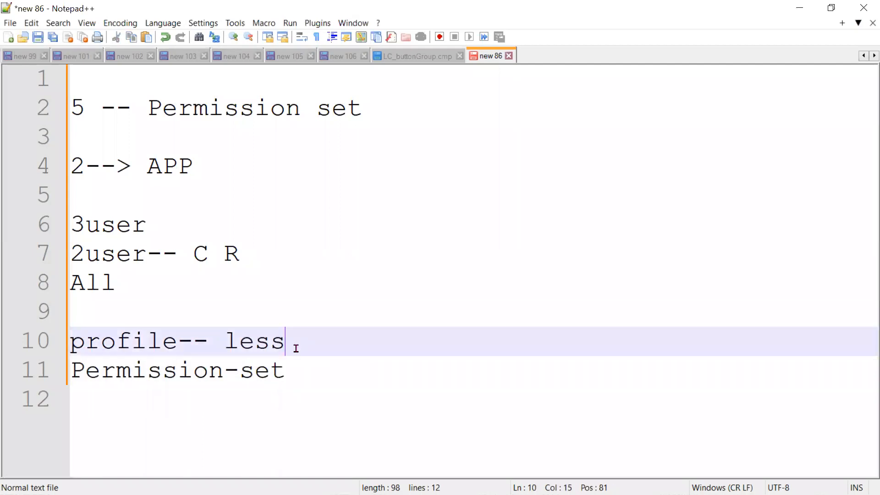
Step: Append "-200" to the "Permission-set" line
{"action": "left_click", "coordinate": [292, 365]}
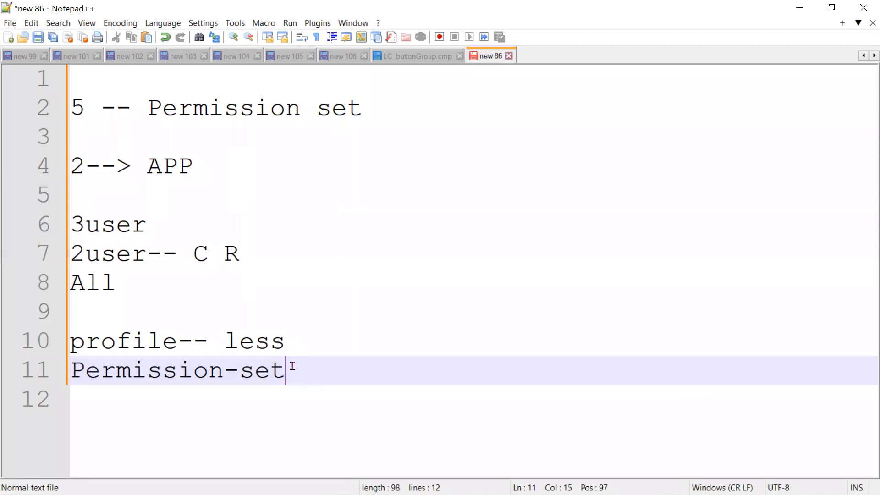
{"action": "type", "text": "-200"}
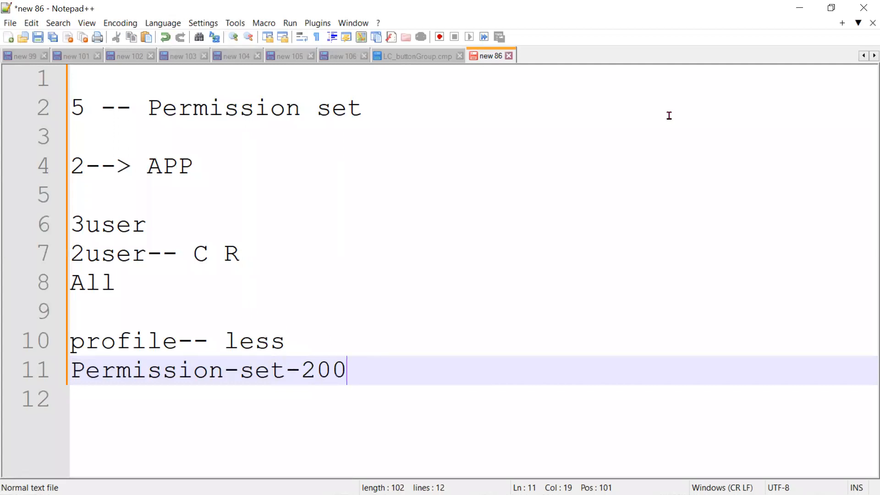
Step: Switch to the PowerPoint slide show and reveal the first three Profile vs Permission Set comparison points on slide 7
{"action": "left_click", "coordinate": [805, 10]}
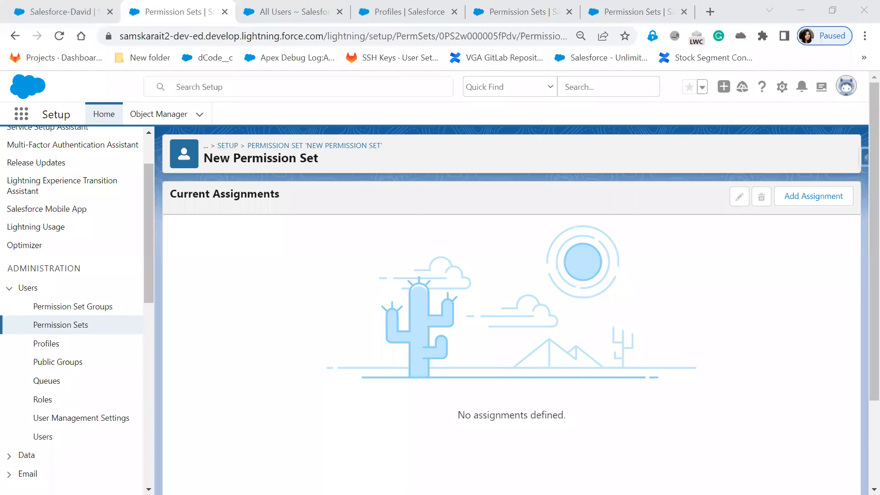
{"action": "key", "text": "alt+Tab"}
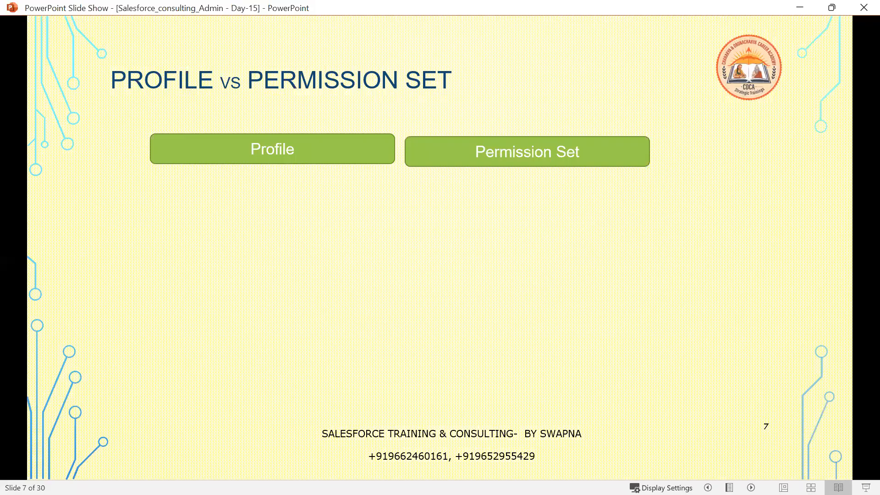
{"action": "key", "text": "alt+Tab"}
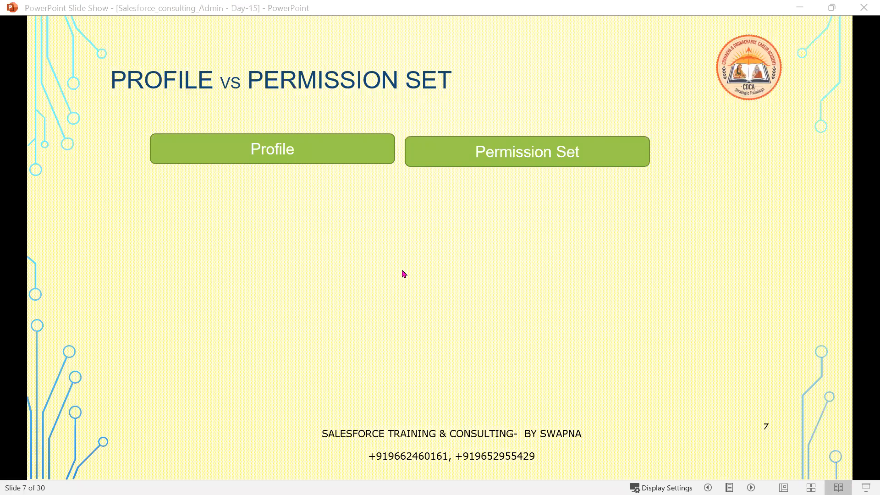
{"action": "scroll", "coordinate": [402, 270], "scroll_direction": "down", "scroll_amount": 1}
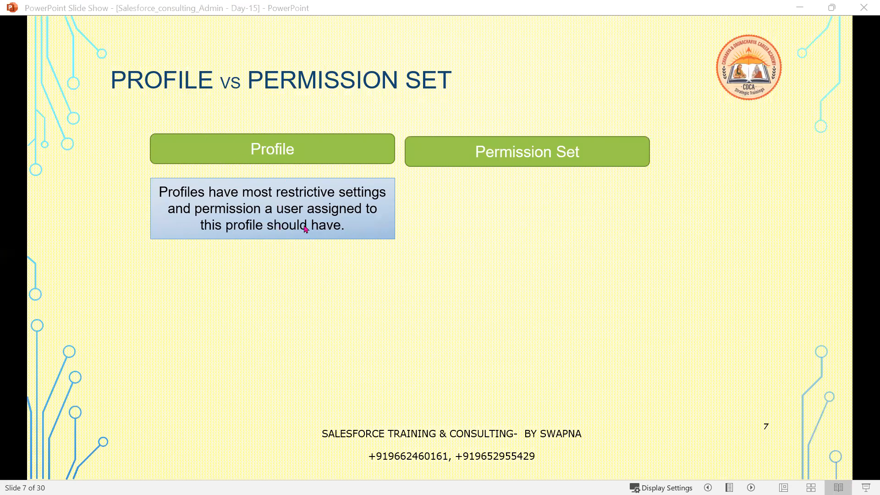
{"action": "left_click", "coordinate": [535, 222]}
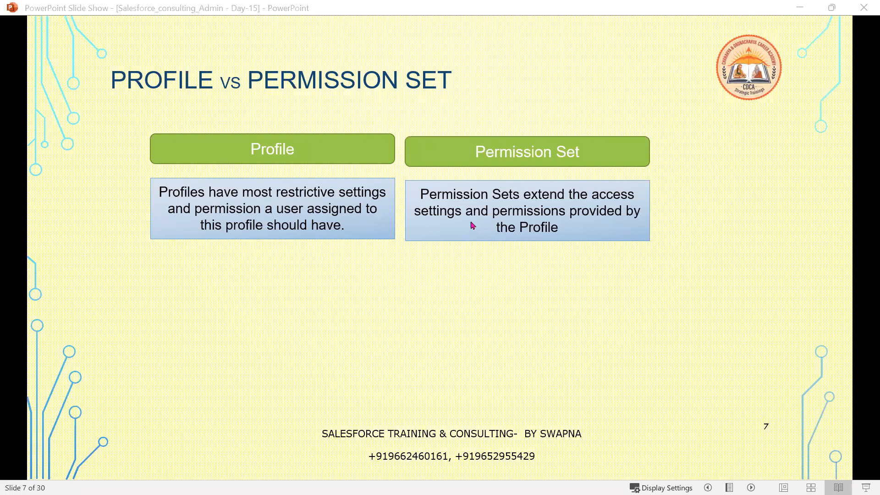
{"action": "left_click", "coordinate": [549, 243]}
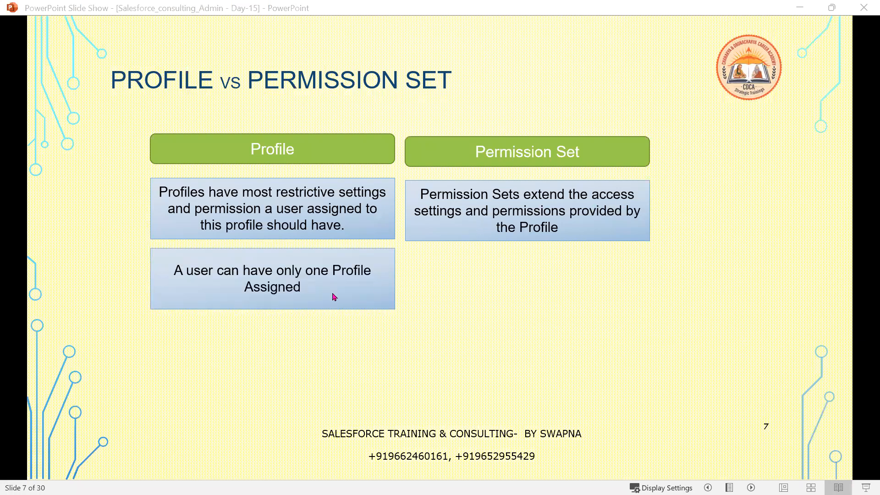
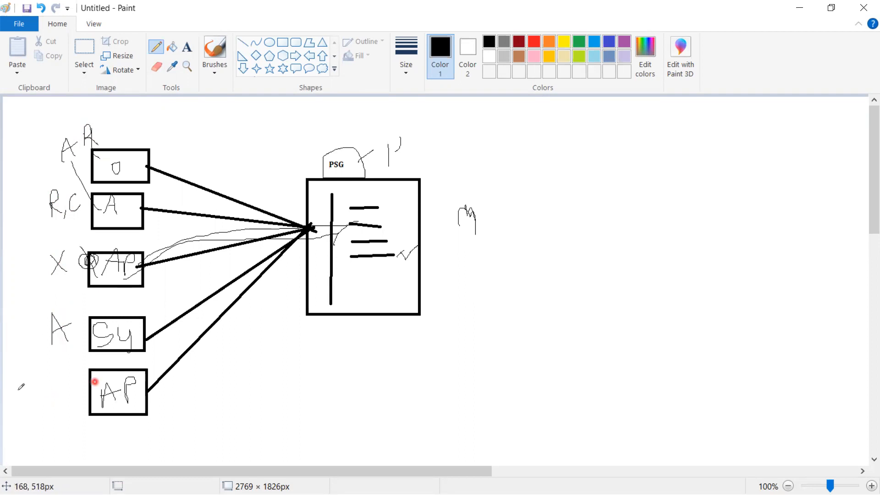
Step: In the Paint diagram, write "Ob" beside the lowest AP box and circle the topmost "O" box with its labels
{"action": "mouse_move", "coordinate": [50, 384]}
{"action": "left_mouse_down"}
{"action": "mouse_move", "coordinate": [64, 379]}
{"action": "mouse_move", "coordinate": [70, 400]}
{"action": "mouse_move", "coordinate": [83, 391]}
{"action": "mouse_move", "coordinate": [74, 388]}
{"action": "left_mouse_up"}
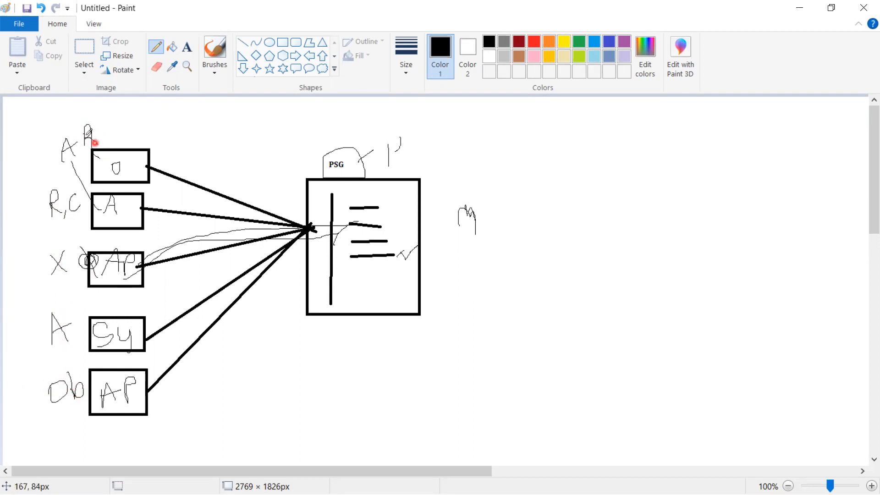
{"action": "mouse_move", "coordinate": [57, 122]}
{"action": "left_mouse_down"}
{"action": "mouse_move", "coordinate": [56, 149]}
{"action": "mouse_move", "coordinate": [91, 196]}
{"action": "mouse_move", "coordinate": [164, 151]}
{"action": "mouse_move", "coordinate": [92, 105]}
{"action": "mouse_move", "coordinate": [56, 125]}
{"action": "mouse_move", "coordinate": [93, 143]}
{"action": "mouse_move", "coordinate": [78, 127]}
{"action": "left_mouse_up"}
{"action": "mouse_move", "coordinate": [79, 126]}
{"action": "left_mouse_down"}
{"action": "mouse_move", "coordinate": [91, 134]}
{"action": "mouse_move", "coordinate": [81, 120]}
{"action": "mouse_move", "coordinate": [89, 140]}
{"action": "left_mouse_up"}
Step: Set the drawing colour to dark red and scribble over the "R" label above the "O" box
{"action": "left_click", "coordinate": [519, 41]}
{"action": "left_click", "coordinate": [95, 124]}
{"action": "left_click_drag", "start_coordinate": [88, 140], "coordinate": [94, 125]}
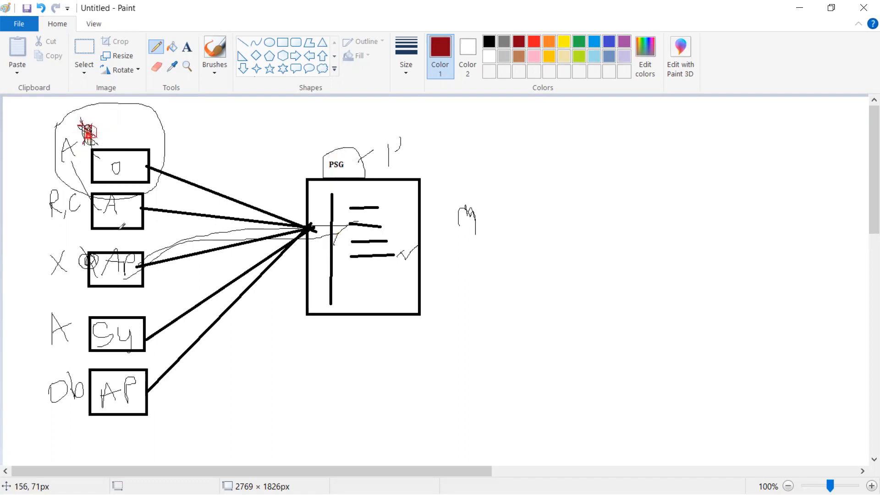
Step: Outline the four lower boxes twice in dark red, draw vertical strokes through their labels and add a mark above the "O" box
{"action": "mouse_move", "coordinate": [86, 188]}
{"action": "left_mouse_down"}
{"action": "mouse_move", "coordinate": [76, 437]}
{"action": "mouse_move", "coordinate": [176, 429]}
{"action": "mouse_move", "coordinate": [182, 207]}
{"action": "mouse_move", "coordinate": [164, 196]}
{"action": "mouse_move", "coordinate": [90, 194]}
{"action": "left_mouse_up"}
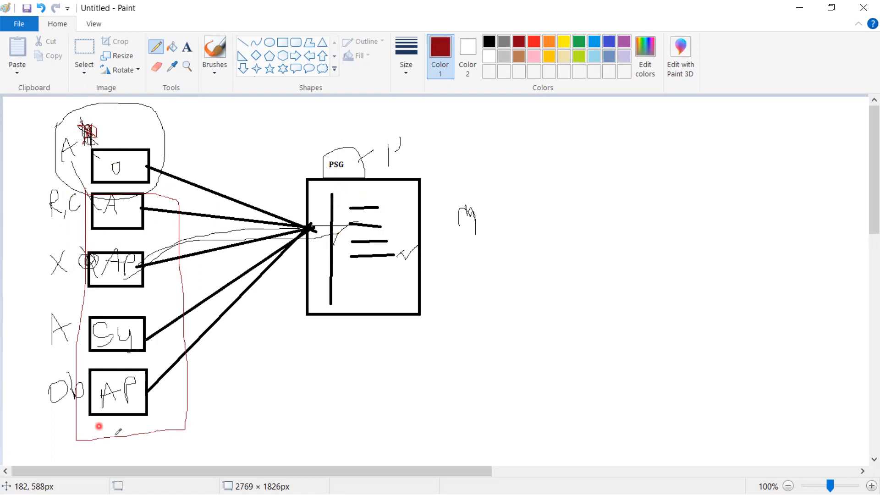
{"action": "mouse_move", "coordinate": [63, 196]}
{"action": "left_mouse_down"}
{"action": "mouse_move", "coordinate": [66, 348]}
{"action": "mouse_move", "coordinate": [72, 197]}
{"action": "mouse_move", "coordinate": [60, 196]}
{"action": "mouse_move", "coordinate": [58, 315]}
{"action": "left_mouse_up"}
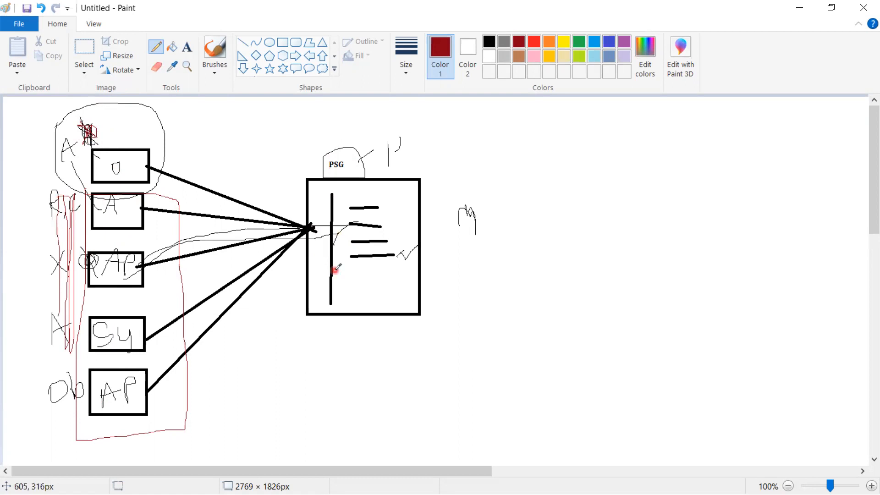
{"action": "left_click_drag", "start_coordinate": [113, 140], "coordinate": [140, 144]}
{"action": "mouse_move", "coordinate": [100, 190]}
{"action": "left_mouse_down"}
{"action": "mouse_move", "coordinate": [78, 194]}
{"action": "mouse_move", "coordinate": [152, 188]}
{"action": "mouse_move", "coordinate": [161, 379]}
{"action": "mouse_move", "coordinate": [92, 433]}
{"action": "mouse_move", "coordinate": [80, 403]}
{"action": "mouse_move", "coordinate": [82, 209]}
{"action": "left_mouse_up"}
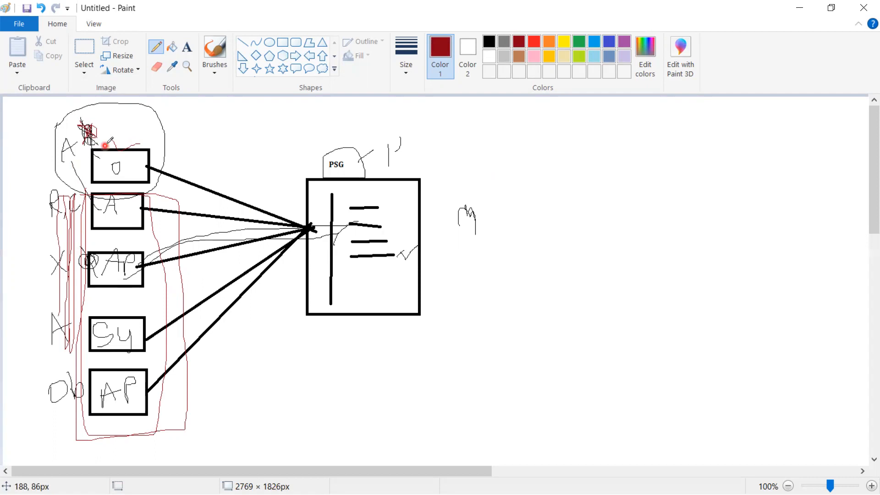
Step: In dark red, write an outlined "S C" with an "A" beside it near the topmost box, and retrace the outline around the lower boxes
{"action": "mouse_move", "coordinate": [203, 116]}
{"action": "left_mouse_down"}
{"action": "mouse_move", "coordinate": [201, 138]}
{"action": "mouse_move", "coordinate": [178, 144]}
{"action": "left_mouse_up"}
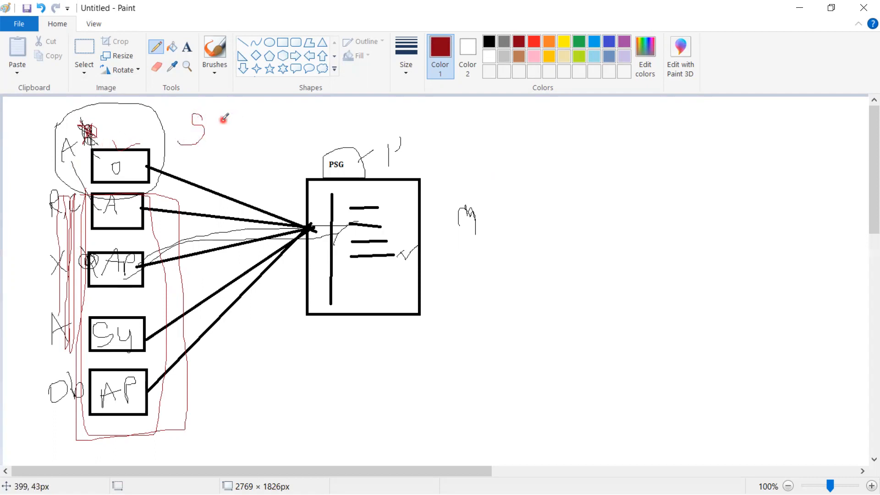
{"action": "mouse_move", "coordinate": [241, 118]}
{"action": "left_mouse_down"}
{"action": "mouse_move", "coordinate": [225, 122]}
{"action": "mouse_move", "coordinate": [236, 142]}
{"action": "left_mouse_up"}
{"action": "mouse_move", "coordinate": [177, 105]}
{"action": "left_mouse_down"}
{"action": "mouse_move", "coordinate": [167, 166]}
{"action": "mouse_move", "coordinate": [243, 158]}
{"action": "mouse_move", "coordinate": [222, 109]}
{"action": "mouse_move", "coordinate": [176, 109]}
{"action": "left_mouse_up"}
{"action": "mouse_move", "coordinate": [261, 139]}
{"action": "left_mouse_down"}
{"action": "mouse_move", "coordinate": [267, 115]}
{"action": "mouse_move", "coordinate": [280, 135]}
{"action": "mouse_move", "coordinate": [279, 125]}
{"action": "left_mouse_up"}
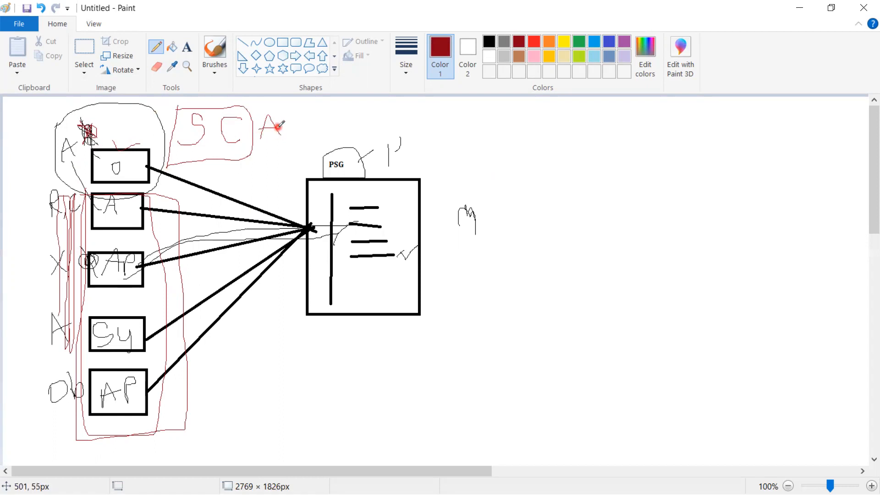
{"action": "mouse_move", "coordinate": [178, 109]}
{"action": "left_mouse_down"}
{"action": "mouse_move", "coordinate": [190, 162]}
{"action": "mouse_move", "coordinate": [235, 160]}
{"action": "mouse_move", "coordinate": [249, 104]}
{"action": "mouse_move", "coordinate": [186, 113]}
{"action": "left_mouse_up"}
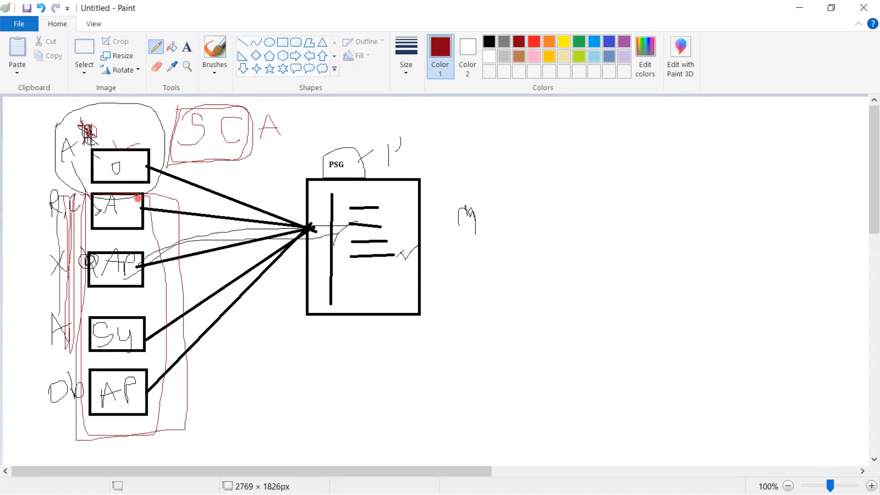
{"action": "mouse_move", "coordinate": [73, 218]}
{"action": "left_mouse_down"}
{"action": "mouse_move", "coordinate": [44, 423]}
{"action": "mouse_move", "coordinate": [94, 237]}
{"action": "mouse_move", "coordinate": [89, 198]}
{"action": "mouse_move", "coordinate": [105, 142]}
{"action": "mouse_move", "coordinate": [133, 147]}
{"action": "left_mouse_up"}
{"action": "mouse_move", "coordinate": [100, 209]}
{"action": "left_mouse_down"}
{"action": "mouse_move", "coordinate": [73, 424]}
{"action": "mouse_move", "coordinate": [186, 381]}
{"action": "mouse_move", "coordinate": [168, 214]}
{"action": "left_mouse_up"}
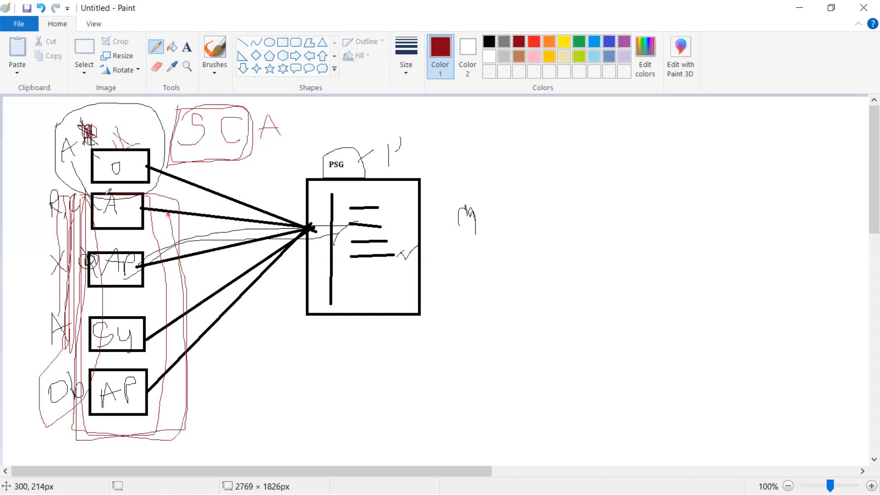
Step: Switch to the PowerPoint slide show and reveal the fourth Permission Set Group property on slide 10
{"action": "left_click", "coordinate": [797, 7]}
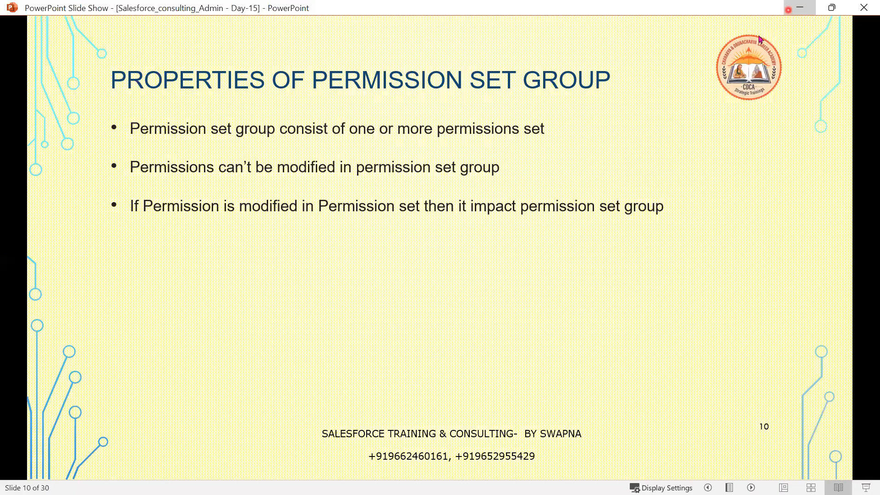
{"action": "left_click", "coordinate": [637, 239]}
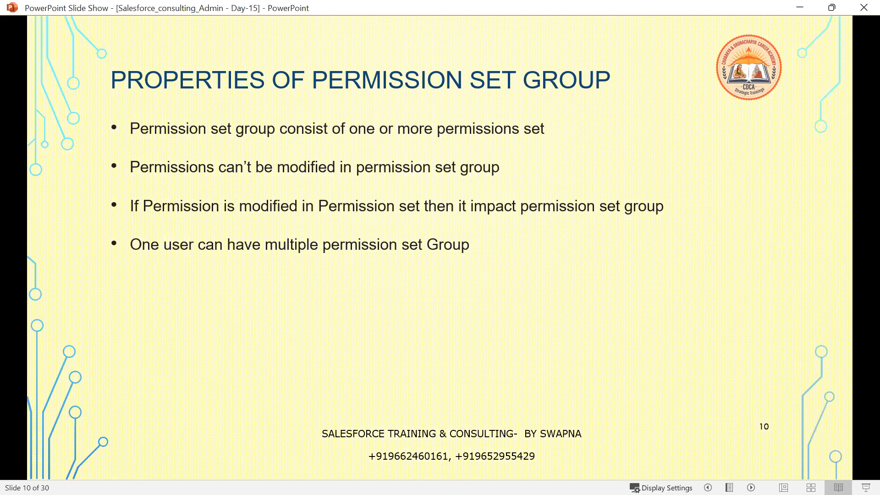
Step: In Paint, draw dark red lines from the topmost "O" box to the PSG box with a scribble across them, and return to the slide
{"action": "key", "text": "alt+Tab"}
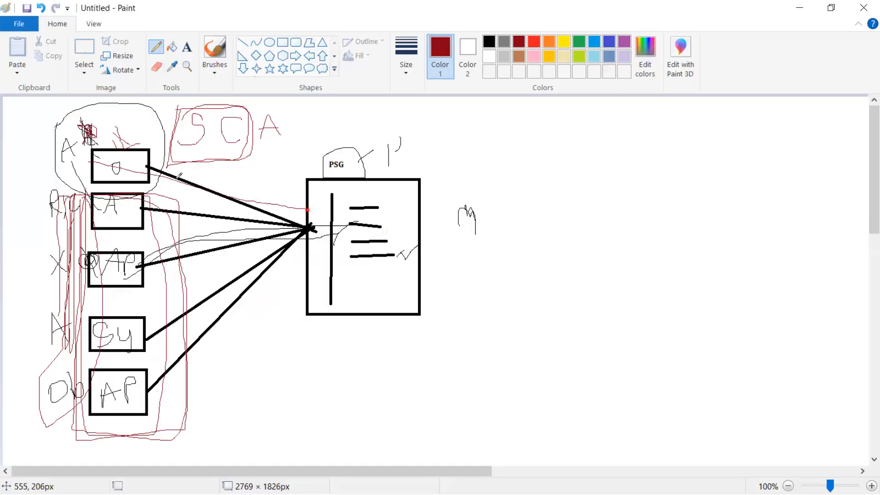
{"action": "left_click_drag", "start_coordinate": [202, 182], "coordinate": [217, 182]}
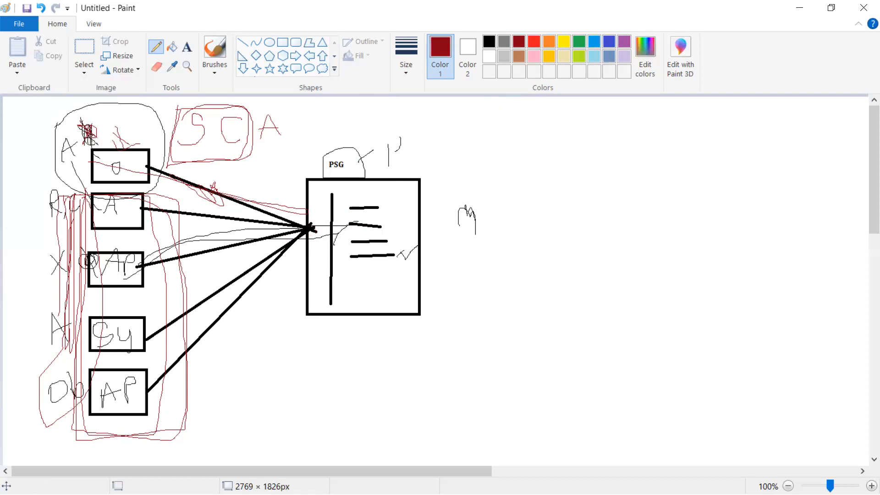
{"action": "key", "text": "alt+Tab"}
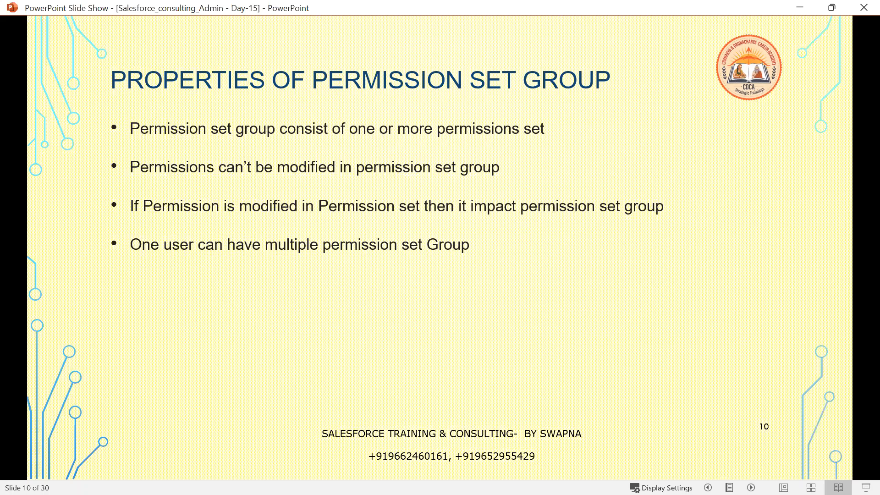
Step: Back in the Paint diagram, write "R", "C", "E" and "V" in dark red down the outer side of the box labels
{"action": "key", "text": "alt+Tab"}
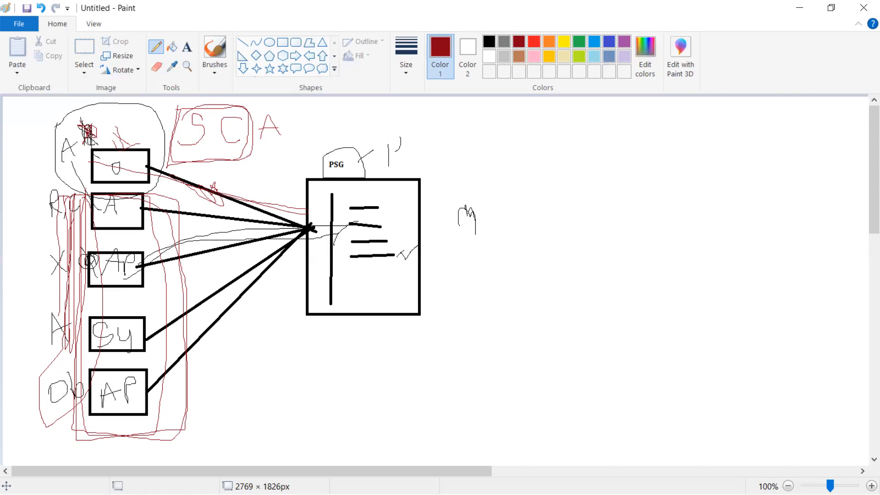
{"action": "mouse_move", "coordinate": [30, 140]}
{"action": "left_mouse_down"}
{"action": "mouse_move", "coordinate": [29, 172]}
{"action": "mouse_move", "coordinate": [34, 147]}
{"action": "mouse_move", "coordinate": [54, 168]}
{"action": "left_mouse_up"}
{"action": "mouse_move", "coordinate": [34, 203]}
{"action": "left_mouse_down"}
{"action": "mouse_move", "coordinate": [20, 220]}
{"action": "mouse_move", "coordinate": [33, 227]}
{"action": "left_mouse_up"}
{"action": "mouse_move", "coordinate": [17, 275]}
{"action": "left_mouse_down"}
{"action": "mouse_move", "coordinate": [28, 311]}
{"action": "mouse_move", "coordinate": [43, 258]}
{"action": "left_mouse_up"}
{"action": "left_click_drag", "start_coordinate": [29, 296], "coordinate": [48, 281]}
{"action": "left_click_drag", "start_coordinate": [23, 312], "coordinate": [42, 300]}
{"action": "left_click_drag", "start_coordinate": [7, 350], "coordinate": [21, 339]}
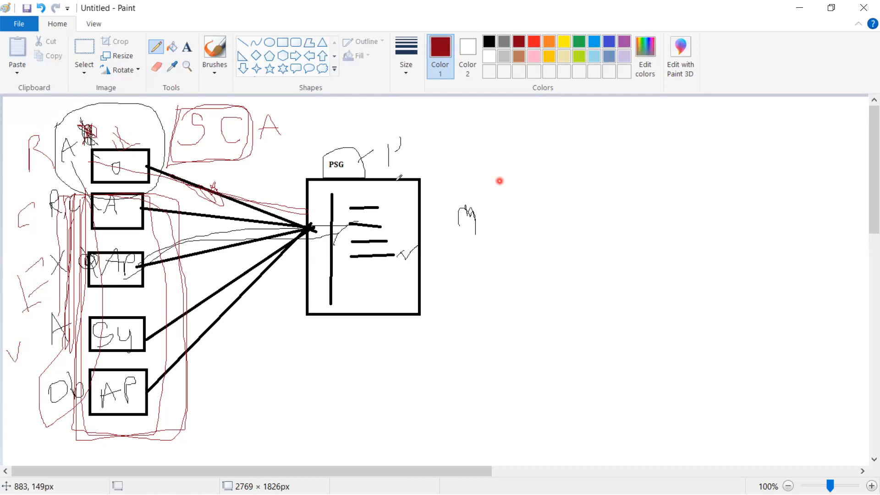
Step: Draw a vertical line inside the PSG box and connect the "R", "C", "E" and "V" labels to it with long dark red lines
{"action": "left_click_drag", "start_coordinate": [404, 208], "coordinate": [406, 293]}
{"action": "left_click_drag", "start_coordinate": [46, 134], "coordinate": [389, 236]}
{"action": "left_click_drag", "start_coordinate": [28, 202], "coordinate": [341, 251]}
{"action": "mouse_move", "coordinate": [23, 285]}
{"action": "left_mouse_down"}
{"action": "mouse_move", "coordinate": [134, 285]}
{"action": "mouse_move", "coordinate": [368, 260]}
{"action": "left_mouse_up"}
{"action": "left_click_drag", "start_coordinate": [18, 367], "coordinate": [379, 222]}
Step: Write "C R E D V M" in dark red across the upper part of the PSG box and add further strokes over the diagram
{"action": "left_click", "coordinate": [350, 188]}
{"action": "mouse_move", "coordinate": [349, 183]}
{"action": "left_mouse_down"}
{"action": "mouse_move", "coordinate": [342, 194]}
{"action": "mouse_move", "coordinate": [383, 197]}
{"action": "left_mouse_up"}
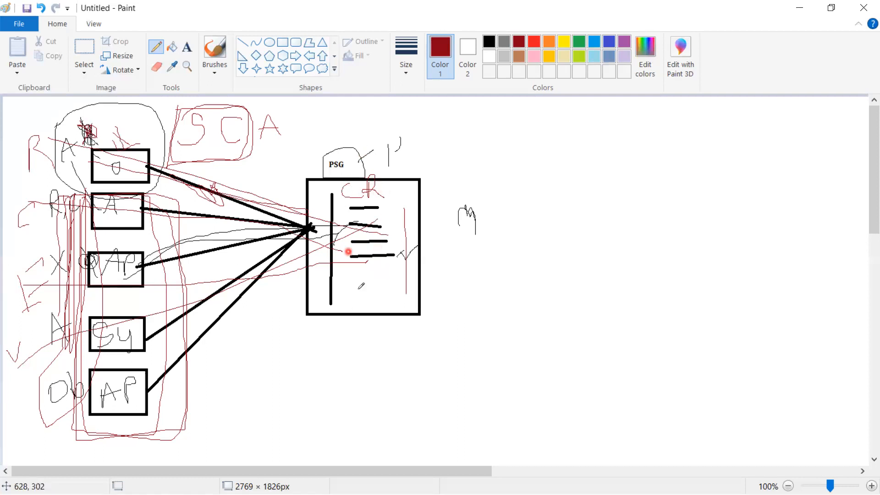
{"action": "mouse_move", "coordinate": [396, 177]}
{"action": "left_mouse_down"}
{"action": "mouse_move", "coordinate": [393, 199]}
{"action": "mouse_move", "coordinate": [418, 191]}
{"action": "mouse_move", "coordinate": [464, 149]}
{"action": "mouse_move", "coordinate": [485, 179]}
{"action": "left_mouse_up"}
{"action": "left_click_drag", "start_coordinate": [55, 341], "coordinate": [31, 370]}
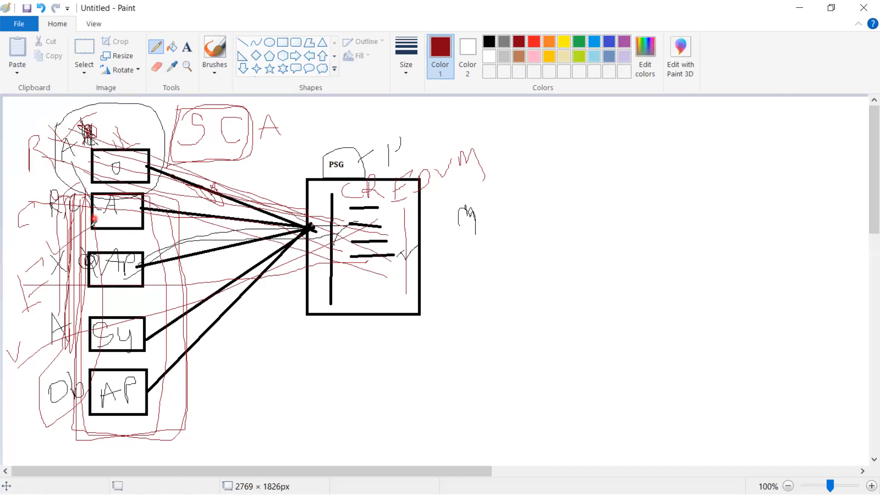
Step: Switch to Salesforce Setup in the browser and review the Accounts object permissions in the Messi PSG permission set group
{"action": "left_click", "coordinate": [799, 8]}
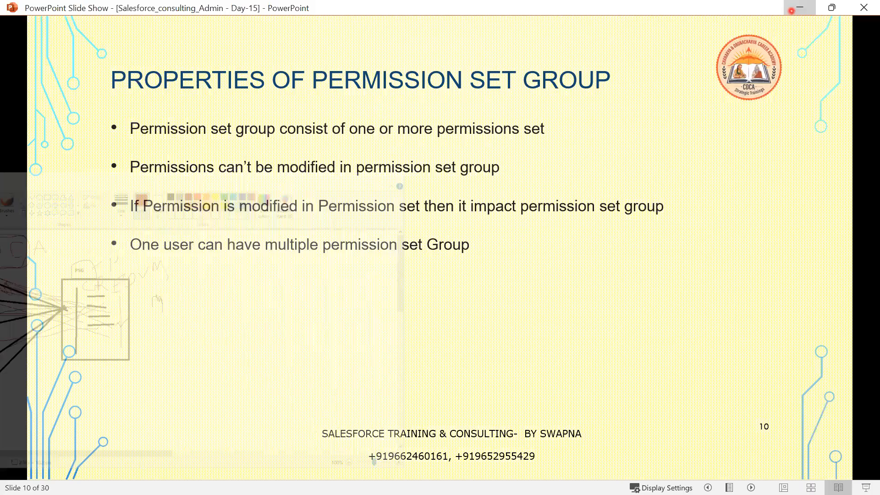
{"action": "left_click", "coordinate": [792, 10]}
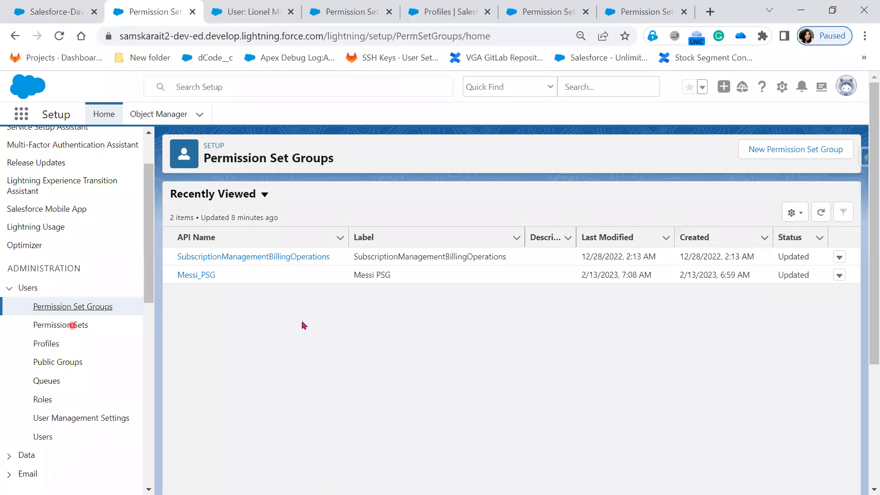
{"action": "left_click", "coordinate": [200, 276]}
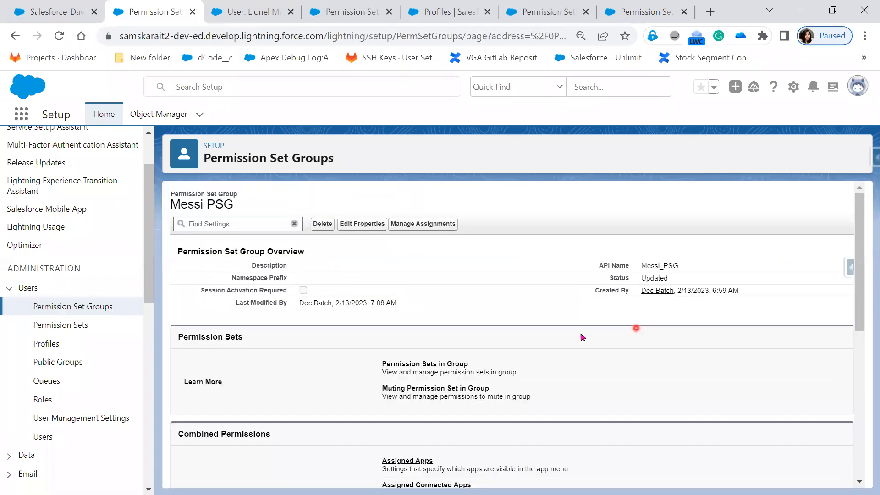
{"action": "scroll", "coordinate": [410, 421], "scroll_direction": "down", "scroll_amount": 3}
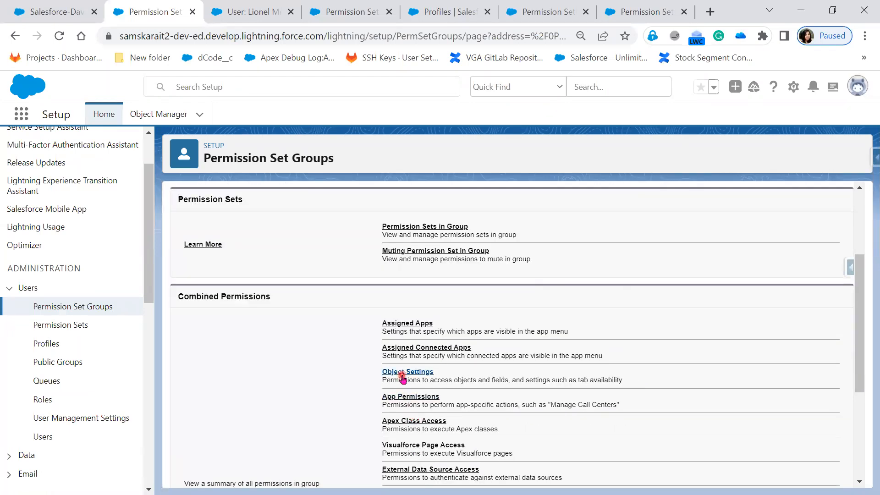
{"action": "left_click", "coordinate": [402, 373]}
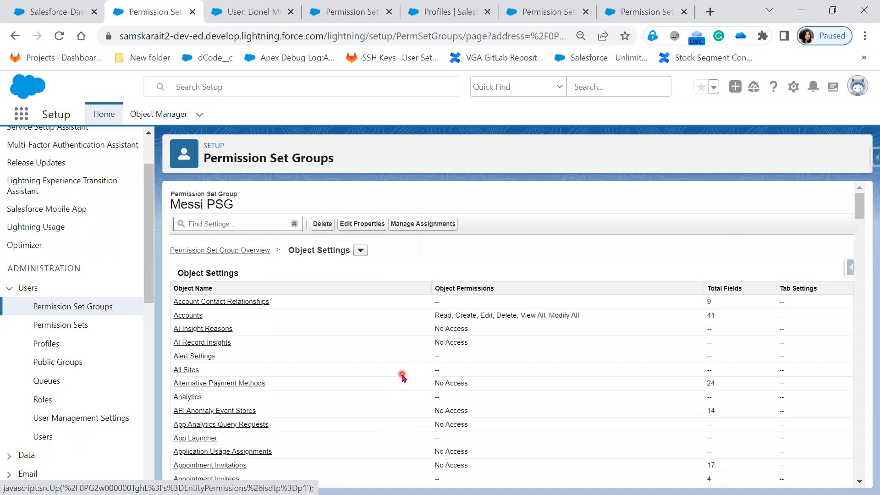
{"action": "left_click", "coordinate": [193, 316]}
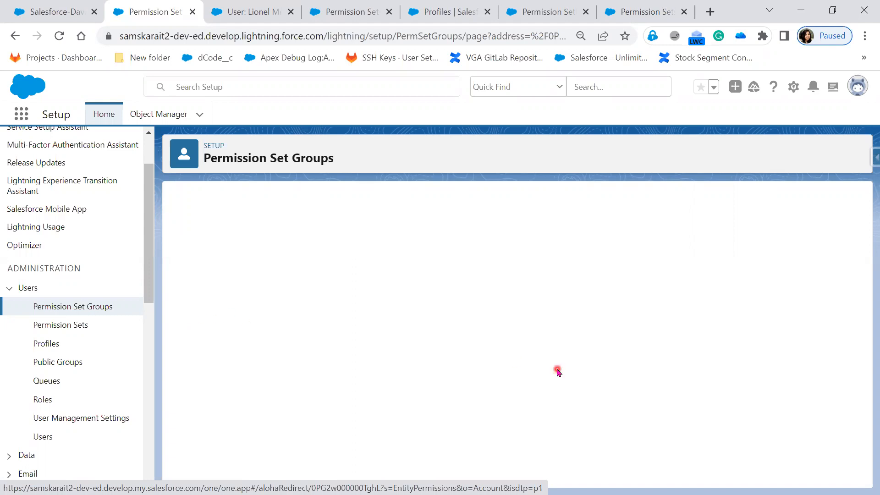
{"action": "scroll", "coordinate": [475, 414], "scroll_direction": "down", "scroll_amount": 1}
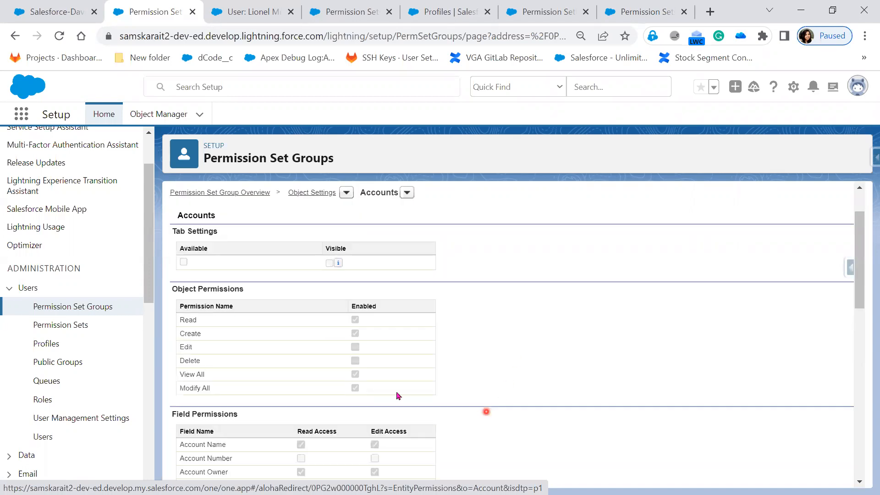
{"action": "scroll", "coordinate": [476, 414], "scroll_direction": "down", "scroll_amount": 2}
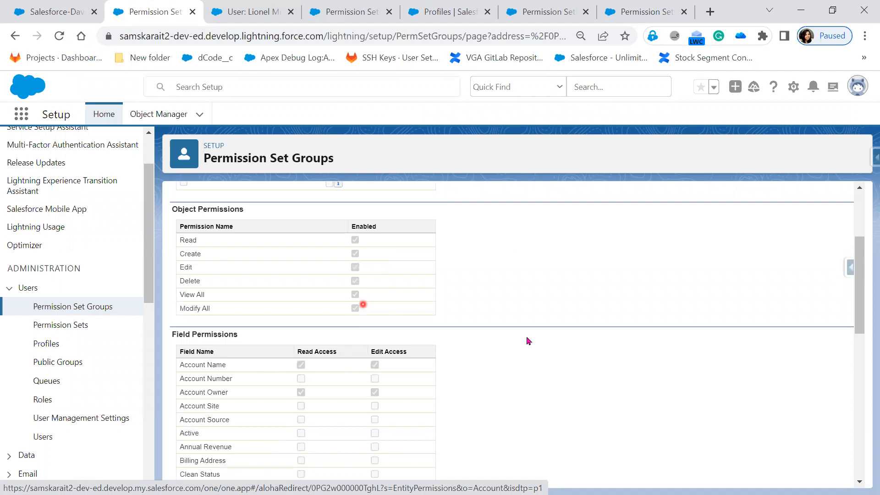
{"action": "scroll", "coordinate": [585, 370], "scroll_direction": "up", "scroll_amount": 3}
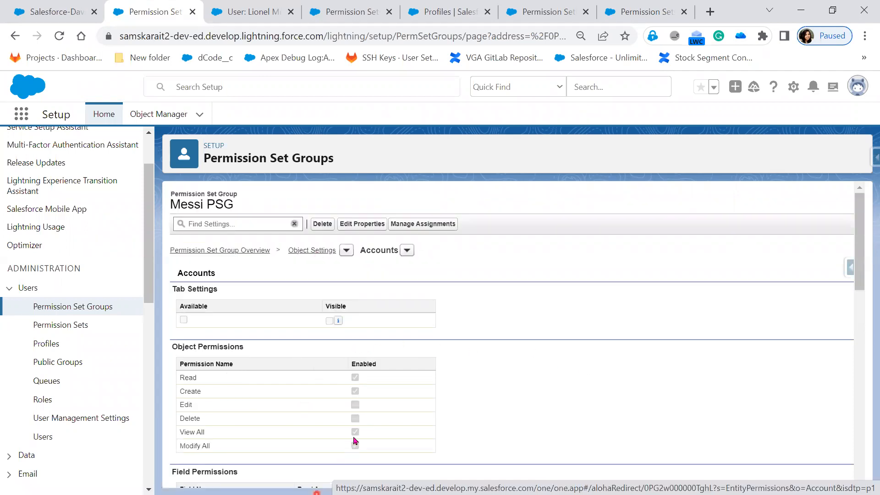
Step: Open the Accounts object settings of App Permission Set in the separate Permission Sets browser page
{"action": "left_click", "coordinate": [339, 13]}
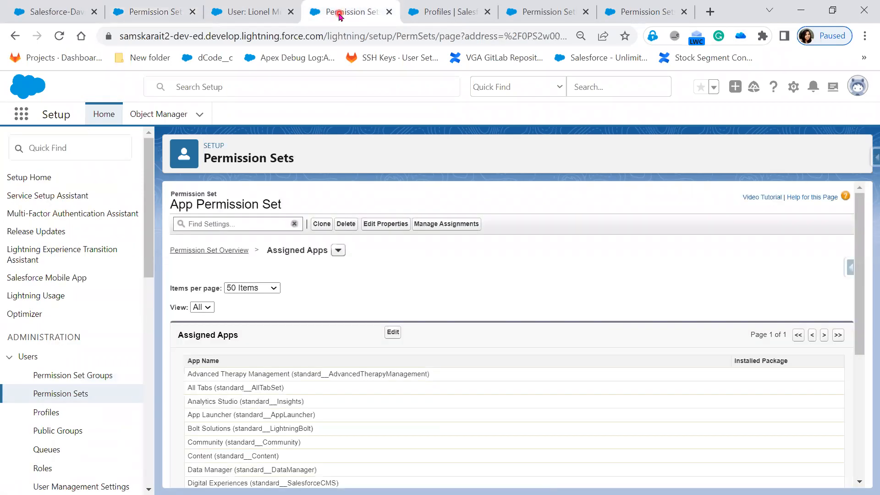
{"action": "left_click", "coordinate": [224, 253]}
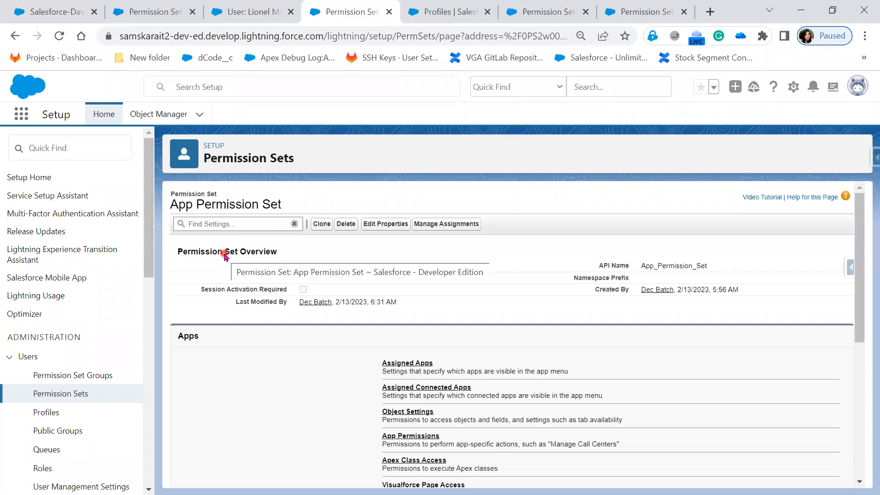
{"action": "left_click", "coordinate": [401, 412]}
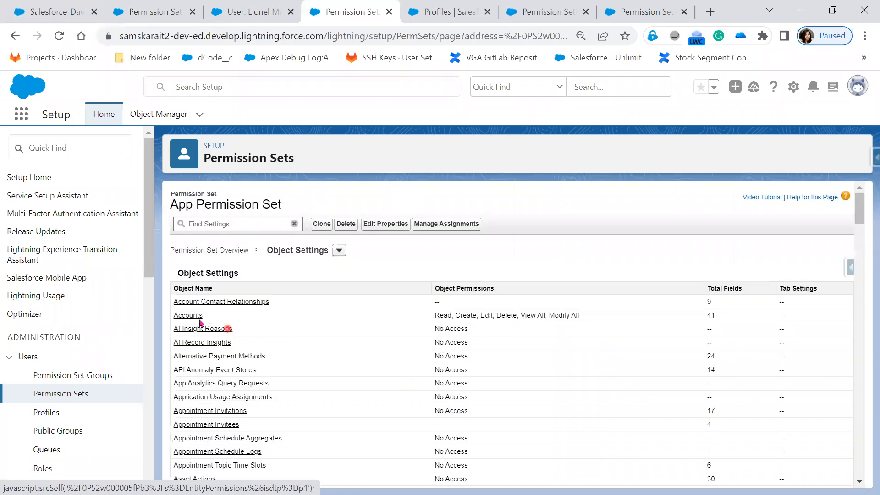
{"action": "left_click", "coordinate": [183, 315]}
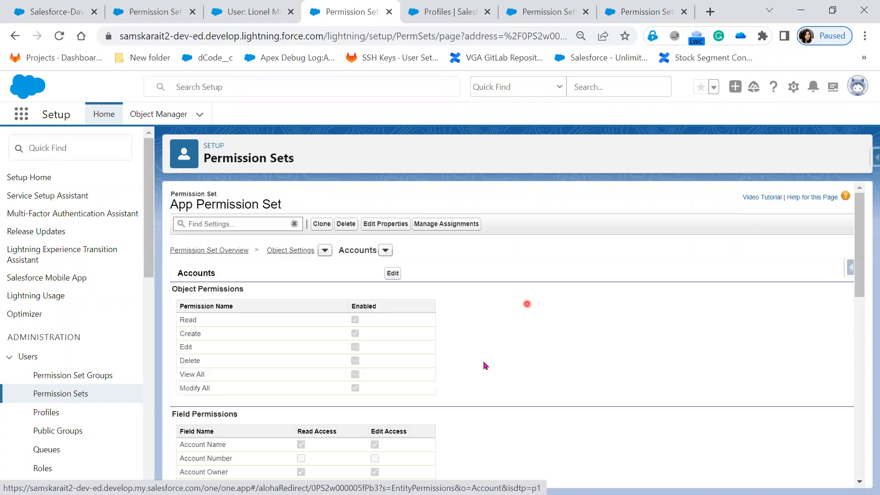
Step: Clear the Edit, Delete, View All and Modify All object permissions for Accounts in App Permission Set and save the changes
{"action": "left_click", "coordinate": [393, 274]}
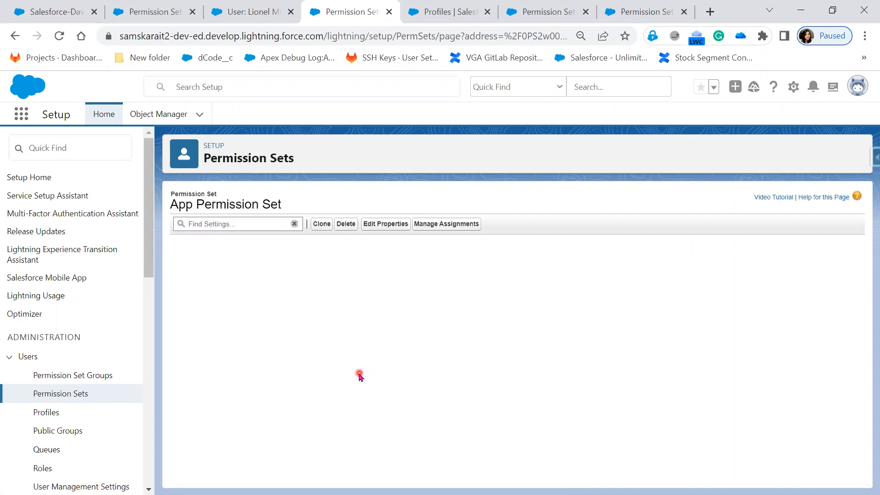
{"action": "left_click", "coordinate": [354, 393]}
{"action": "left_click", "coordinate": [355, 379]}
{"action": "left_click", "coordinate": [355, 365]}
{"action": "left_click", "coordinate": [355, 351]}
{"action": "left_click", "coordinate": [355, 338]}
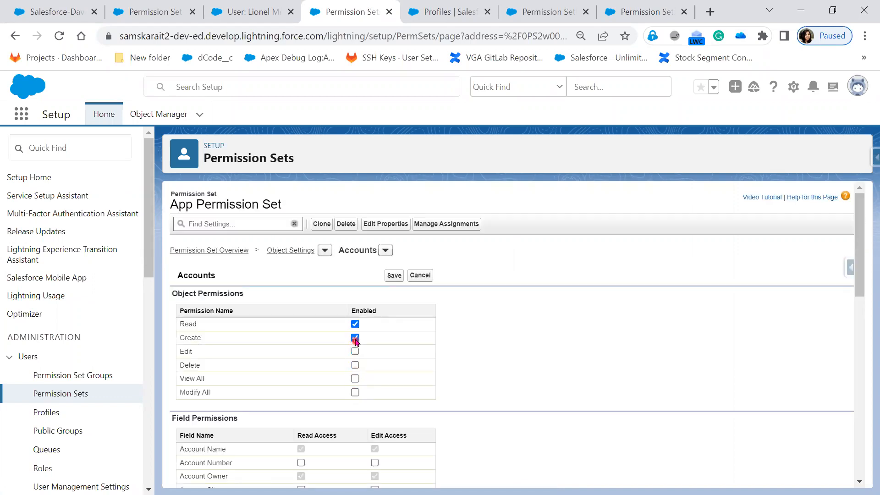
{"action": "left_click", "coordinate": [392, 274]}
{"action": "left_click", "coordinate": [649, 388]}
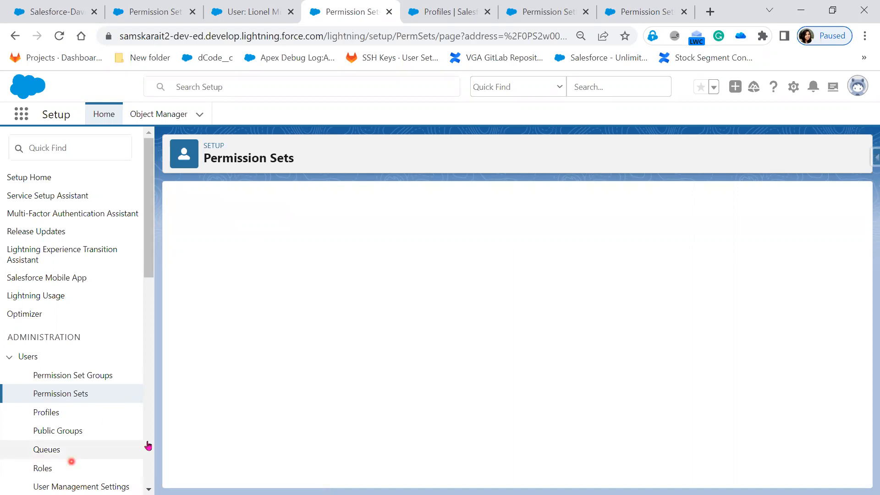
Step: Open the Accounts object settings of the permission set named New Permission Set
{"action": "left_click", "coordinate": [64, 394]}
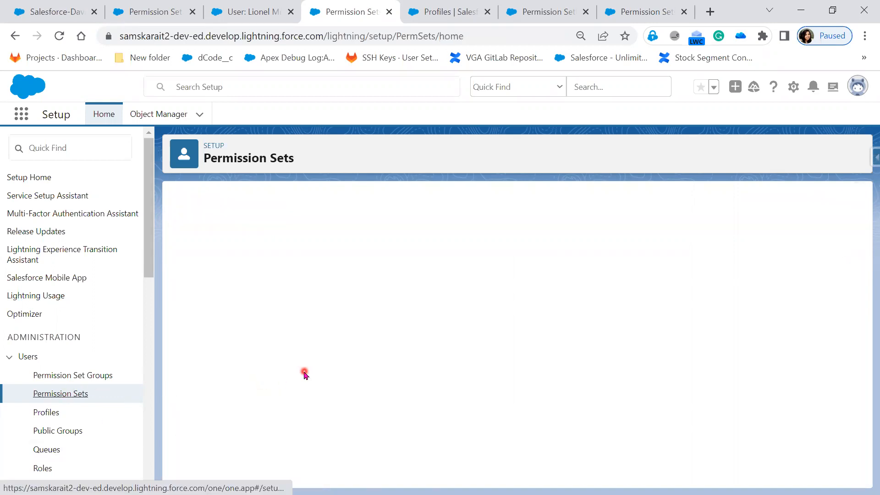
{"action": "scroll", "coordinate": [299, 385], "scroll_direction": "down", "scroll_amount": 1}
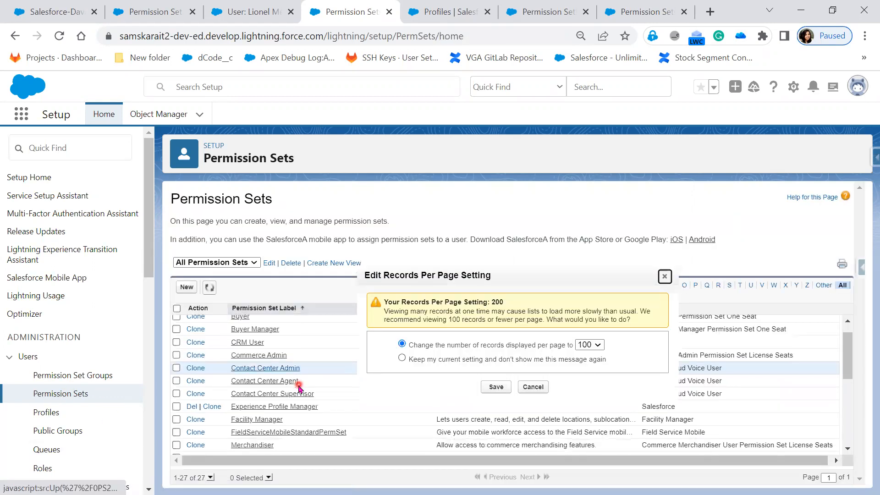
{"action": "scroll", "coordinate": [299, 387], "scroll_direction": "down", "scroll_amount": 3}
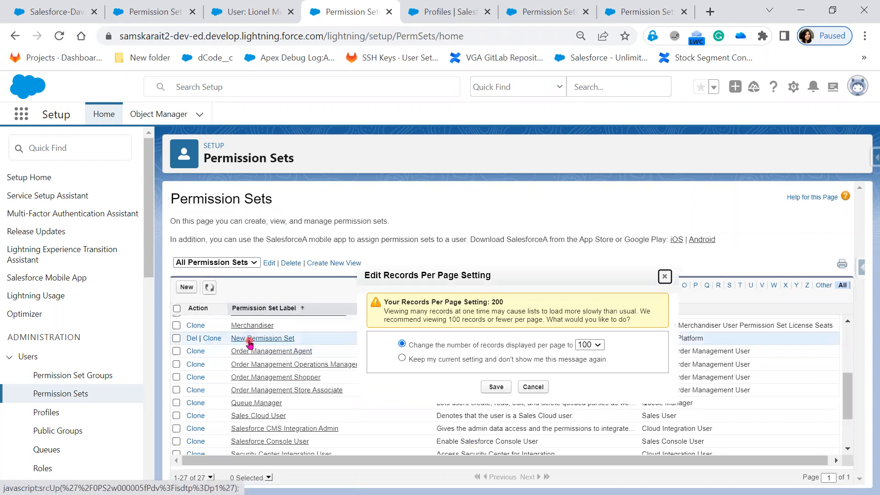
{"action": "left_click", "coordinate": [250, 339]}
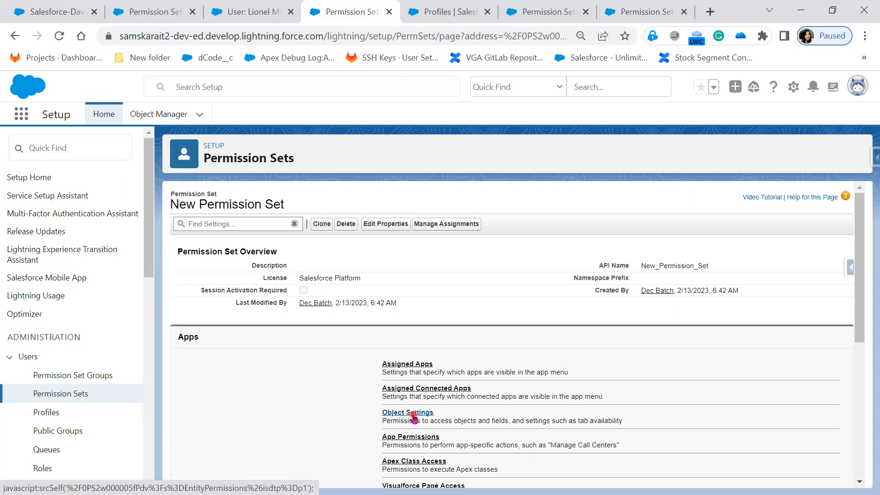
{"action": "left_click", "coordinate": [414, 415]}
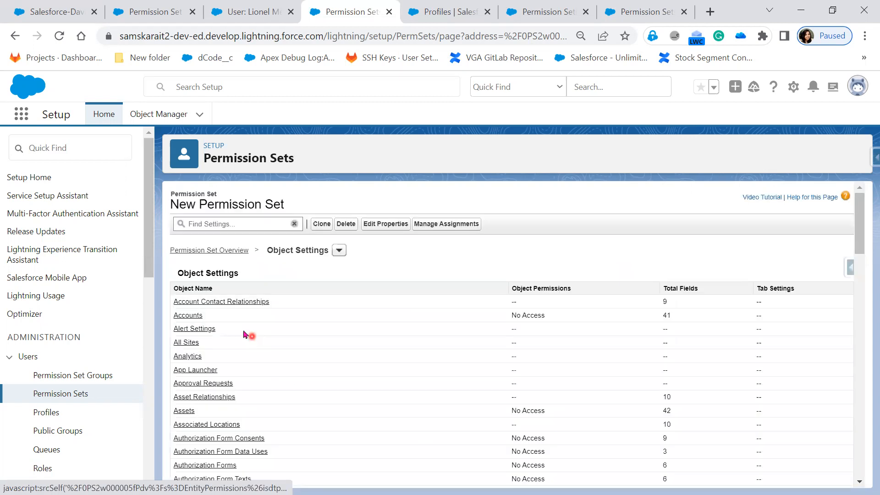
{"action": "left_click", "coordinate": [191, 317]}
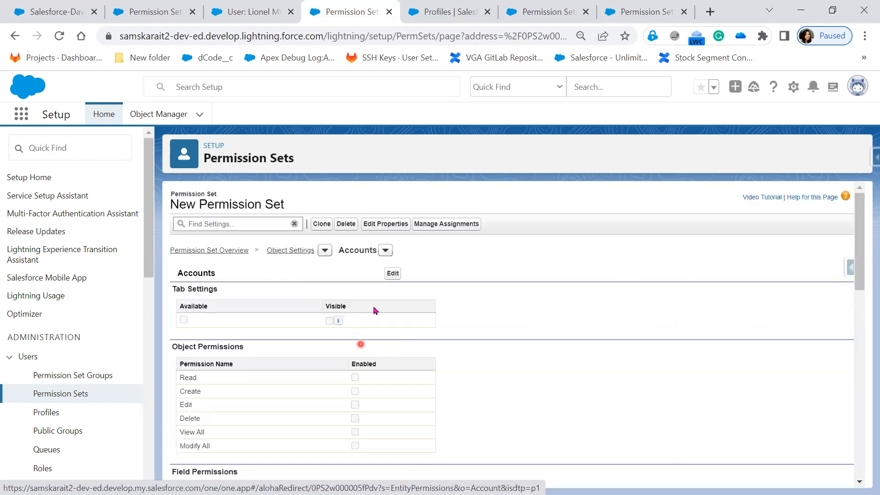
Step: Enable the Read, Edit and Delete object permissions for Accounts in New Permission Set and save the changes
{"action": "left_click", "coordinate": [393, 274]}
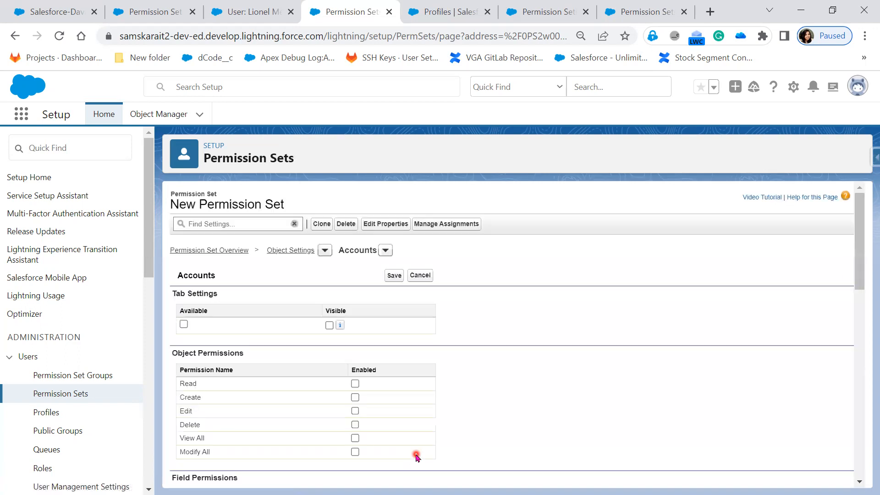
{"action": "left_click", "coordinate": [354, 427]}
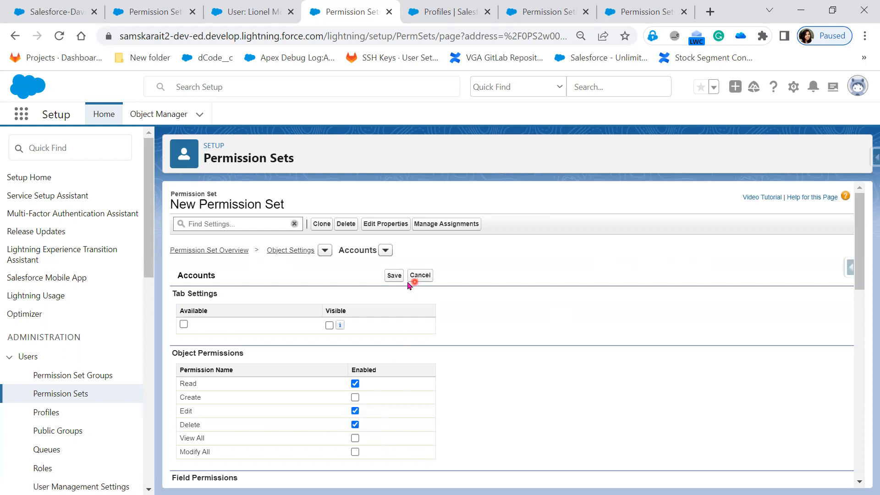
{"action": "left_click", "coordinate": [393, 276]}
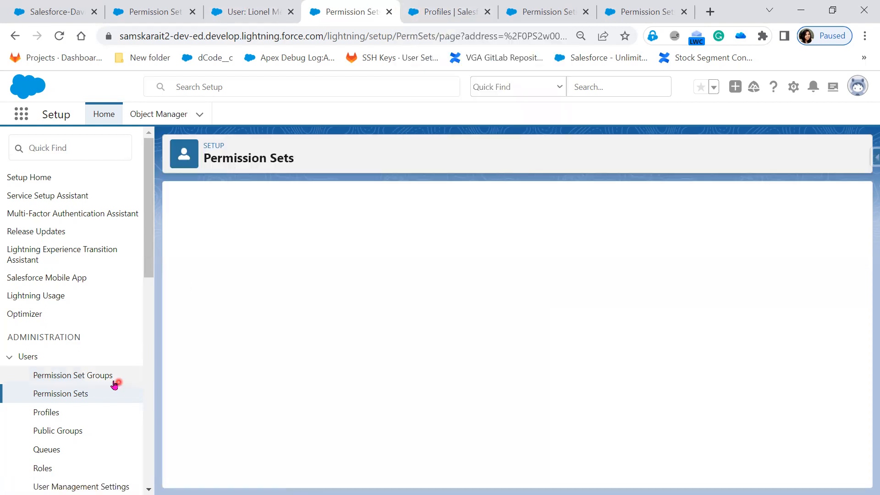
Step: Open the object settings of the Messi PSG permission set group and highlight the object permissions listed for Accounts
{"action": "left_click", "coordinate": [111, 379]}
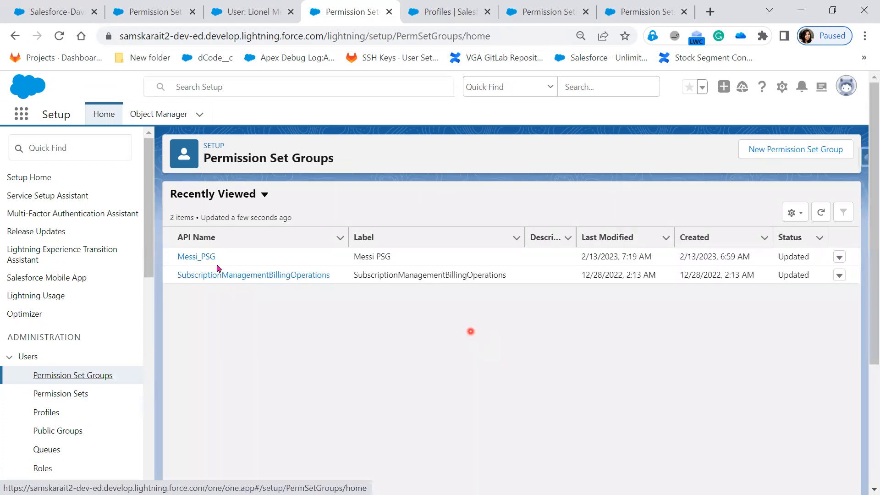
{"action": "left_click", "coordinate": [192, 257]}
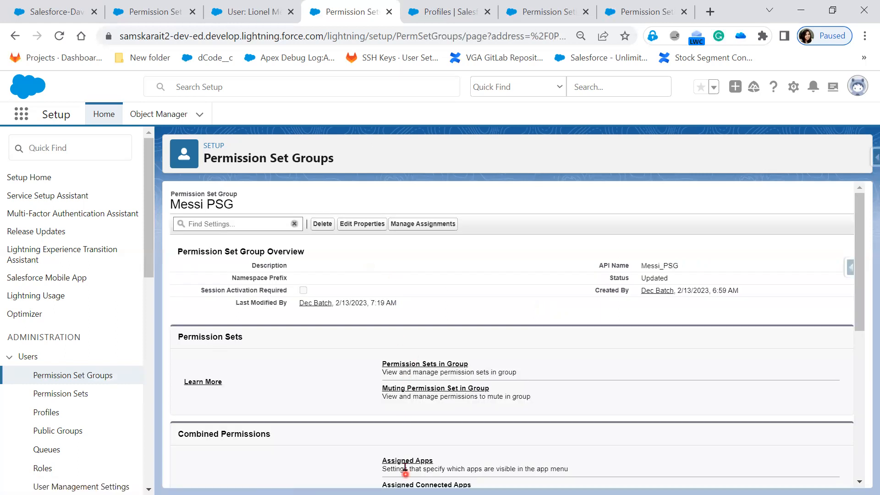
{"action": "scroll", "coordinate": [403, 461], "scroll_direction": "down", "scroll_amount": 5}
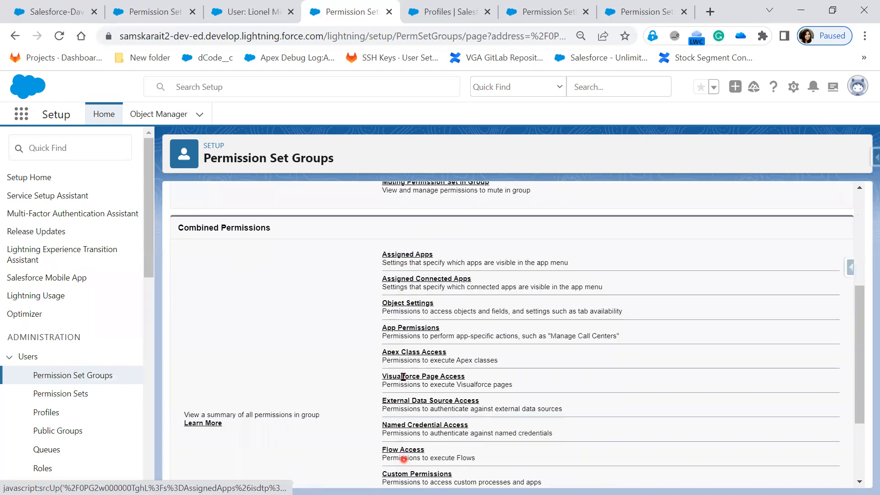
{"action": "left_click", "coordinate": [396, 303]}
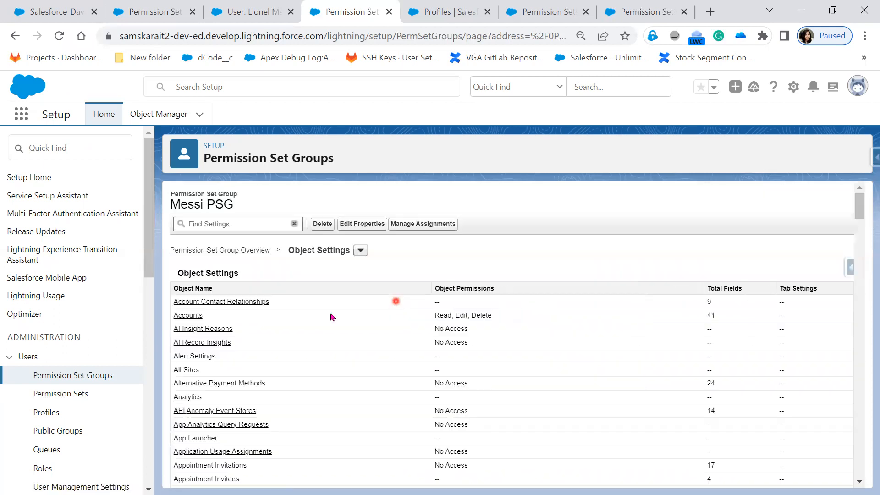
{"action": "left_click_drag", "start_coordinate": [503, 322], "coordinate": [433, 322]}
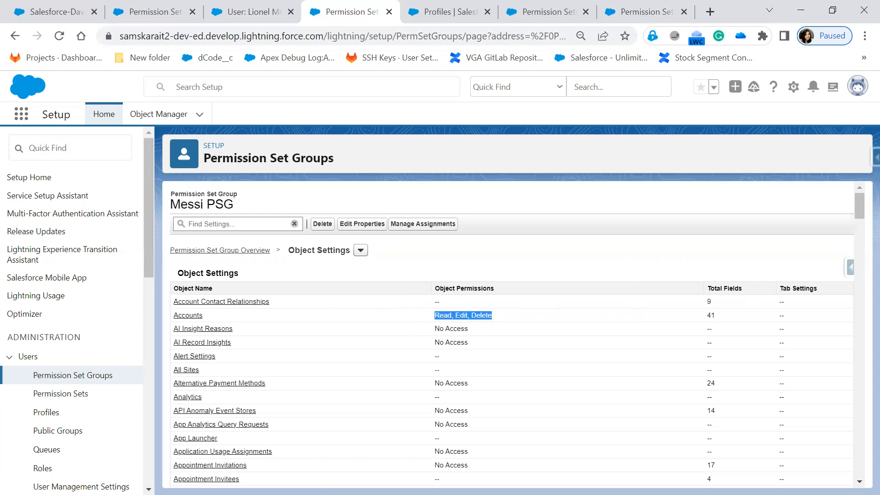
Step: Switch to the PowerPoint slide show to review the Properties of Permission Set Group slide
{"action": "key", "text": "alt+Tab"}
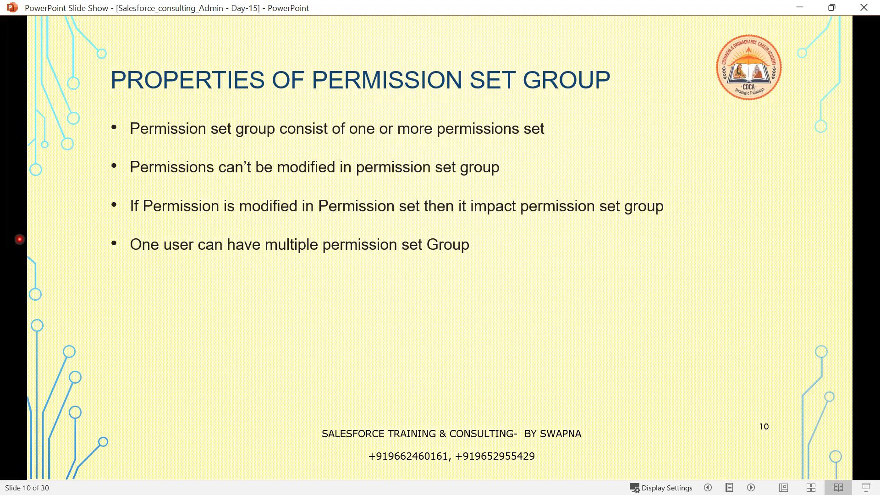
{"action": "key", "text": "alt+Tab"}
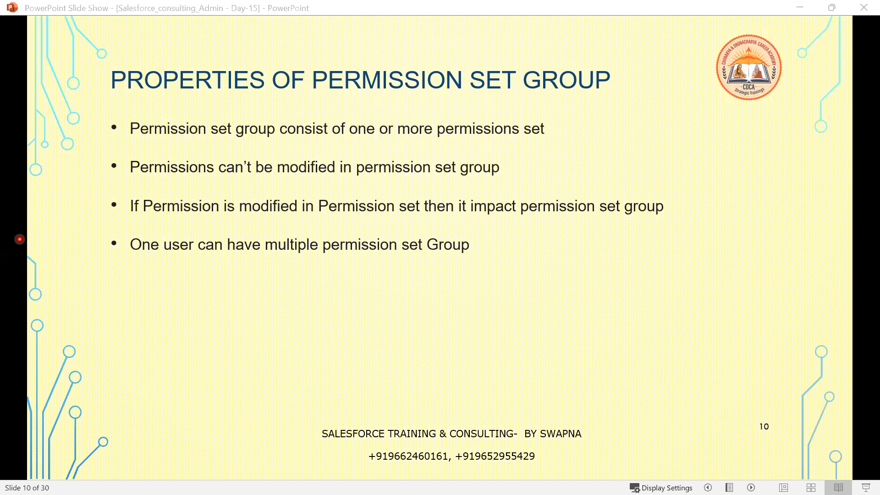
{"action": "left_click", "coordinate": [454, 242]}
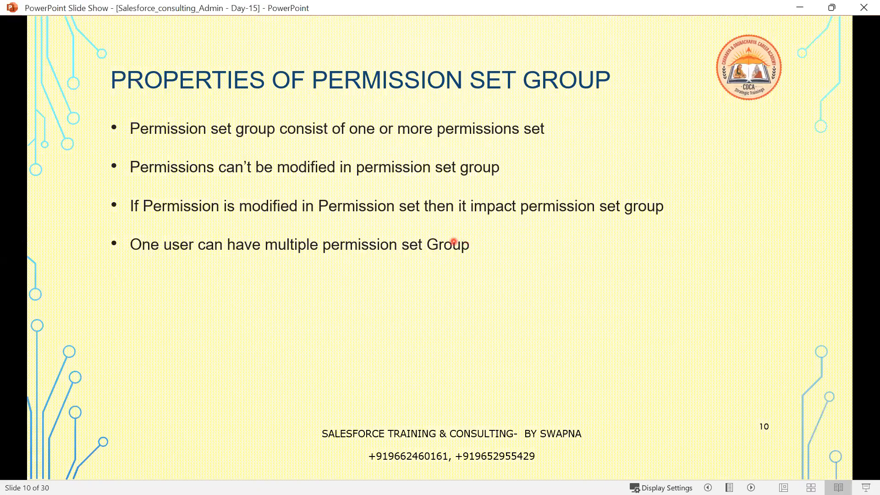
Step: Switch to Notepad++ and add the line "Permission set Grup -1000" below the Permission-set-200 line
{"action": "key", "text": "alt+Tab"}
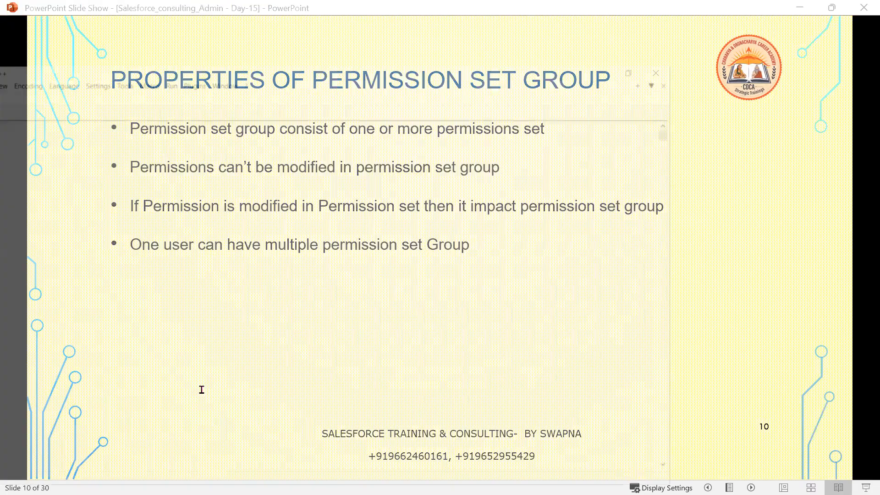
{"action": "left_click", "coordinate": [451, 370]}
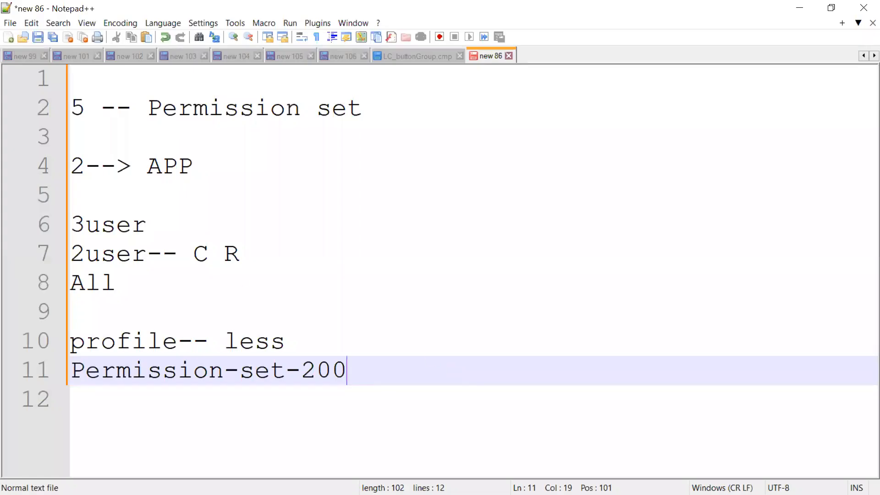
{"action": "key", "text": "alt+Tab"}
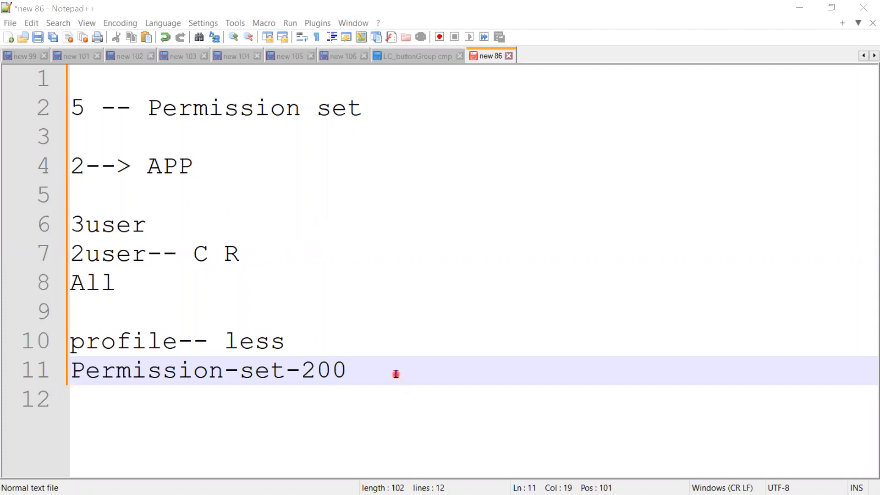
{"action": "left_click", "coordinate": [396, 357]}
{"action": "key", "text": "Return"}
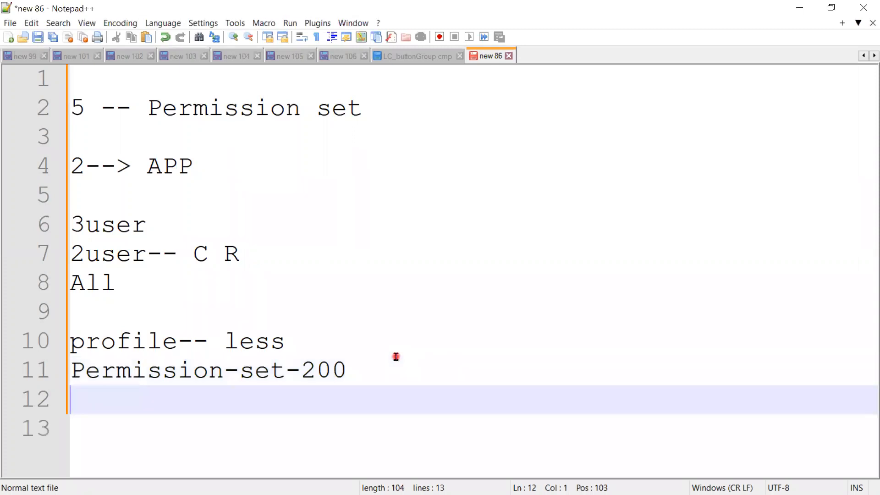
{"action": "type", "text": "Permission "}
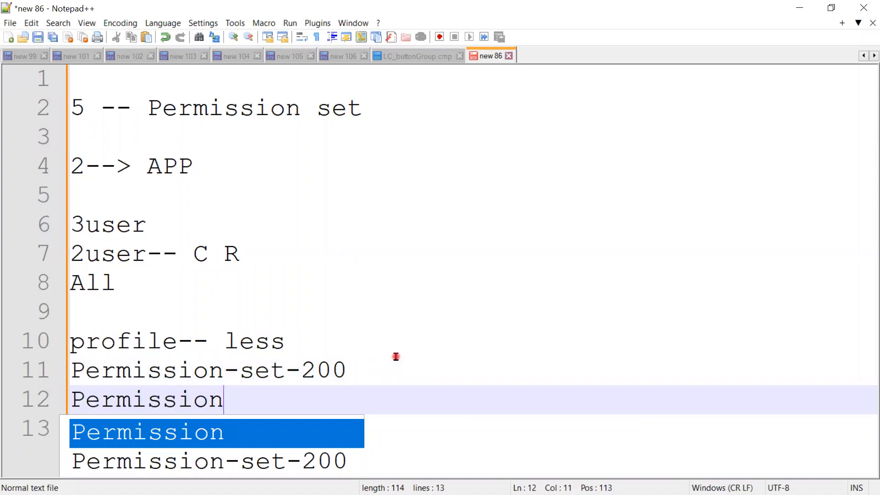
{"action": "type", "text": "G"}
{"action": "key", "text": "BackSpace"}
{"action": "type", "text": "se"}
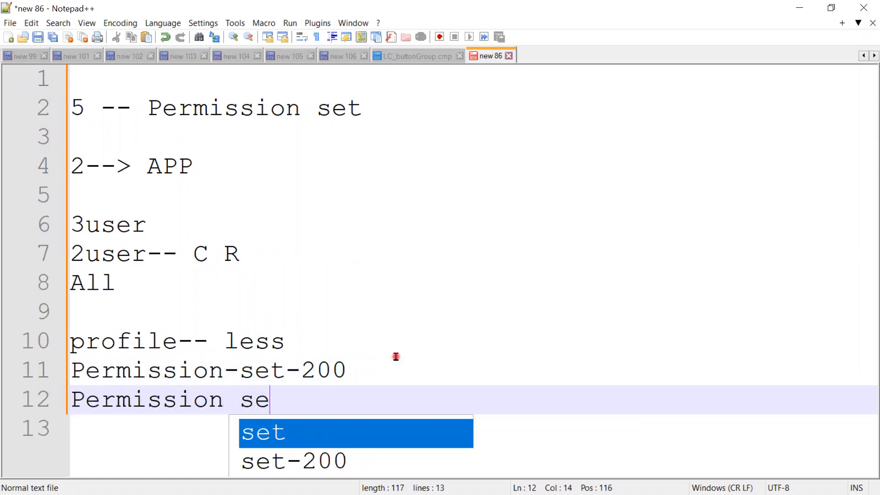
{"action": "type", "text": "t Grup "}
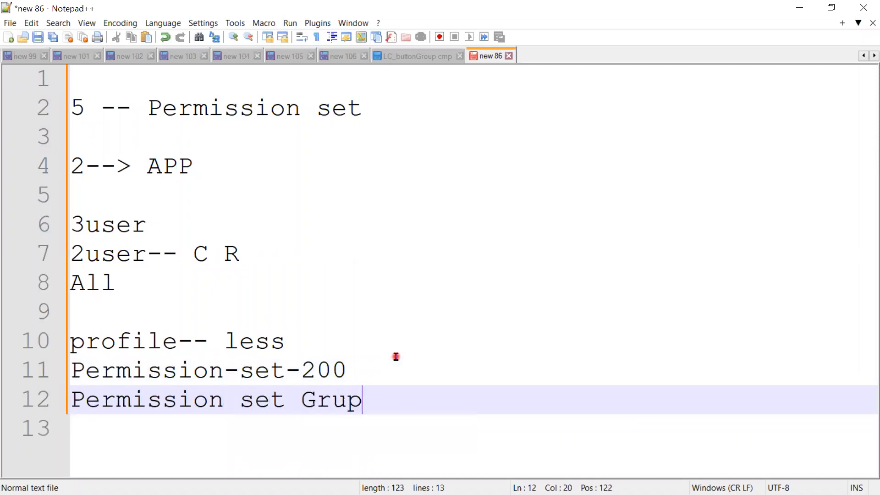
{"action": "type", "text": "-1000"}
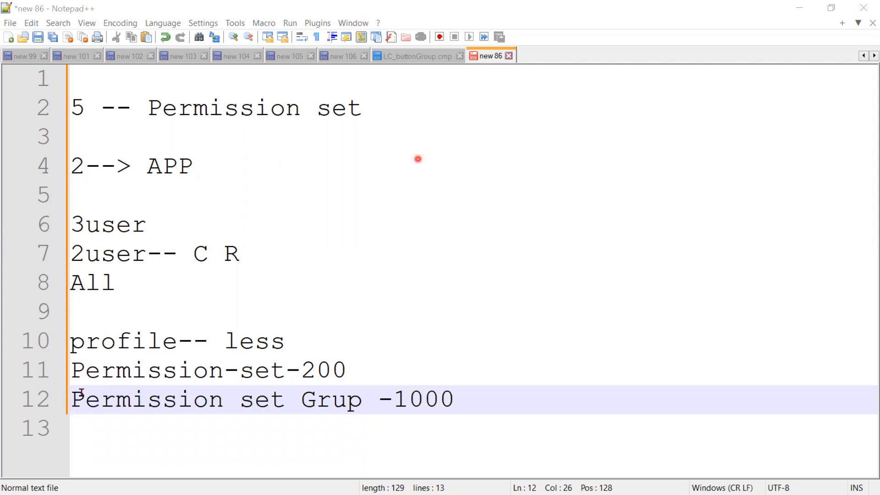
Step: Return to the PowerPoint slide show and reveal the Click on Add Role point and its picture on the Create Role slide
{"action": "key", "text": "alt+Tab"}
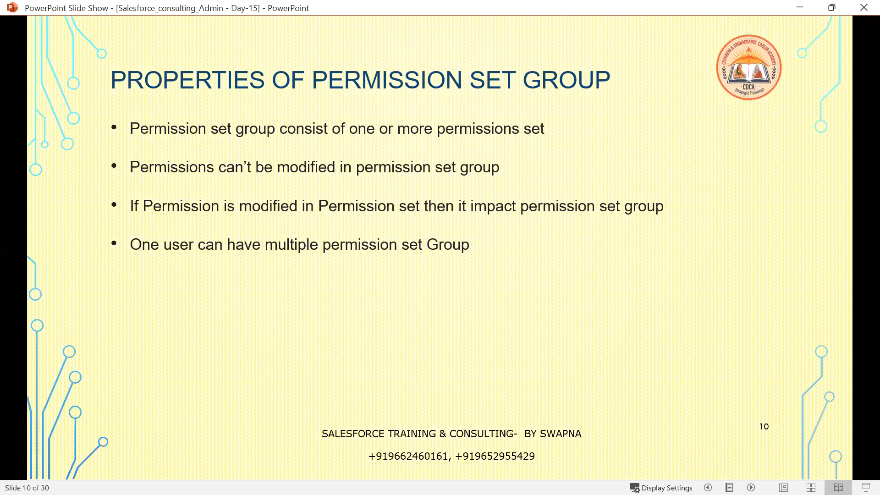
{"action": "key", "text": "alt+Tab"}
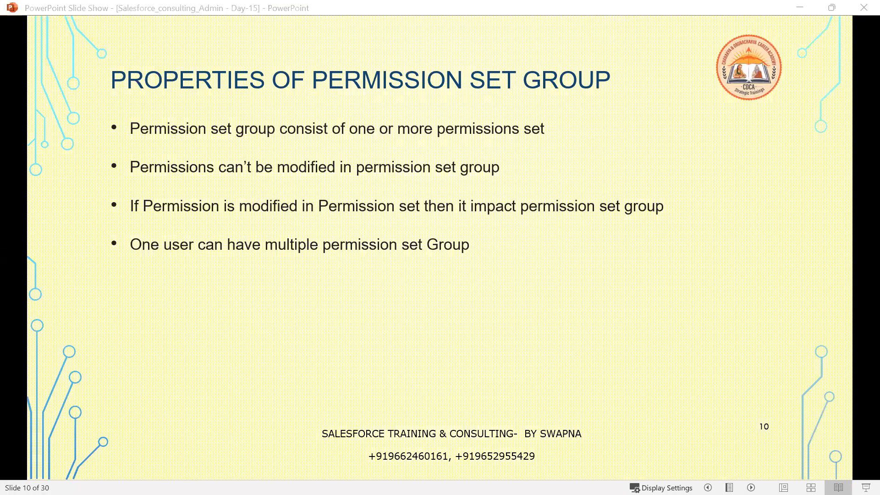
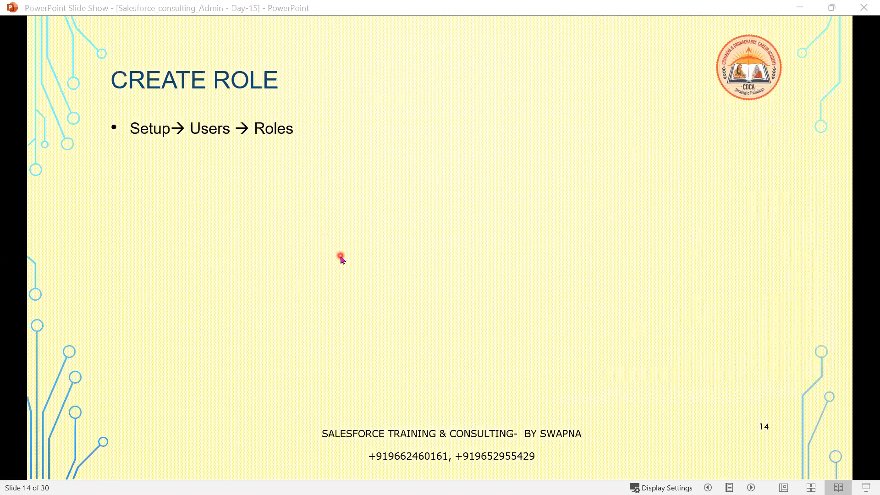
{"action": "left_click", "coordinate": [340, 257]}
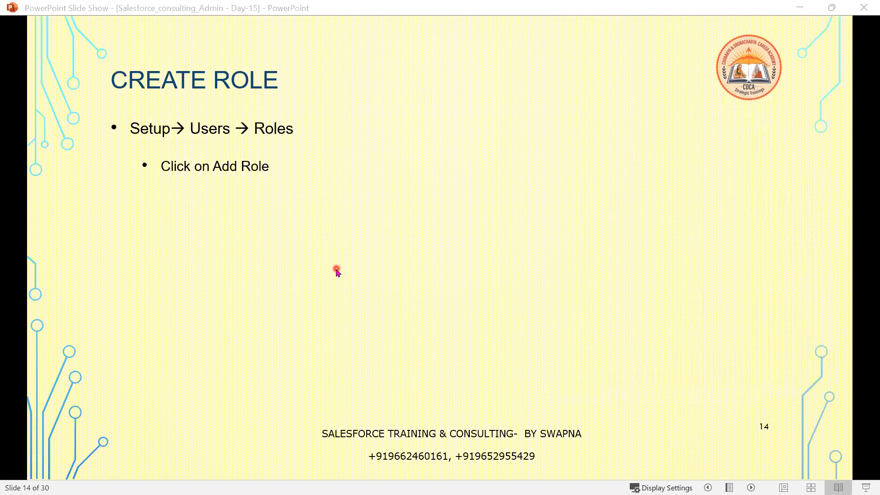
{"action": "left_click", "coordinate": [336, 272]}
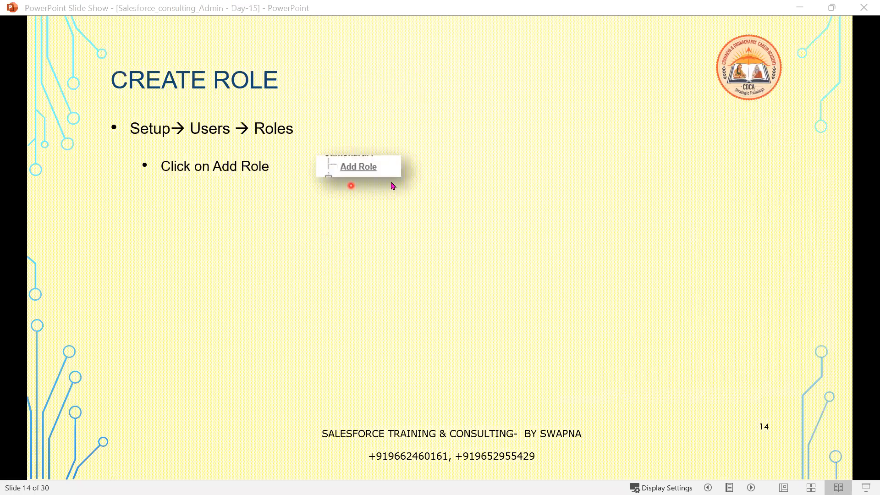
{"action": "left_click", "coordinate": [354, 202]}
Step: Switch to Salesforce Setup in the browser, open the Roles page and highlight the Understanding Roles heading and description
{"action": "key", "text": "alt+Tab"}
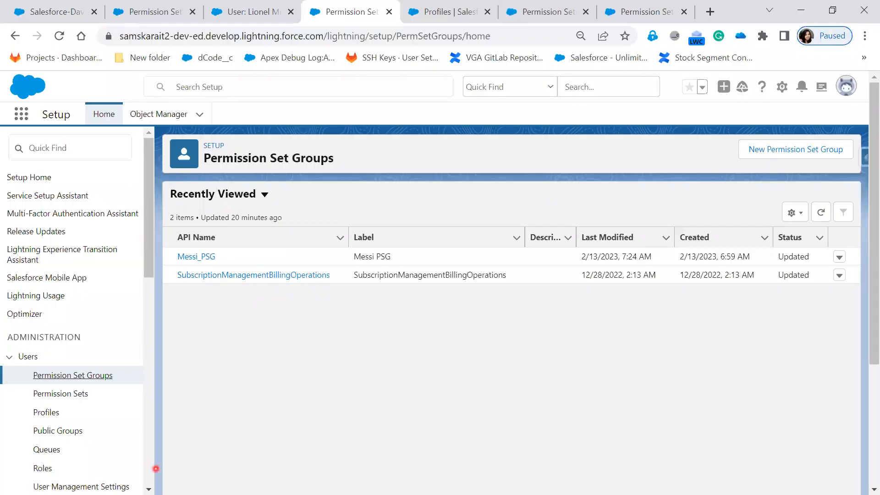
{"action": "left_click", "coordinate": [39, 472]}
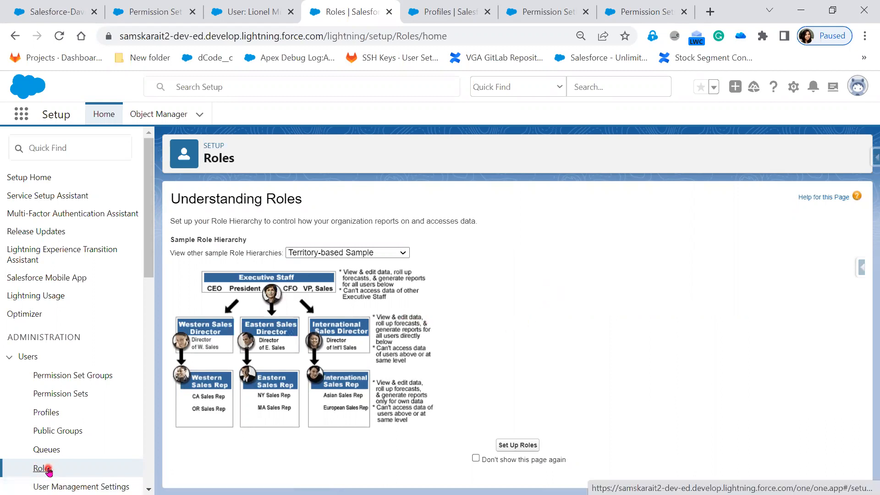
{"action": "left_click_drag", "start_coordinate": [177, 200], "coordinate": [301, 200]}
{"action": "left_click_drag", "start_coordinate": [179, 221], "coordinate": [487, 226]}
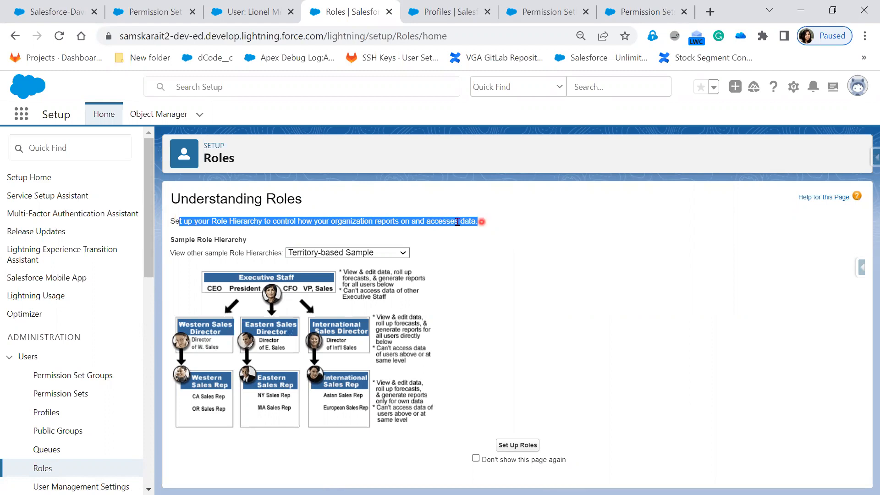
Step: Highlight the Role Hierarchy label and display the Product-based Sample role hierarchy
{"action": "left_click_drag", "start_coordinate": [194, 241], "coordinate": [250, 240]}
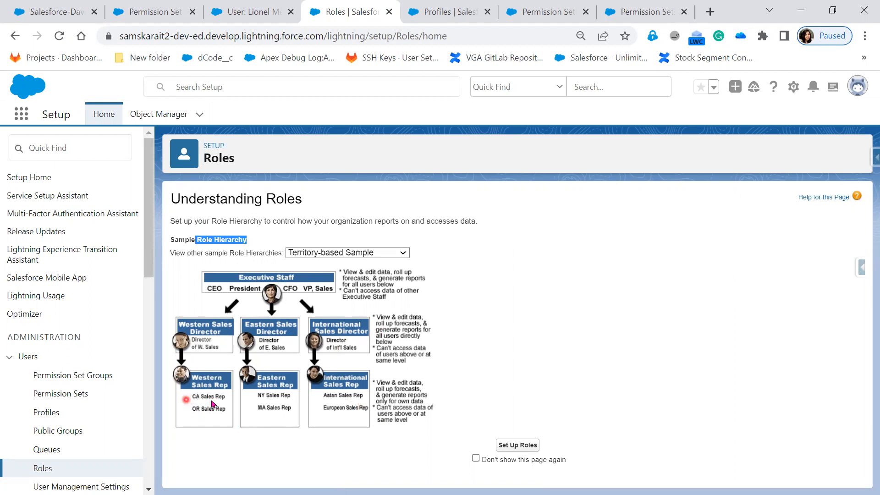
{"action": "left_click", "coordinate": [353, 250]}
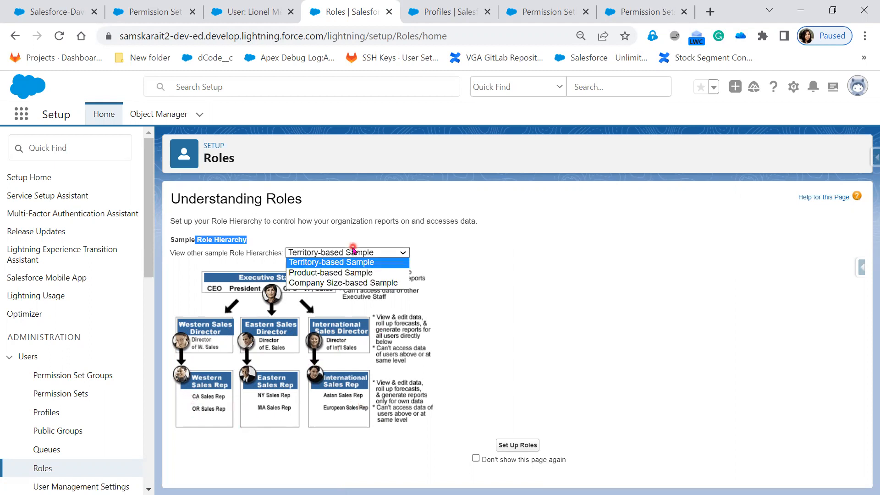
{"action": "left_click", "coordinate": [351, 274]}
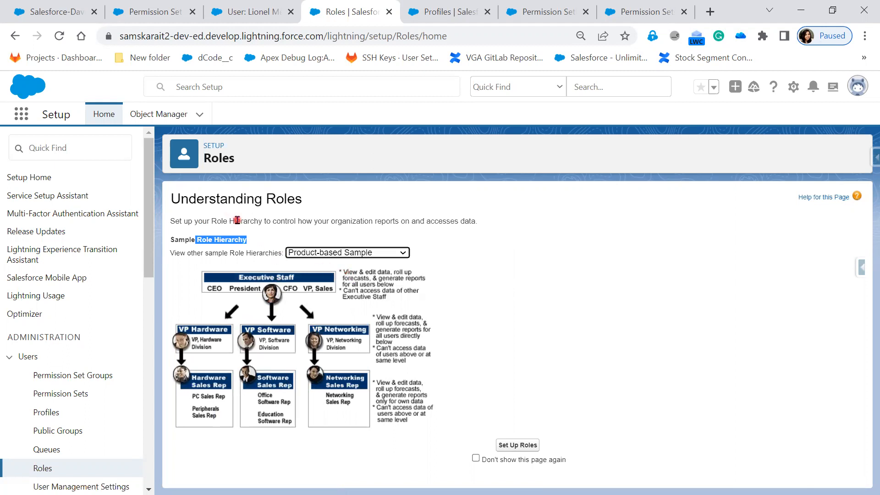
Step: Switch to the PowerPoint slide show and reveal the Types of Roles and Territory-based Role points on the Create Role slide
{"action": "key", "text": "alt+Tab"}
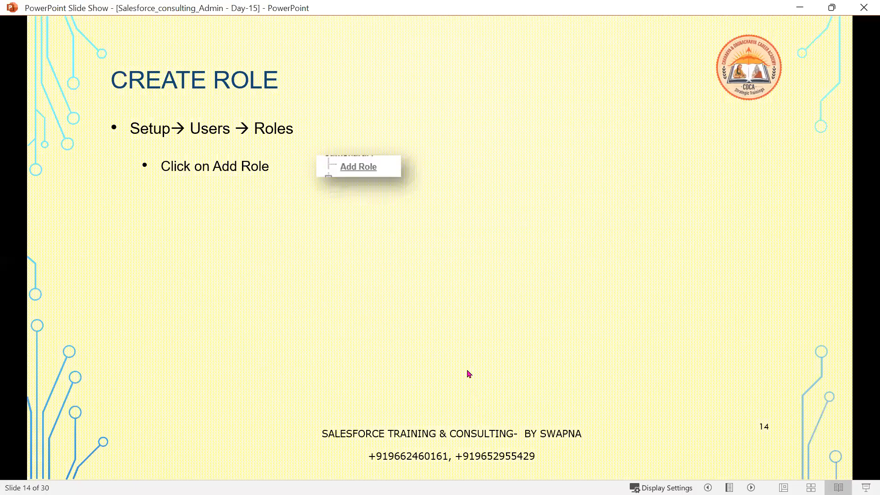
{"action": "left_click", "coordinate": [328, 259]}
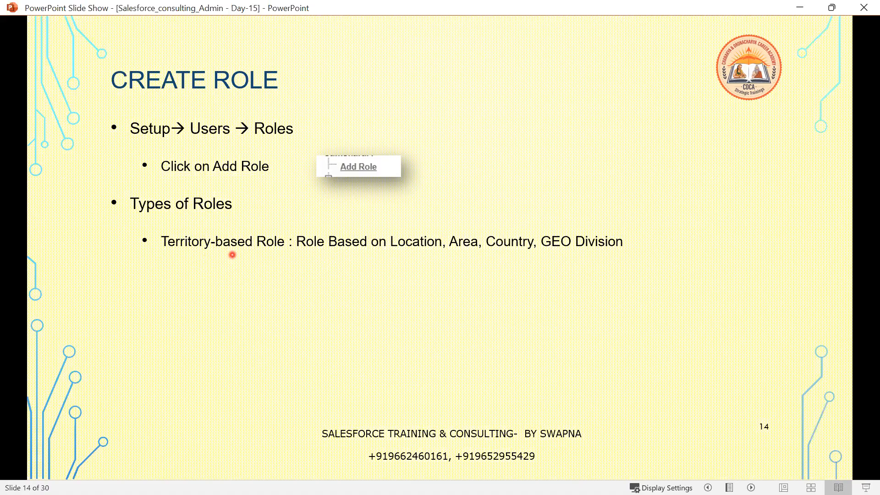
Step: Minimize the slide show to return to the Salesforce Roles page and display the Territory-based Sample role hierarchy
{"action": "left_click", "coordinate": [800, 7]}
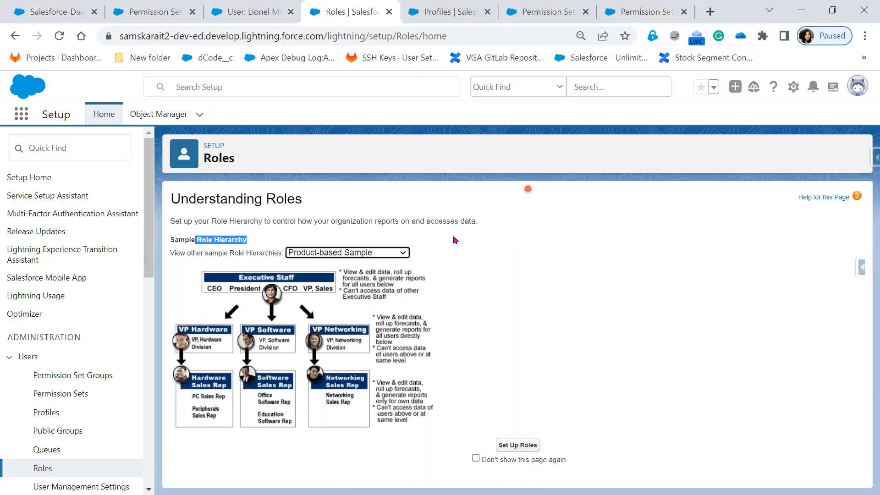
{"action": "left_click", "coordinate": [326, 252]}
{"action": "left_click", "coordinate": [350, 265]}
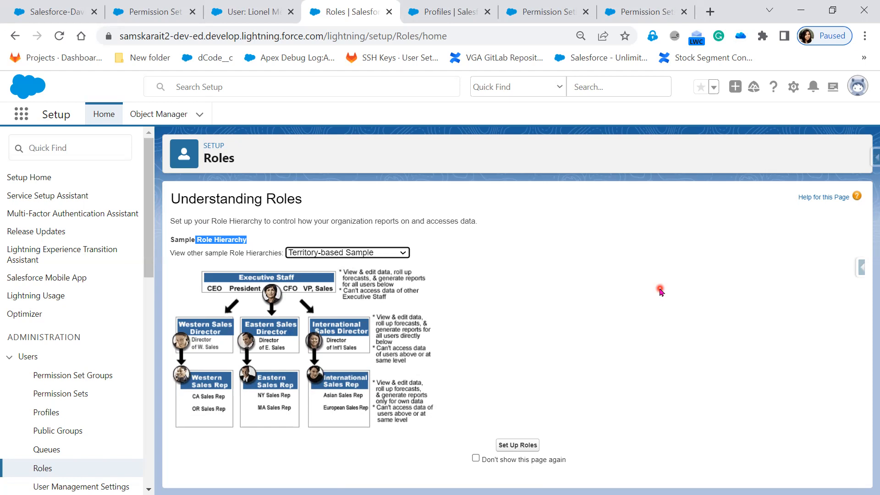
Step: Reveal the Product-based Role point on the Create Role slide in PowerPoint, and display the Product-based Sample hierarchy in Salesforce
{"action": "left_click", "coordinate": [324, 253]}
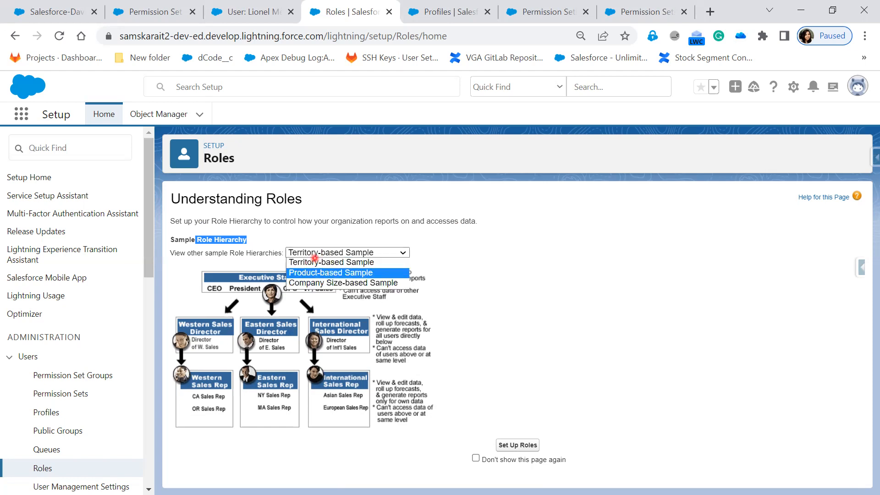
{"action": "key", "text": "alt+Tab"}
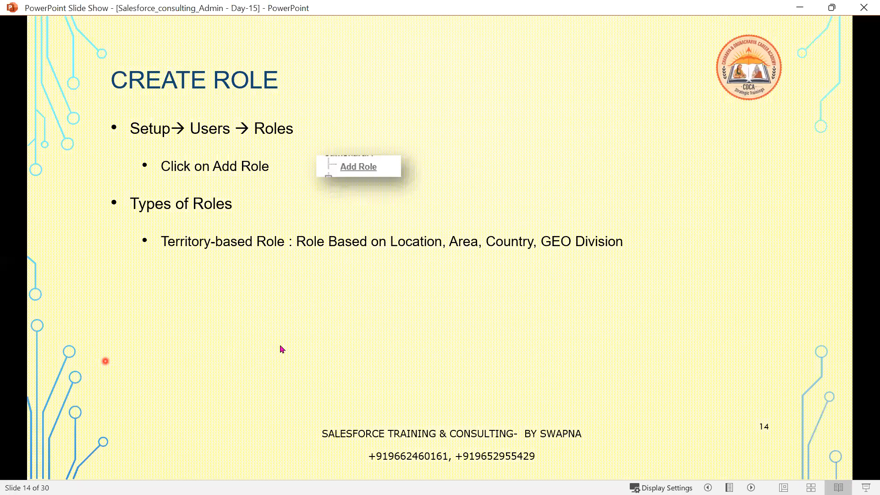
{"action": "left_click", "coordinate": [106, 361]}
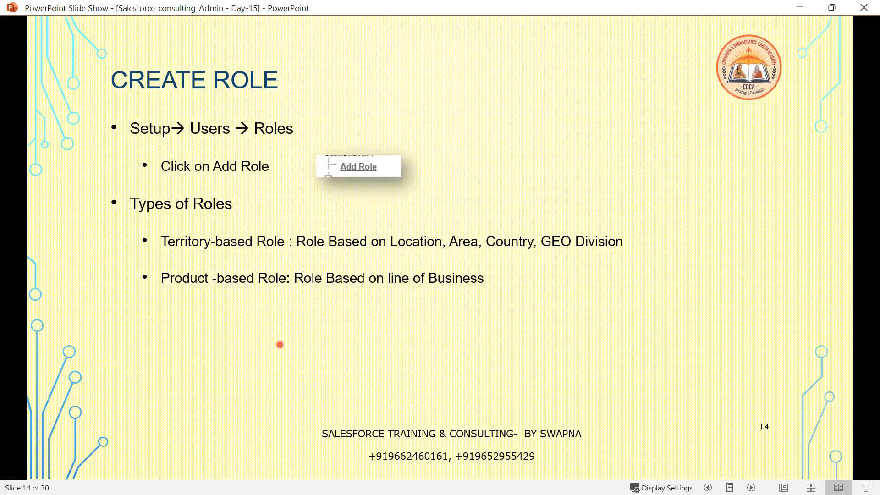
{"action": "key", "text": "alt+Tab"}
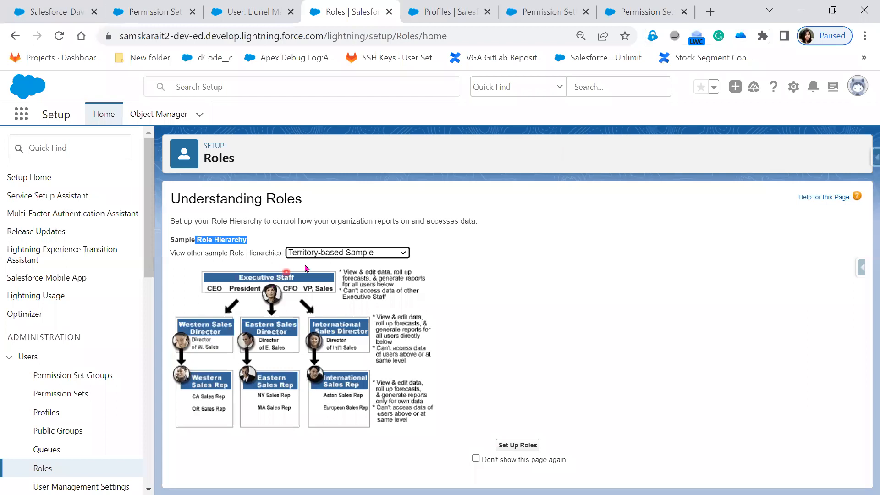
{"action": "left_click", "coordinate": [320, 254]}
{"action": "left_click", "coordinate": [322, 274]}
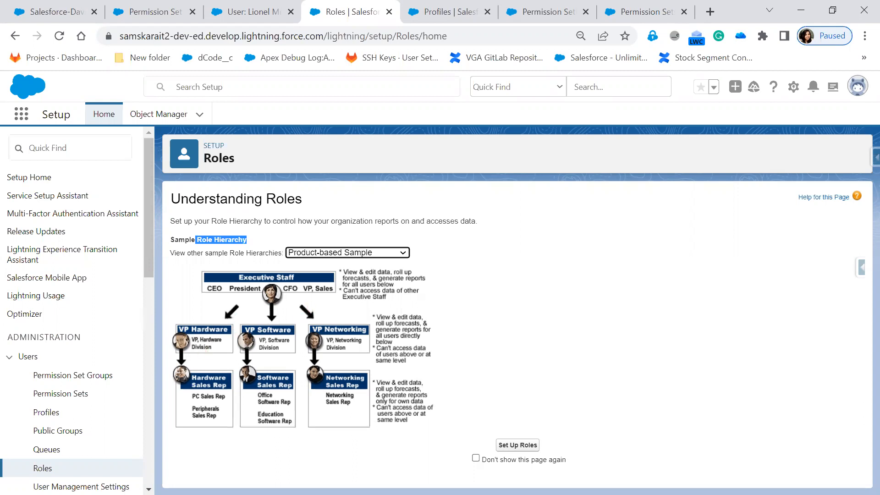
Step: Switch to the PowerPoint slide show to reveal the Company size-based point, and display the Company Size-based Sample hierarchy in Salesforce
{"action": "key", "text": "alt+Tab"}
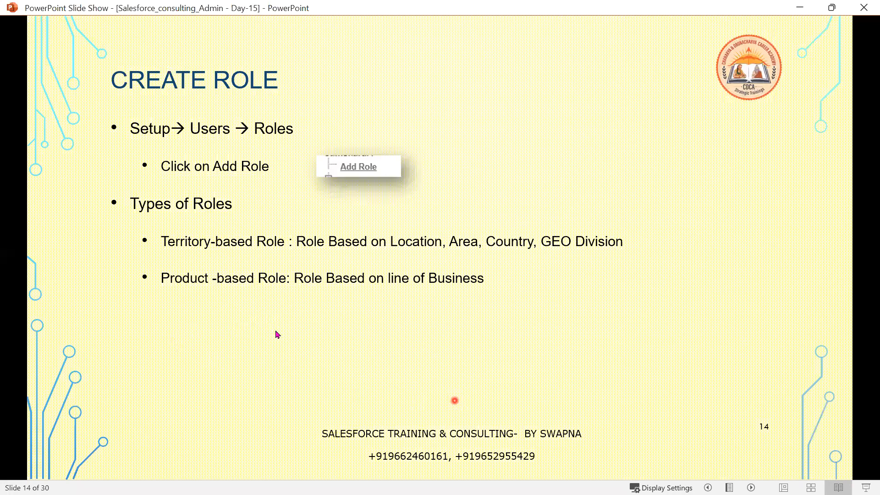
{"action": "left_click", "coordinate": [216, 332]}
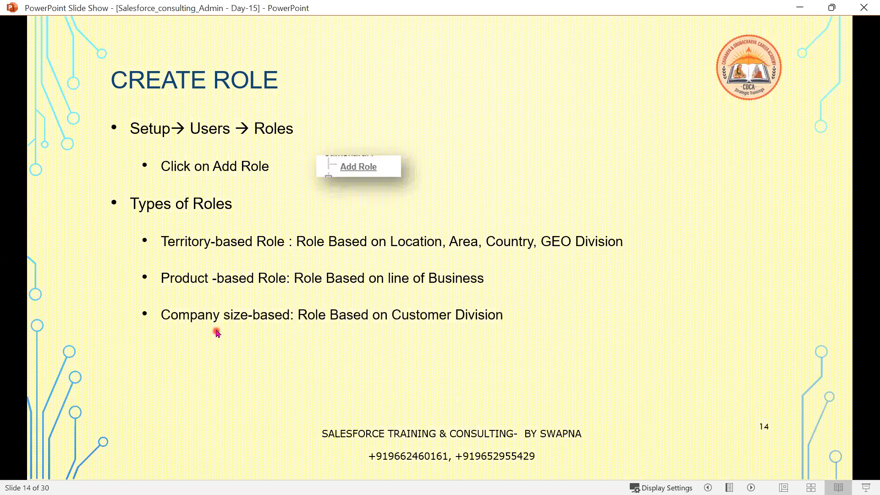
{"action": "left_click", "coordinate": [797, 8]}
{"action": "left_click", "coordinate": [362, 254]}
{"action": "left_click", "coordinate": [362, 281]}
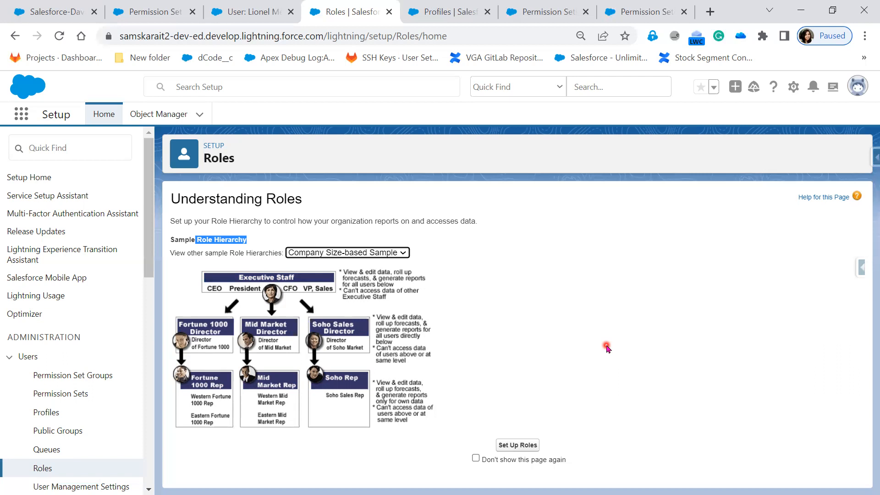
Step: Display the Territory-based Sample hierarchy and open the organization's role hierarchy setup, leaving the introduction page enabled
{"action": "left_click", "coordinate": [367, 252]}
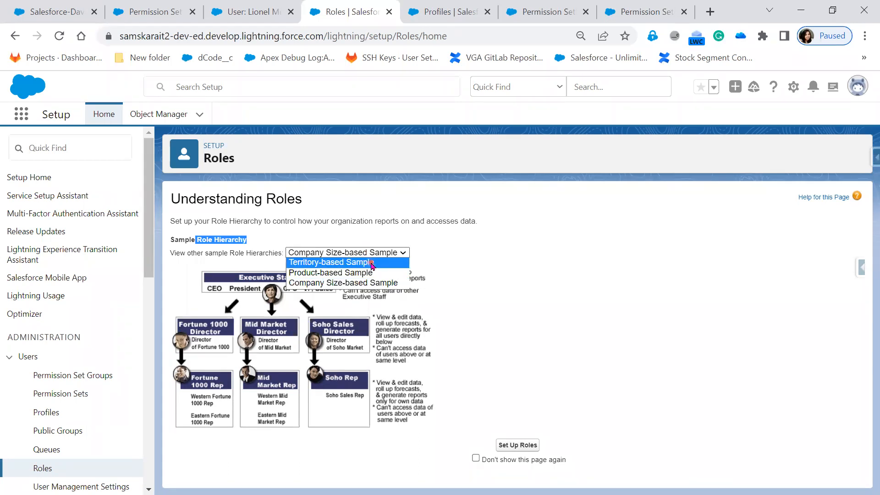
{"action": "left_click", "coordinate": [372, 263]}
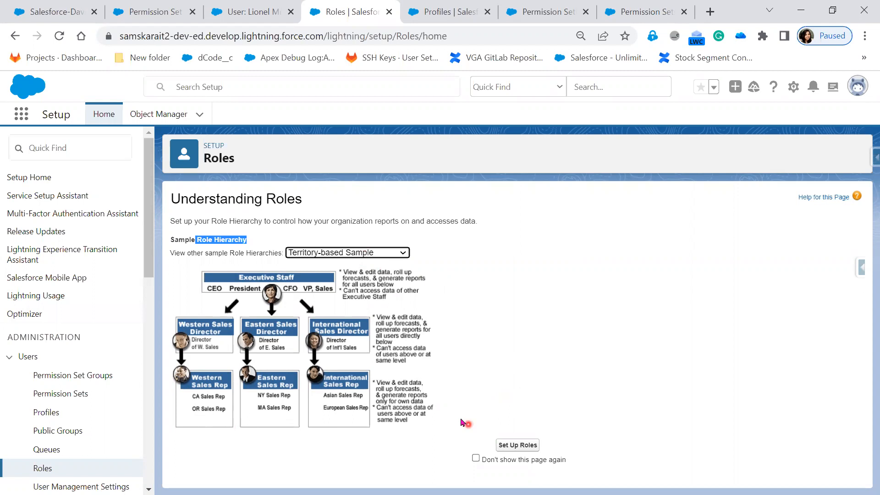
{"action": "left_click", "coordinate": [475, 457]}
{"action": "left_click", "coordinate": [475, 458]}
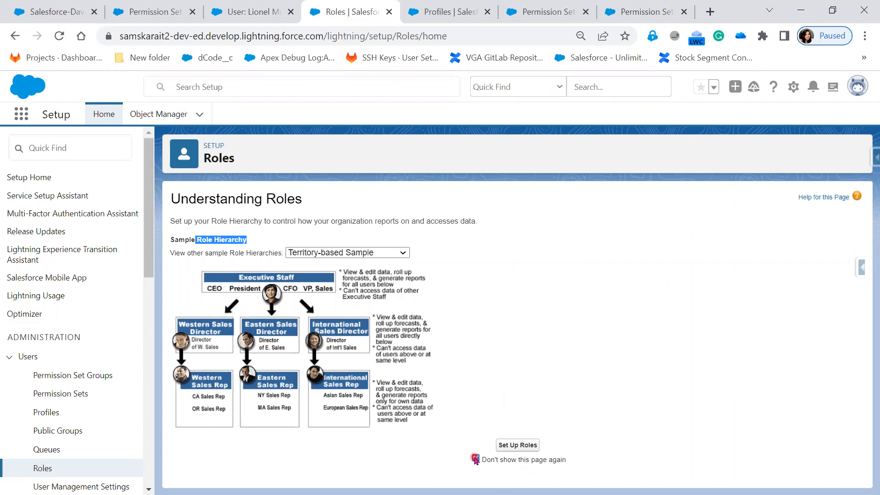
{"action": "left_click", "coordinate": [511, 452]}
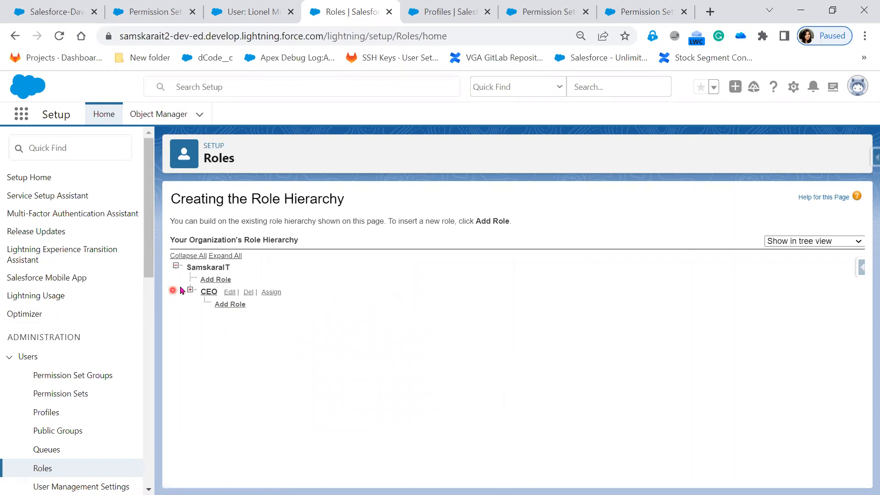
Step: Expand the organization's entire role hierarchy and examine the roles from CEO down to the regional sales teams
{"action": "left_click", "coordinate": [231, 255]}
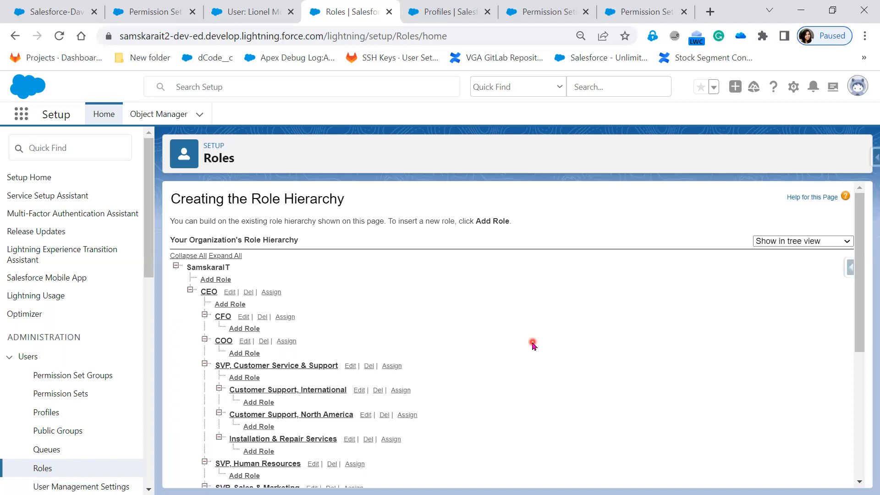
{"action": "scroll", "coordinate": [532, 343], "scroll_direction": "down", "scroll_amount": 2}
{"action": "scroll", "coordinate": [532, 342], "scroll_direction": "up", "scroll_amount": 2}
{"action": "scroll", "coordinate": [249, 355], "scroll_direction": "down", "scroll_amount": 2}
{"action": "scroll", "coordinate": [249, 405], "scroll_direction": "down", "scroll_amount": 2}
{"action": "scroll", "coordinate": [250, 405], "scroll_direction": "down", "scroll_amount": 4}
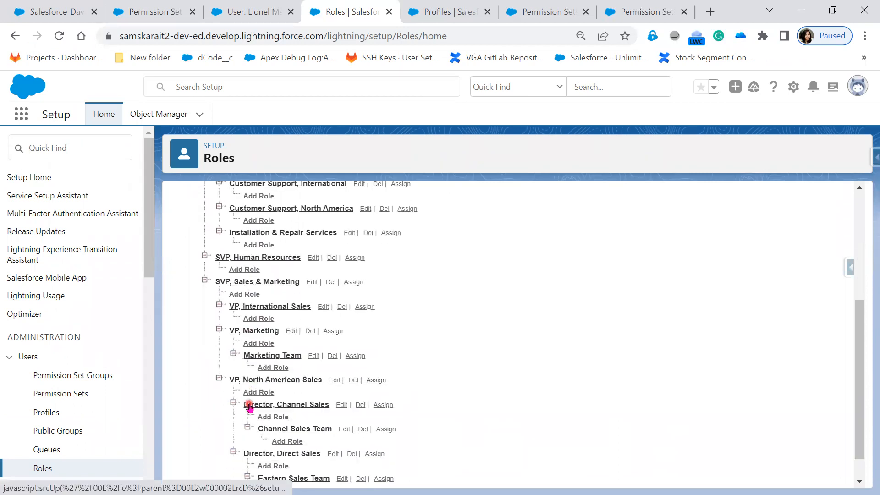
{"action": "left_click", "coordinate": [526, 428]}
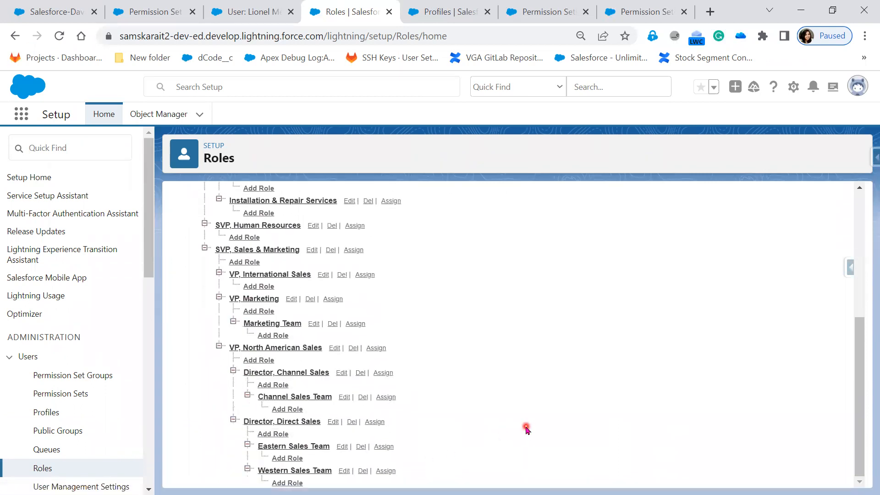
{"action": "scroll", "coordinate": [526, 427], "scroll_direction": "up", "scroll_amount": 8}
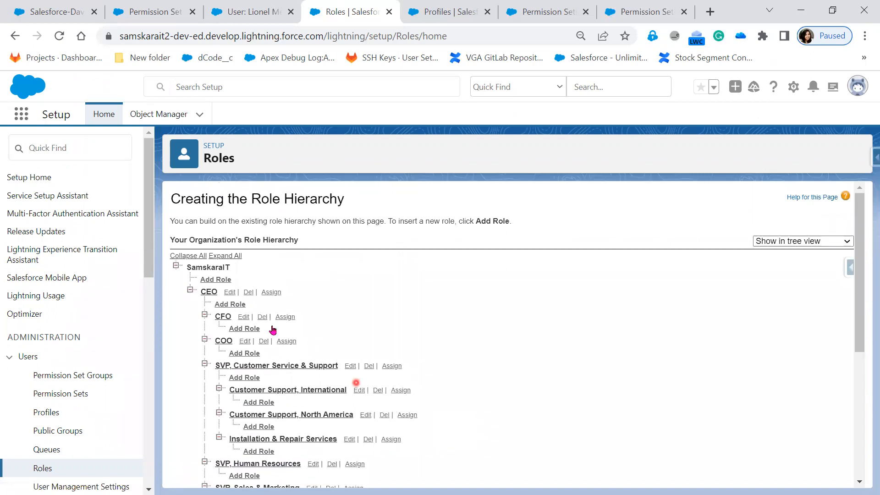
{"action": "scroll", "coordinate": [388, 442], "scroll_direction": "down", "scroll_amount": 3}
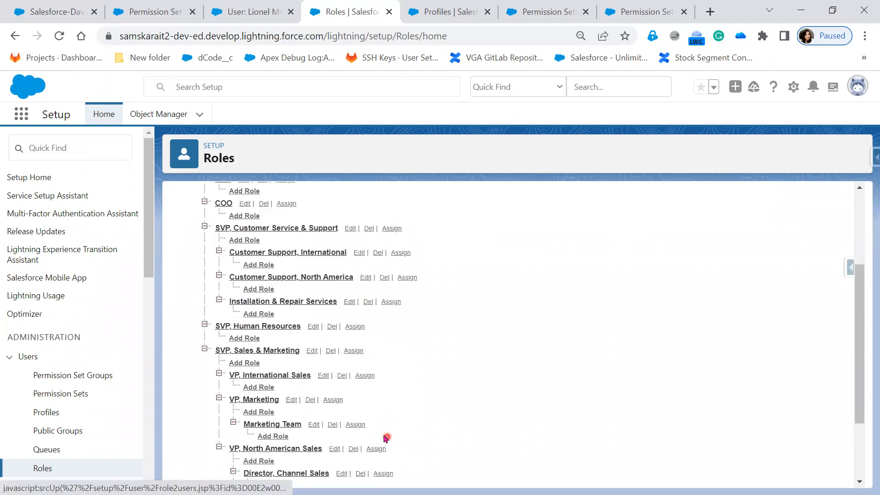
{"action": "scroll", "coordinate": [384, 438], "scroll_direction": "down", "scroll_amount": 2}
{"action": "scroll", "coordinate": [384, 438], "scroll_direction": "up", "scroll_amount": 5}
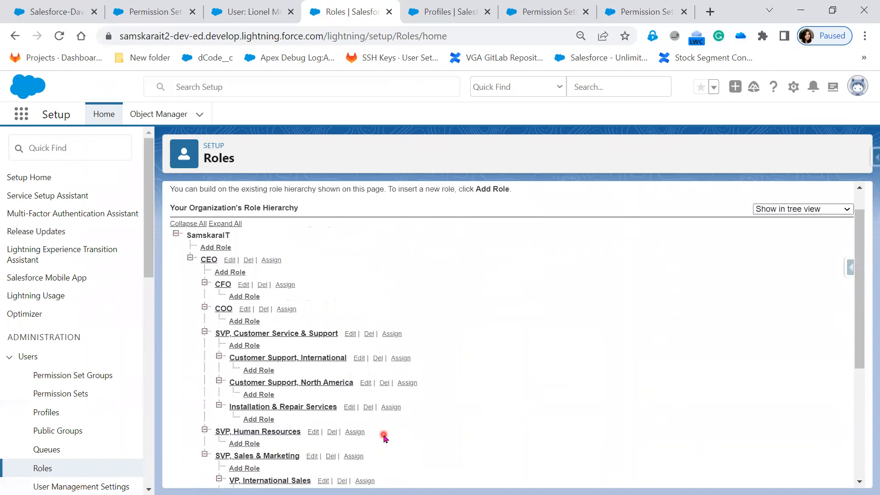
{"action": "scroll", "coordinate": [357, 428], "scroll_direction": "up", "scroll_amount": 1}
{"action": "left_click_drag", "start_coordinate": [189, 266], "coordinate": [255, 275]}
{"action": "left_click", "coordinate": [356, 304]}
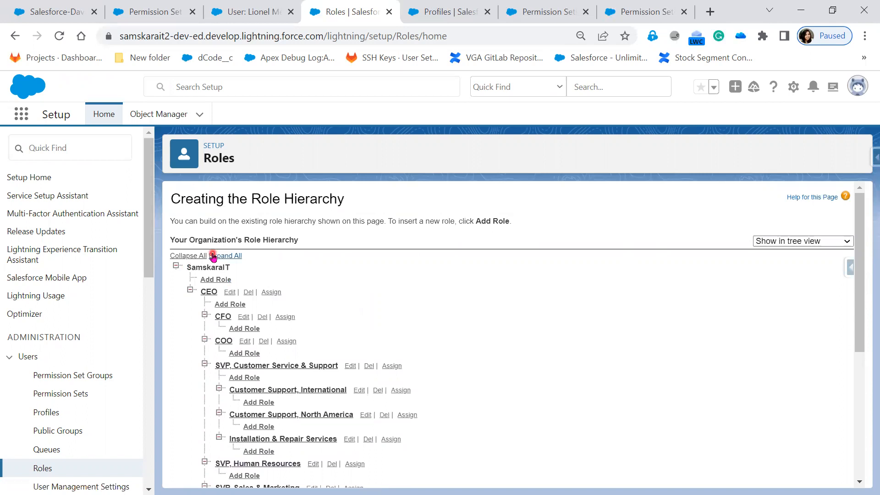
{"action": "scroll", "coordinate": [377, 428], "scroll_direction": "down", "scroll_amount": 3}
{"action": "scroll", "coordinate": [376, 427], "scroll_direction": "up", "scroll_amount": 3}
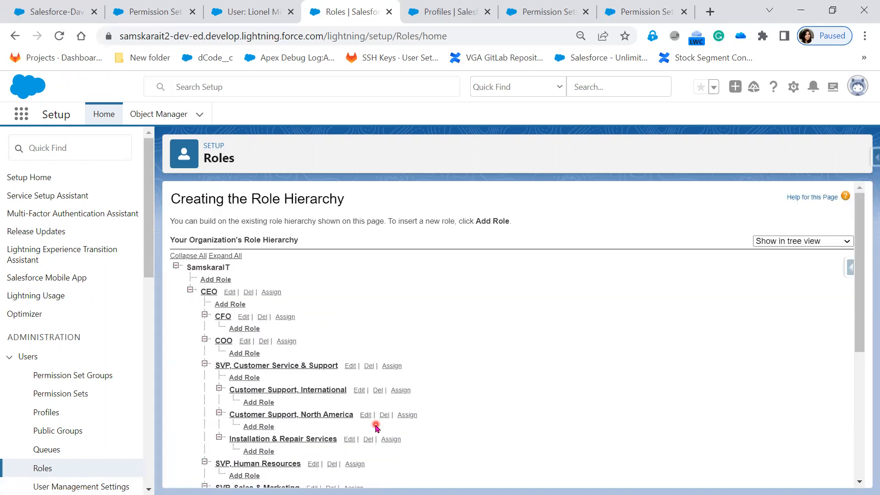
Step: Try to delete the CEO role, and return to the role hierarchy
{"action": "left_click", "coordinate": [248, 293]}
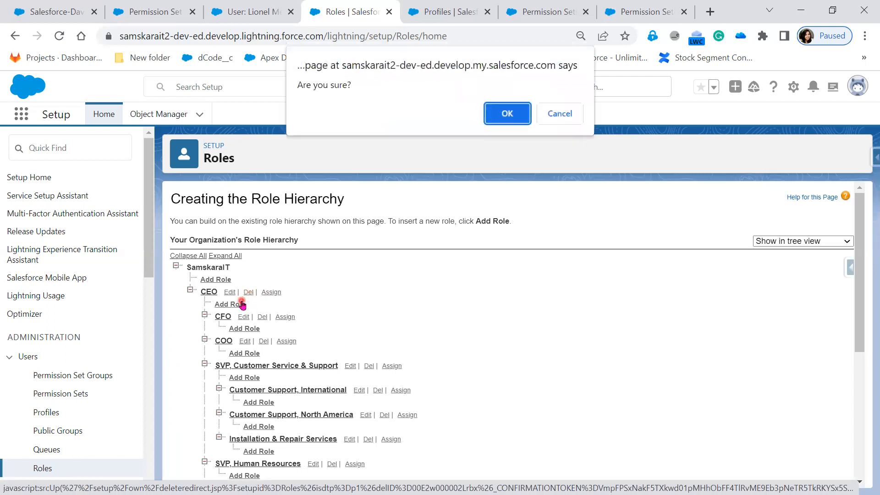
{"action": "left_click", "coordinate": [507, 116]}
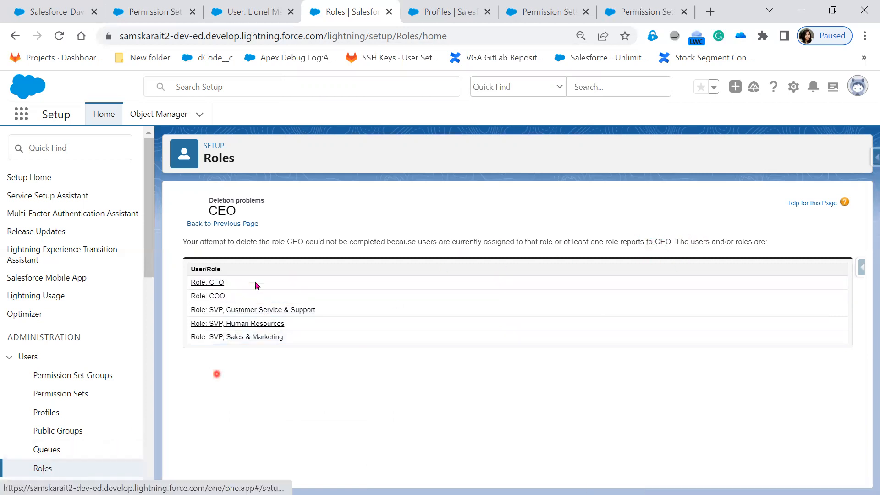
{"action": "left_click", "coordinate": [248, 225]}
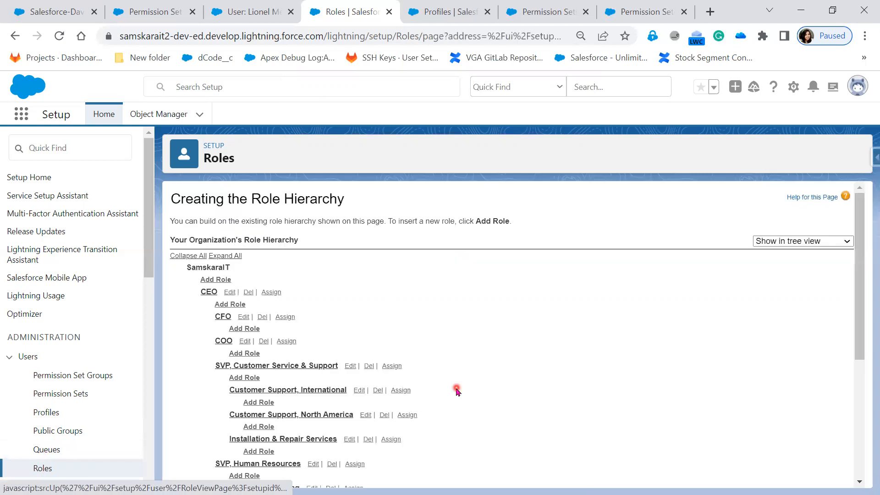
Step: Delete the Western Sales Team and Eastern Sales Team roles under Director, Direct Sales
{"action": "scroll", "coordinate": [457, 390], "scroll_direction": "down", "scroll_amount": 5}
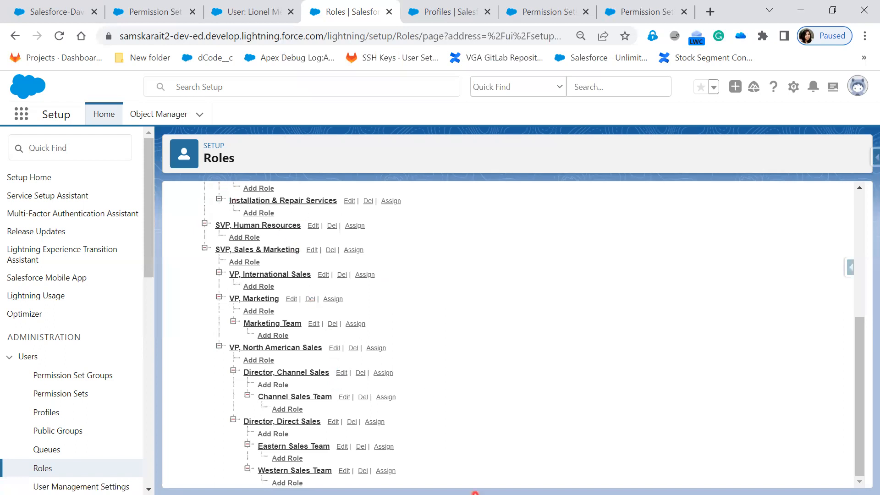
{"action": "left_click", "coordinate": [363, 470]}
{"action": "left_click", "coordinate": [506, 114]}
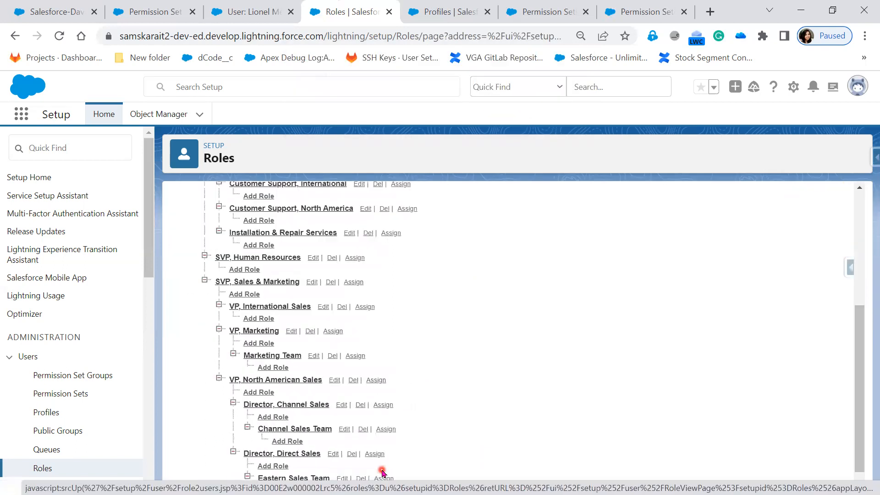
{"action": "left_click", "coordinate": [361, 471]}
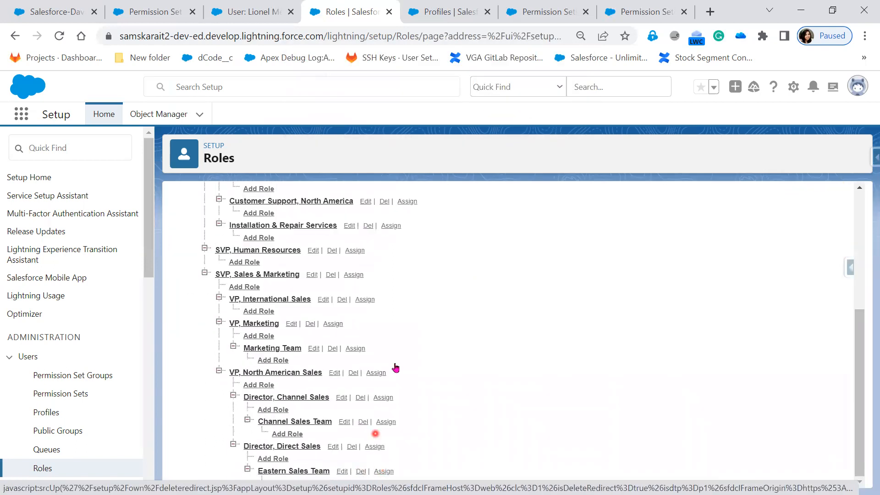
{"action": "left_click", "coordinate": [507, 114]}
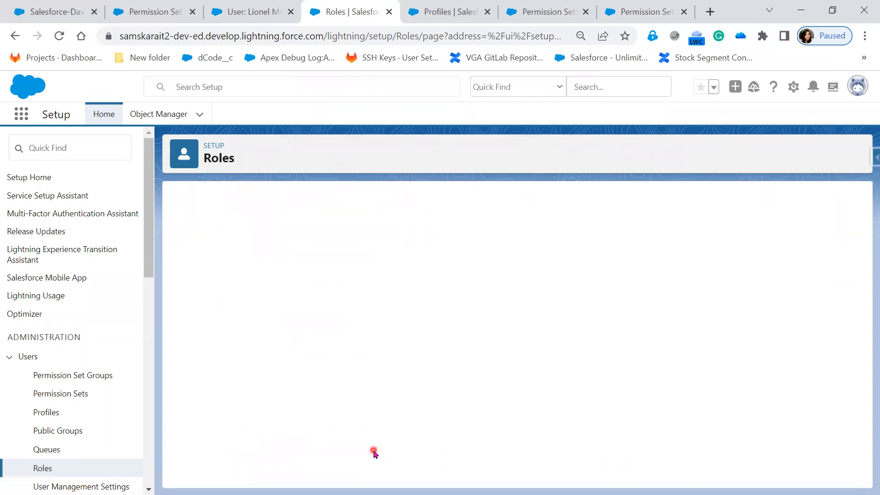
Step: Delete the Director, Direct Sales role under VP, North American Sales and review the remaining hierarchy
{"action": "scroll", "coordinate": [524, 432], "scroll_direction": "down", "scroll_amount": 4}
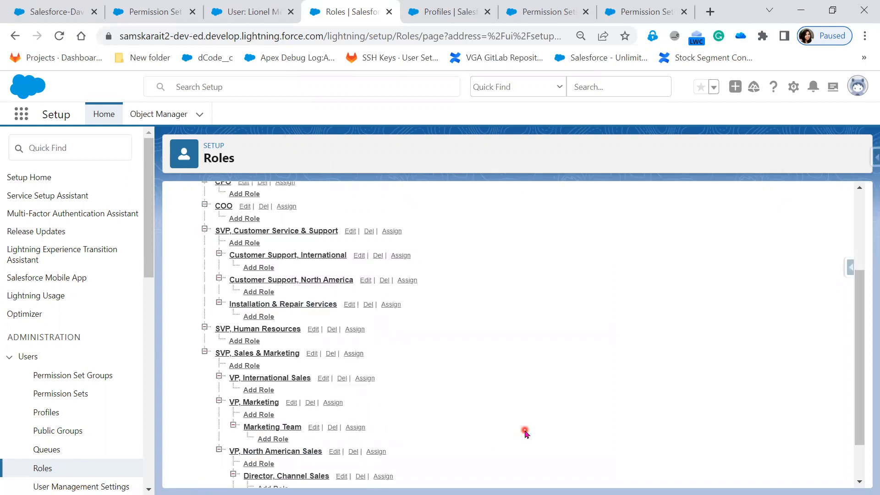
{"action": "left_click", "coordinate": [352, 472]}
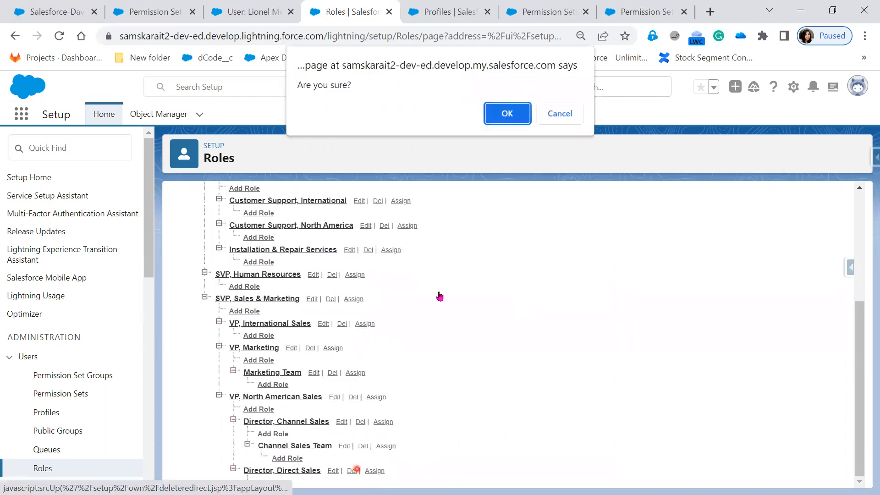
{"action": "left_click", "coordinate": [505, 112]}
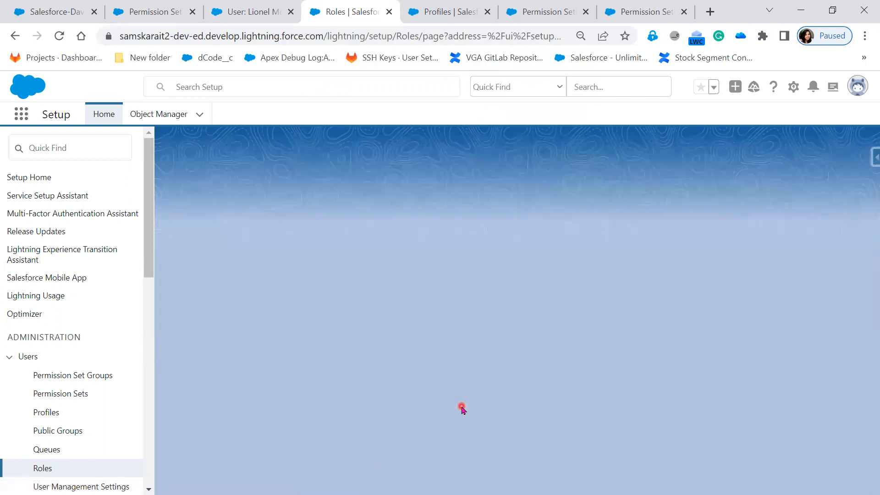
{"action": "scroll", "coordinate": [461, 409], "scroll_direction": "down", "scroll_amount": 4}
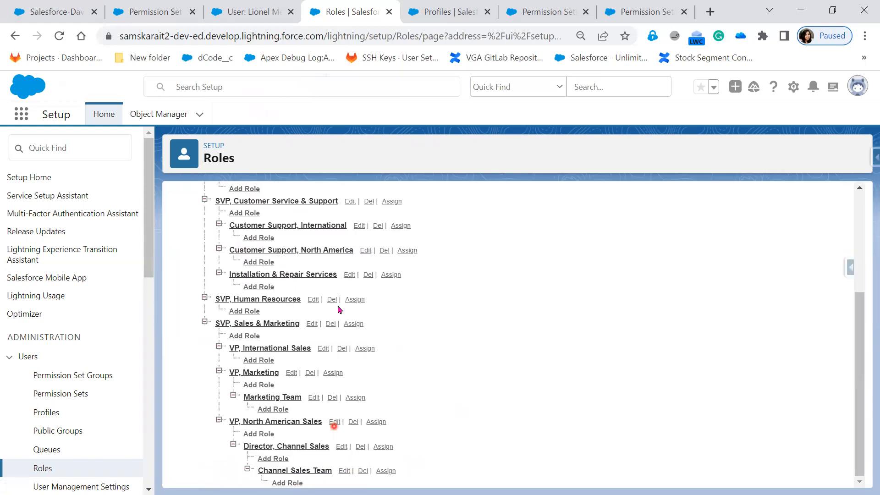
{"action": "scroll", "coordinate": [279, 306], "scroll_direction": "up", "scroll_amount": 3}
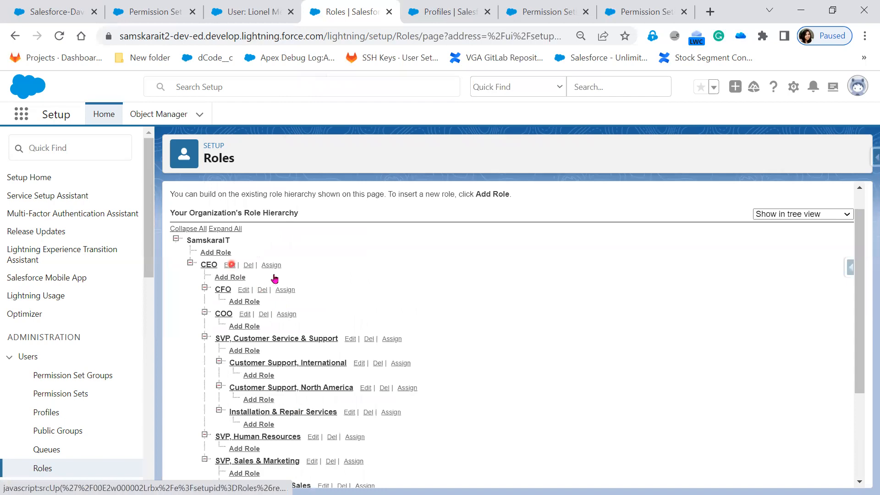
Step: Switch between Salesforce Roles and the PowerPoint slide show, ending on the Create Role slide
{"action": "key", "text": "alt+Tab"}
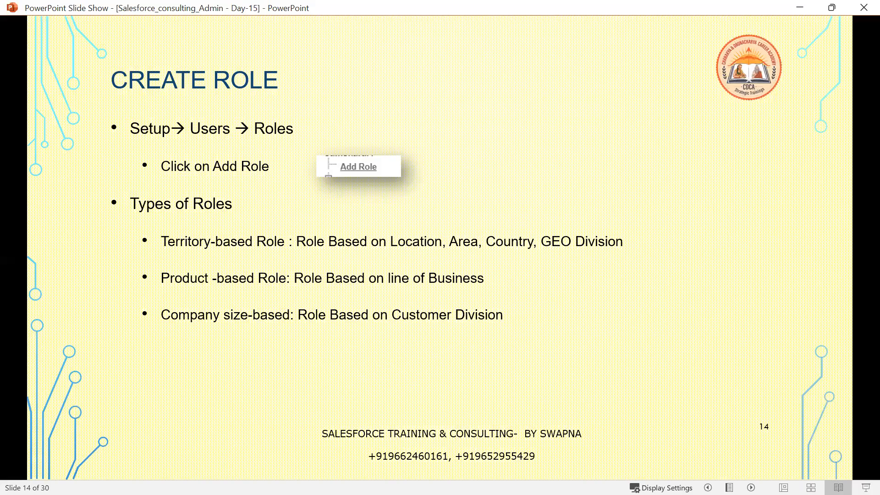
{"action": "key", "text": "alt+Tab"}
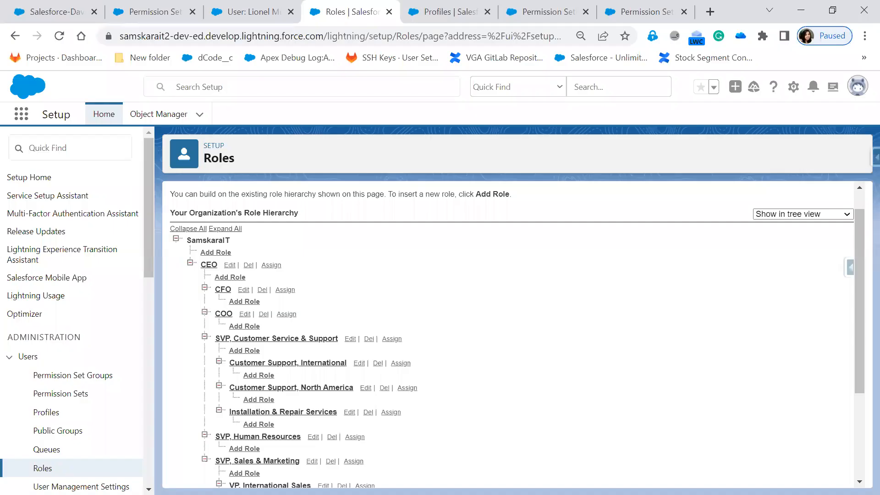
{"action": "key", "text": "alt+Tab"}
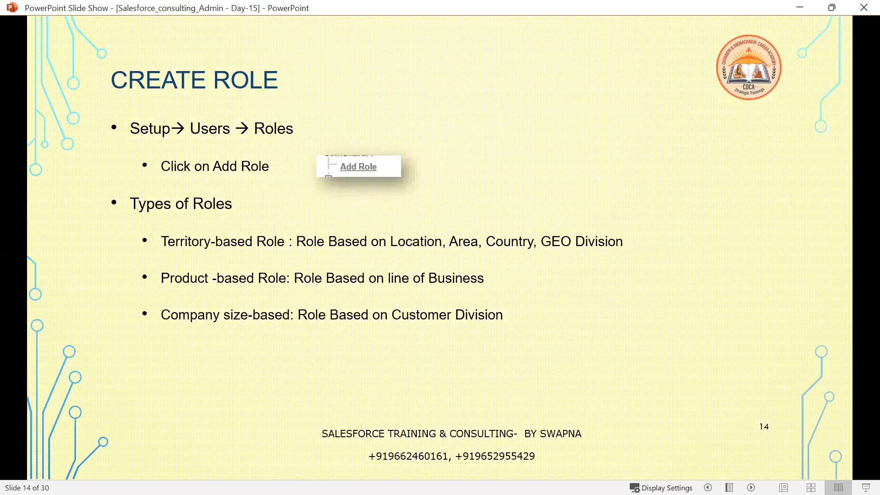
Step: Switch to Salesforce Roles and delete the Channel Sales Team and Director, Channel Sales roles under VP, North American Sales
{"action": "key", "text": "alt+Tab"}
{"action": "scroll", "coordinate": [241, 396], "scroll_direction": "down", "scroll_amount": 2}
{"action": "scroll", "coordinate": [242, 399], "scroll_direction": "up", "scroll_amount": 3}
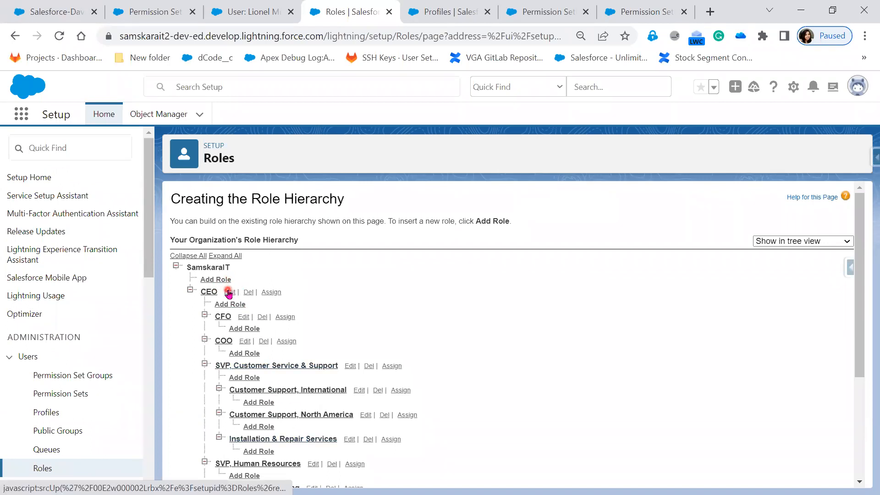
{"action": "scroll", "coordinate": [298, 466], "scroll_direction": "down", "scroll_amount": 3}
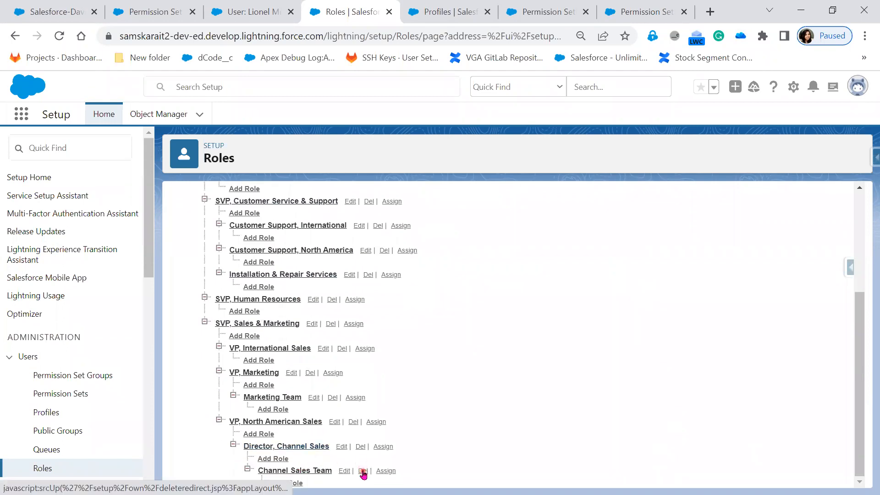
{"action": "left_click", "coordinate": [362, 471]}
{"action": "left_click", "coordinate": [495, 113]}
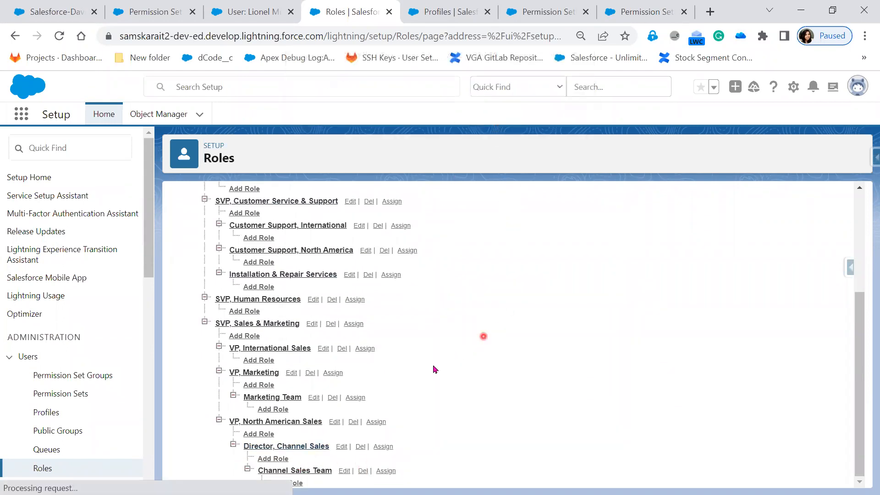
{"action": "scroll", "coordinate": [481, 330], "scroll_direction": "down", "scroll_amount": 3}
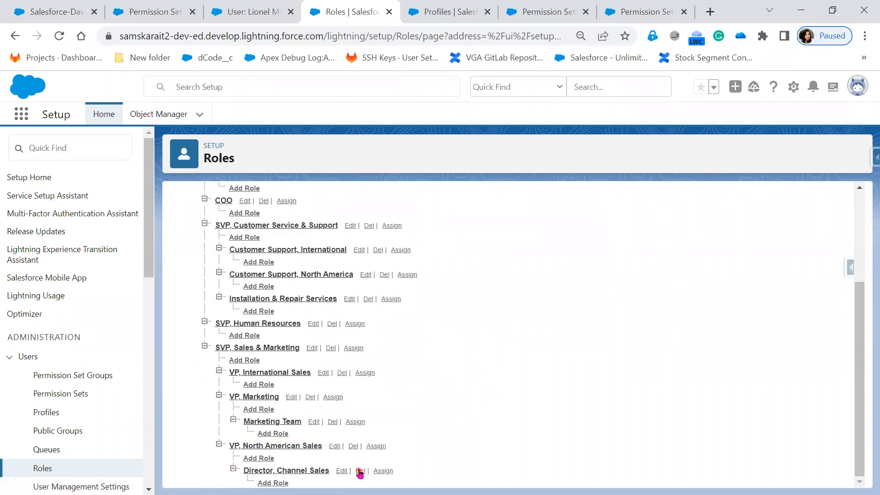
{"action": "left_click", "coordinate": [360, 470]}
{"action": "left_click", "coordinate": [497, 109]}
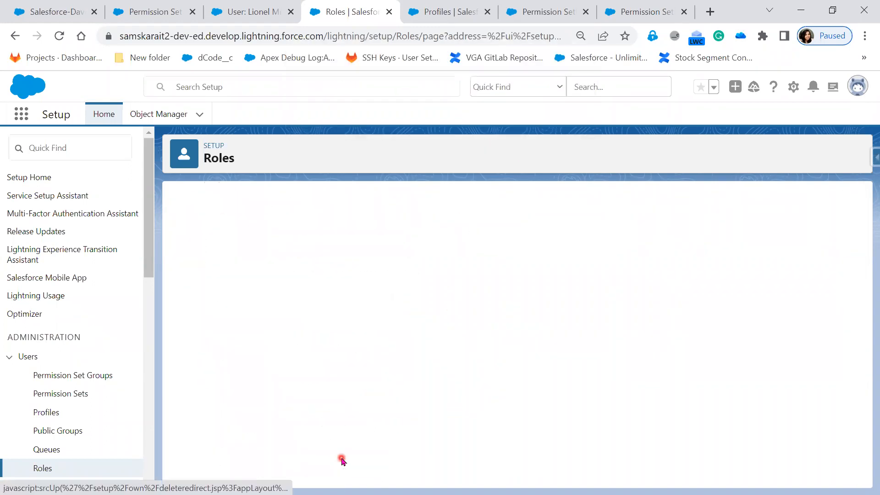
Step: Delete the VP, North American Sales role and the Marketing Team role under VP, Marketing
{"action": "scroll", "coordinate": [314, 445], "scroll_direction": "down", "scroll_amount": 3}
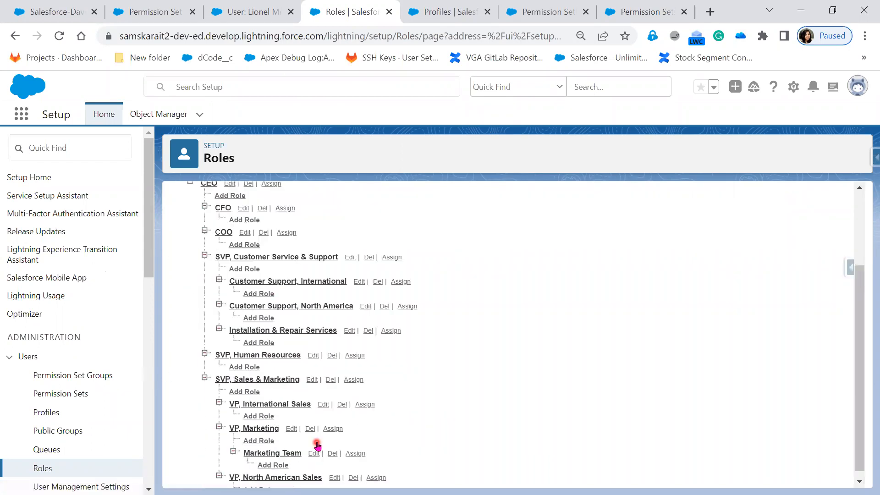
{"action": "left_click", "coordinate": [352, 474]}
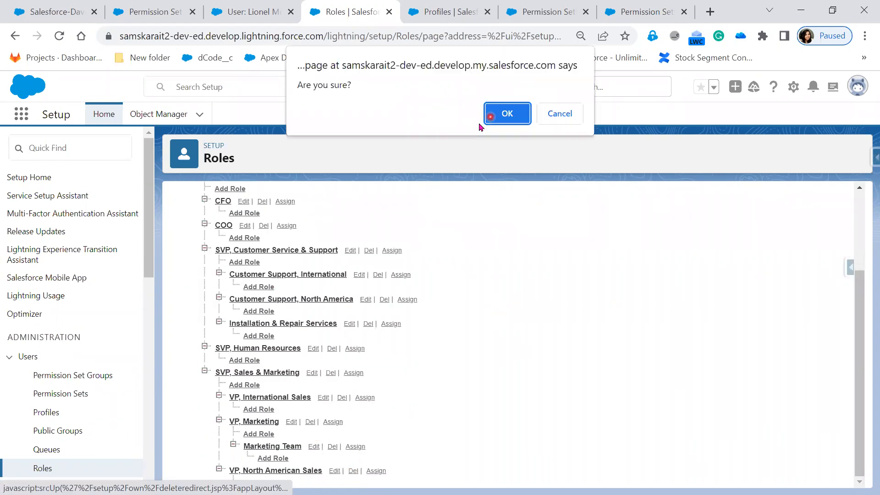
{"action": "left_click", "coordinate": [497, 112]}
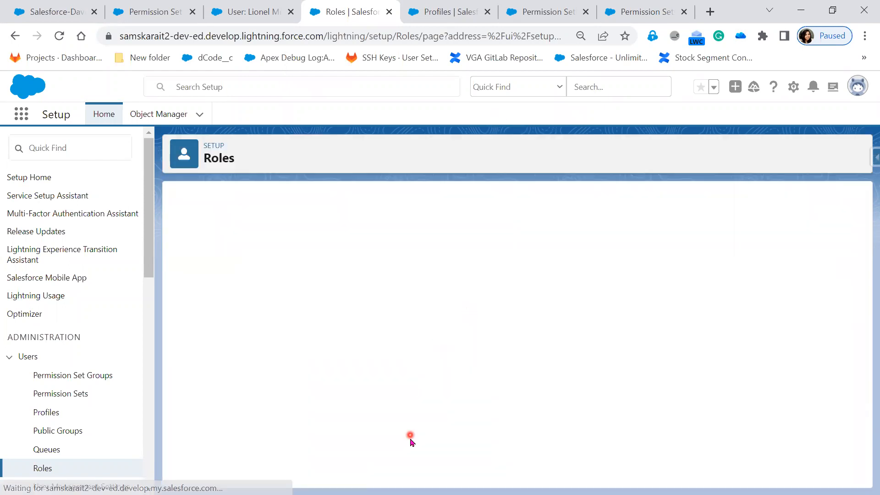
{"action": "scroll", "coordinate": [411, 441], "scroll_direction": "down", "scroll_amount": 1}
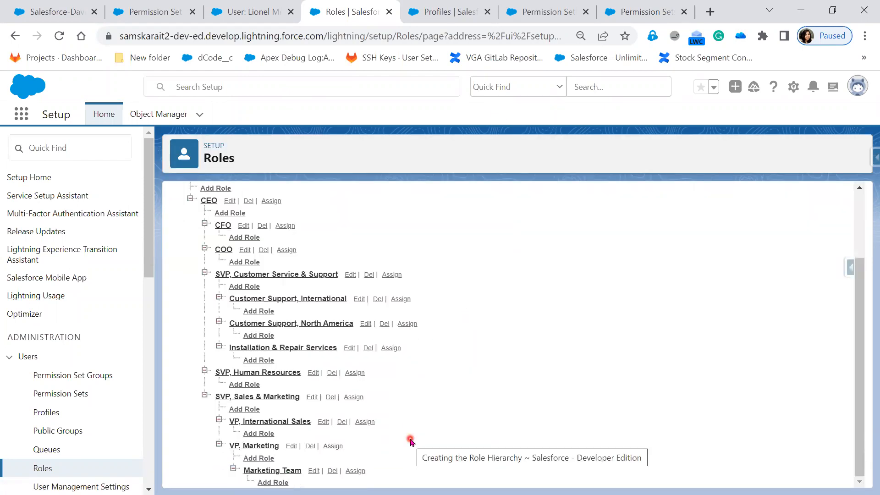
{"action": "left_click", "coordinate": [332, 471]}
{"action": "left_click", "coordinate": [509, 115]}
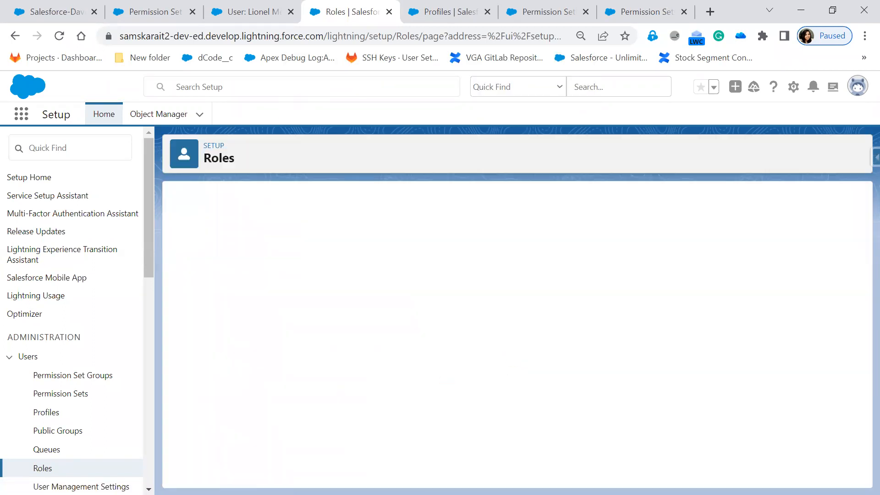
Step: Switch to the PowerPoint slide show and present the Profile vs Role comparison through the profile assignment row
{"action": "key", "text": "alt+Tab"}
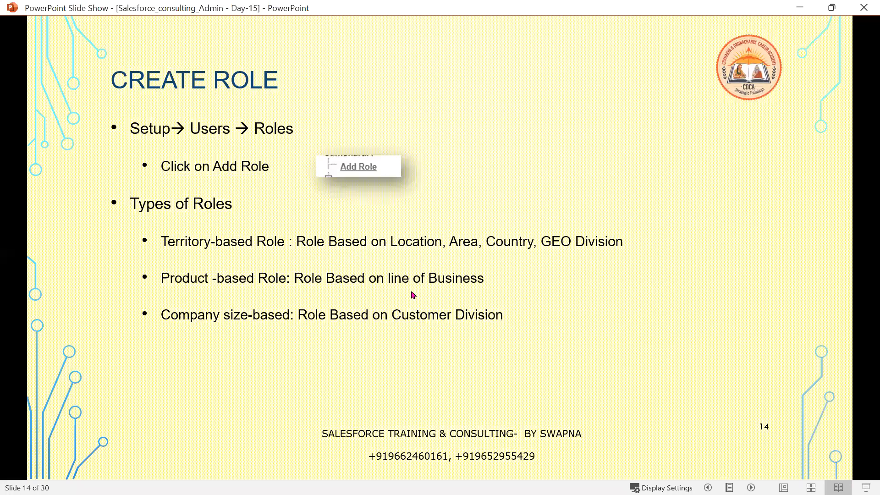
{"action": "left_click", "coordinate": [403, 316]}
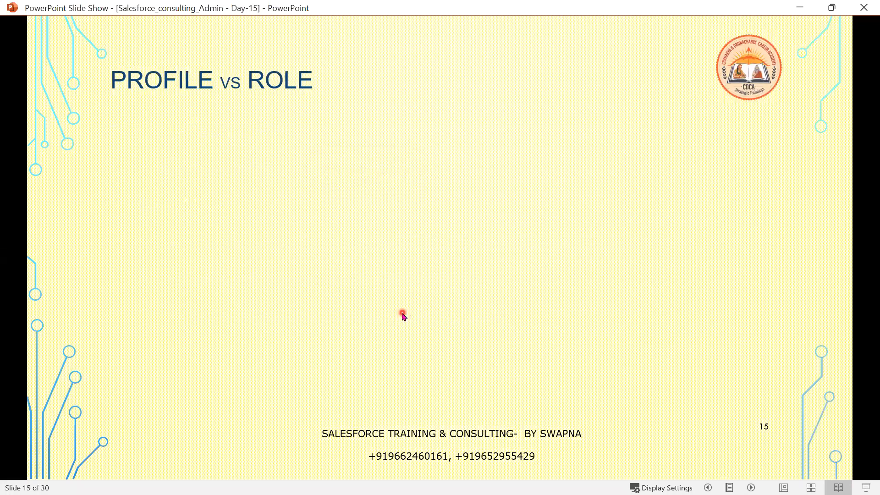
{"action": "left_click", "coordinate": [404, 315]}
{"action": "left_click", "coordinate": [404, 316]}
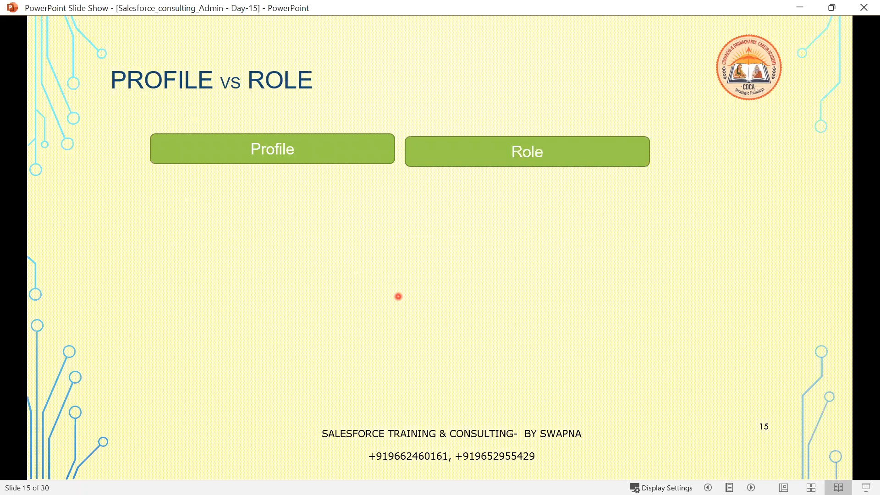
{"action": "left_click", "coordinate": [398, 296]}
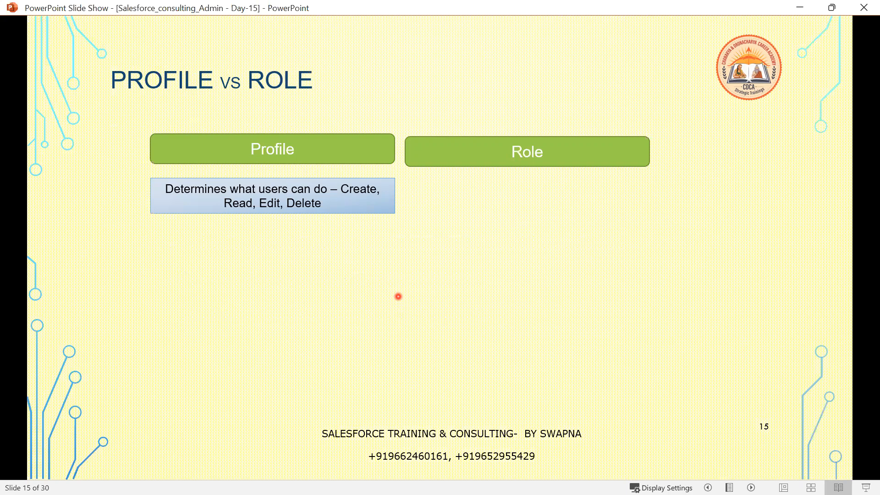
{"action": "left_click", "coordinate": [486, 294]}
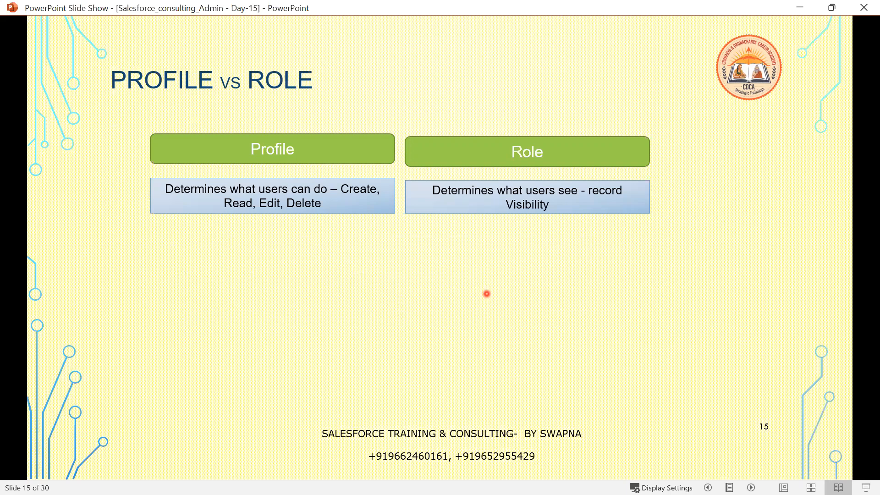
{"action": "left_click", "coordinate": [483, 284]}
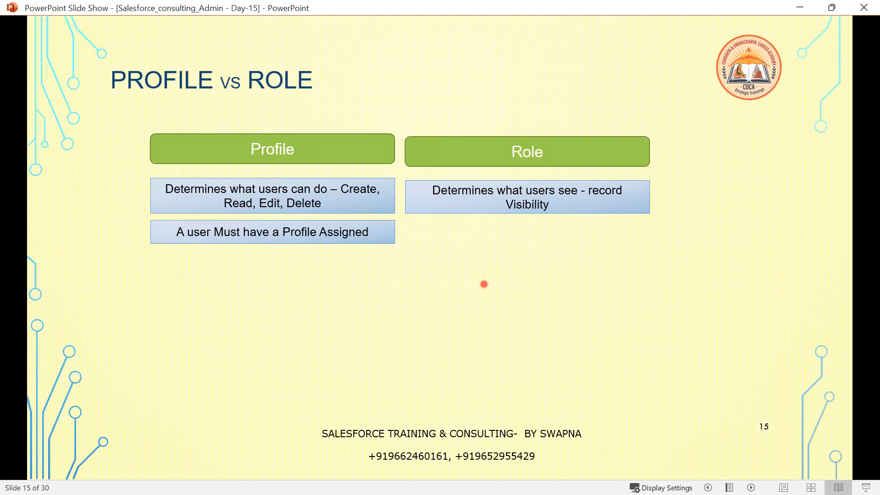
{"action": "left_click", "coordinate": [484, 284]}
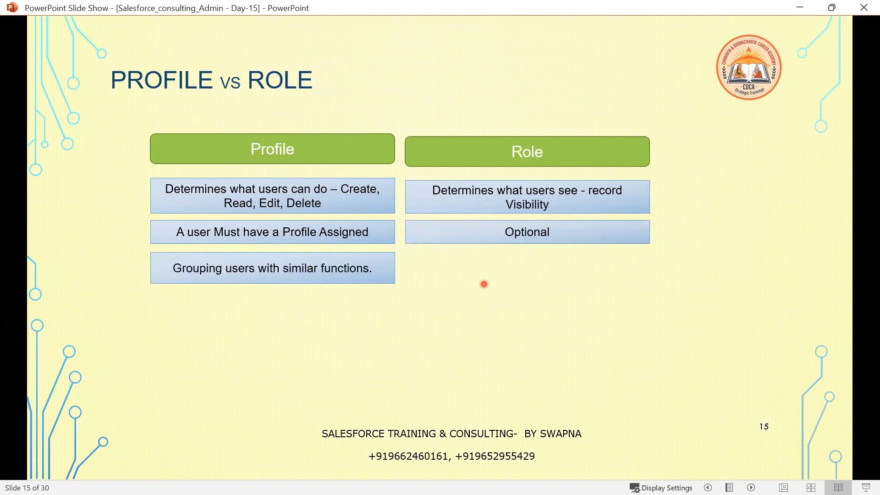
{"action": "key", "text": "Left"}
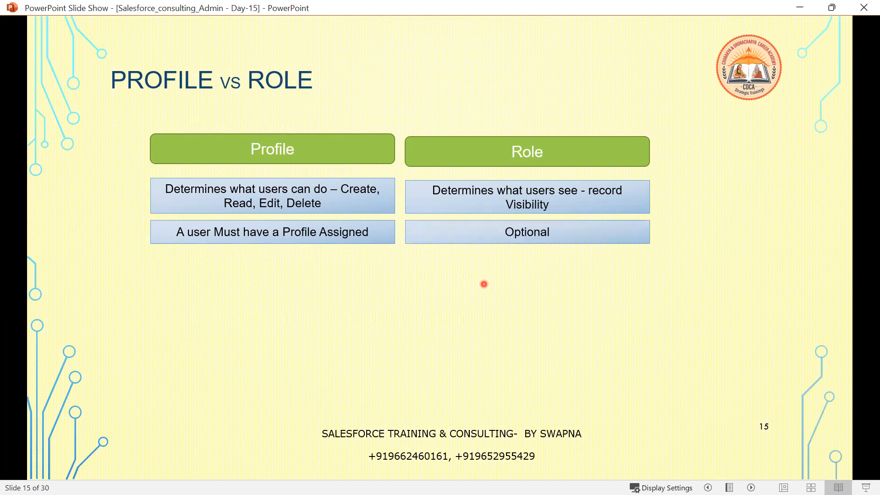